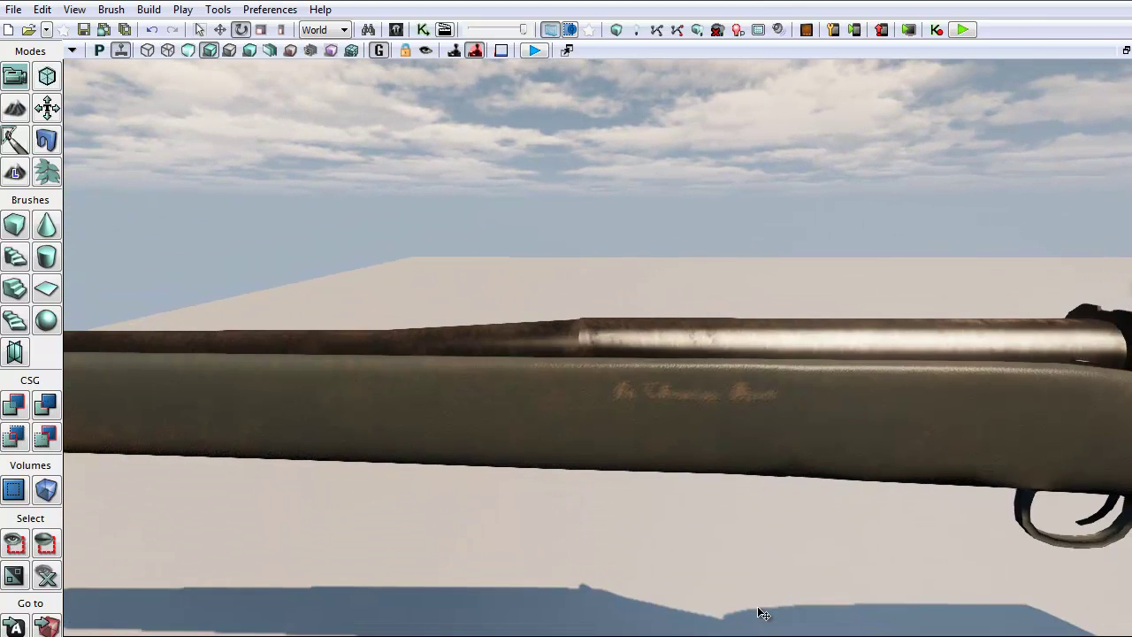
Step: Switch to Photoshop and examine the dirt around the engraved lettering in the HuntingRifle_DIFF texture up close
{"action": "key", "text": "alt+Tab"}
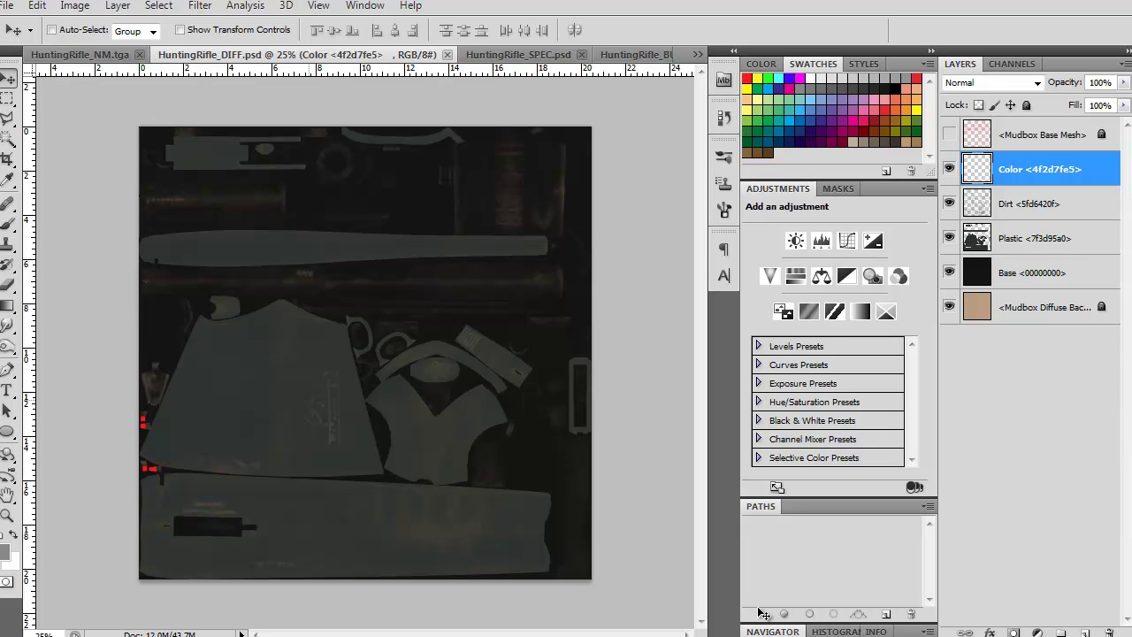
{"action": "key", "text": "z"}
{"action": "key", "text": "ctrl+plus"}
{"action": "key", "text": "ctrl+plus"}
{"action": "key", "text": "ctrl+plus"}
{"action": "key", "text": "ctrl+plus"}
{"action": "key", "text": "ctrl+plus"}
{"action": "key", "text": "ctrl+plus"}
{"action": "key", "text": "ctrl+plus"}
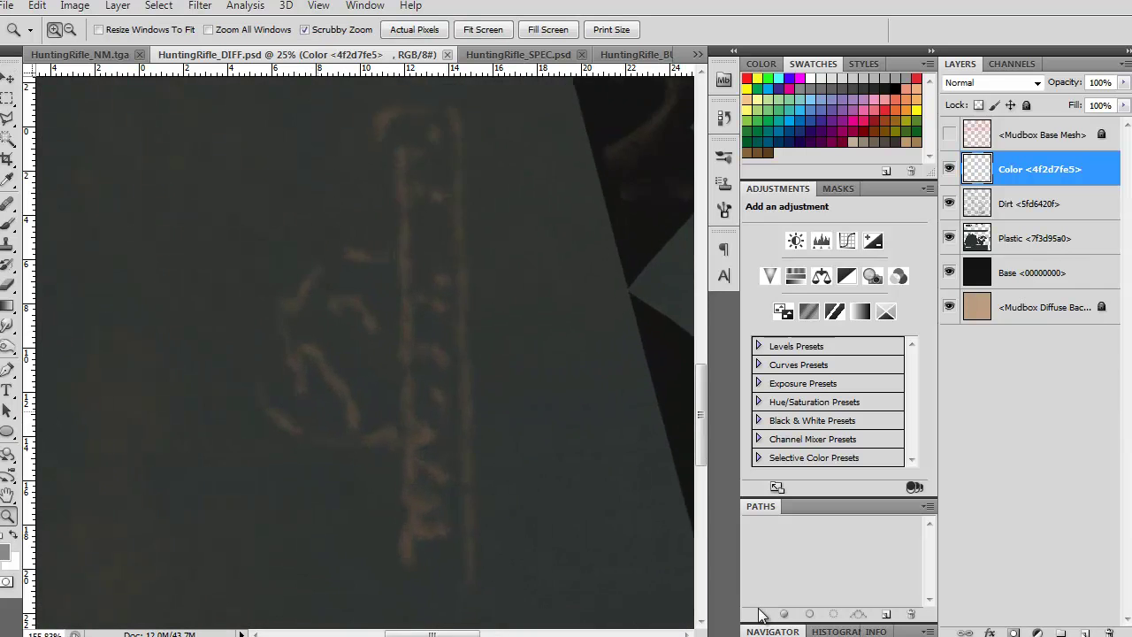
{"action": "key", "text": "ctrl+minus"}
{"action": "key", "text": "ctrl+minus"}
{"action": "key", "text": "ctrl+minus"}
{"action": "key", "text": "ctrl+minus"}
{"action": "key", "text": "ctrl+minus"}
{"action": "key", "text": "ctrl+minus"}
{"action": "key", "text": "ctrl+minus"}
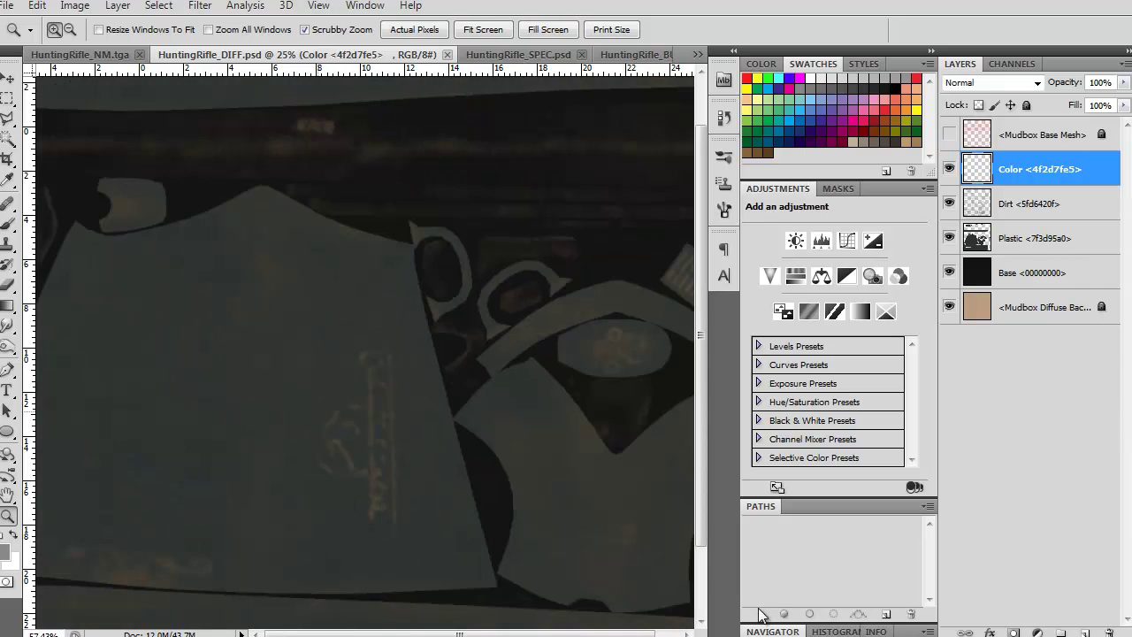
{"action": "key", "text": "ctrl+plus"}
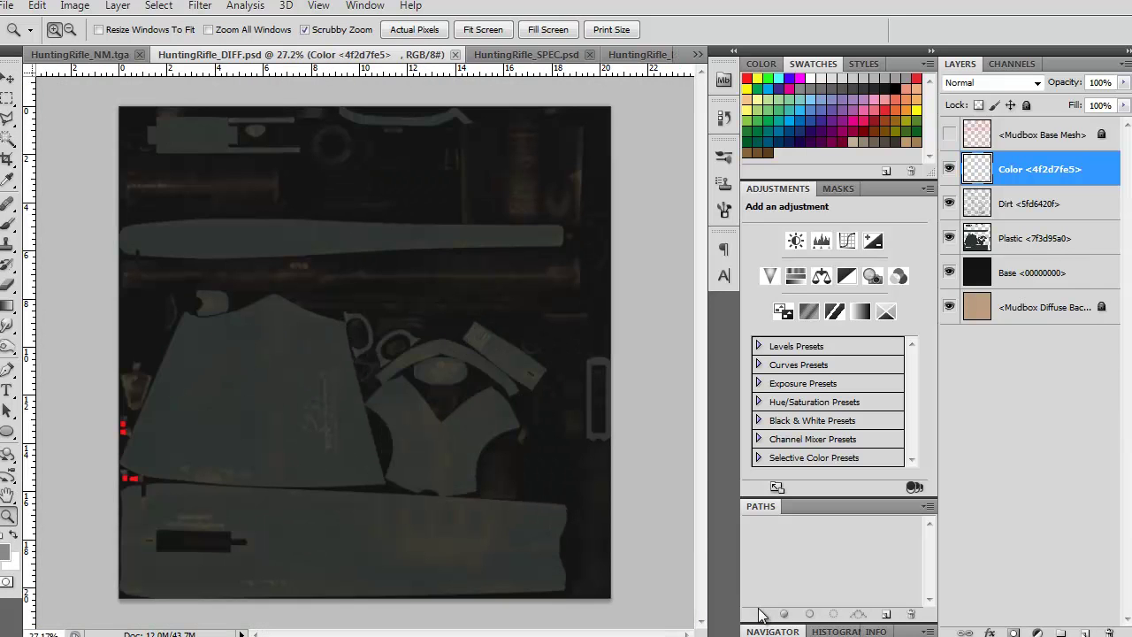
Step: Step back to the dirt selection, darken the selected areas of the Alpha 1 channel with black, and deselect
{"action": "key", "text": "ctrl+alt+z"}
{"action": "key", "text": "ctrl+alt+z"}
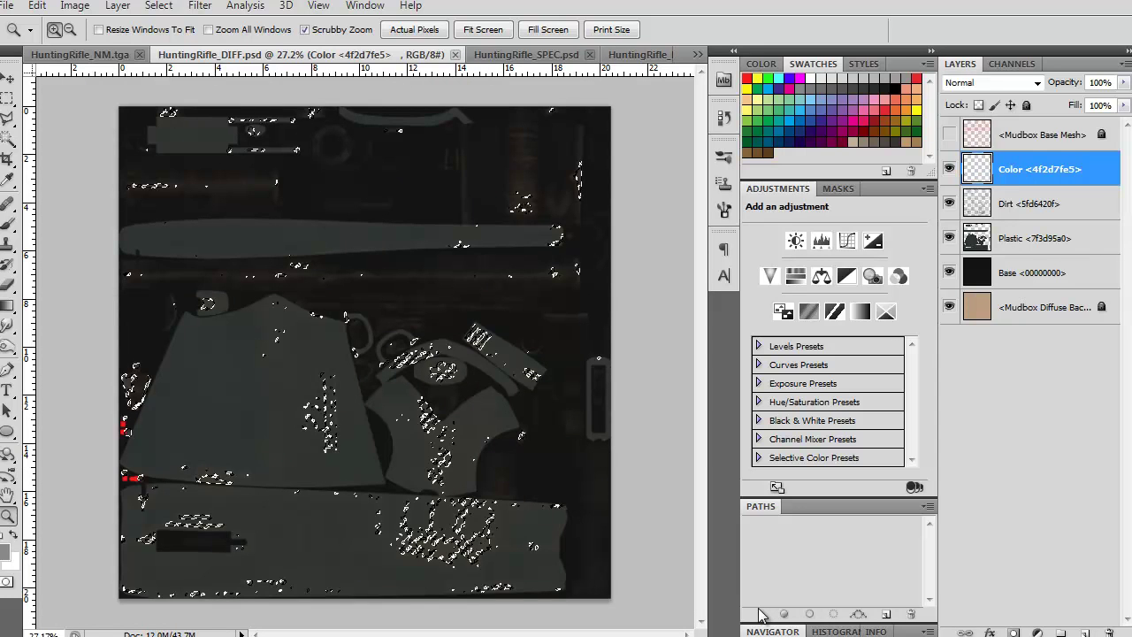
{"action": "left_click", "coordinate": [1013, 64]}
{"action": "key", "text": "ctrl+6"}
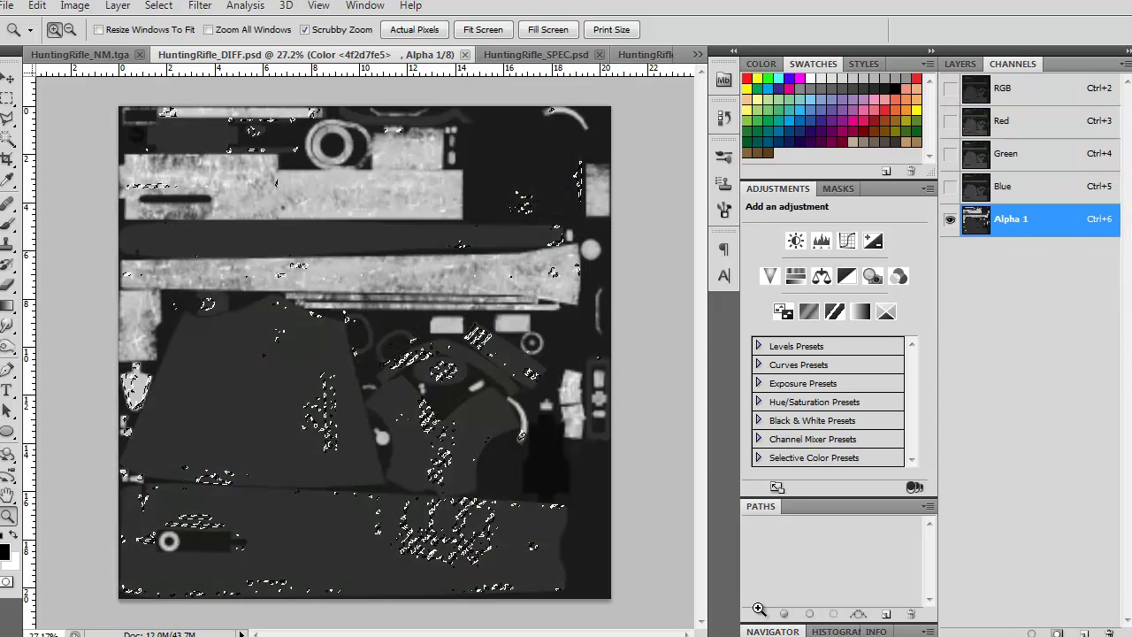
{"action": "key", "text": "ctrl+d"}
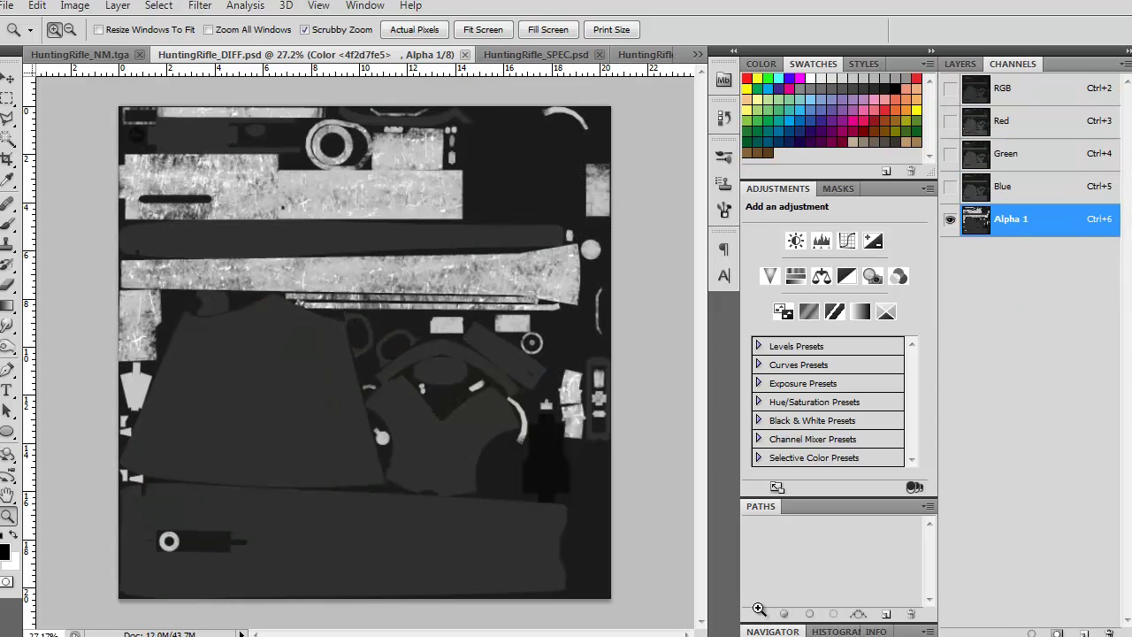
{"action": "key", "text": "ctrl+alt+z"}
{"action": "key", "text": "alt"}
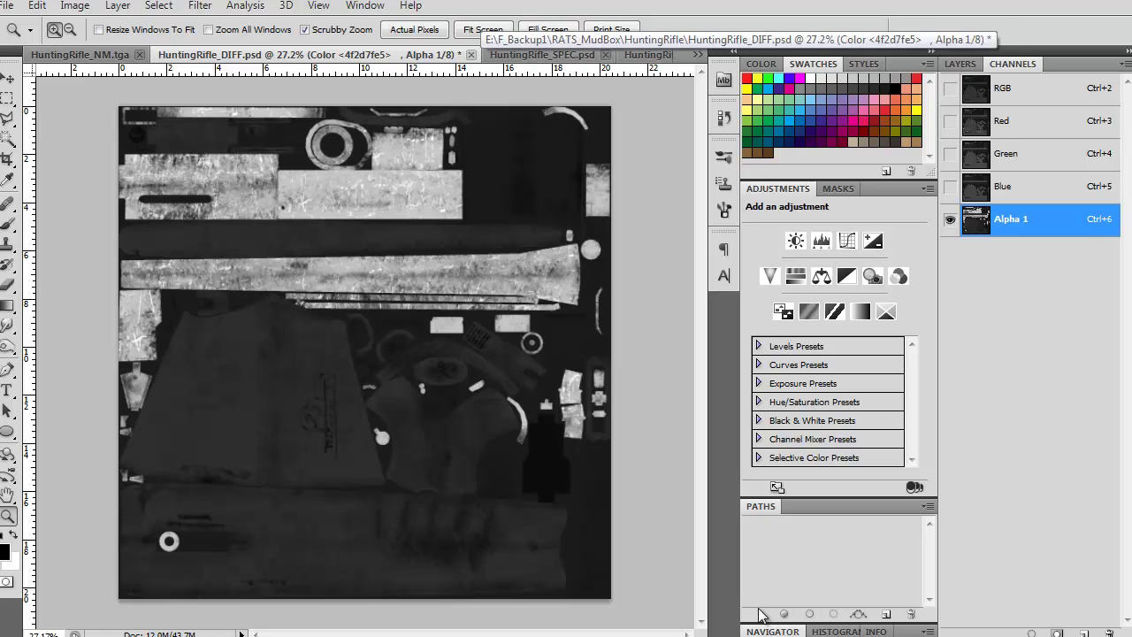
Step: Return to the RGB composite and set the Dirt layer's blend mode to Multiply
{"action": "key", "text": "ctrl+2"}
{"action": "key", "text": "F7"}
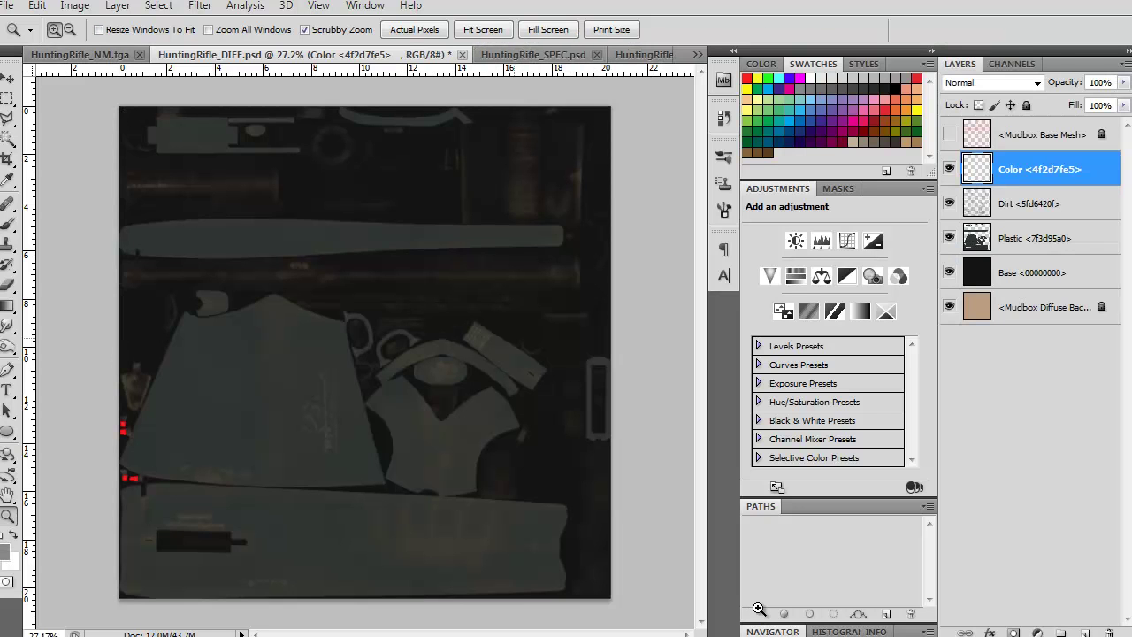
{"action": "key", "text": "alt+bracketleft"}
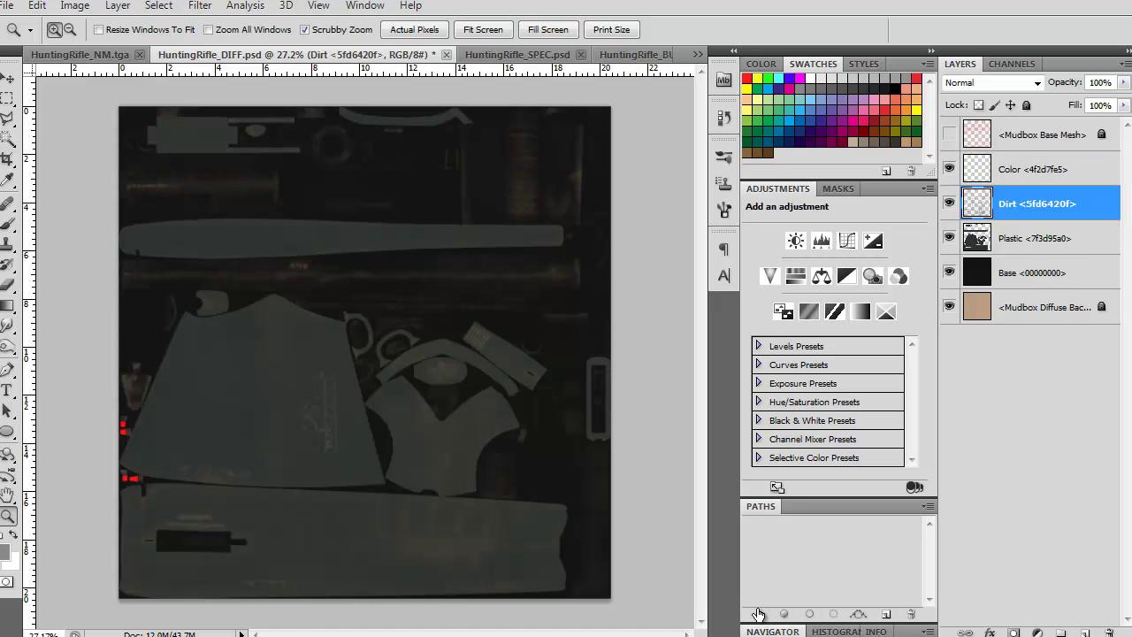
{"action": "key", "text": "v"}
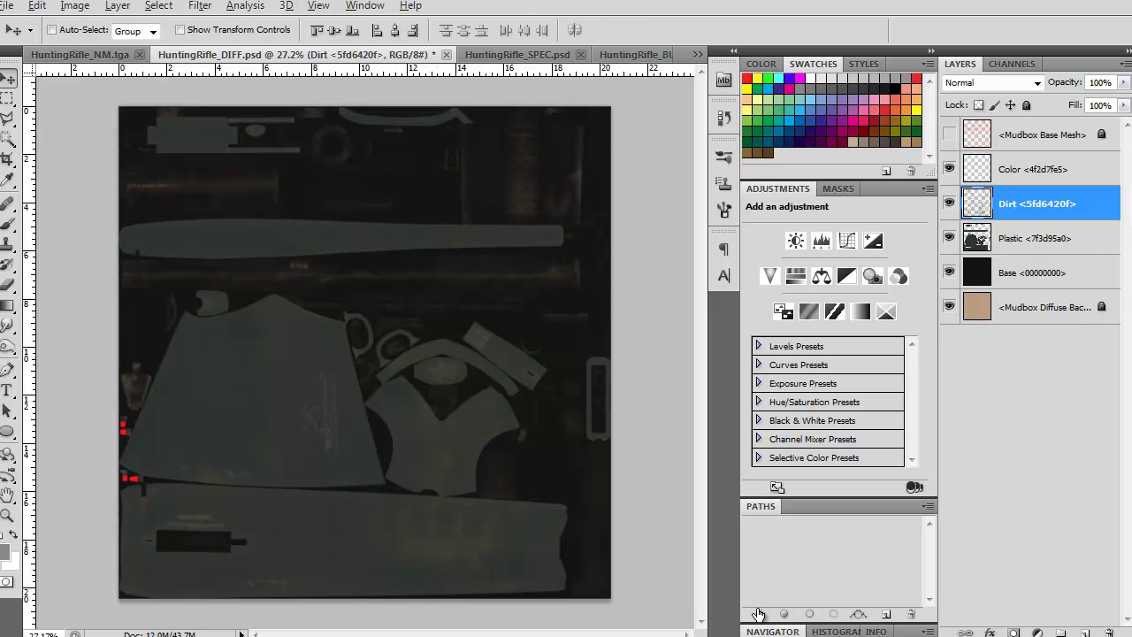
{"action": "key", "text": "shift+alt+m"}
{"action": "key", "text": "z"}
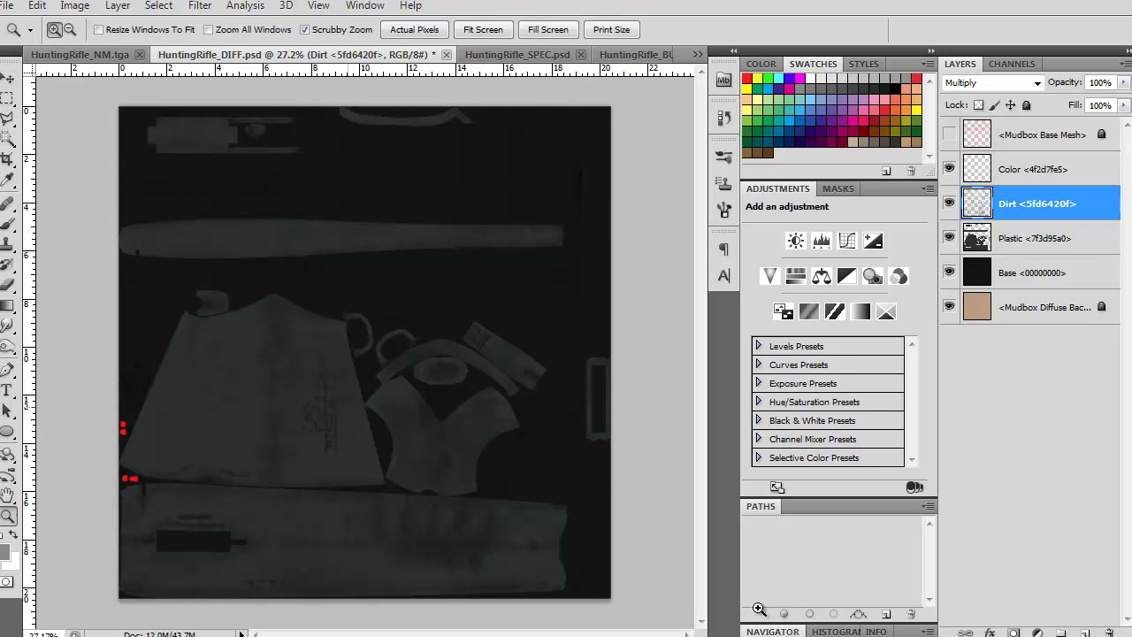
Step: Examine how the multiplied dirt looks on the plastic and metal parts of the texture
{"action": "key", "text": "ctrl+equal"}
{"action": "key", "text": "ctrl+equal"}
{"action": "key", "text": "ctrl+equal"}
{"action": "left_click_drag", "start_coordinate": [495, 213], "coordinate": [239, 478]}
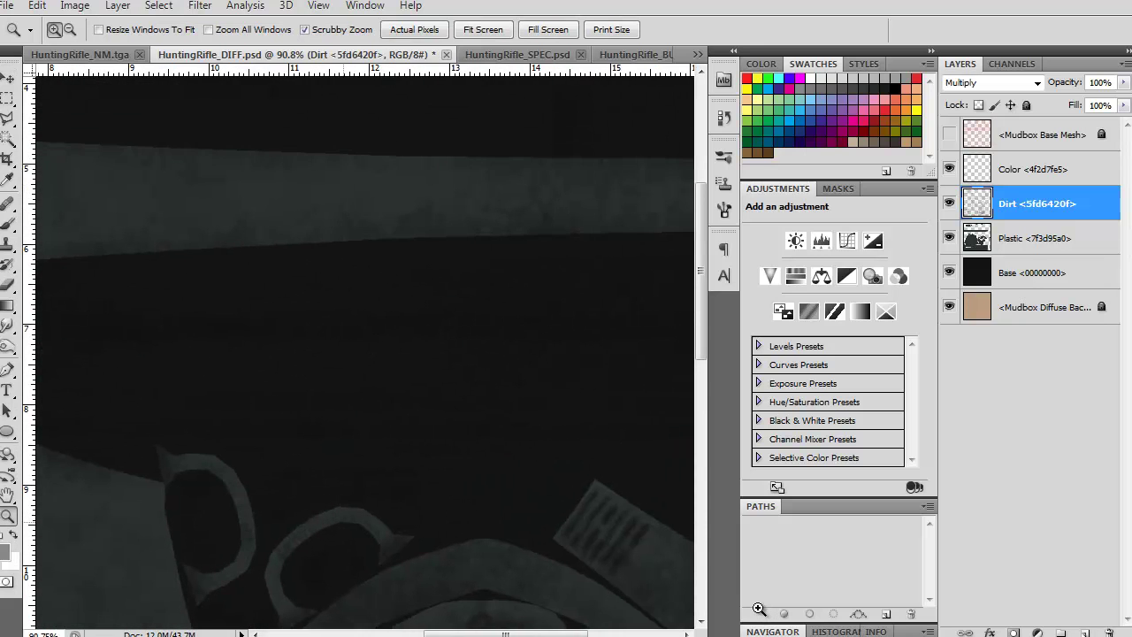
{"action": "scroll", "coordinate": [759, 610], "scroll_direction": "up", "scroll_amount": 4}
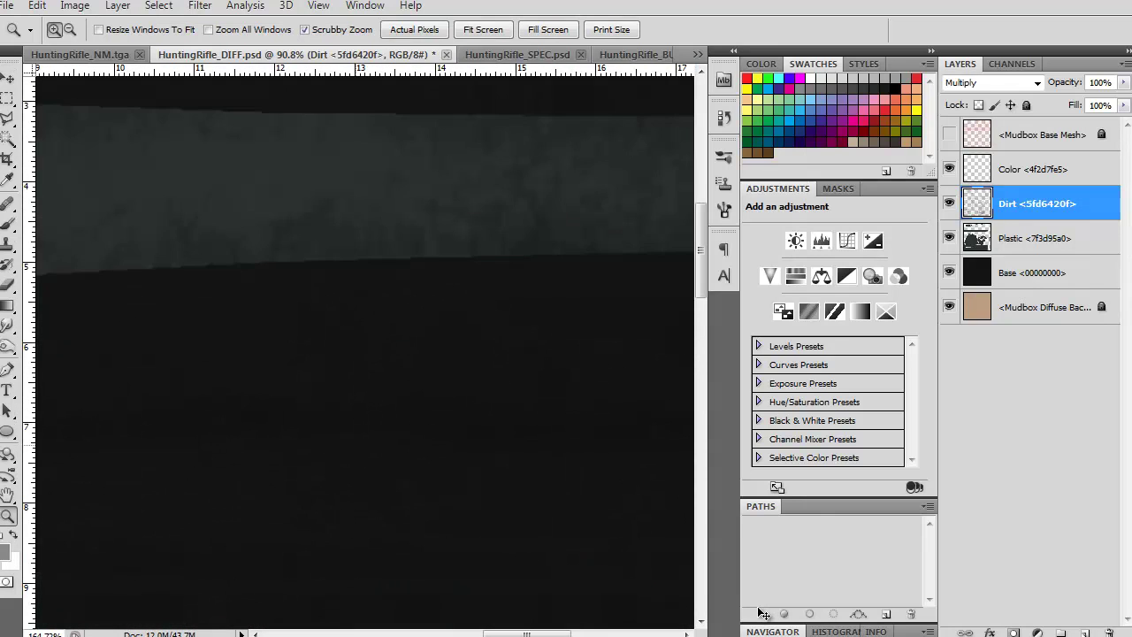
{"action": "scroll", "coordinate": [762, 613], "scroll_direction": "up", "scroll_amount": 3}
{"action": "scroll", "coordinate": [762, 613], "scroll_direction": "down", "scroll_amount": 5}
{"action": "scroll", "coordinate": [761, 613], "scroll_direction": "up", "scroll_amount": 1}
{"action": "scroll", "coordinate": [760, 613], "scroll_direction": "down", "scroll_amount": 5}
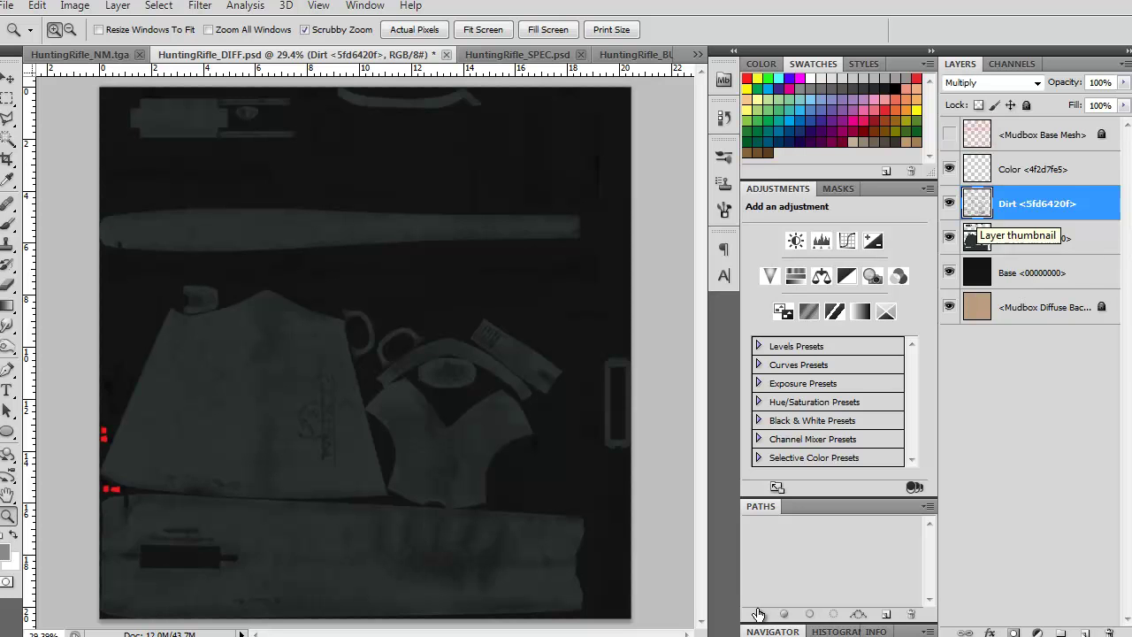
Step: Duplicate the Dirt layer, mask the copy with the Plastic layer's shape, and target the copy's image instead of its mask
{"action": "left_click_drag", "start_coordinate": [978, 207], "coordinate": [977, 187], "text": "alt"}
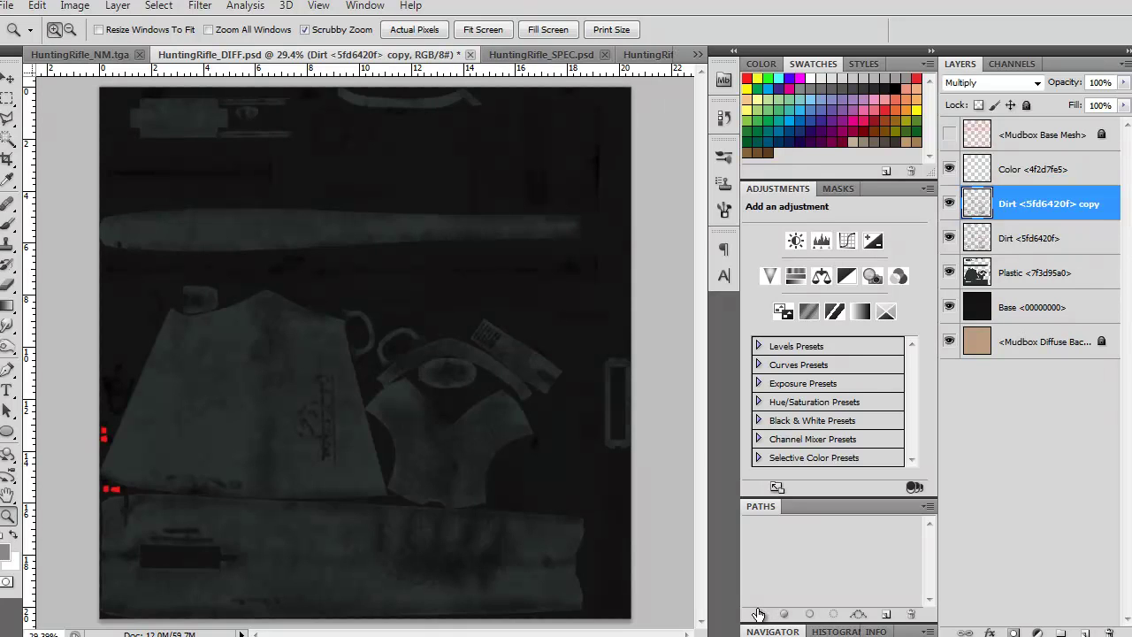
{"action": "left_click", "coordinate": [978, 273], "text": "ctrl"}
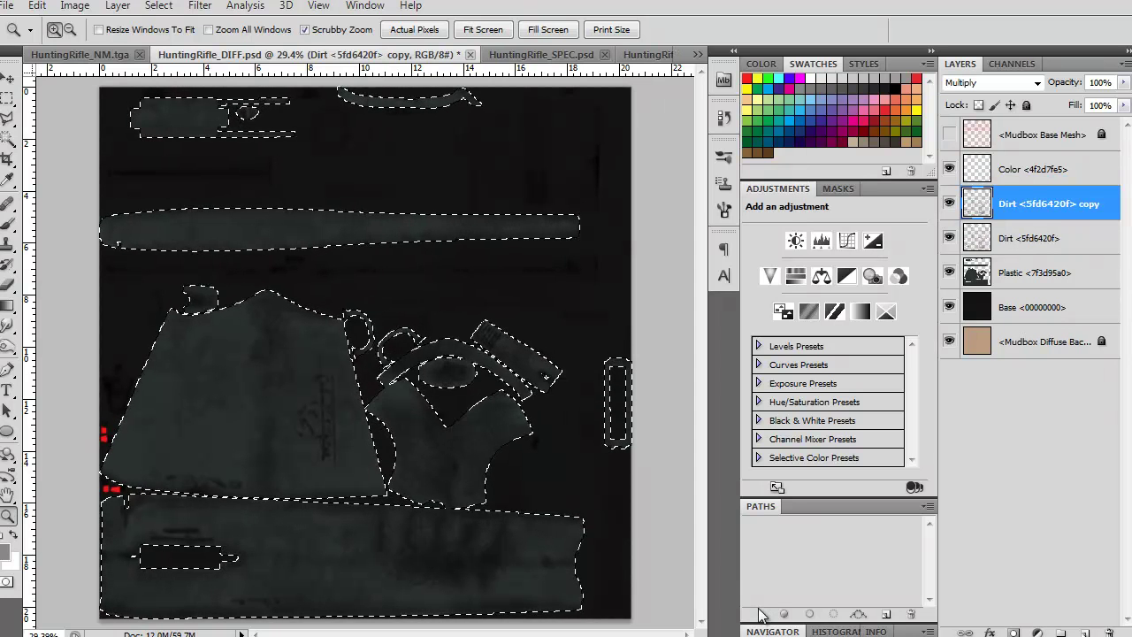
{"action": "left_click", "coordinate": [1014, 633]}
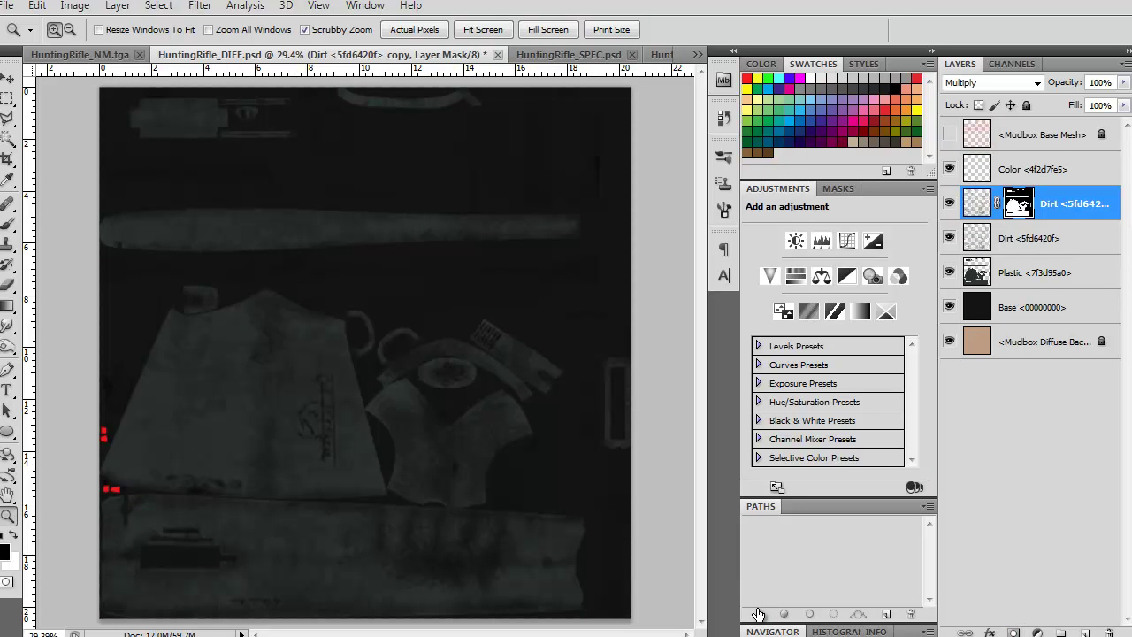
{"action": "key", "text": "ctrl+2"}
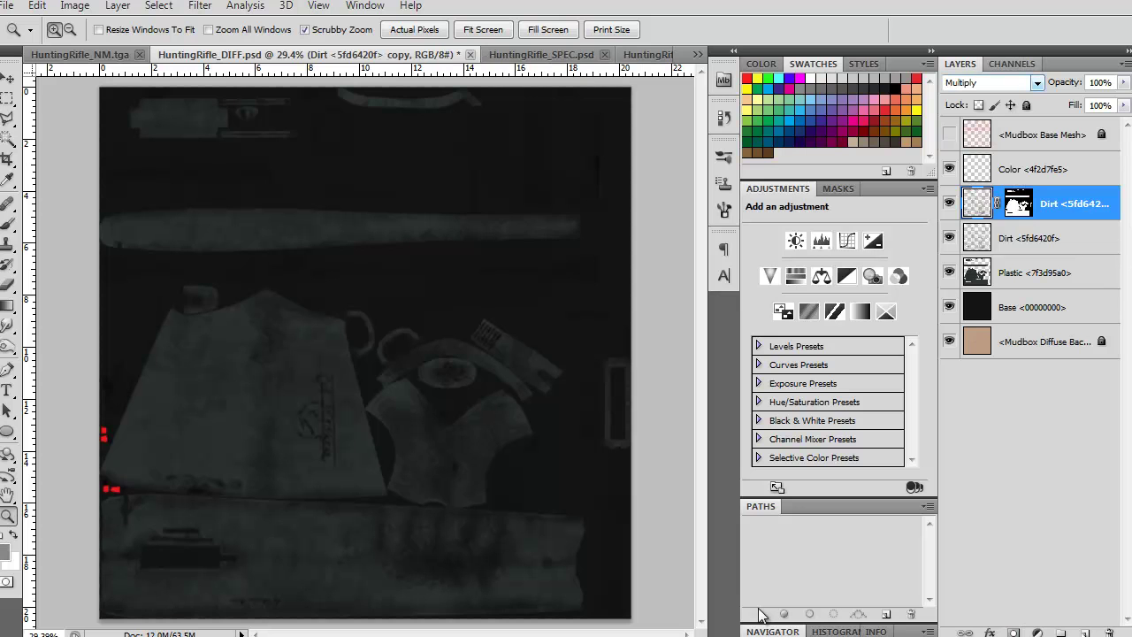
Step: Set the original Dirt layer's blend mode back to Normal
{"action": "key", "text": "alt+bracketleft"}
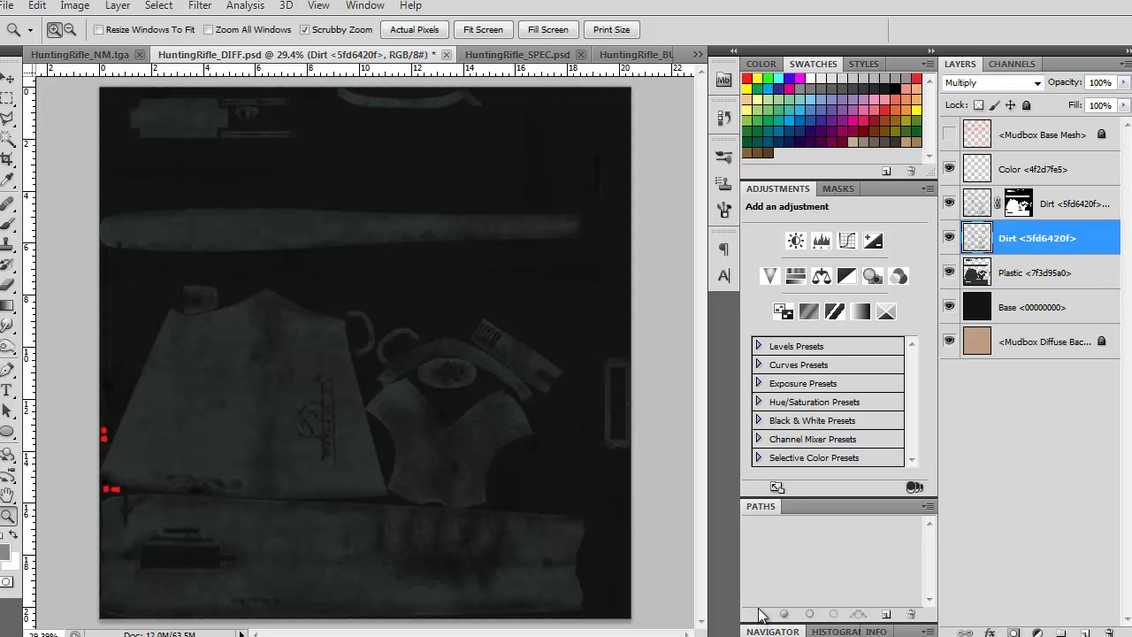
{"action": "left_click", "coordinate": [1038, 83]}
{"action": "key", "text": "Return"}
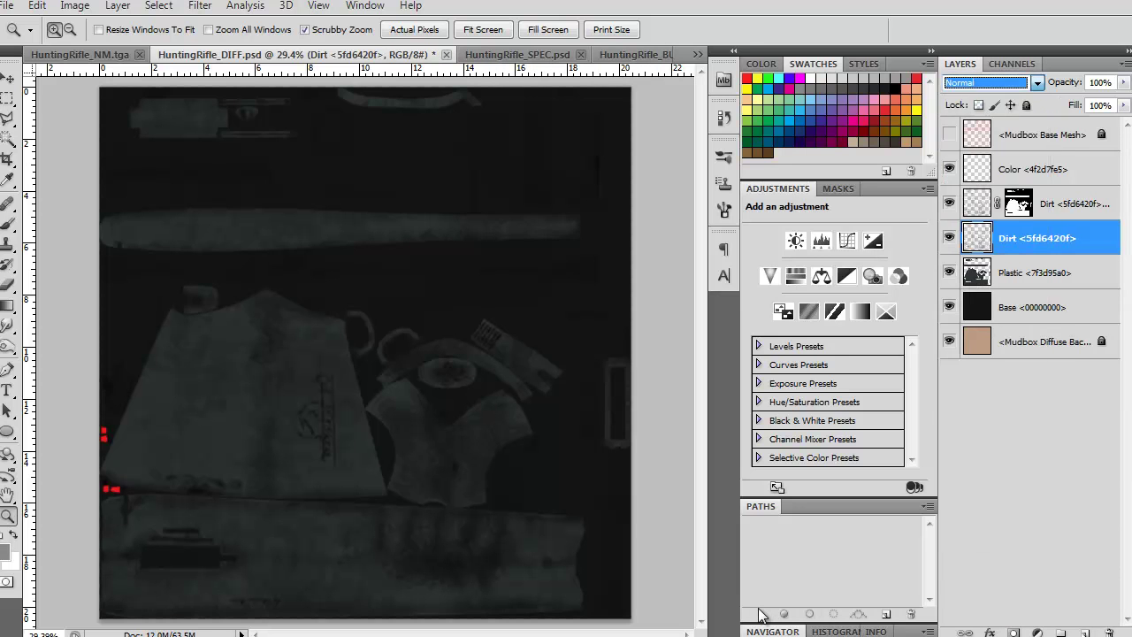
Step: Copy the Dirt copy's layer mask onto the original Dirt layer and invert it
{"action": "left_click_drag", "start_coordinate": [264, 420], "coordinate": [385, 423]}
{"action": "mouse_move", "coordinate": [386, 423]}
{"action": "left_mouse_down"}
{"action": "mouse_move", "coordinate": [129, 309]}
{"action": "mouse_move", "coordinate": [188, 334]}
{"action": "left_mouse_up"}
{"action": "mouse_move", "coordinate": [349, 327]}
{"action": "left_mouse_down"}
{"action": "mouse_move", "coordinate": [430, 329]}
{"action": "mouse_move", "coordinate": [296, 330]}
{"action": "left_mouse_up"}
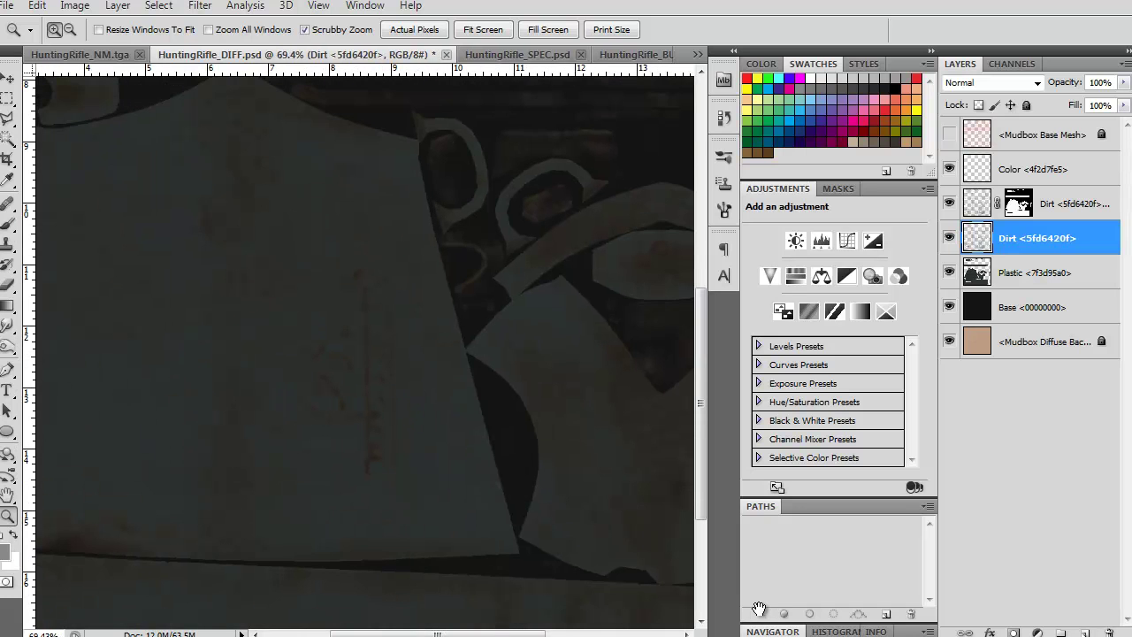
{"action": "left_click_drag", "start_coordinate": [1018, 203], "coordinate": [1017, 237], "text": "alt"}
{"action": "key", "text": "ctrl+i"}
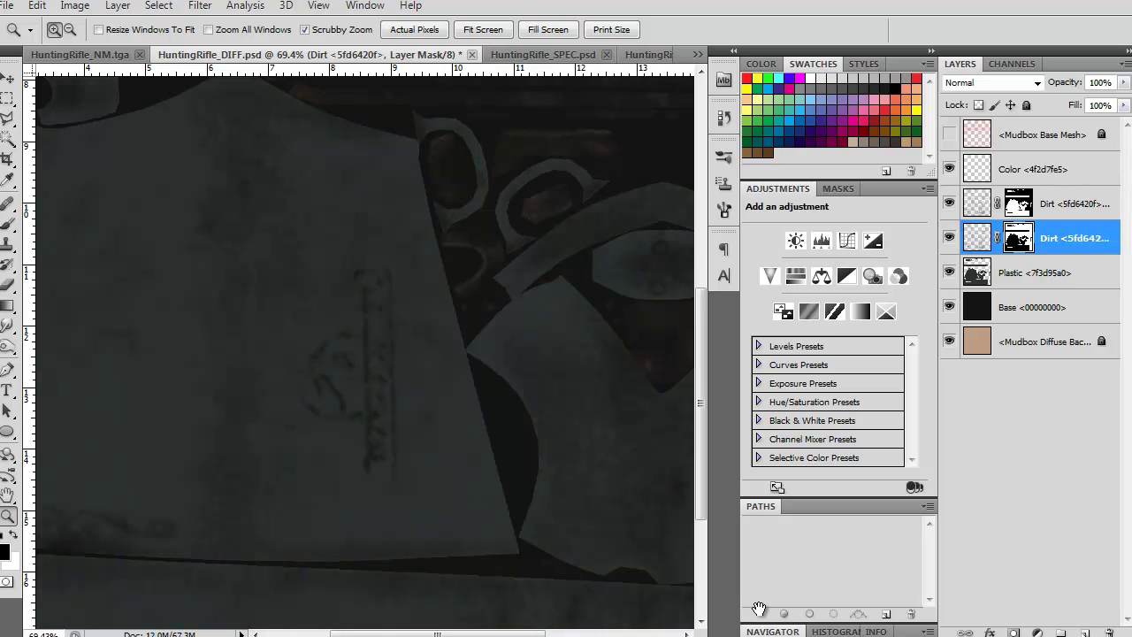
Step: Examine the masked dirt across the barrel, stock and engraved lettering of the texture
{"action": "mouse_move", "coordinate": [398, 177]}
{"action": "left_mouse_down"}
{"action": "mouse_move", "coordinate": [197, 237]}
{"action": "mouse_move", "coordinate": [188, 254]}
{"action": "mouse_move", "coordinate": [474, 562]}
{"action": "left_mouse_up"}
{"action": "left_click_drag", "start_coordinate": [457, 424], "coordinate": [611, 424]}
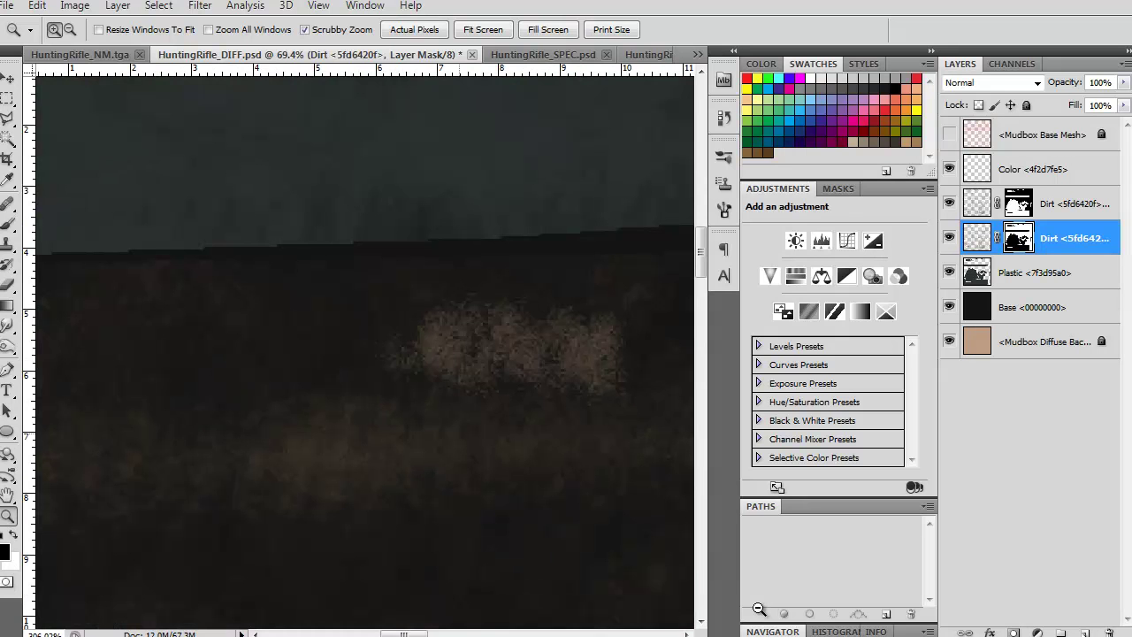
{"action": "left_click_drag", "start_coordinate": [489, 460], "coordinate": [283, 460]}
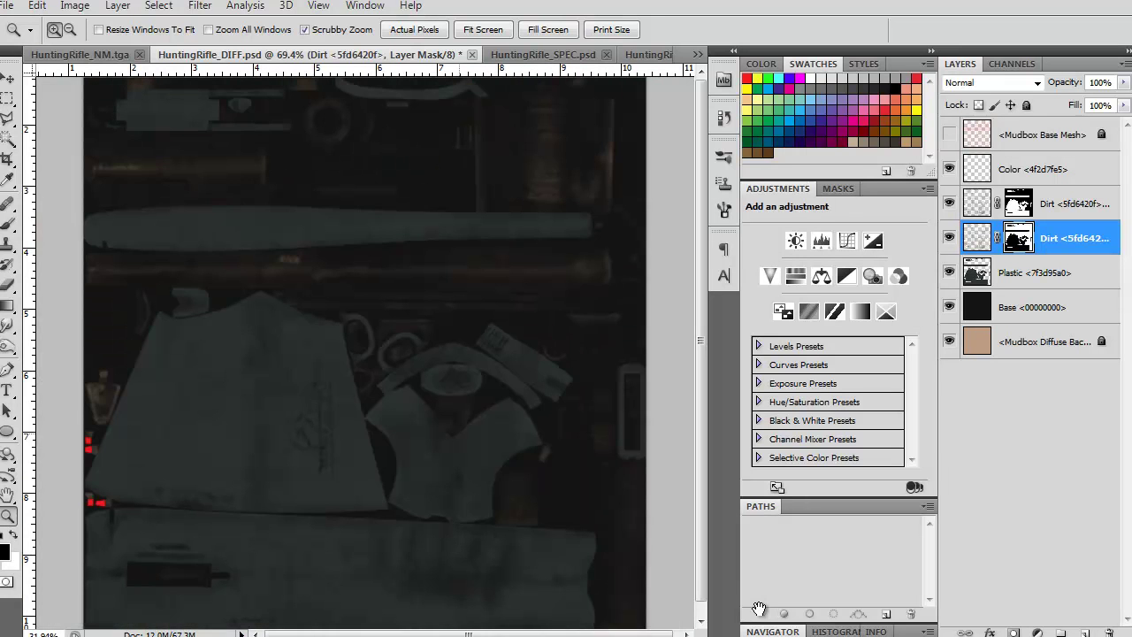
{"action": "scroll", "coordinate": [759, 611], "scroll_direction": "up", "scroll_amount": 3, "text": "alt"}
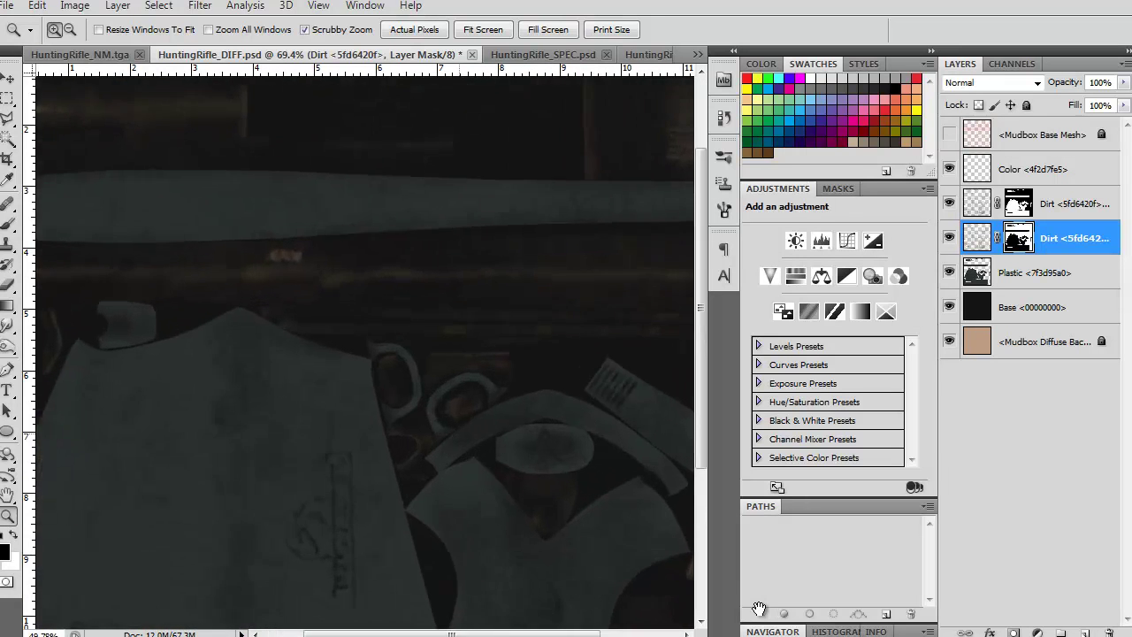
{"action": "scroll", "coordinate": [759, 610], "scroll_direction": "down", "scroll_amount": 6}
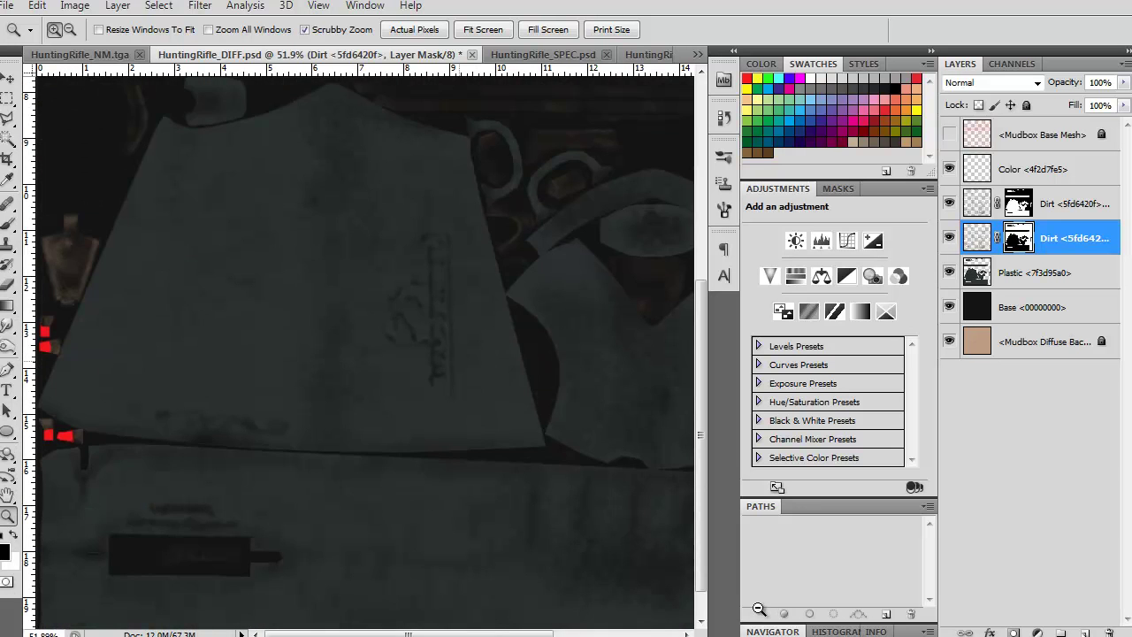
{"action": "scroll", "coordinate": [759, 611], "scroll_direction": "right", "scroll_amount": 7, "text": "ctrl"}
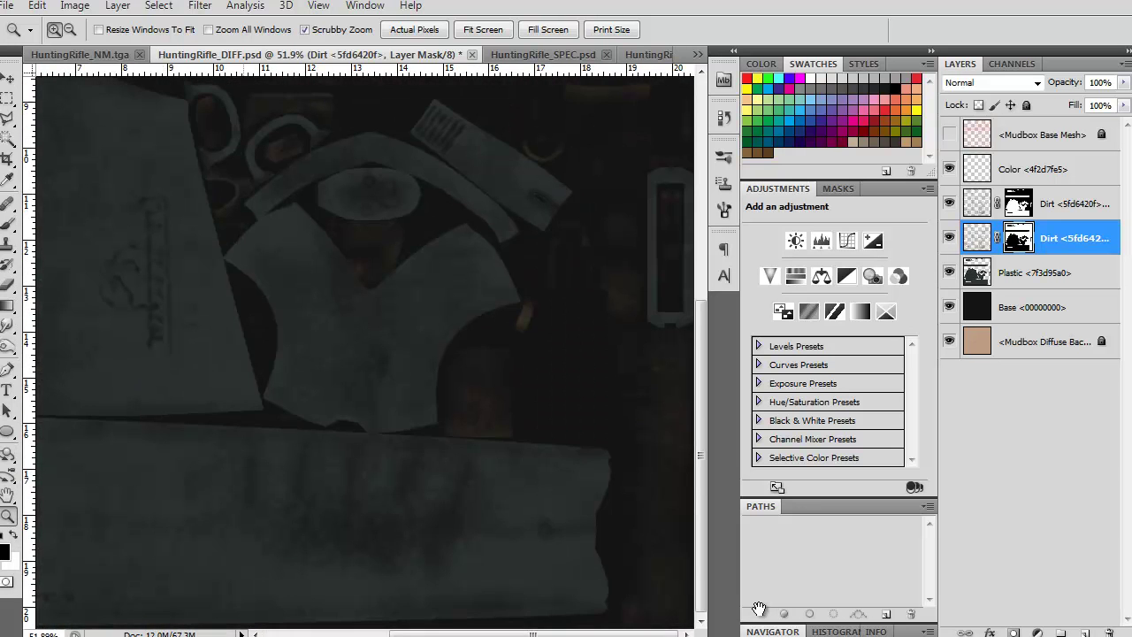
{"action": "scroll", "coordinate": [759, 610], "scroll_direction": "up", "scroll_amount": 3, "text": "alt"}
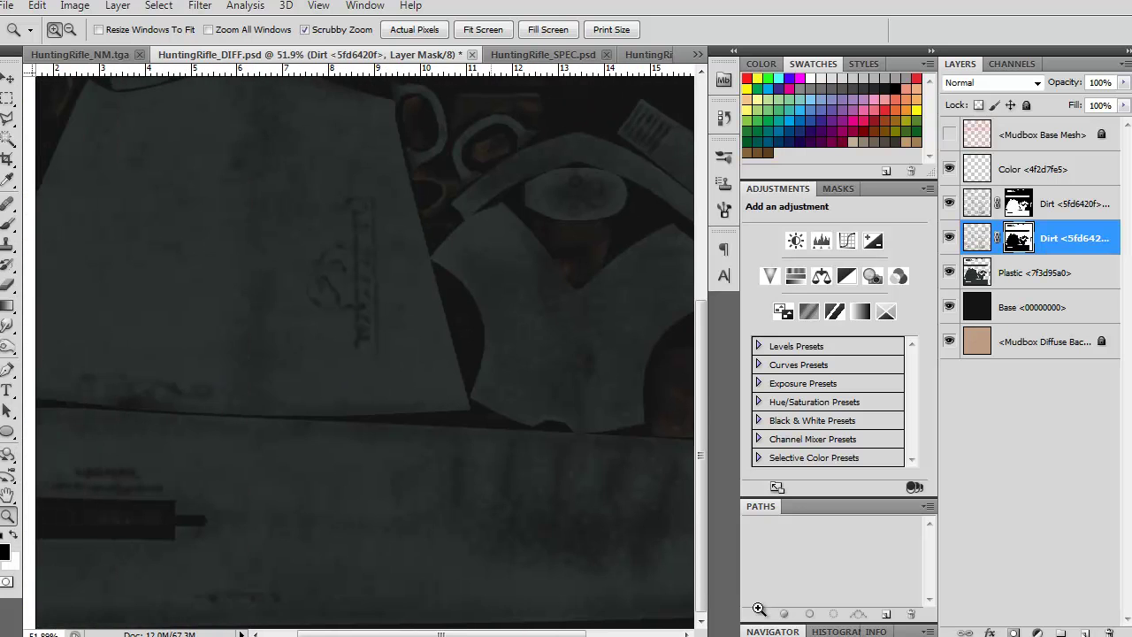
{"action": "scroll", "coordinate": [759, 610], "scroll_direction": "up", "scroll_amount": 7, "text": "alt"}
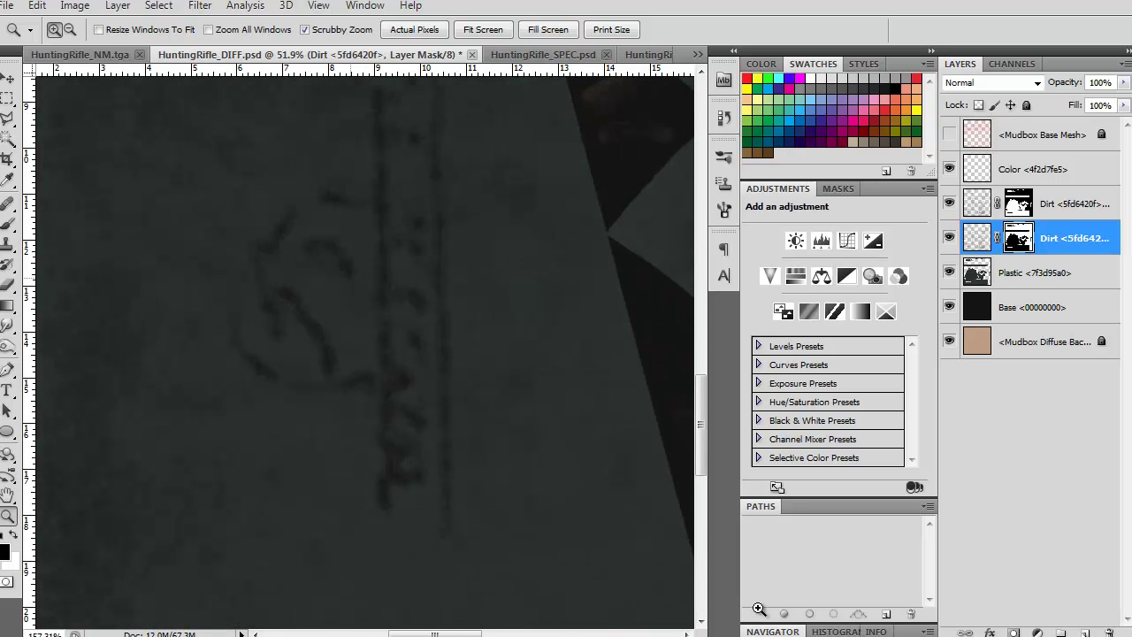
{"action": "scroll", "coordinate": [759, 610], "scroll_direction": "down", "scroll_amount": 1, "text": "alt"}
{"action": "scroll", "coordinate": [759, 610], "scroll_direction": "right", "scroll_amount": 1, "text": "ctrl"}
{"action": "scroll", "coordinate": [759, 611], "scroll_direction": "up", "scroll_amount": 4}
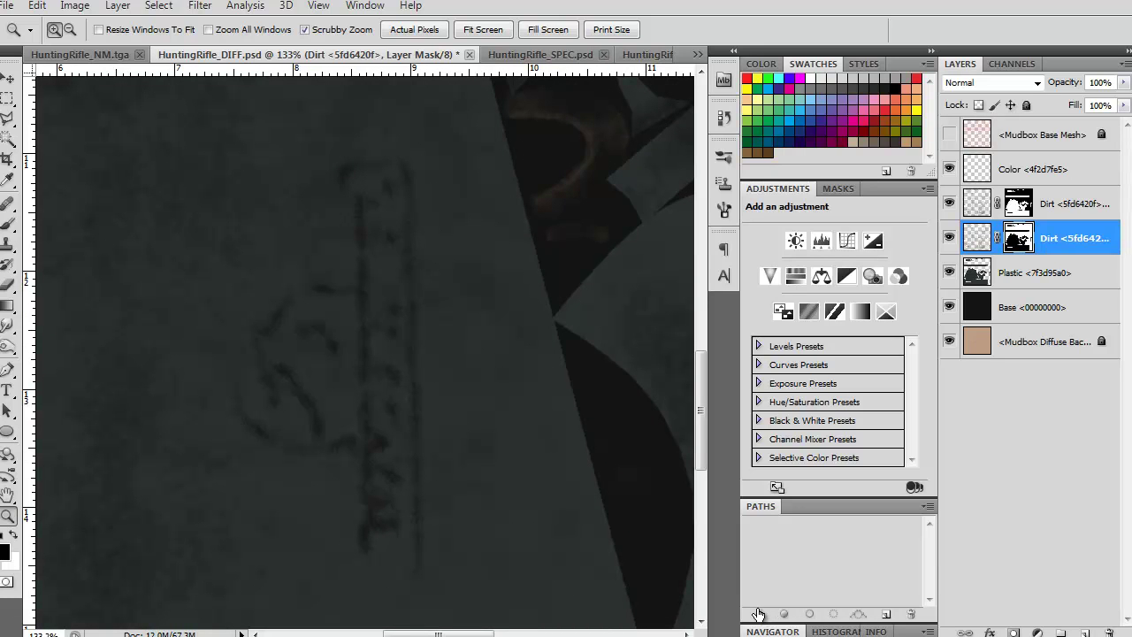
Step: Target the Dirt copy's layer mask and choose the 100 px speckled brush tip with 30% spacing
{"action": "left_click", "coordinate": [949, 203]}
{"action": "left_click", "coordinate": [950, 203]}
{"action": "left_click", "coordinate": [1019, 204]}
{"action": "key", "text": "b"}
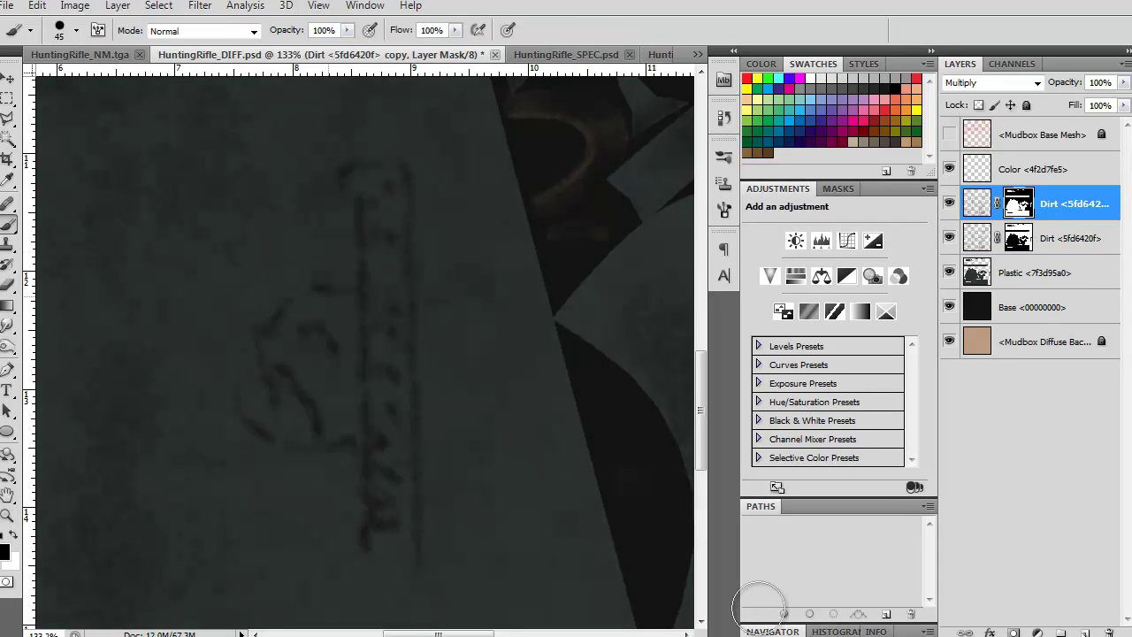
{"action": "key", "text": "F5"}
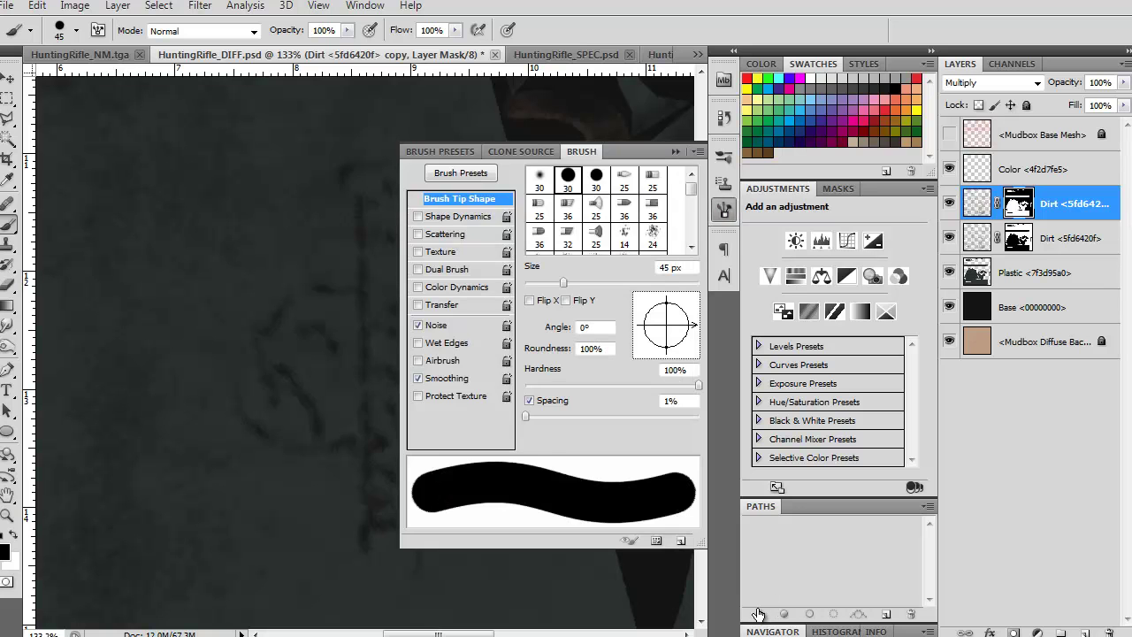
{"action": "left_click_drag", "start_coordinate": [691, 198], "coordinate": [692, 224]}
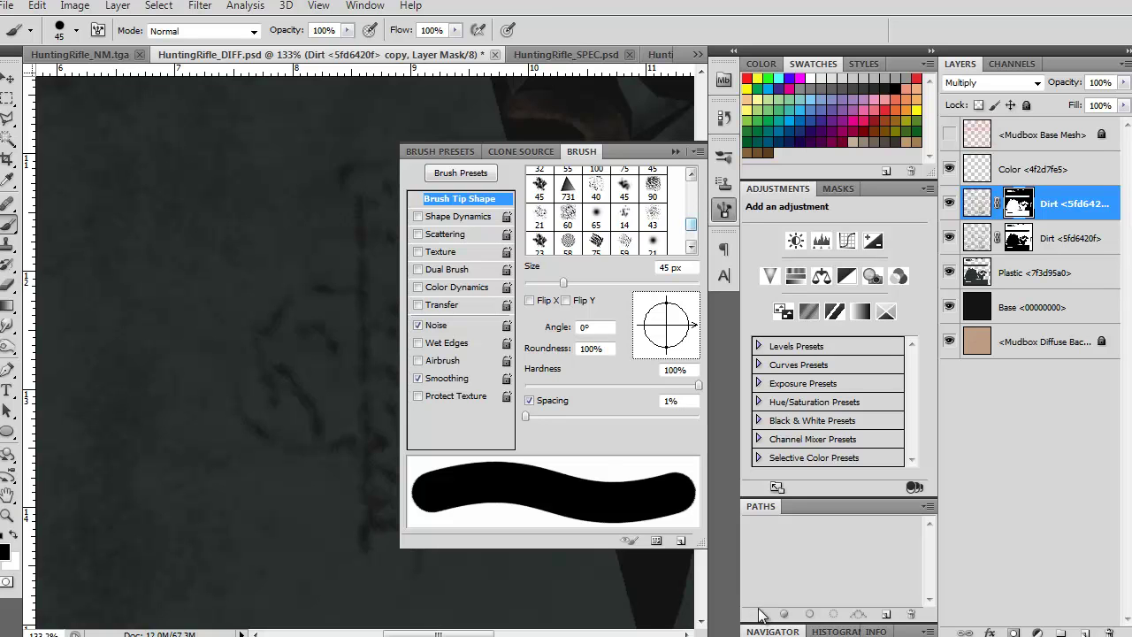
{"action": "left_click_drag", "start_coordinate": [692, 224], "coordinate": [692, 217]}
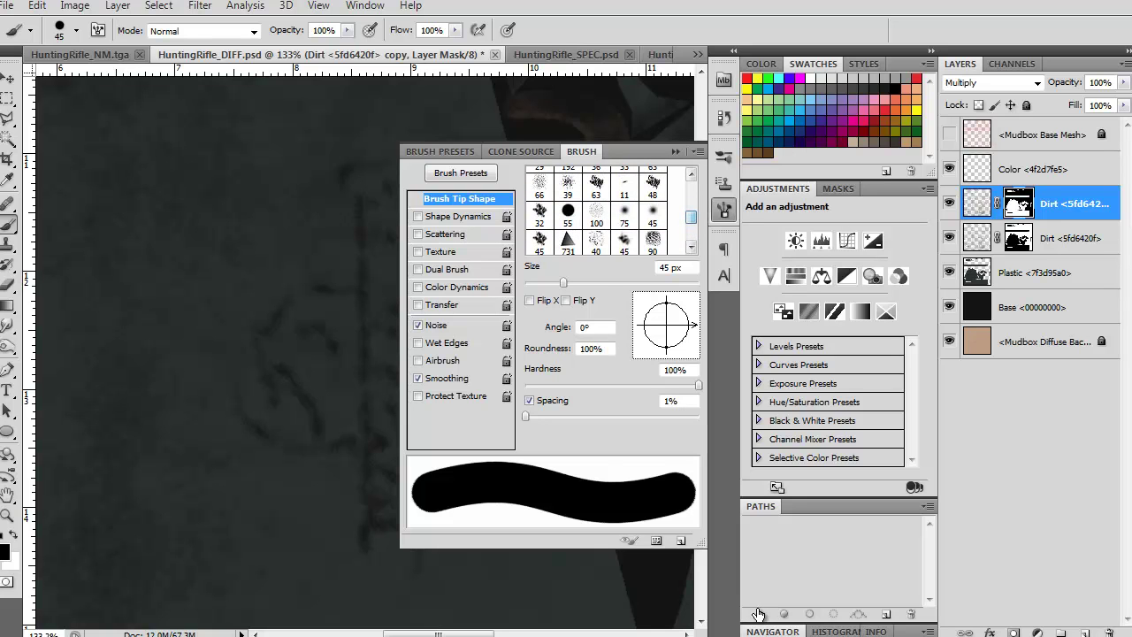
{"action": "left_click", "coordinate": [596, 213]}
{"action": "left_click_drag", "start_coordinate": [526, 416], "coordinate": [550, 416]}
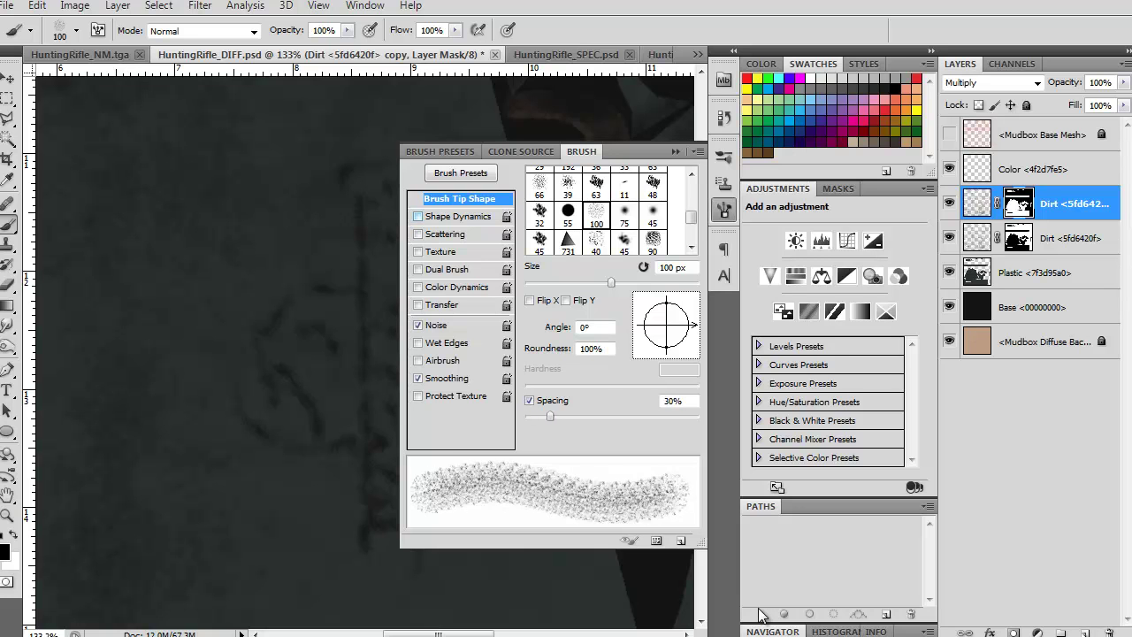
Step: Enable Shape Dynamics and 153% Scattering on both axes for the speckled brush
{"action": "left_click", "coordinate": [457, 215]}
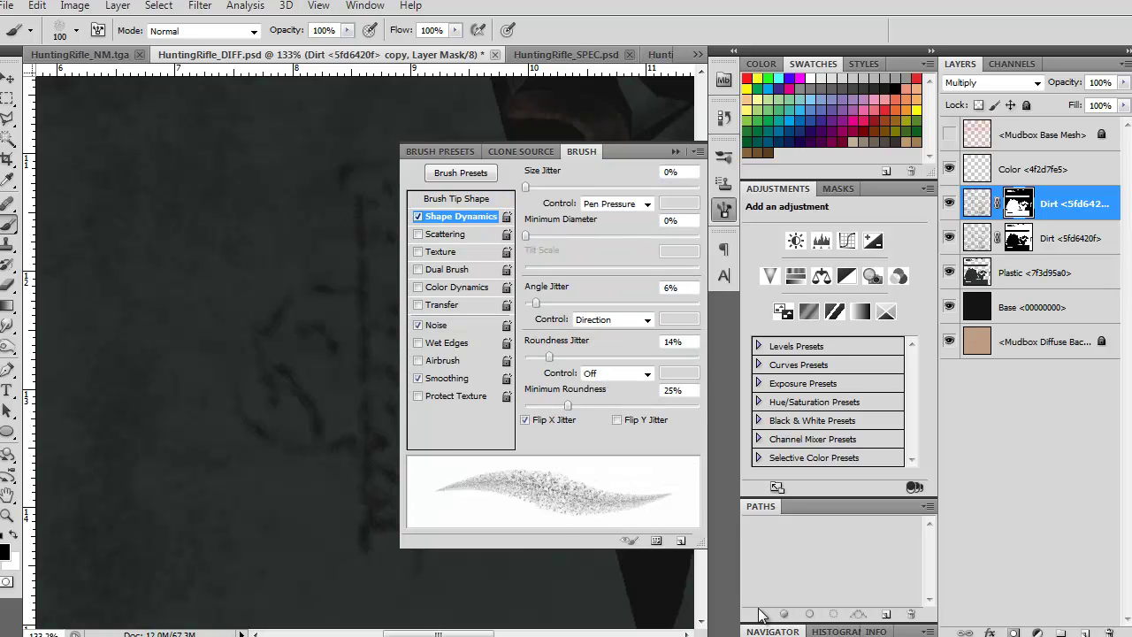
{"action": "mouse_move", "coordinate": [525, 187]}
{"action": "left_mouse_down"}
{"action": "mouse_move", "coordinate": [572, 187]}
{"action": "mouse_move", "coordinate": [552, 188]}
{"action": "left_mouse_up"}
{"action": "left_click", "coordinate": [446, 234]}
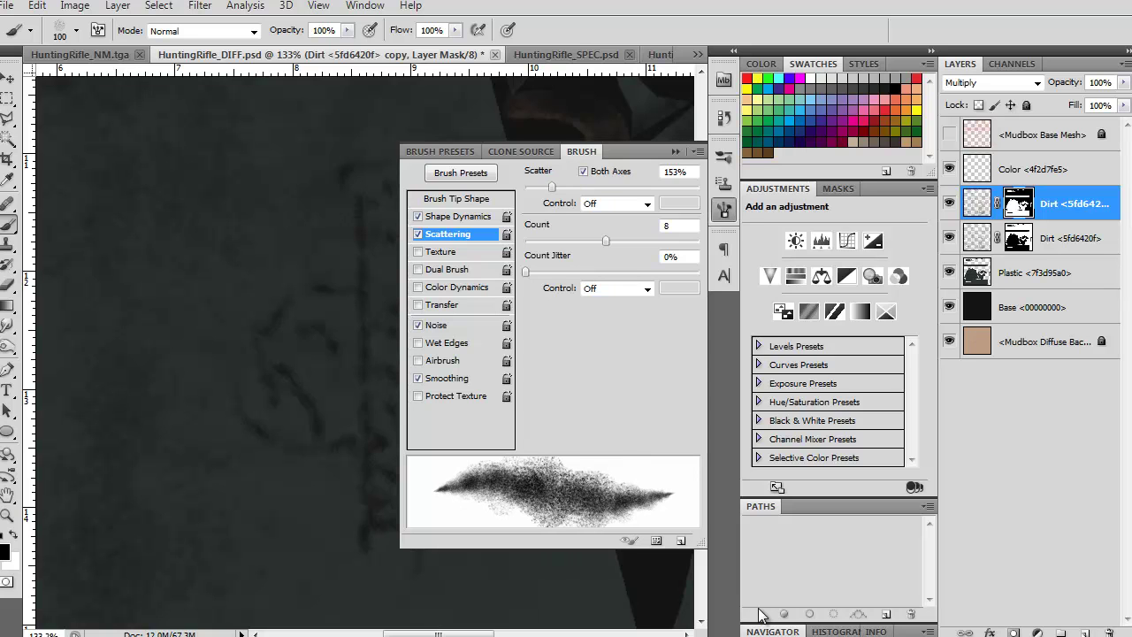
Step: Enable brush Transfer with 42% opacity jitter controlled by Pen Pressure, and close the brush settings
{"action": "left_click", "coordinate": [445, 304]}
{"action": "mouse_move", "coordinate": [526, 188]}
{"action": "left_mouse_down"}
{"action": "mouse_move", "coordinate": [618, 188]}
{"action": "mouse_move", "coordinate": [599, 188]}
{"action": "left_mouse_up"}
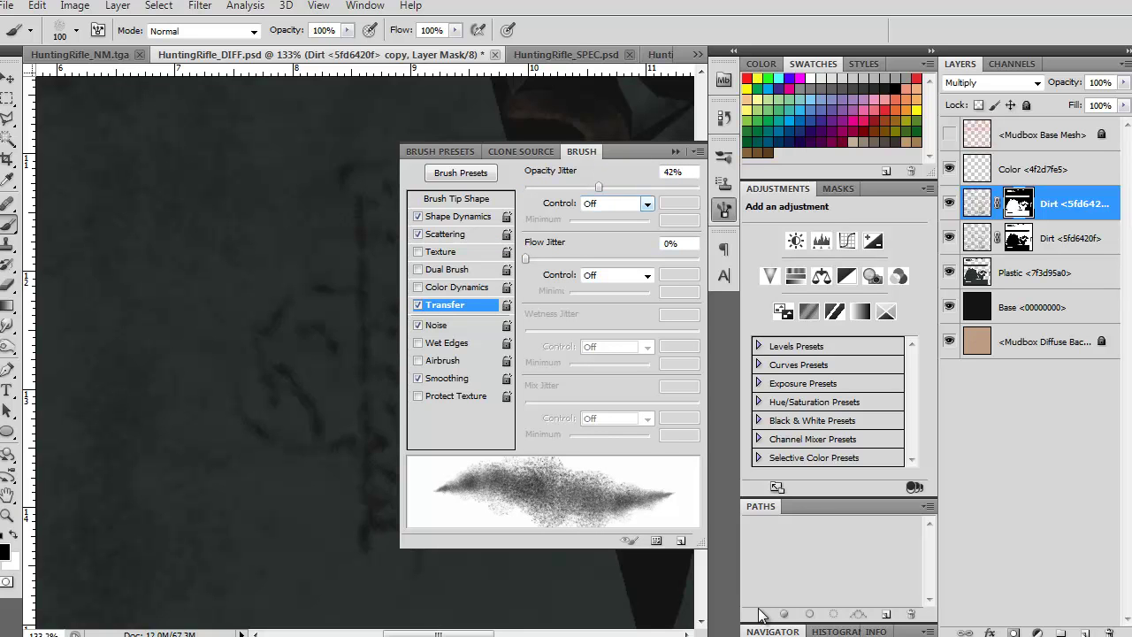
{"action": "left_click", "coordinate": [617, 204]}
{"action": "left_click", "coordinate": [603, 245]}
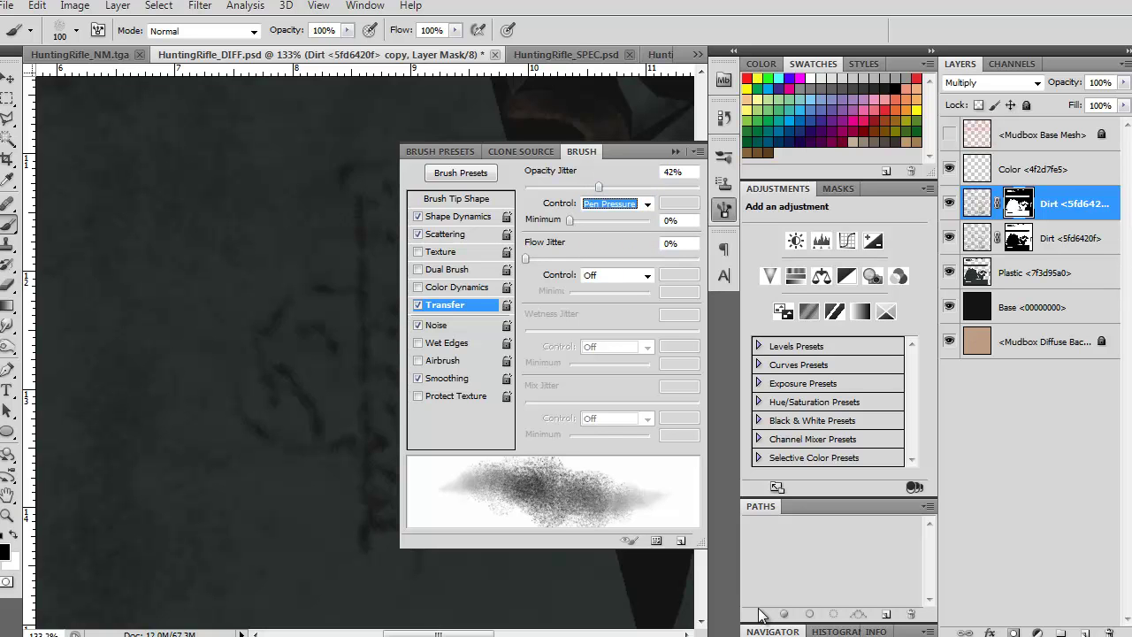
{"action": "left_click", "coordinate": [725, 210]}
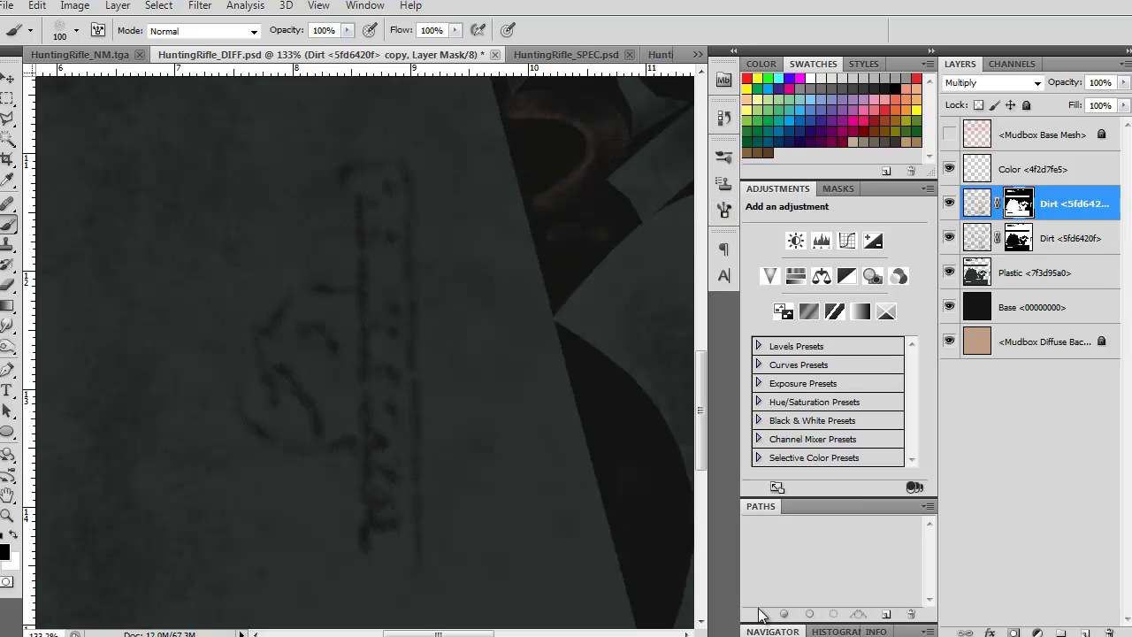
Step: Paint black on the Dirt copy's mask over the engraved logo on the stock to fade its dirt
{"action": "key", "text": "x"}
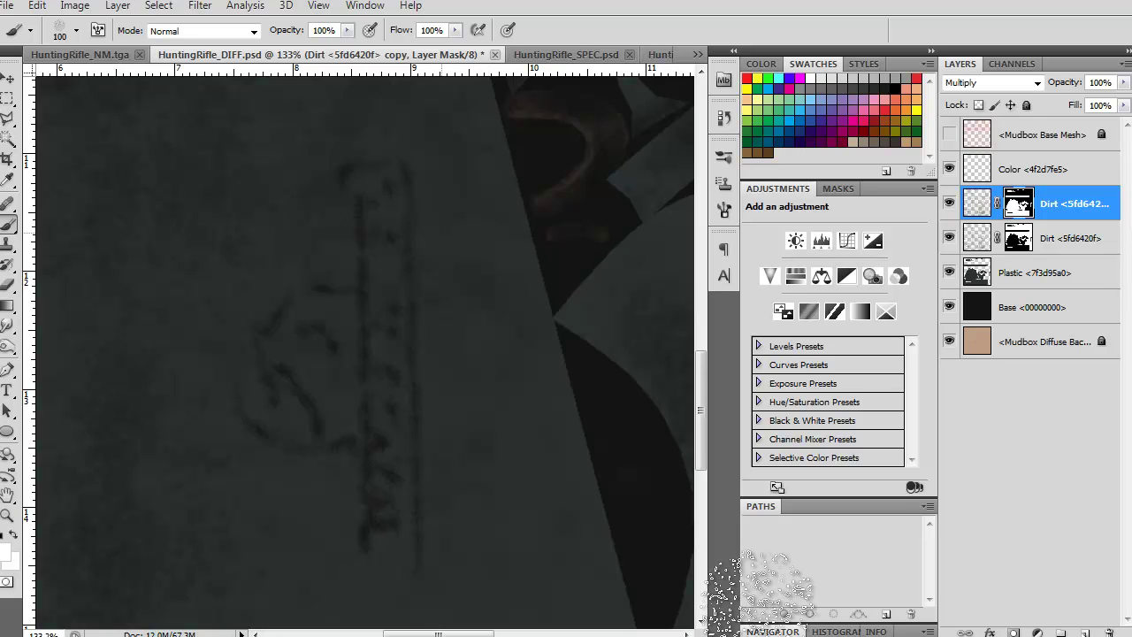
{"action": "key", "text": "x"}
{"action": "left_click", "coordinate": [388, 461]}
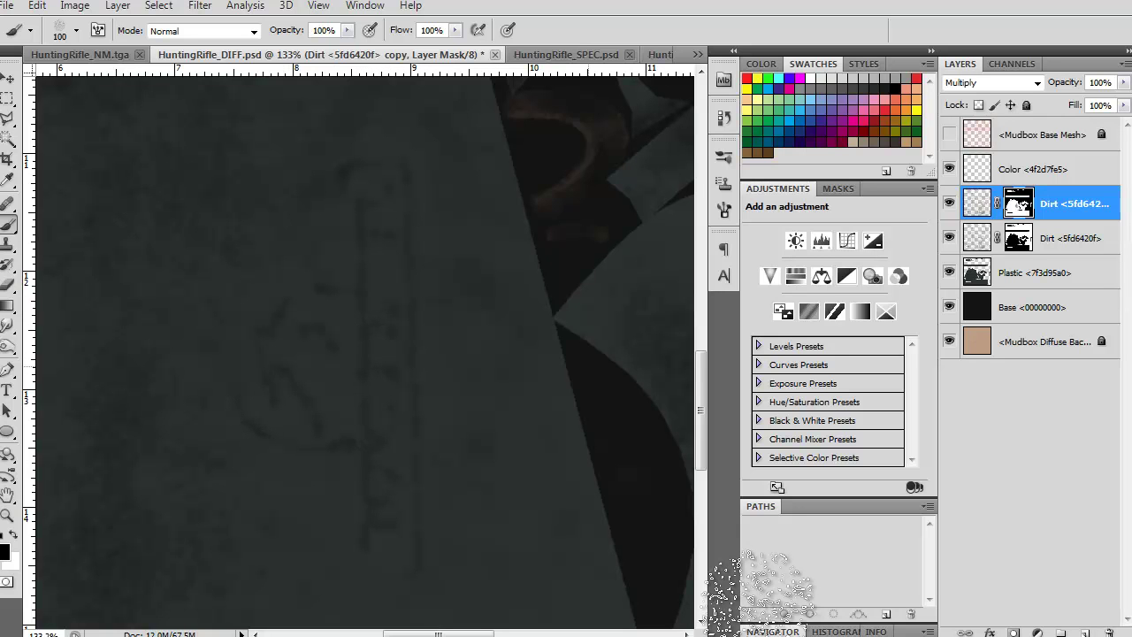
Step: Fade the dirt over the engraved lettering above the rectangular cutout and along the stock's lower edge on the mask
{"action": "key", "text": "ctrl+0"}
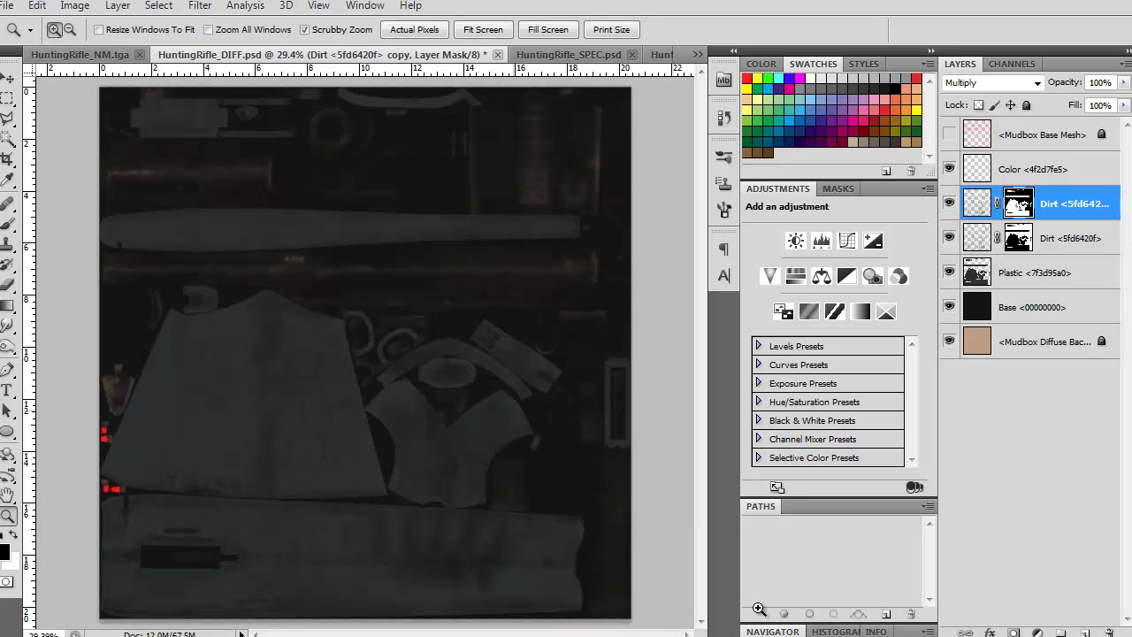
{"action": "mouse_move", "coordinate": [203, 531]}
{"action": "left_mouse_down", "text": "ctrl"}
{"action": "mouse_move", "coordinate": [266, 532]}
{"action": "mouse_move", "coordinate": [230, 538]}
{"action": "mouse_move", "coordinate": [427, 364]}
{"action": "left_mouse_up", "text": "ctrl"}
{"action": "mouse_move", "coordinate": [268, 335]}
{"action": "left_mouse_down"}
{"action": "mouse_move", "coordinate": [389, 340]}
{"action": "mouse_move", "coordinate": [477, 389]}
{"action": "left_mouse_up"}
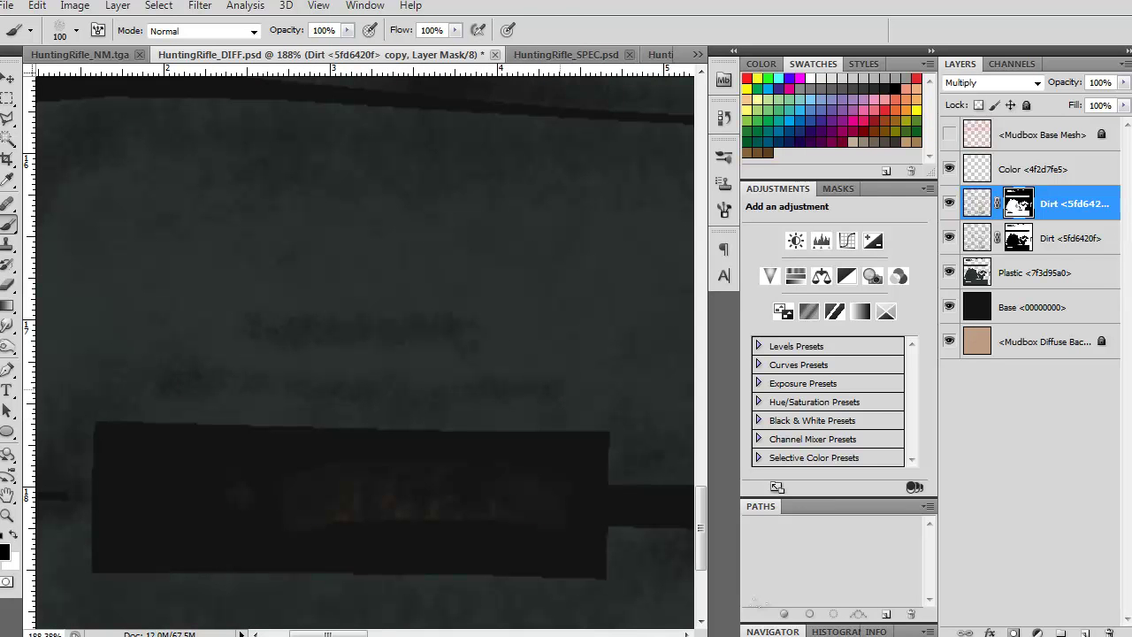
{"action": "key", "text": "ctrl+0"}
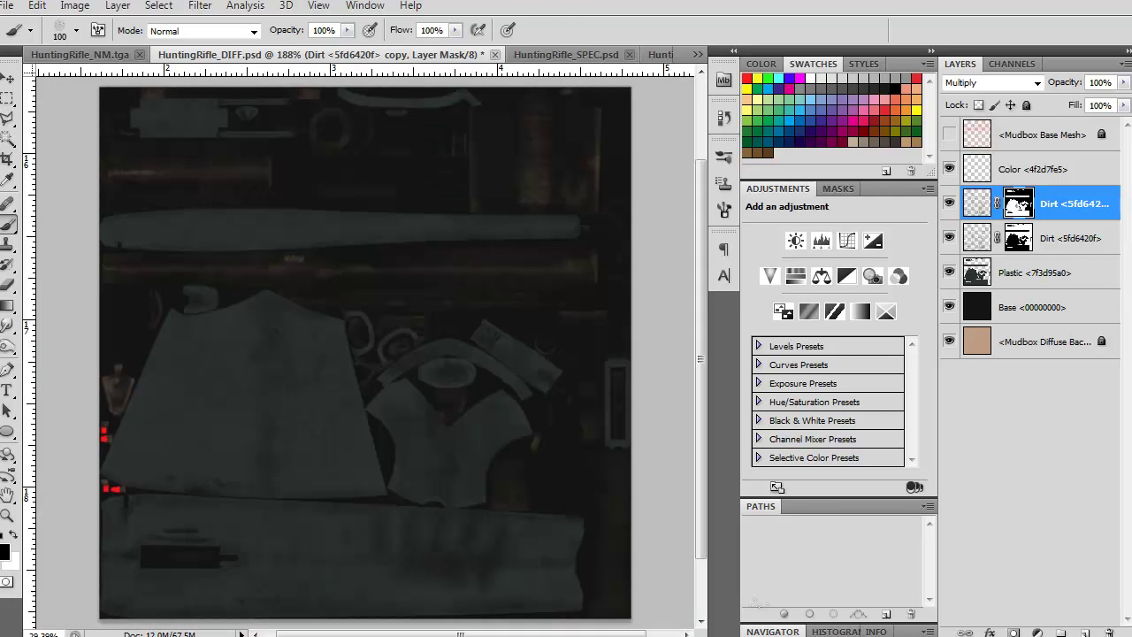
{"action": "left_click_drag", "start_coordinate": [206, 482], "coordinate": [286, 482], "text": "ctrl"}
{"action": "mouse_move", "coordinate": [156, 457]}
{"action": "left_mouse_down"}
{"action": "mouse_move", "coordinate": [378, 368]}
{"action": "mouse_move", "coordinate": [414, 402]}
{"action": "left_mouse_up"}
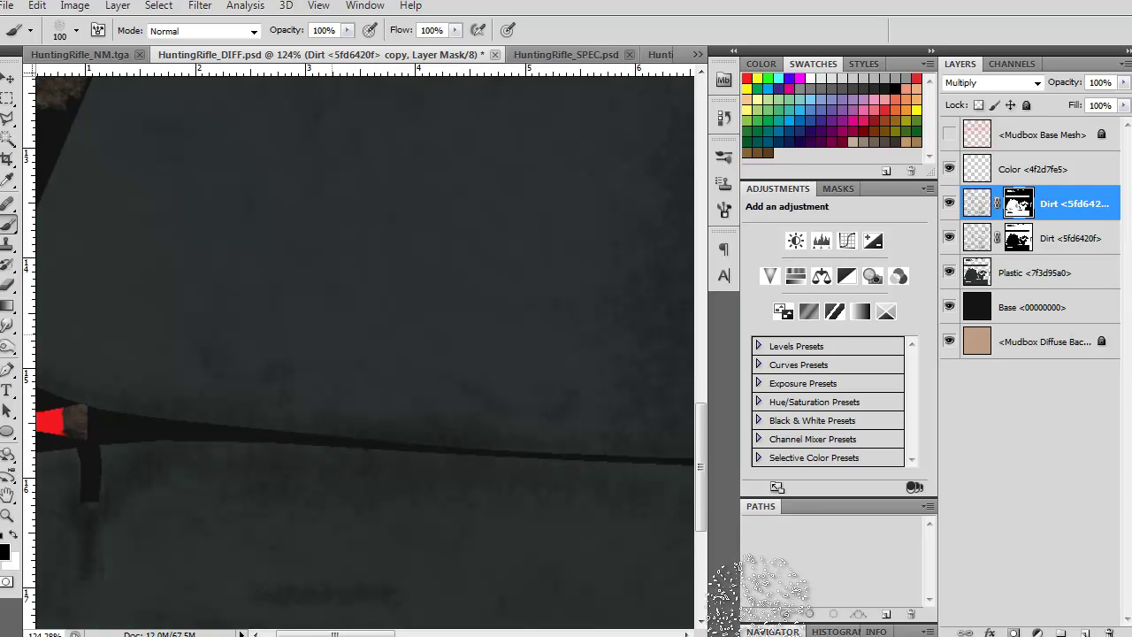
Step: Reduce the brush to 45 px and mask out the lettering-shaped dirt near the texture's lower edge
{"action": "key", "text": "ctrl+0"}
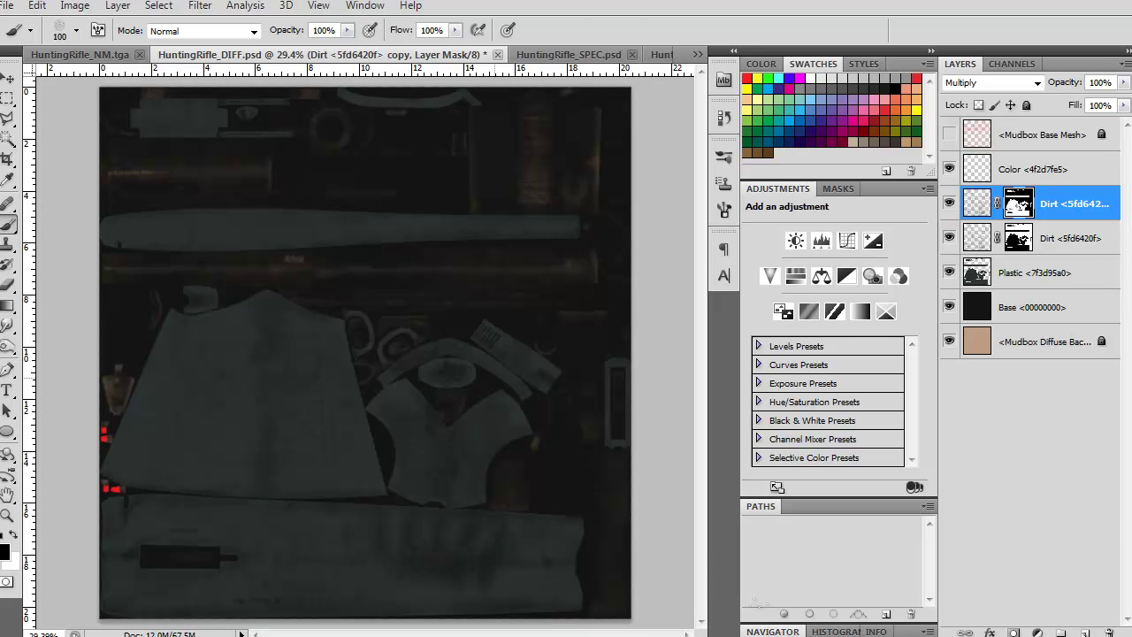
{"action": "key", "text": "z"}
{"action": "left_click_drag", "start_coordinate": [263, 602], "coordinate": [403, 601]}
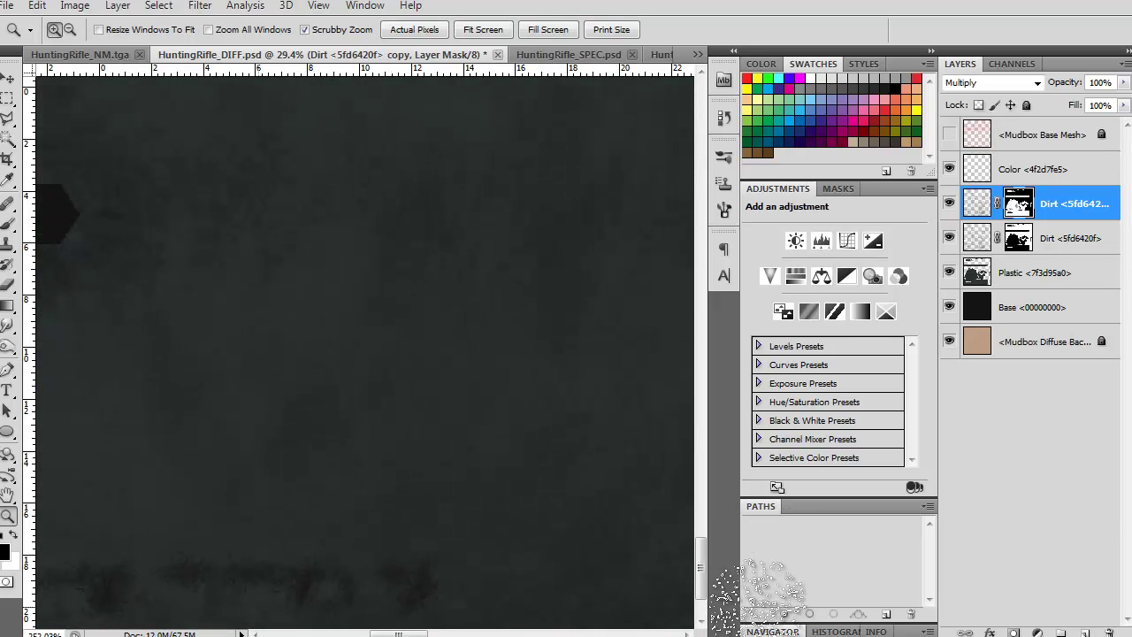
{"action": "left_click_drag", "start_coordinate": [242, 456], "coordinate": [426, 347]}
{"action": "key", "text": "b"}
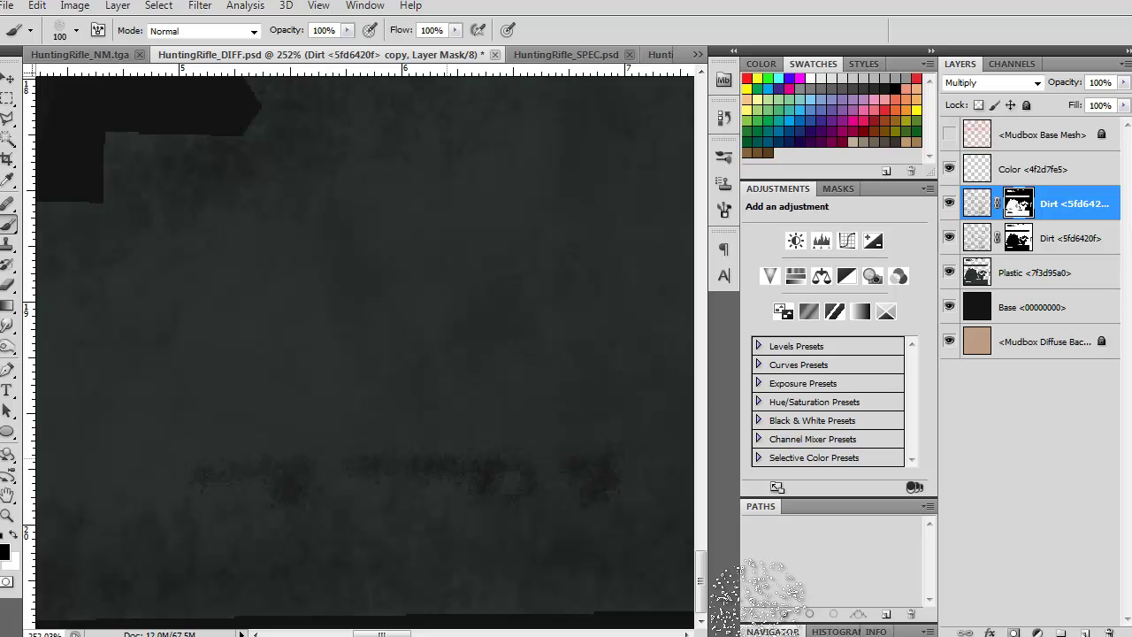
{"action": "key", "text": "bracketleft"}
{"action": "key", "text": "bracketleft"}
{"action": "key", "text": "bracketleft"}
{"action": "key", "text": "bracketleft"}
{"action": "key", "text": "bracketleft"}
{"action": "key", "text": "bracketleft"}
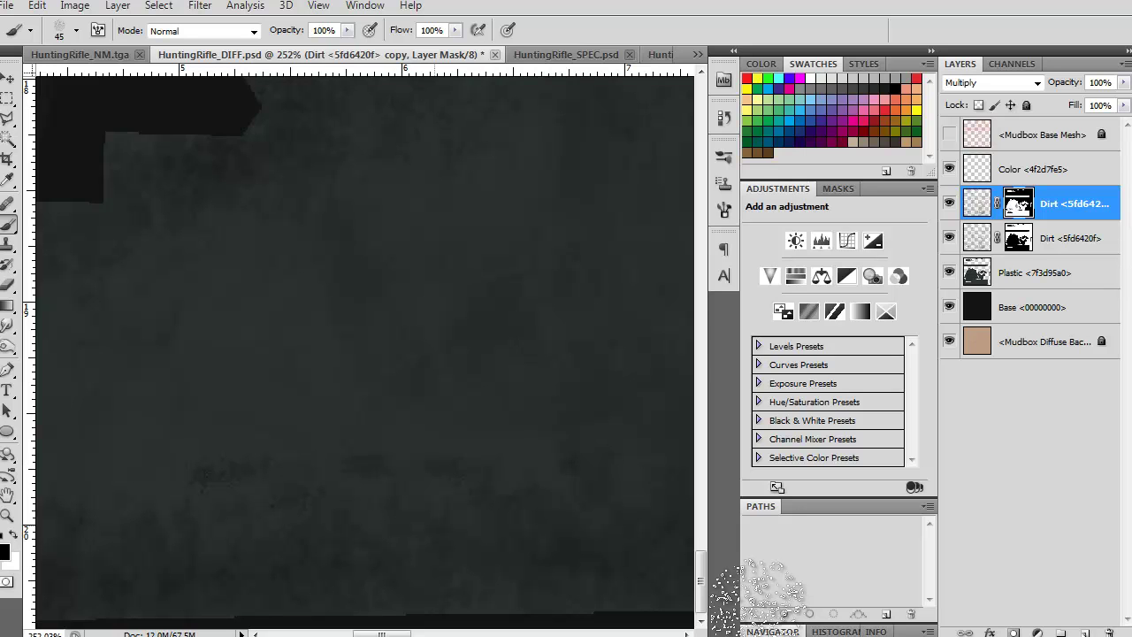
{"action": "key", "text": "x"}
{"action": "key", "text": "x"}
{"action": "key", "text": "x"}
{"action": "key", "text": "x"}
{"action": "key", "text": "ctrl+0"}
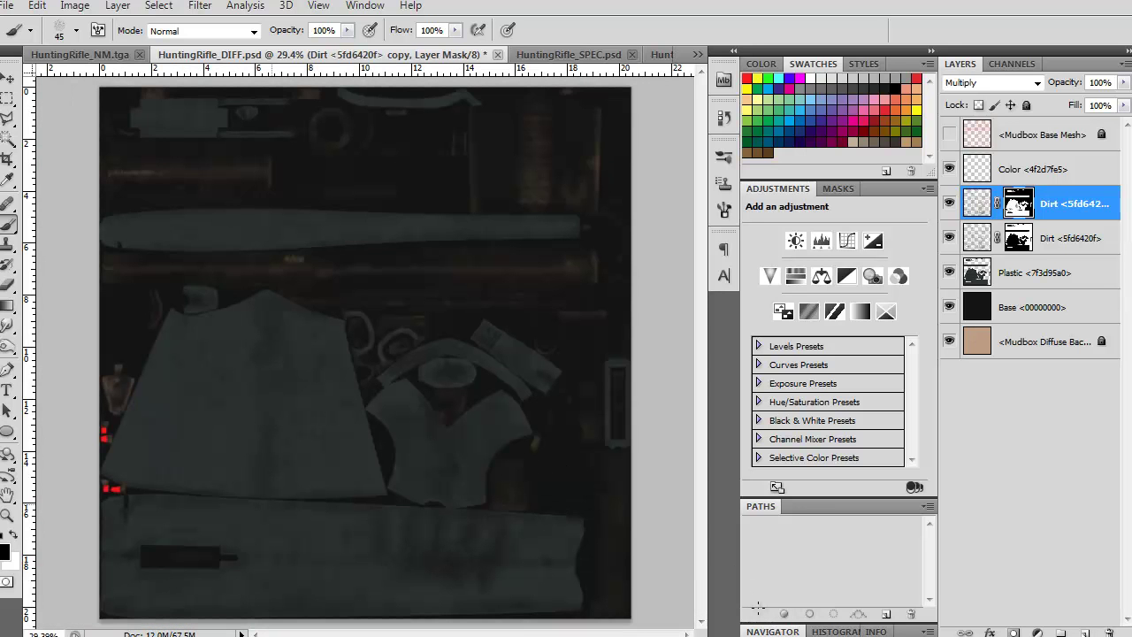
Step: Fade the paw-print dirt marks on the oval plastic piece in the mask, undoing the last stroke
{"action": "left_click_drag", "start_coordinate": [446, 363], "coordinate": [524, 363], "text": "ctrl"}
{"action": "left_click_drag", "start_coordinate": [523, 208], "coordinate": [535, 208], "text": "ctrl"}
{"action": "mouse_move", "coordinate": [472, 445]}
{"action": "left_mouse_down"}
{"action": "mouse_move", "coordinate": [468, 334]}
{"action": "mouse_move", "coordinate": [442, 354]}
{"action": "mouse_move", "coordinate": [549, 442]}
{"action": "left_mouse_up"}
{"action": "left_click_drag", "start_coordinate": [442, 486], "coordinate": [451, 445]}
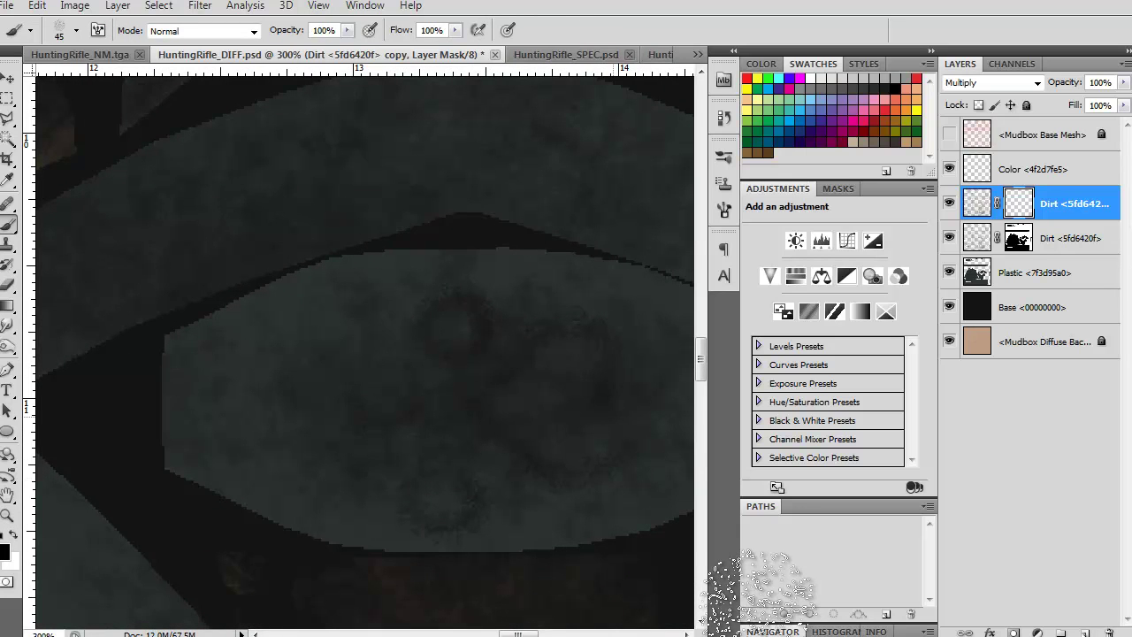
{"action": "key", "text": "ctrl+z"}
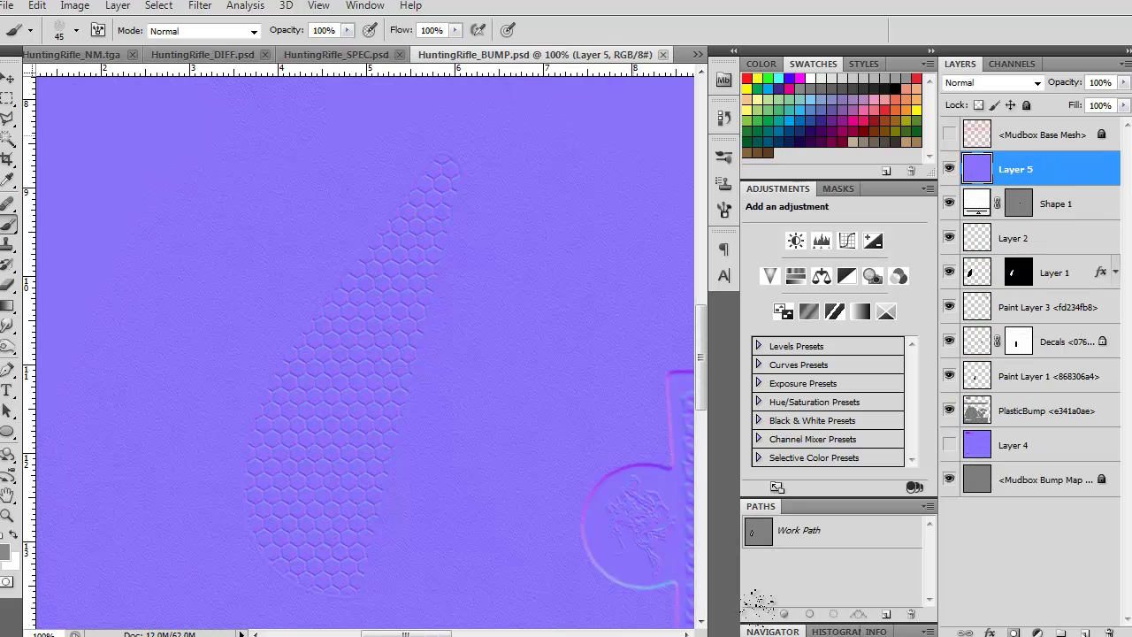
Step: Hide Layer 5 in HuntingRifle_BUMP.psd, examine the engraved decals across the bump map, and return to HuntingRifle_DIFF.psd
{"action": "key", "text": "ctrl+comma"}
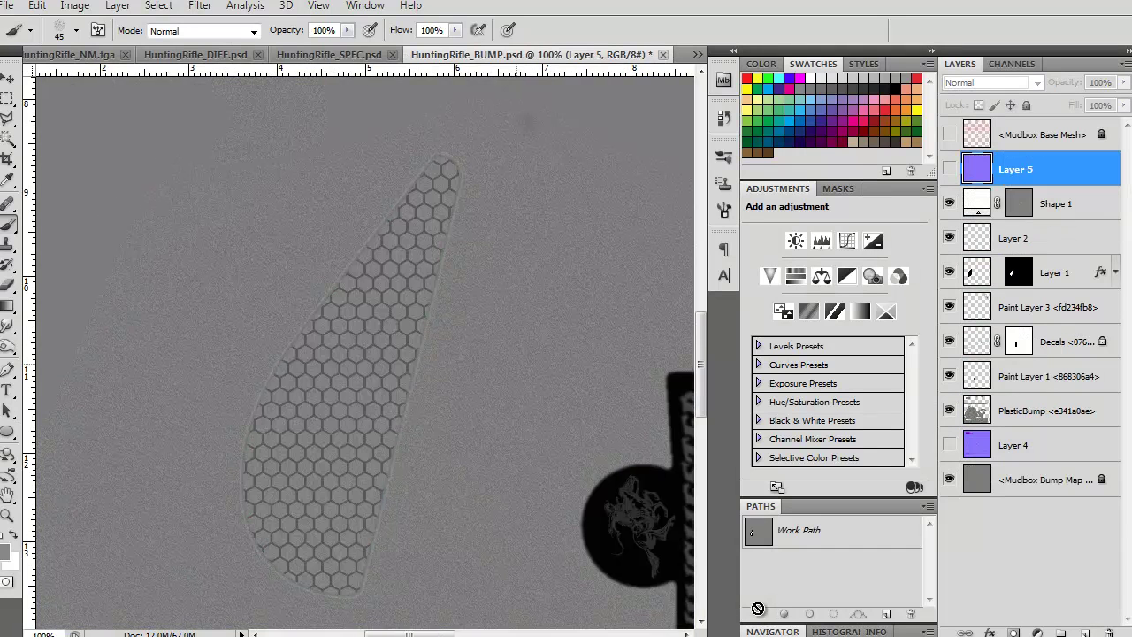
{"action": "left_click_drag", "start_coordinate": [530, 442], "coordinate": [421, 233]}
{"action": "key", "text": "ctrl+0"}
{"action": "left_click", "coordinate": [454, 378], "text": "ctrl"}
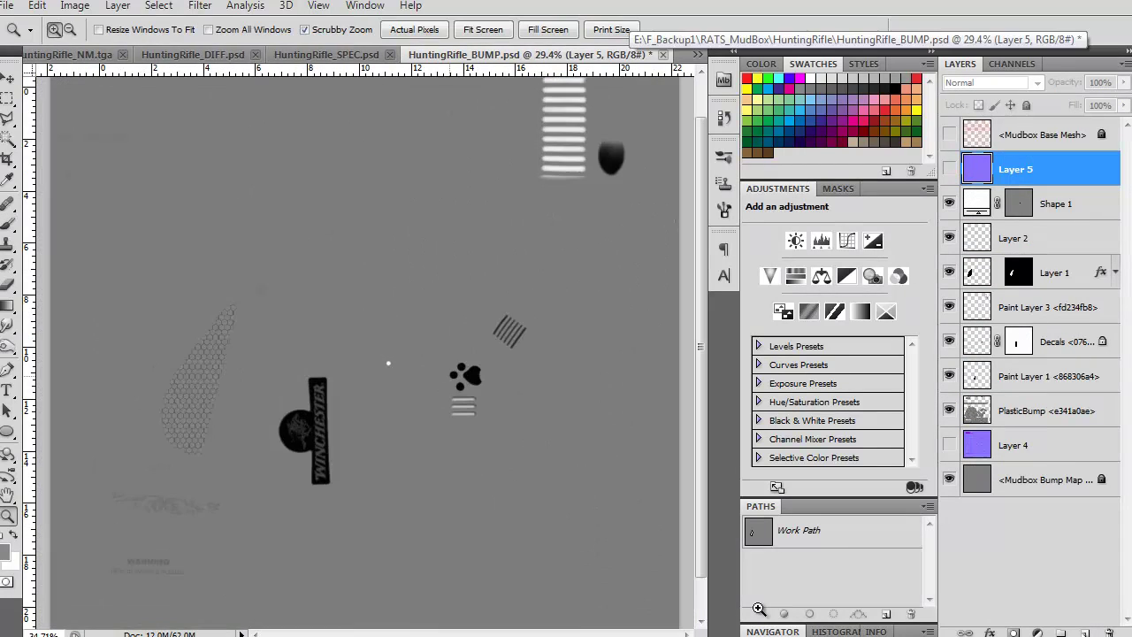
{"action": "left_click_drag", "start_coordinate": [759, 609], "coordinate": [759, 609]}
{"action": "mouse_move", "coordinate": [542, 452]}
{"action": "left_mouse_down"}
{"action": "mouse_move", "coordinate": [291, 452]}
{"action": "mouse_move", "coordinate": [302, 452]}
{"action": "left_mouse_up"}
{"action": "left_click", "coordinate": [201, 55]}
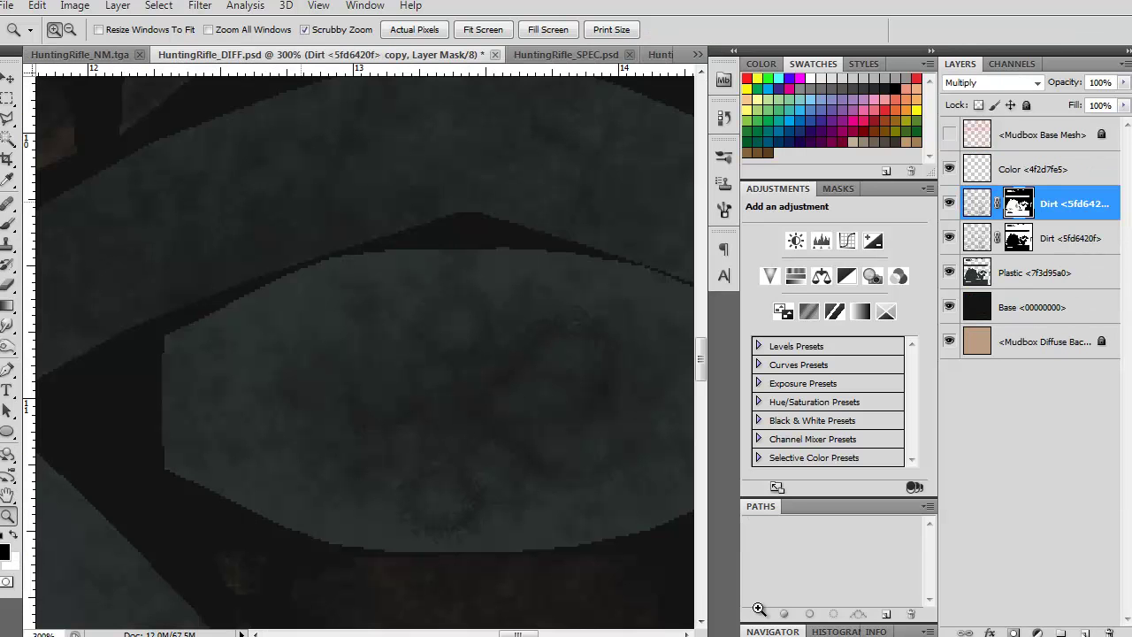
Step: Enlarge the mask brush to 175 px and toggle the Dirt copy's mask inversion with the whole texture in view
{"action": "key", "text": "ctrl+0"}
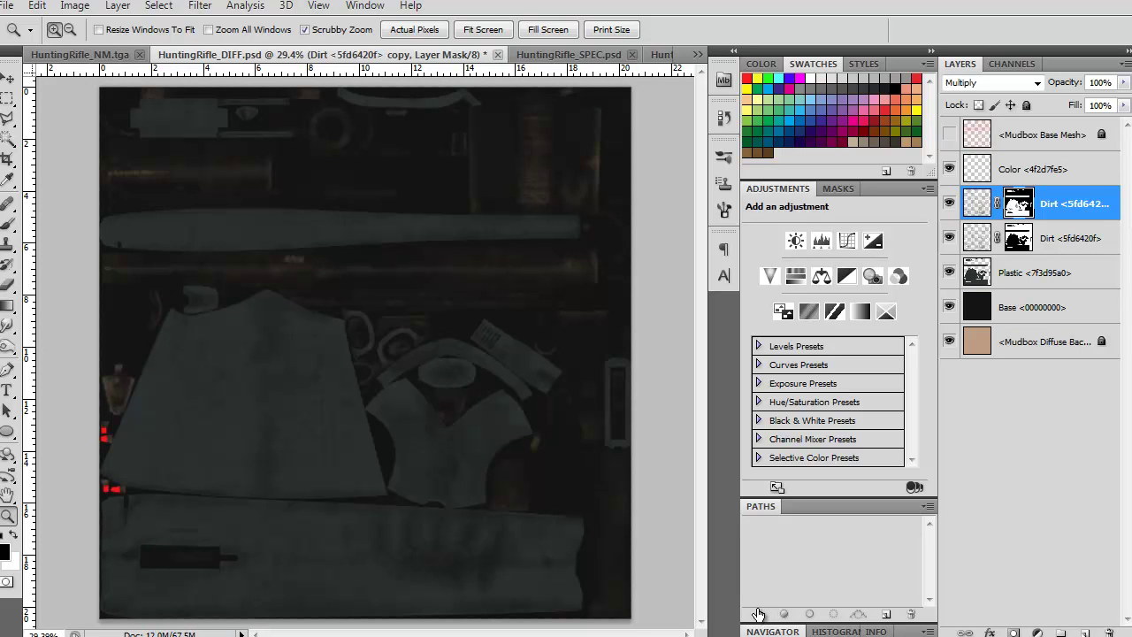
{"action": "key", "text": "b"}
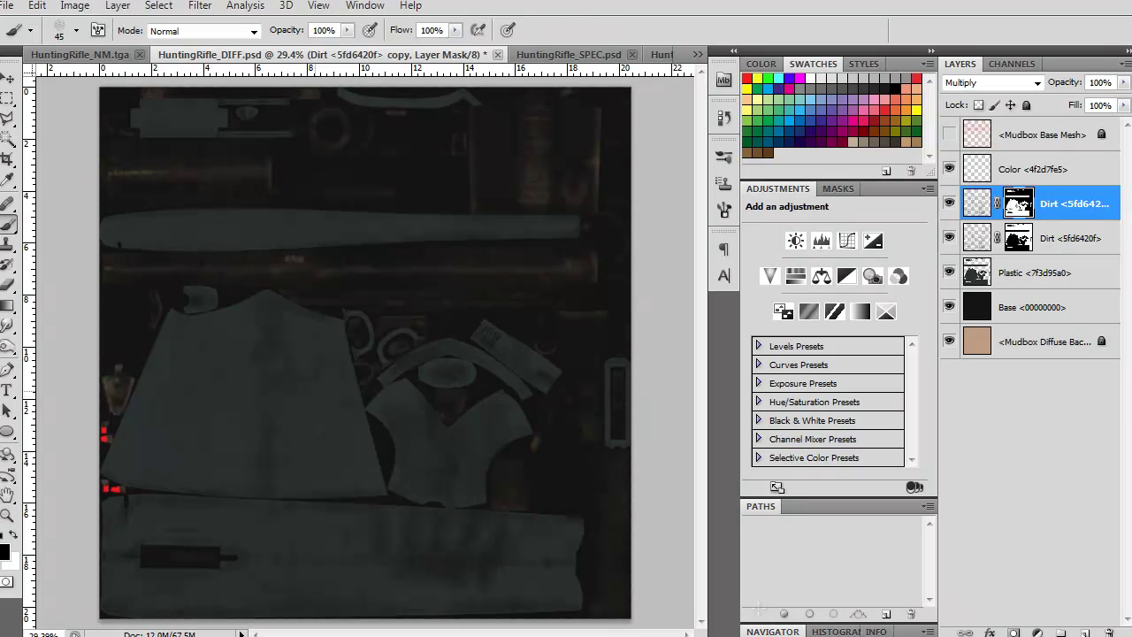
{"action": "key", "text": "bracketright"}
{"action": "key", "text": "bracketright"}
{"action": "key", "text": "bracketright"}
{"action": "key", "text": "bracketright"}
{"action": "key", "text": "ctrl+i"}
{"action": "key", "text": "ctrl+i"}
{"action": "key", "text": "ctrl+i"}
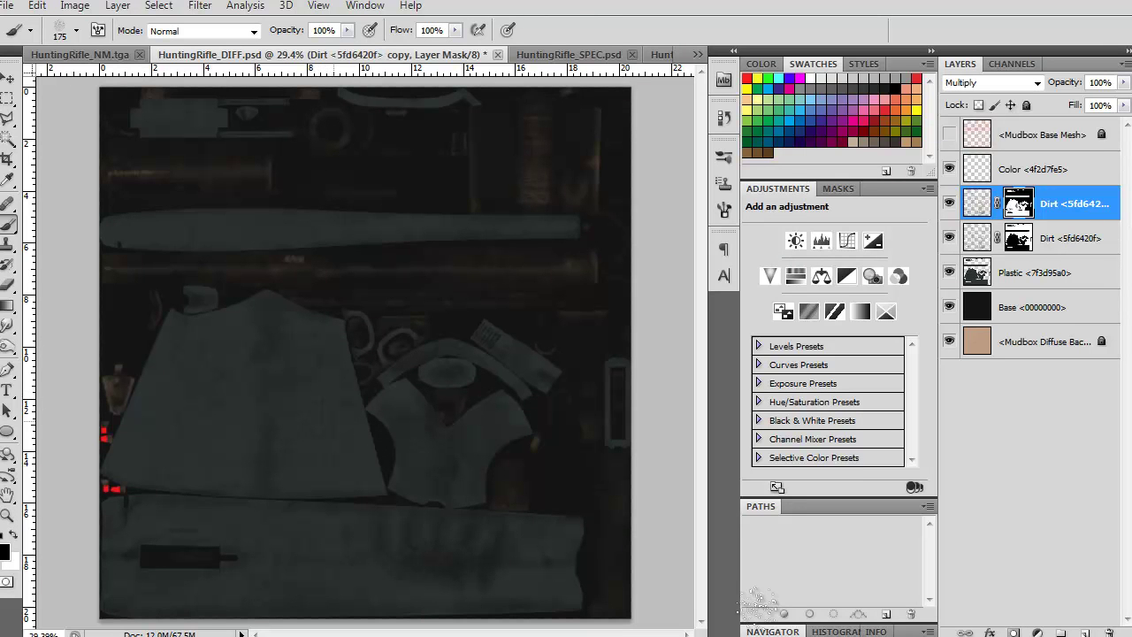
{"action": "key", "text": "ctrl+i"}
Step: Inspect the dirt around the barrel and small plastic parts up close, and save the diffuse texture
{"action": "key", "text": "z"}
{"action": "left_click_drag", "start_coordinate": [330, 430], "coordinate": [454, 430]}
{"action": "left_click_drag", "start_coordinate": [460, 195], "coordinate": [160, 447]}
{"action": "left_click_drag", "start_coordinate": [301, 182], "coordinate": [348, 419]}
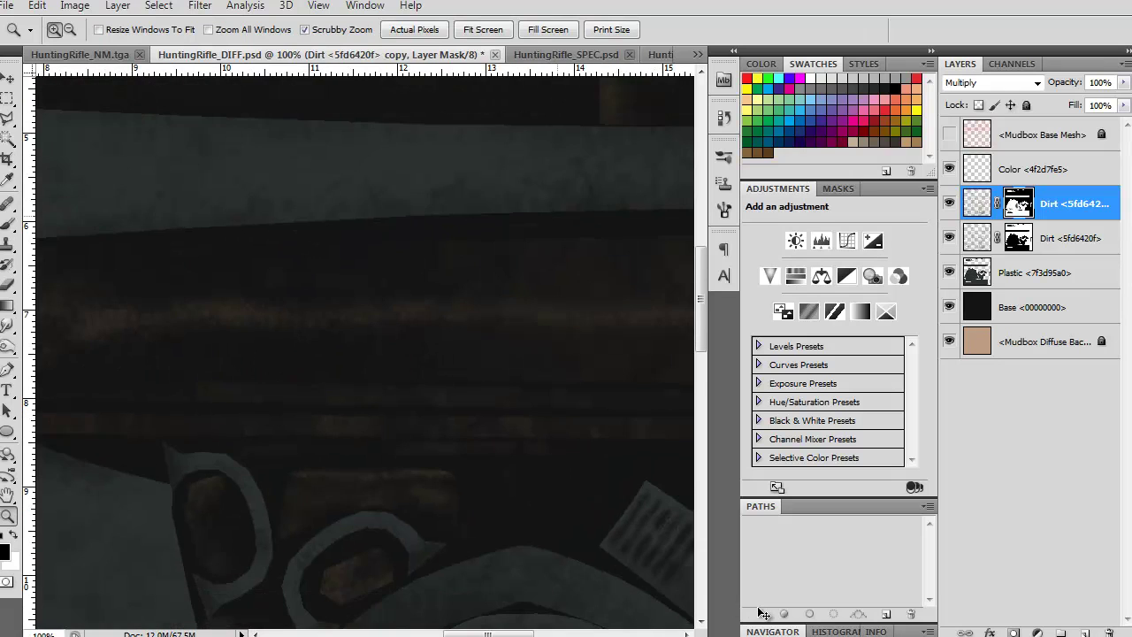
{"action": "key", "text": "ctrl+0"}
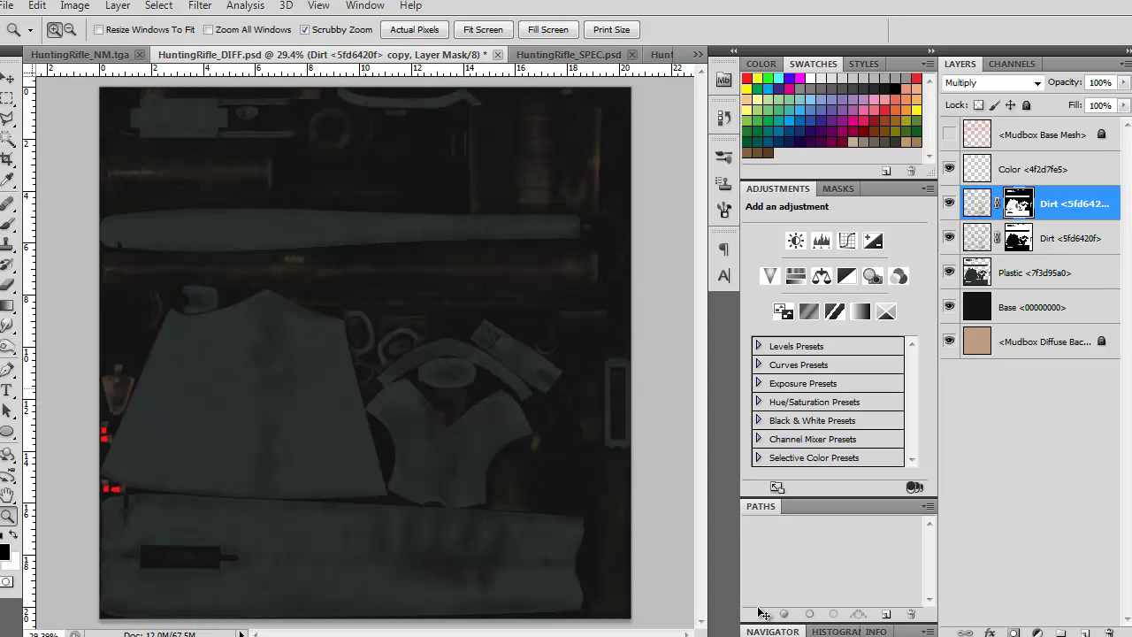
{"action": "key", "text": "ctrl+s"}
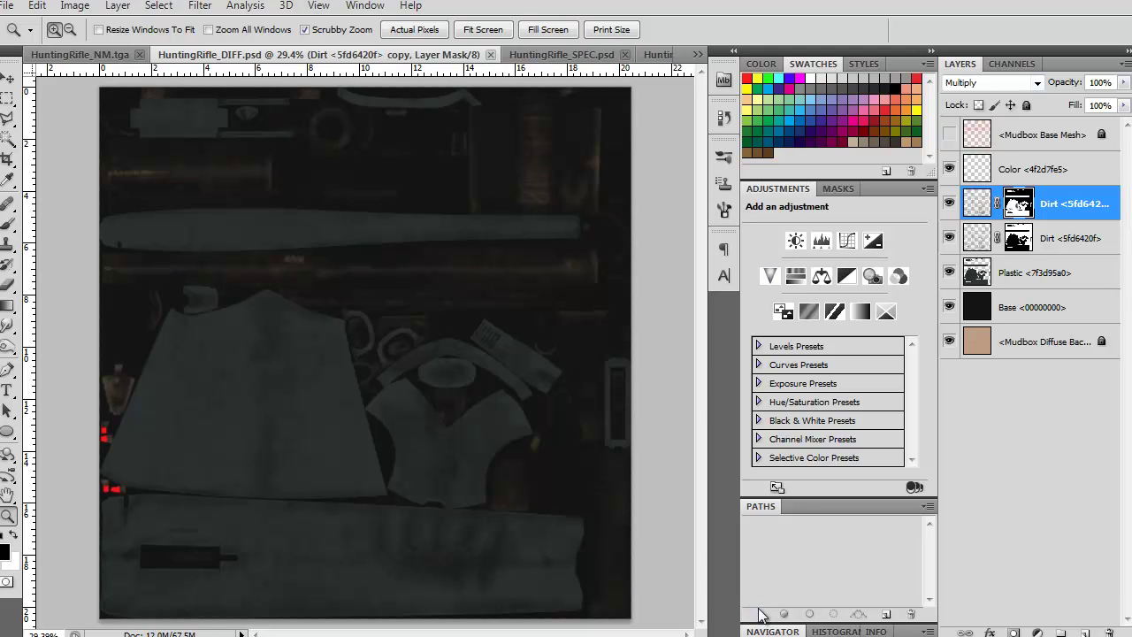
Step: Show only the Alpha 1 channel and try a Levels adjustment on it with the black input at 58
{"action": "left_click", "coordinate": [1012, 64]}
{"action": "key", "text": "ctrl+6"}
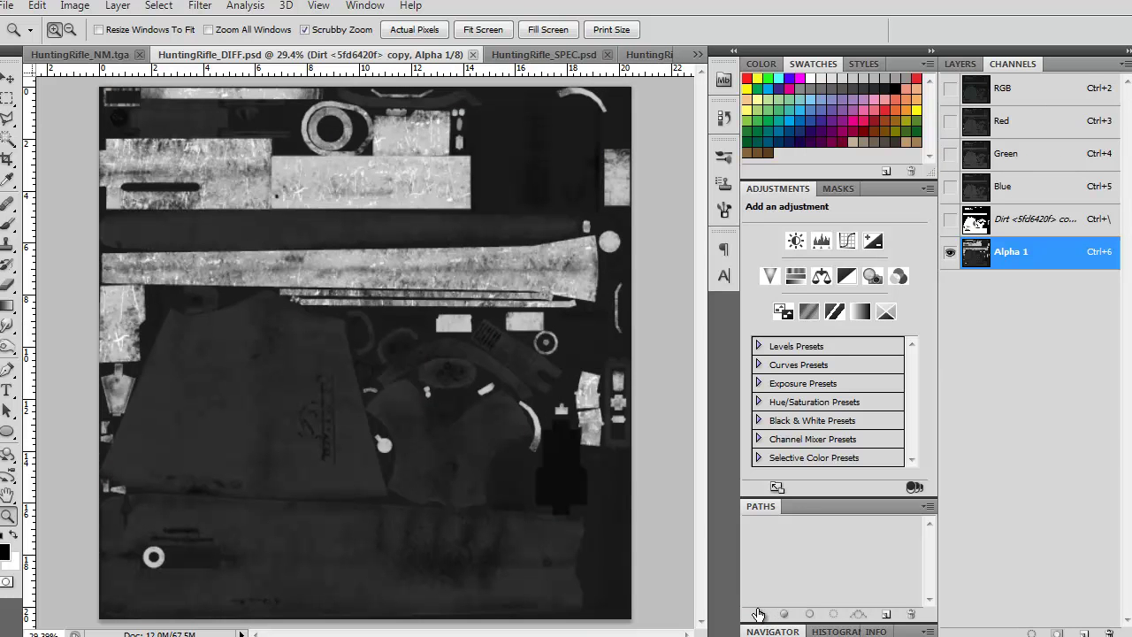
{"action": "key", "text": "ctrl+l"}
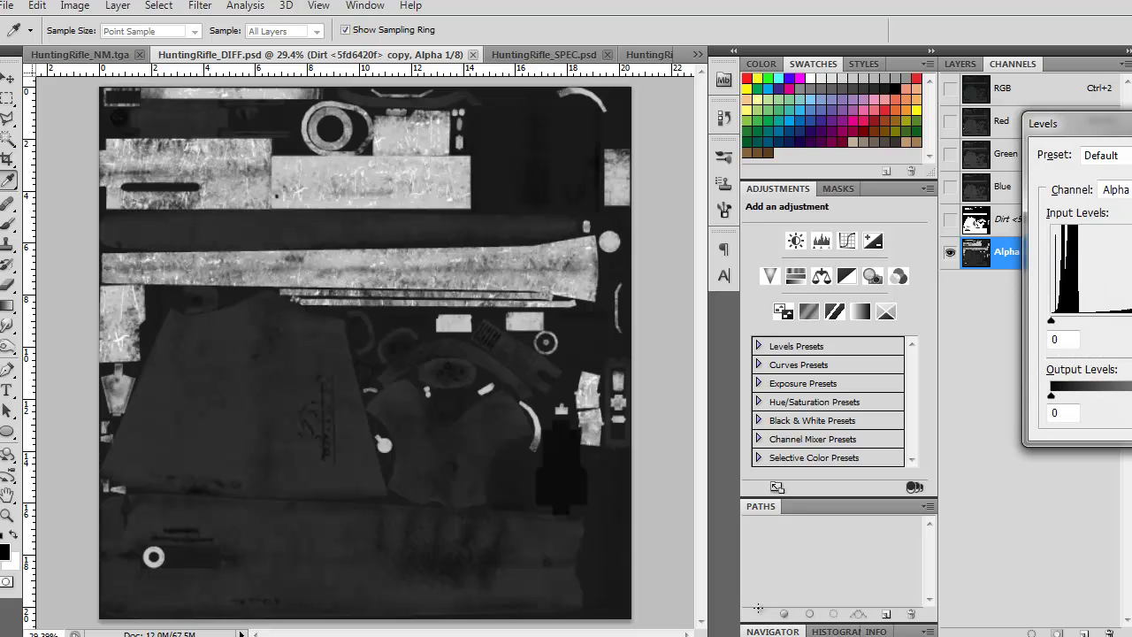
{"action": "mouse_move", "coordinate": [1131, 320]}
{"action": "left_mouse_down"}
{"action": "mouse_move", "coordinate": [1067, 320]}
{"action": "mouse_move", "coordinate": [1103, 321]}
{"action": "left_mouse_up"}
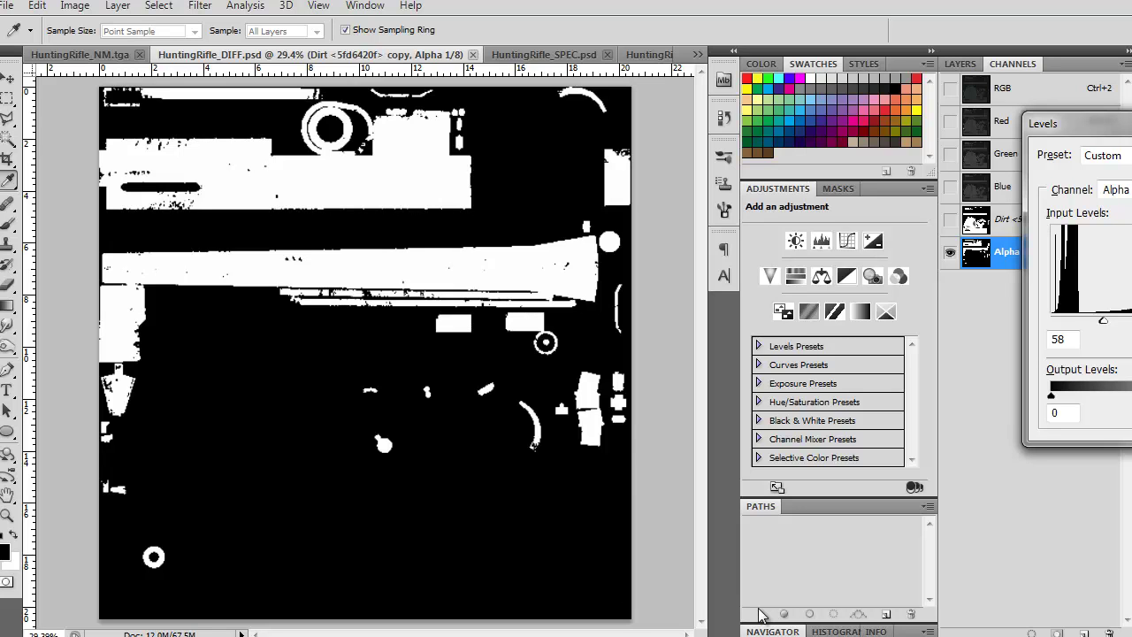
{"action": "left_click_drag", "start_coordinate": [1103, 320], "coordinate": [1103, 321]}
{"action": "key", "text": "Escape"}
{"action": "key", "text": "z"}
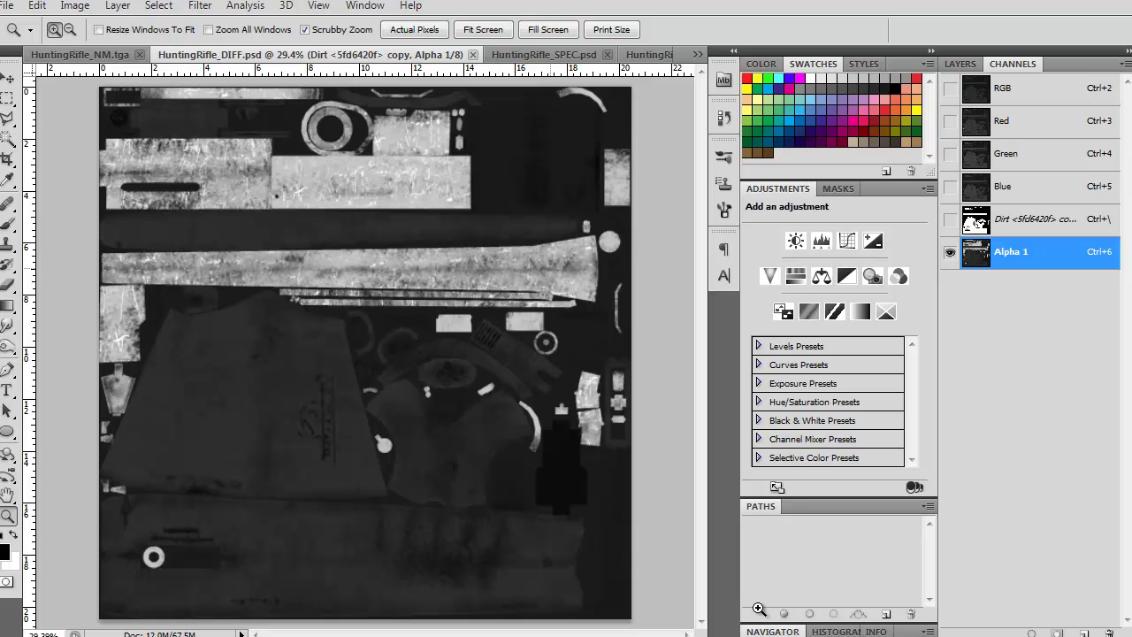
Step: Export the texture with its alpha channel as HuntingRifle_DIFF.tga into the HuntingRifle_Textures folder, as a 32 bits/pixel Targa
{"action": "key", "text": "ctrl+shift+s"}
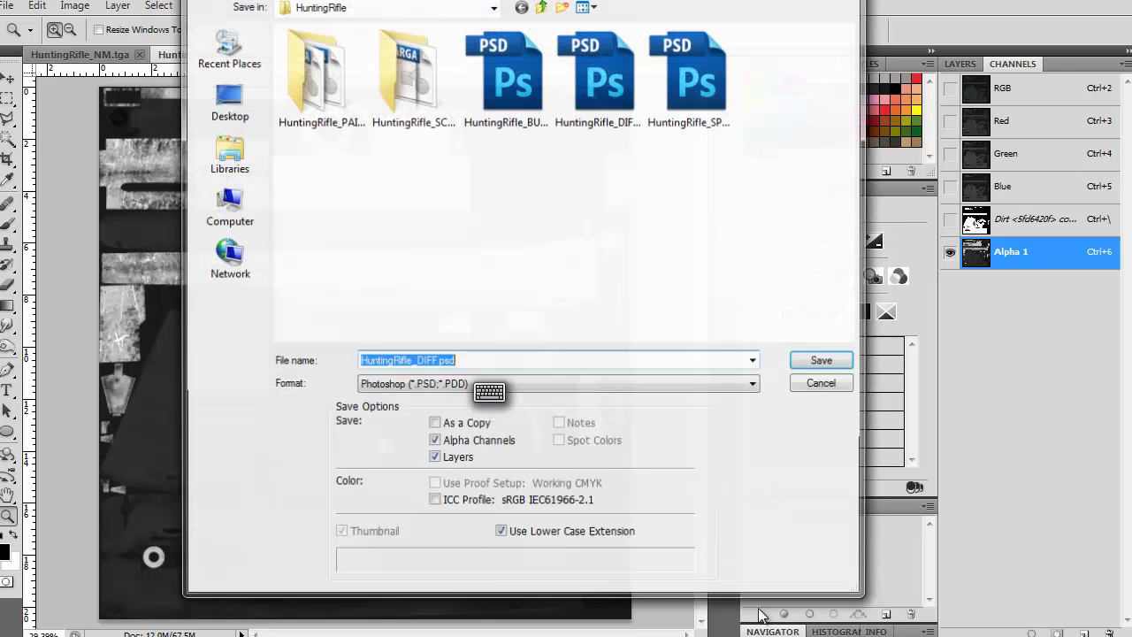
{"action": "left_click", "coordinate": [478, 385]}
{"action": "left_click", "coordinate": [759, 610]}
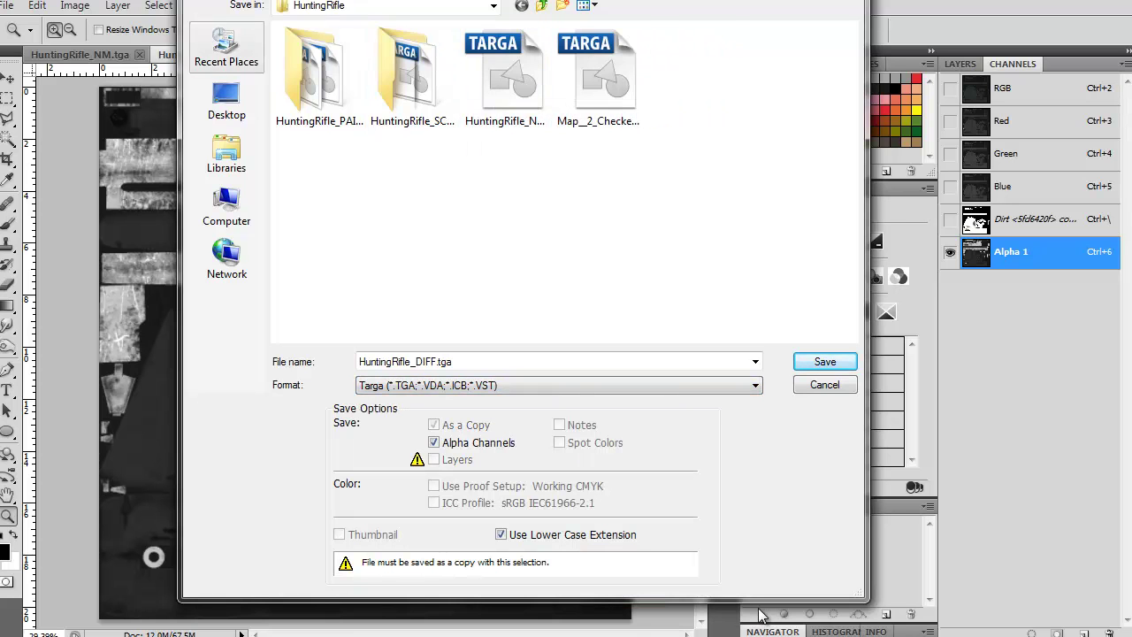
{"action": "left_click", "coordinate": [226, 49]}
{"action": "key", "text": "Tab"}
{"action": "key", "text": "Return"}
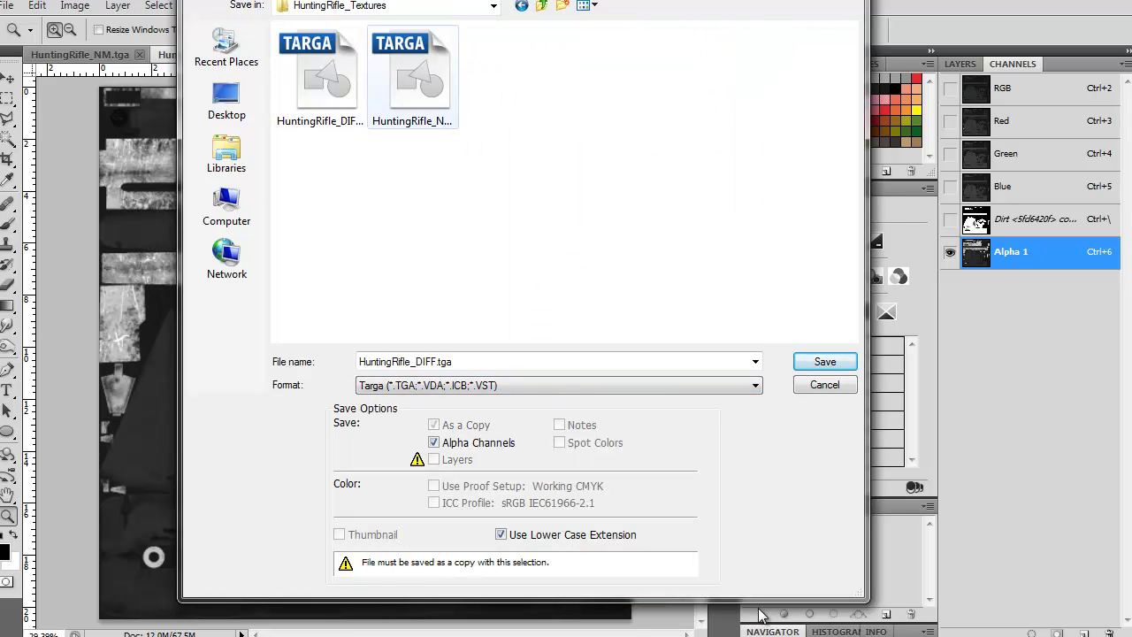
{"action": "key", "text": "Return"}
{"action": "key", "text": "Return"}
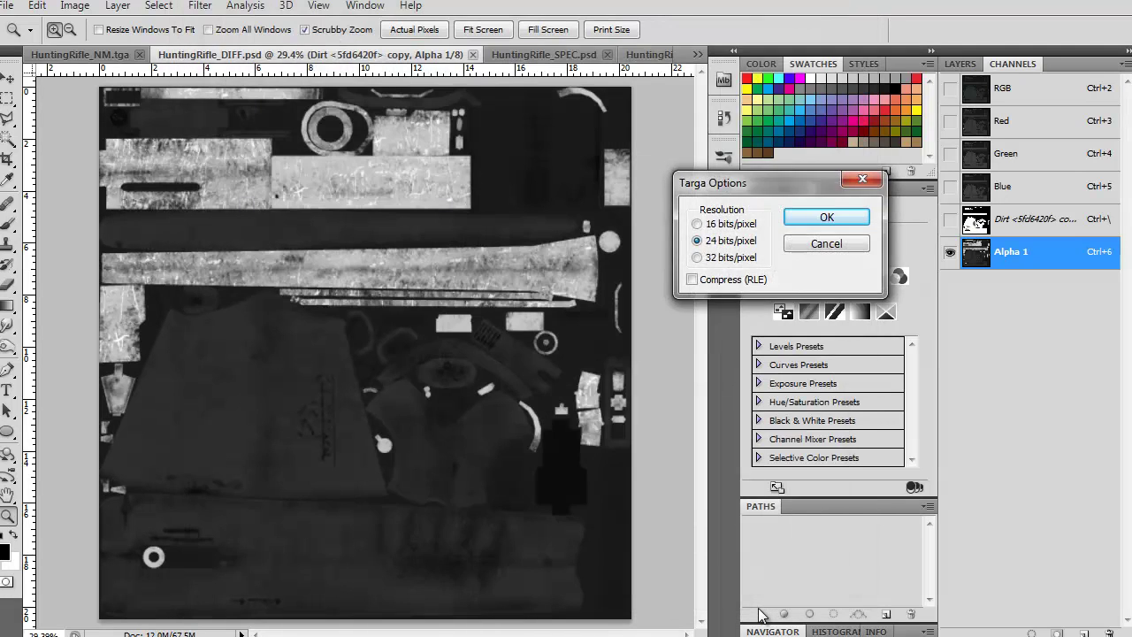
{"action": "key", "text": "Down"}
{"action": "key", "text": "Return"}
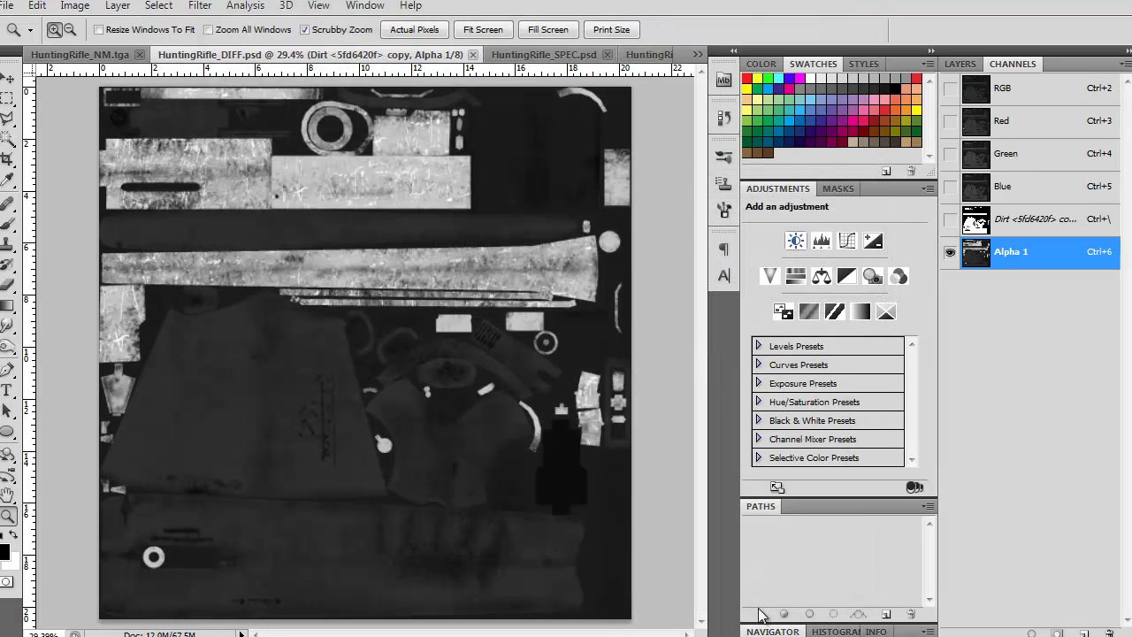
Step: Switch to the Unreal editor and reimport the HuntingRifle_DIFF texture
{"action": "key", "text": "alt+Tab"}
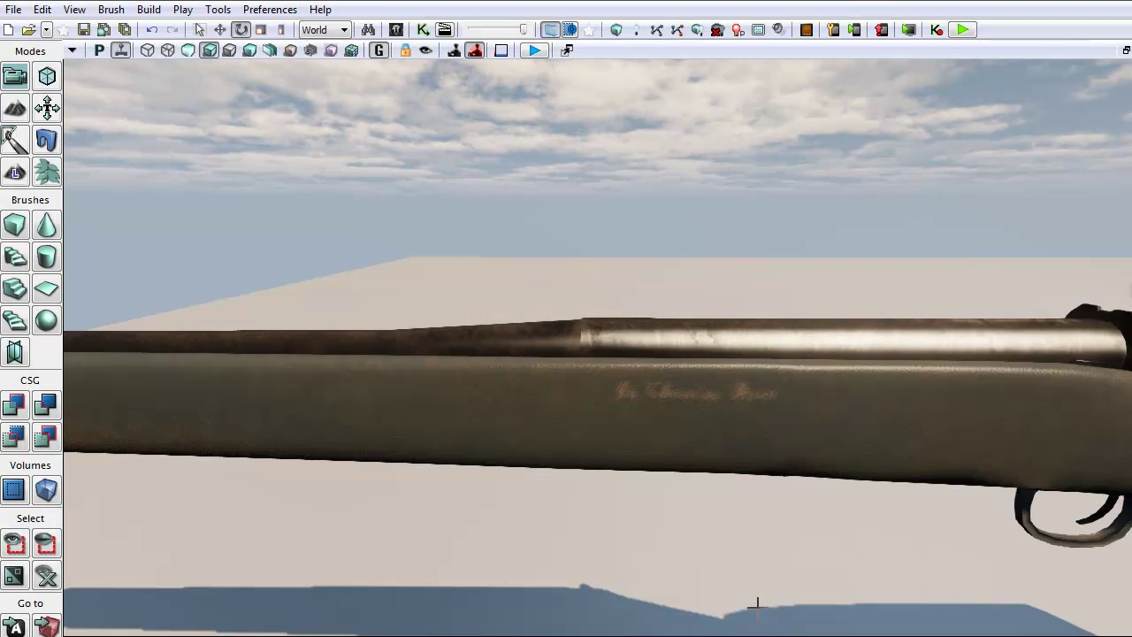
{"action": "key", "text": "ctrl+shift+f"}
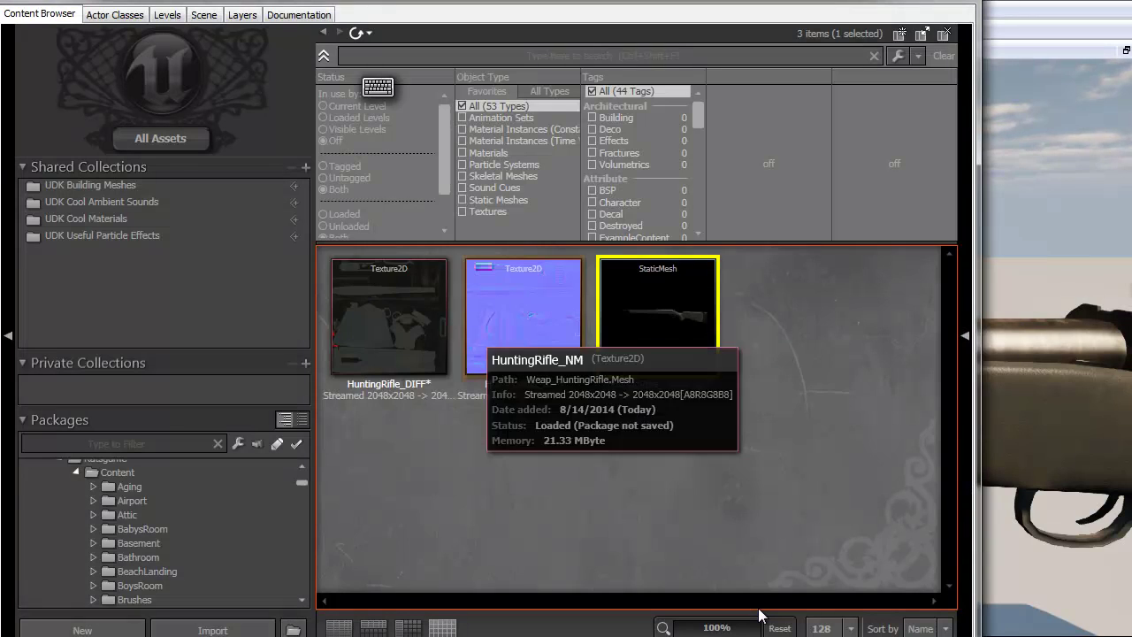
{"action": "right_click", "coordinate": [394, 317]}
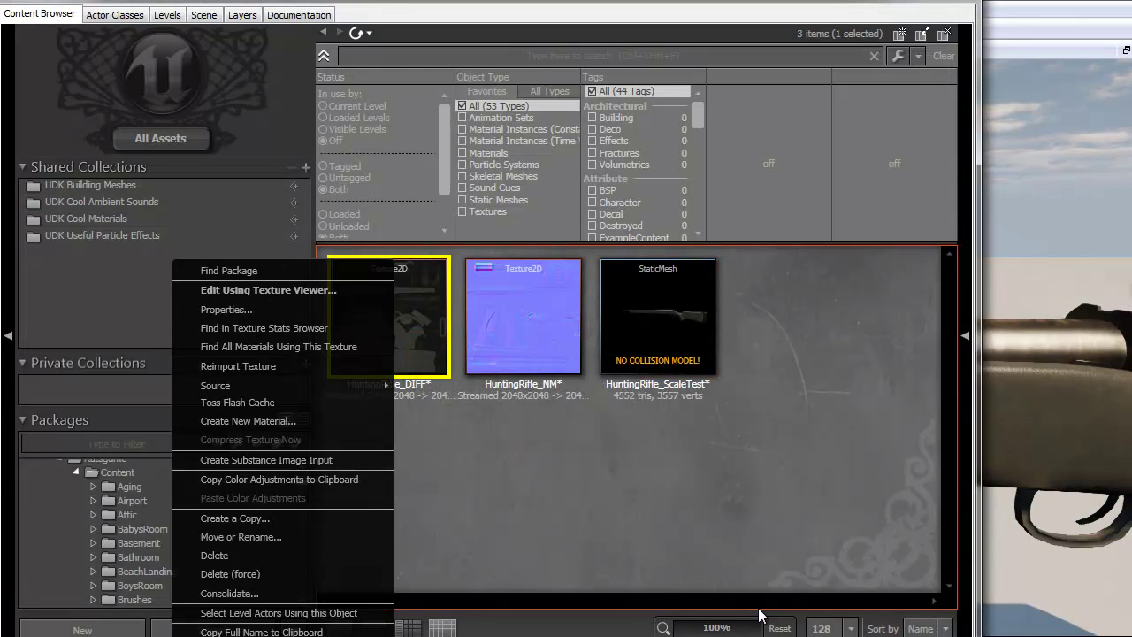
{"action": "key", "text": "Return"}
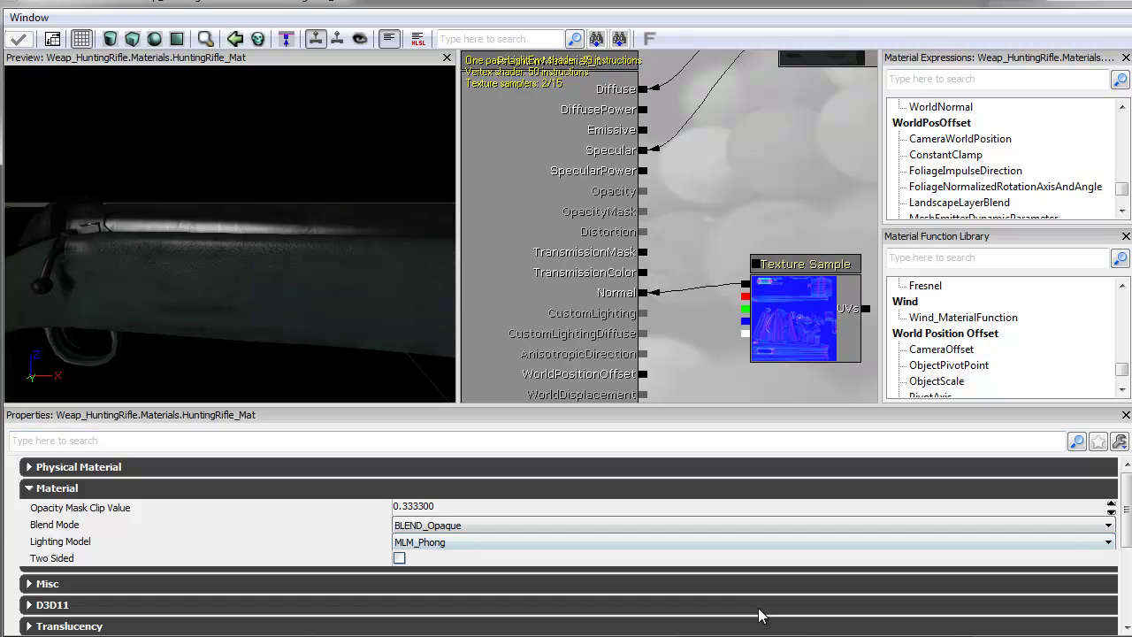
Step: In the HuntingRifle_Mat material graph, reposition the unconnected constant node and set its R value to 60
{"action": "left_click_drag", "start_coordinate": [759, 608], "coordinate": [759, 610]}
{"action": "scroll", "coordinate": [759, 610], "scroll_direction": "down", "scroll_amount": 3}
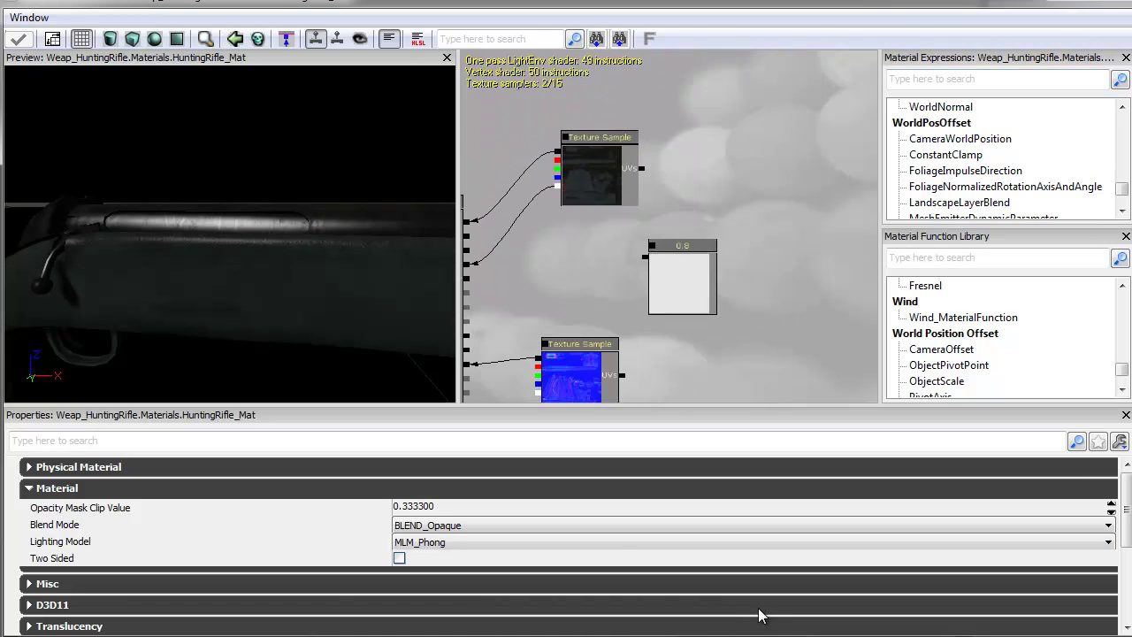
{"action": "mouse_move", "coordinate": [663, 237]}
{"action": "left_mouse_down"}
{"action": "mouse_move", "coordinate": [678, 252]}
{"action": "mouse_move", "coordinate": [663, 239]}
{"action": "left_mouse_up"}
{"action": "scroll", "coordinate": [678, 252], "scroll_direction": "up", "scroll_amount": 2}
{"action": "left_click", "coordinate": [818, 254]}
{"action": "left_click_drag", "start_coordinate": [818, 255], "coordinate": [822, 242], "text": "ctrl"}
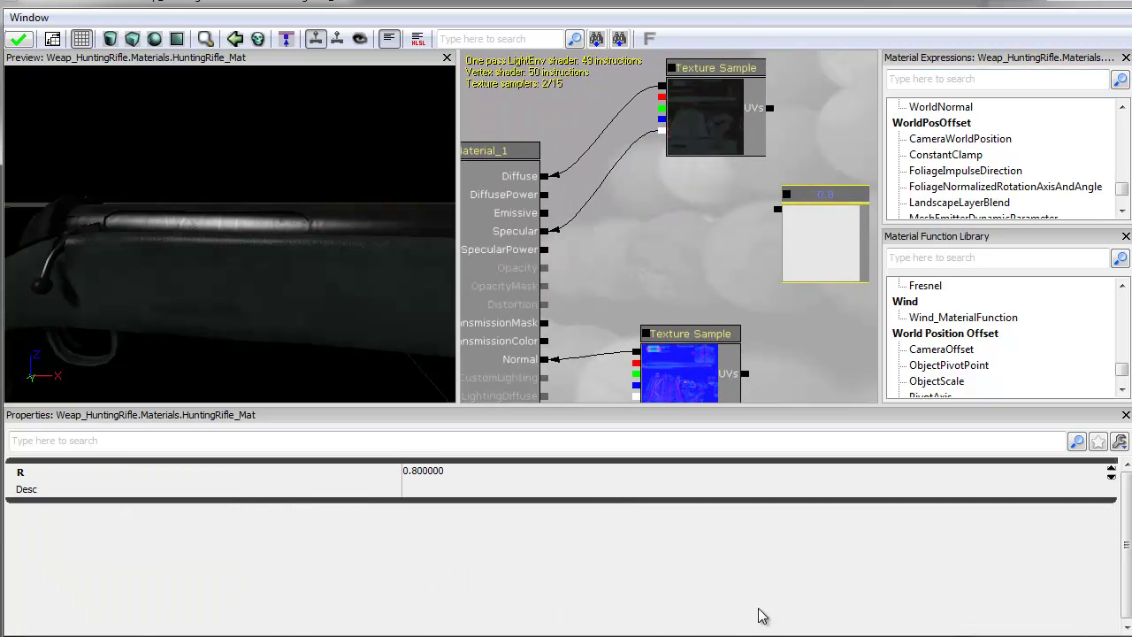
{"action": "left_click", "coordinate": [447, 472]}
{"action": "type", "text": "60"}
{"action": "key", "text": "Return"}
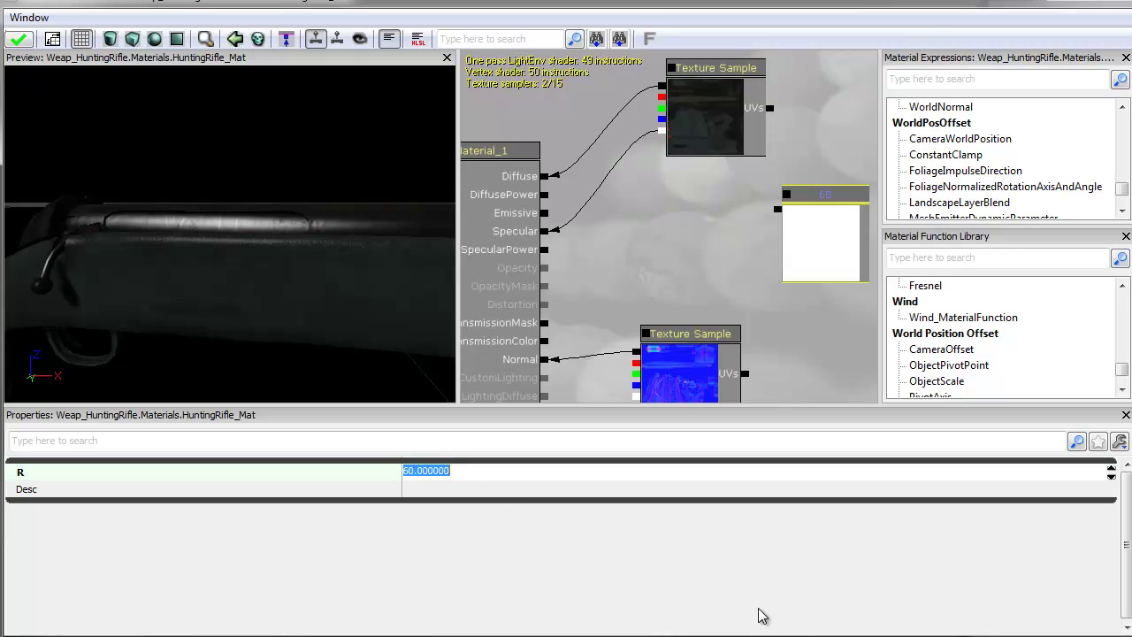
Step: Multiply the diffuse texture's alpha by the constant with a new Multiply node and feed the result into SpecularPower
{"action": "left_click", "coordinate": [713, 115]}
{"action": "left_click_drag", "start_coordinate": [714, 115], "coordinate": [822, 101], "text": "ctrl"}
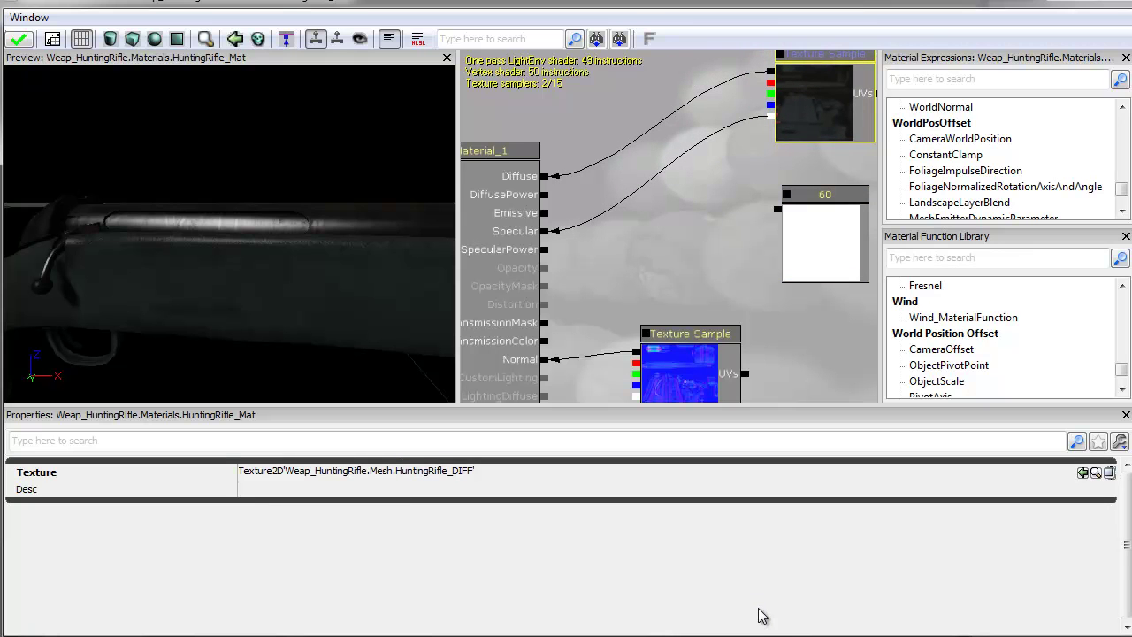
{"action": "key", "text": "m"}
{"action": "left_click", "coordinate": [667, 203]}
{"action": "left_click_drag", "start_coordinate": [683, 217], "coordinate": [646, 200], "text": "ctrl"}
{"action": "mouse_move", "coordinate": [721, 228]}
{"action": "left_mouse_down"}
{"action": "mouse_move", "coordinate": [777, 210]}
{"action": "mouse_move", "coordinate": [755, 154]}
{"action": "mouse_move", "coordinate": [771, 117]}
{"action": "left_mouse_up"}
{"action": "left_click_drag", "start_coordinate": [581, 239], "coordinate": [545, 249]}
{"action": "mouse_move", "coordinate": [310, 230]}
{"action": "left_mouse_down"}
{"action": "mouse_move", "coordinate": [141, 261]}
{"action": "mouse_move", "coordinate": [252, 238]}
{"action": "left_mouse_up"}
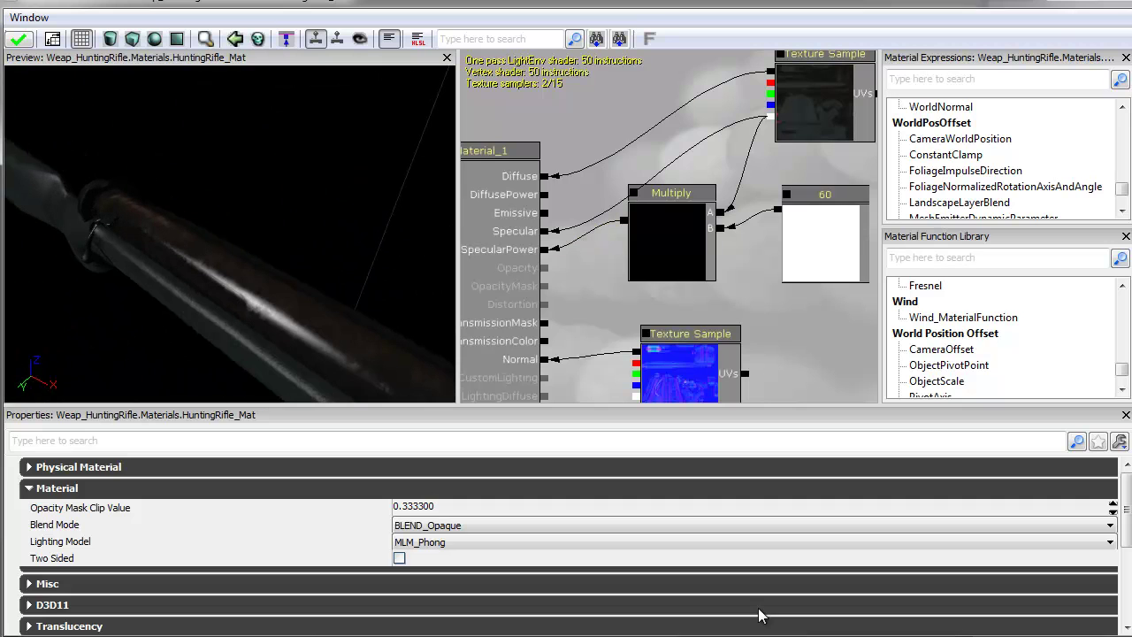
Step: Set the specular power constant to 30 and enlarge the material preview to examine the highlights on the rifle
{"action": "left_click", "coordinate": [823, 244]}
{"action": "left_click", "coordinate": [426, 471]}
{"action": "type", "text": "30"}
{"action": "key", "text": "Return"}
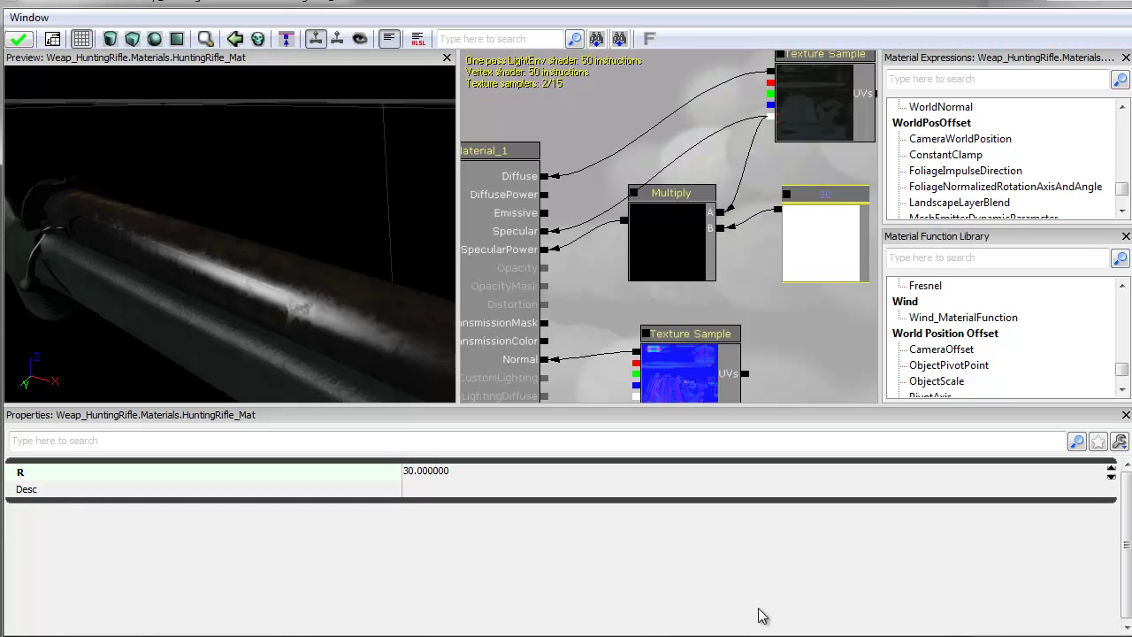
{"action": "left_click_drag", "start_coordinate": [458, 232], "coordinate": [623, 232]}
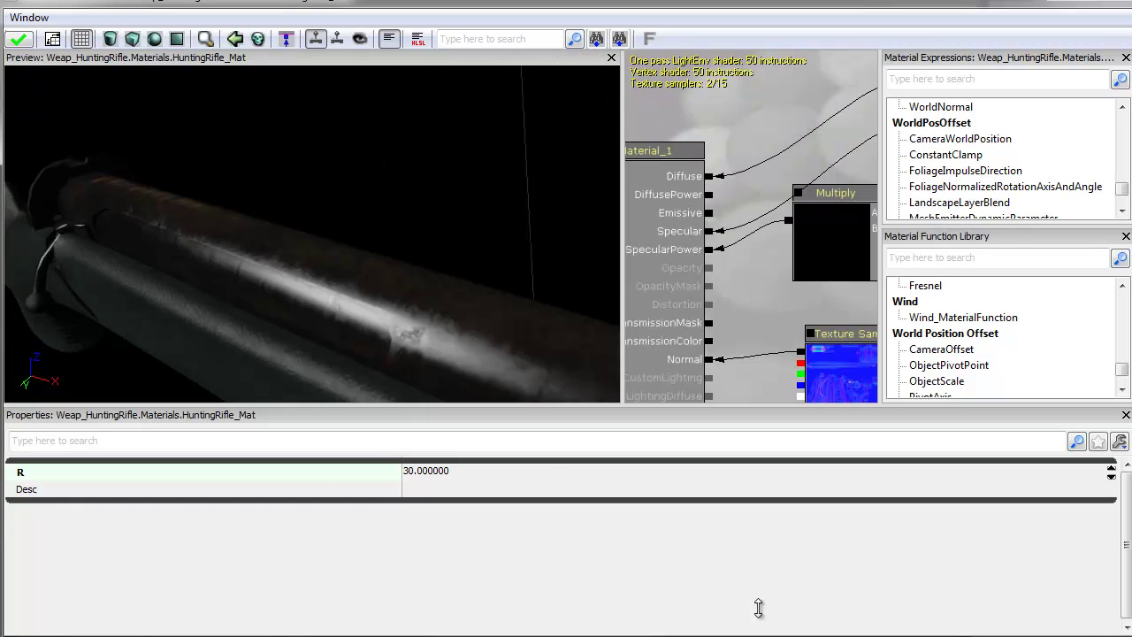
{"action": "left_click_drag", "start_coordinate": [758, 608], "coordinate": [758, 610]}
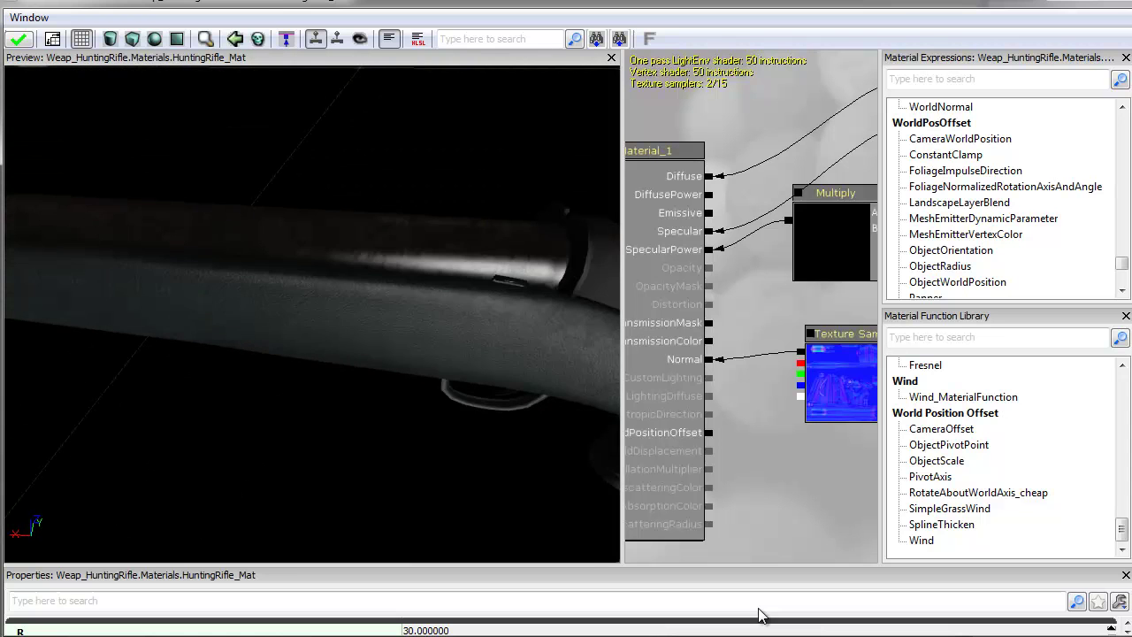
Step: Search the Content Browser for "ref", limited to textures, and look through them for a reflection map
{"action": "key", "text": "alt+Tab"}
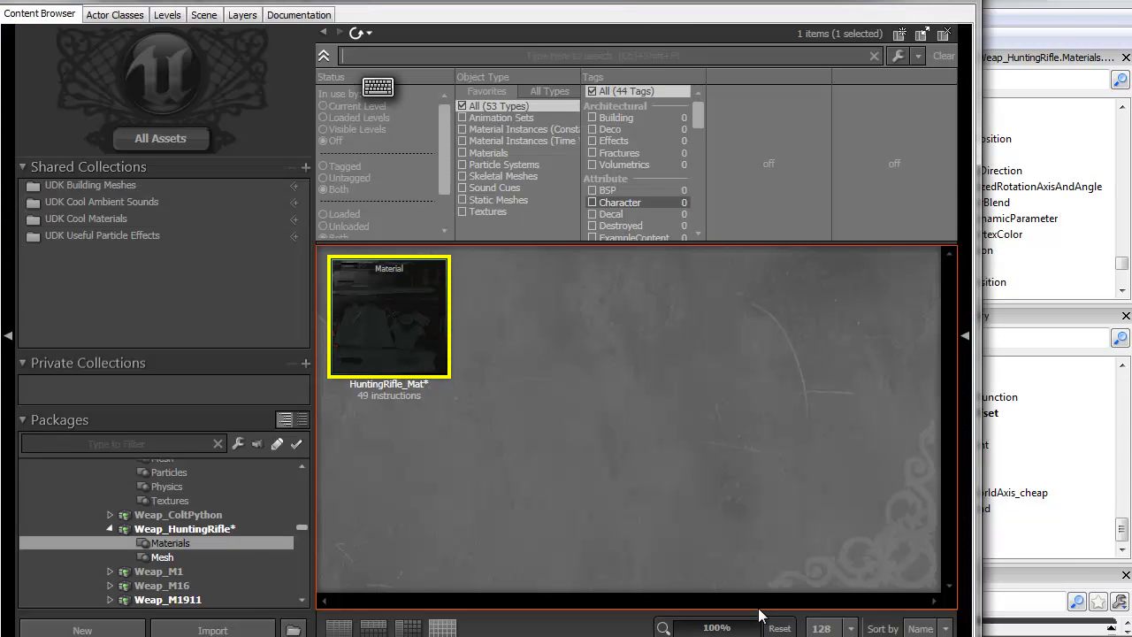
{"action": "type", "text": "ref"}
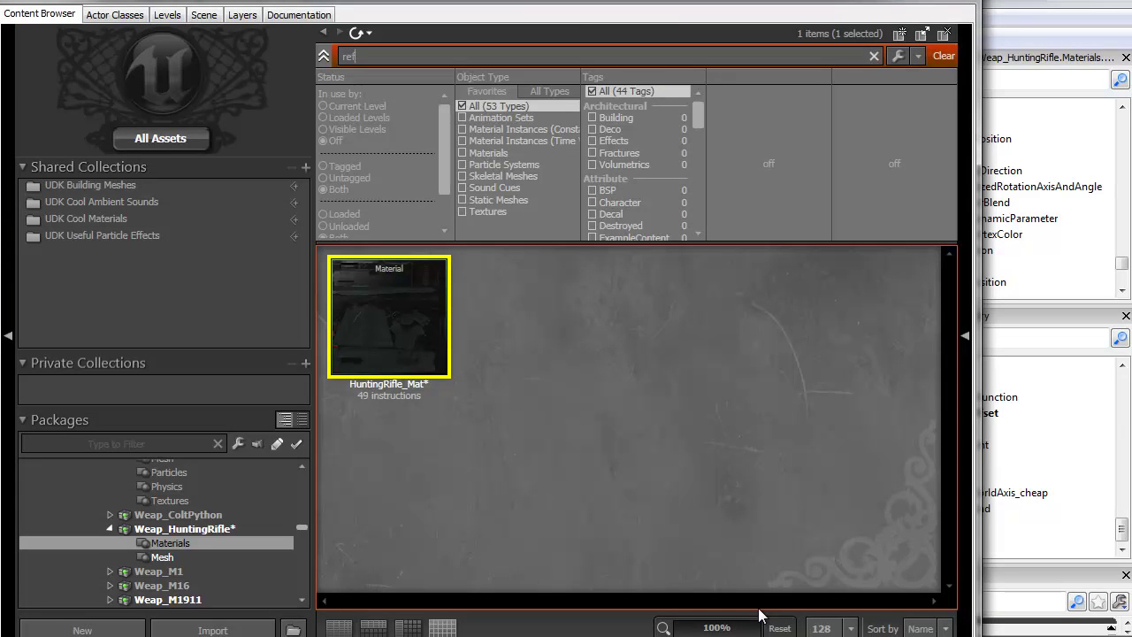
{"action": "left_click", "coordinate": [487, 212]}
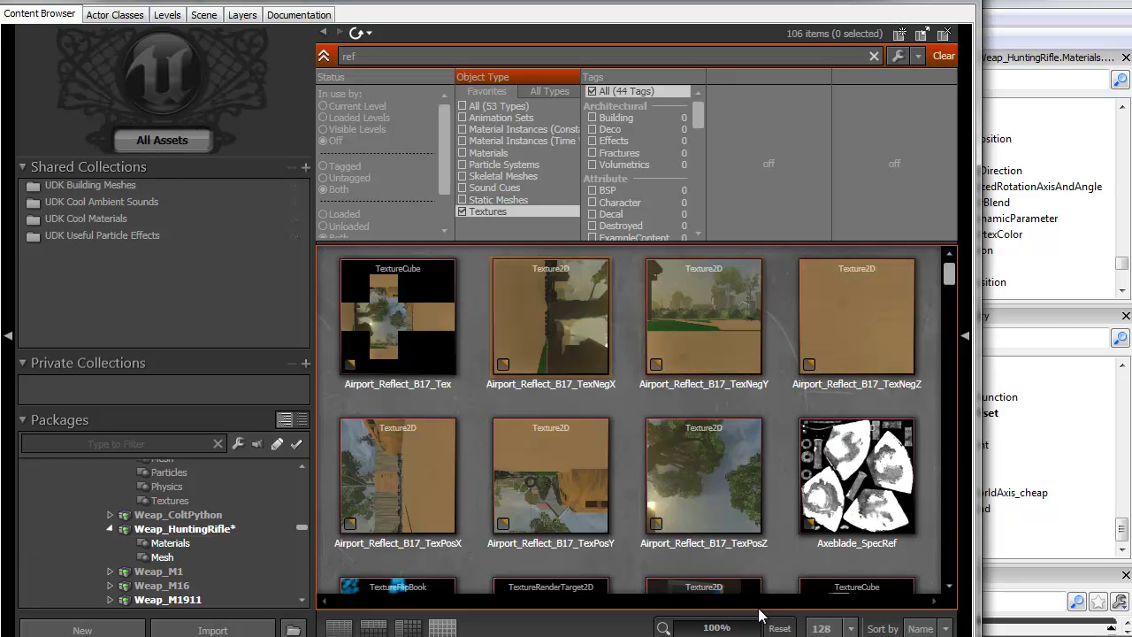
{"action": "scroll", "coordinate": [708, 469], "scroll_direction": "down", "scroll_amount": 4}
{"action": "scroll", "coordinate": [759, 615], "scroll_direction": "down", "scroll_amount": 10}
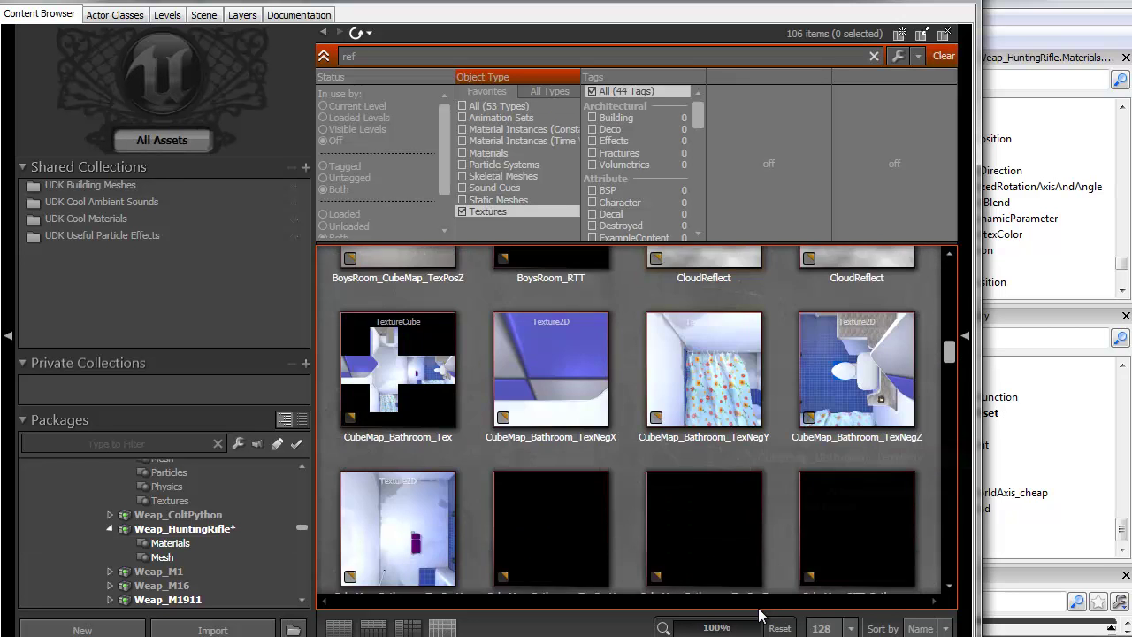
{"action": "scroll", "coordinate": [759, 615], "scroll_direction": "down", "scroll_amount": 4}
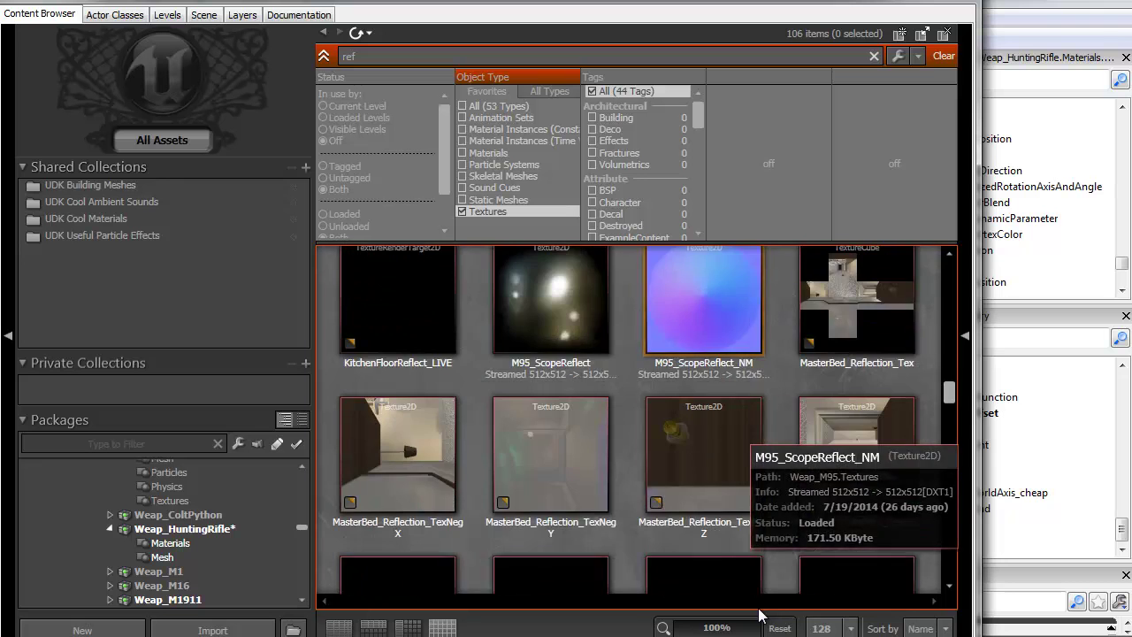
{"action": "scroll", "coordinate": [759, 614], "scroll_direction": "up", "scroll_amount": 3}
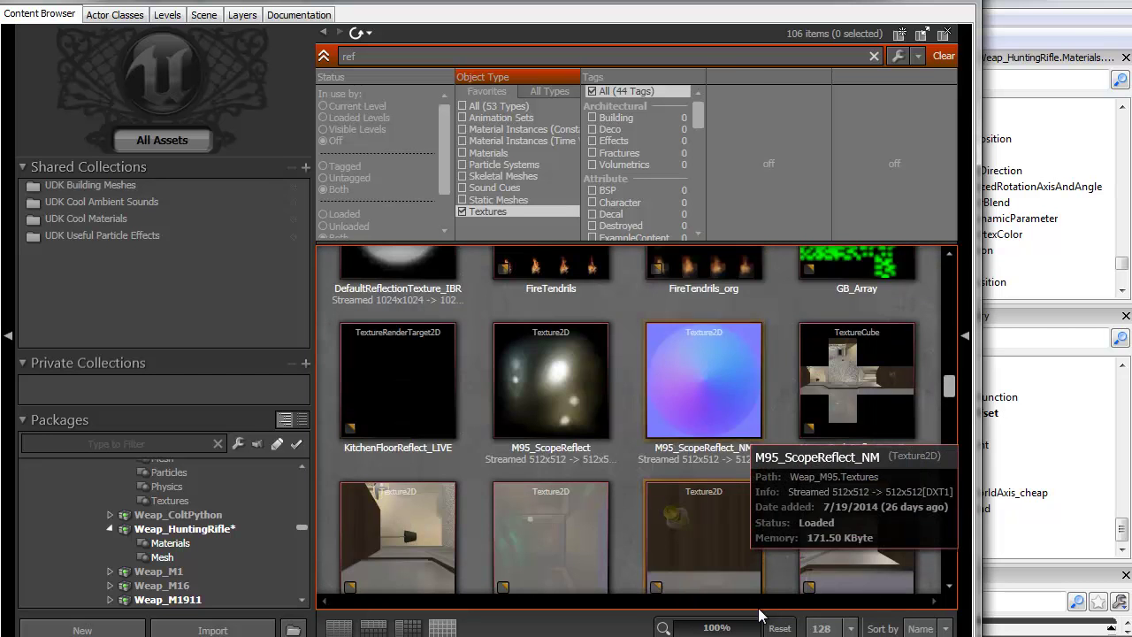
Step: Copy M95_ScopeReflect into the Weap_HuntingRifle package's Textures group under the name HuntingRifle_Ref_Dir
{"action": "left_click", "coordinate": [553, 385]}
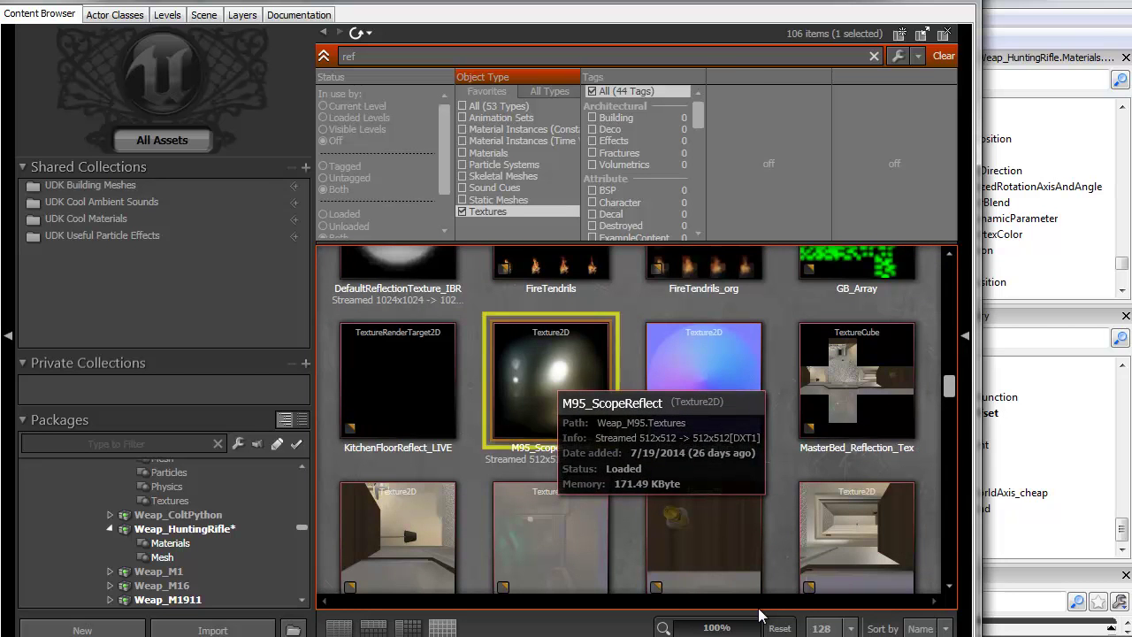
{"action": "right_click", "coordinate": [559, 378]}
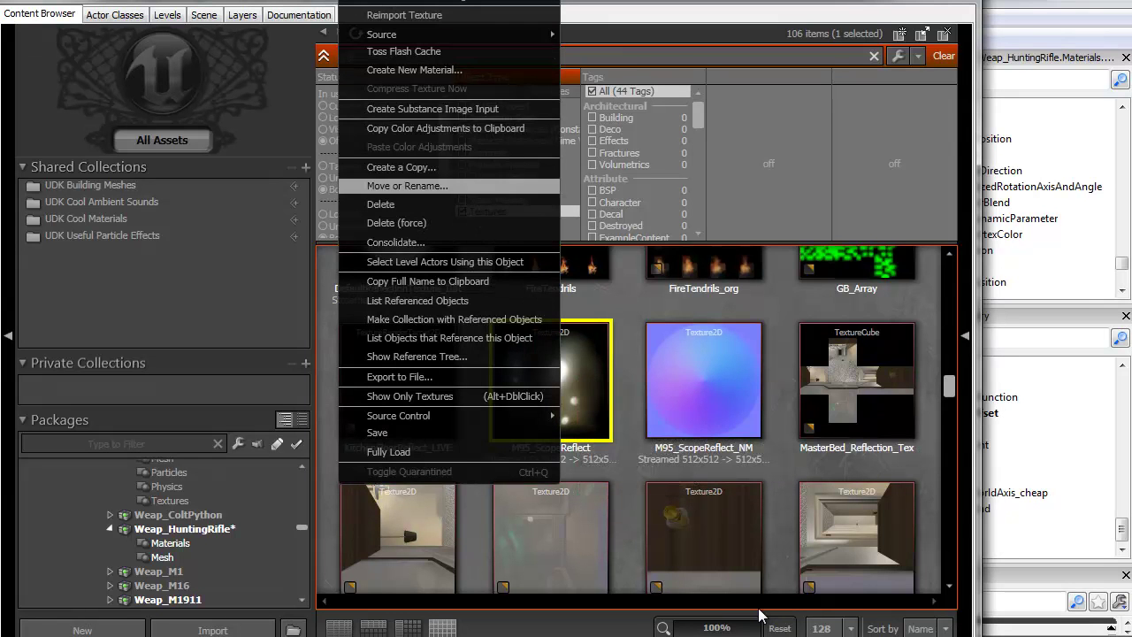
{"action": "left_click", "coordinate": [401, 167]}
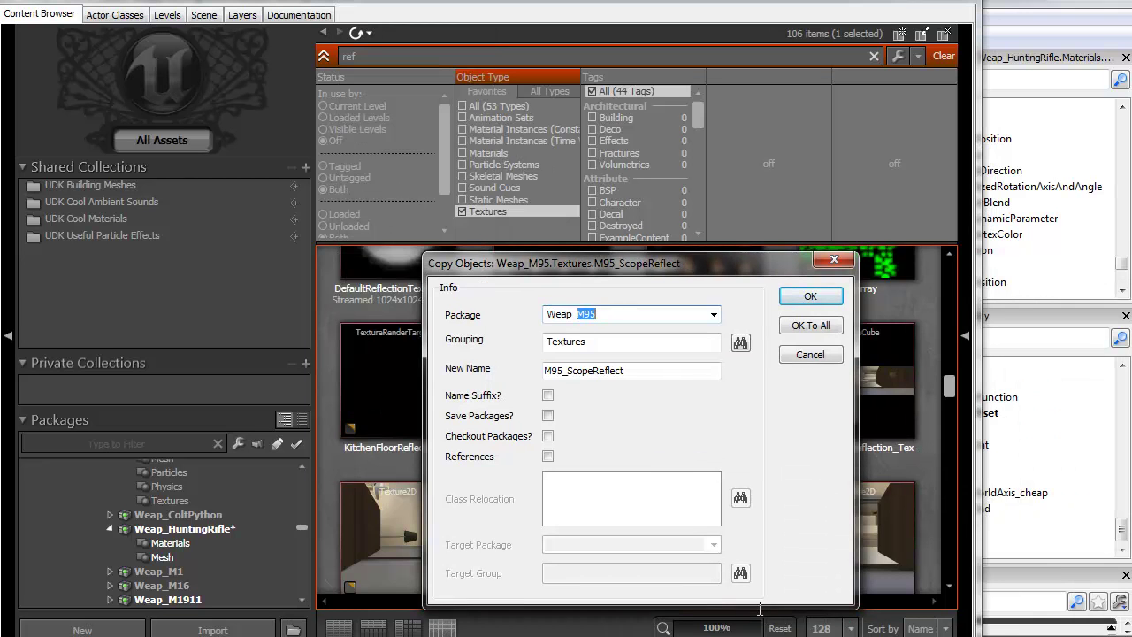
{"action": "key", "text": "Down"}
{"action": "key", "text": "Down"}
{"action": "key", "text": "Down"}
{"action": "key", "text": "Down"}
{"action": "key", "text": "Down"}
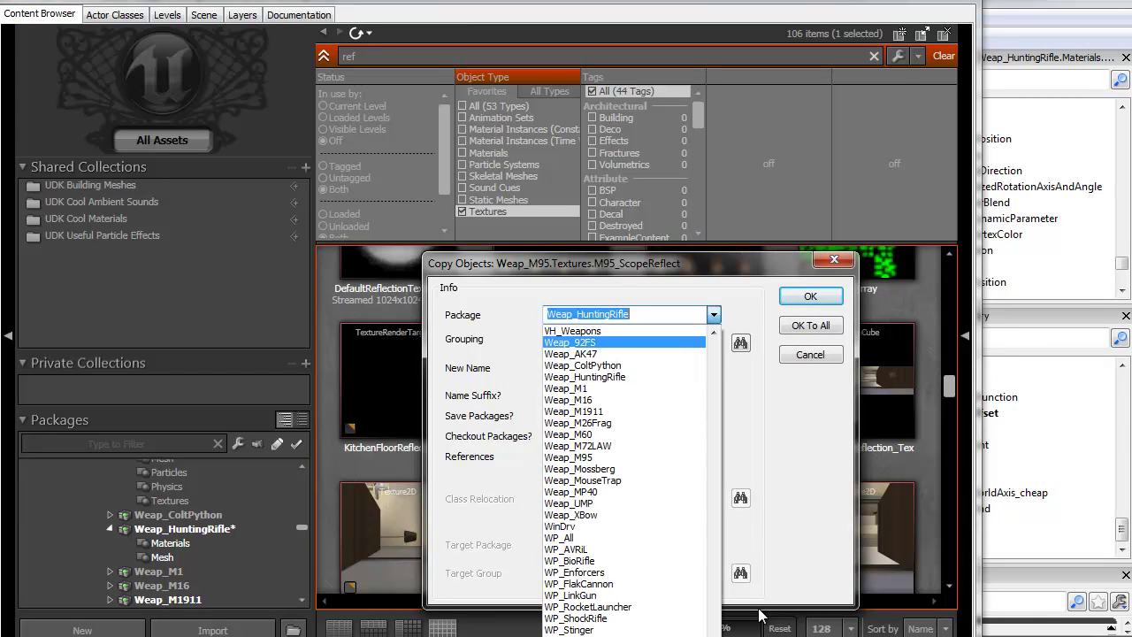
{"action": "key", "text": "Return"}
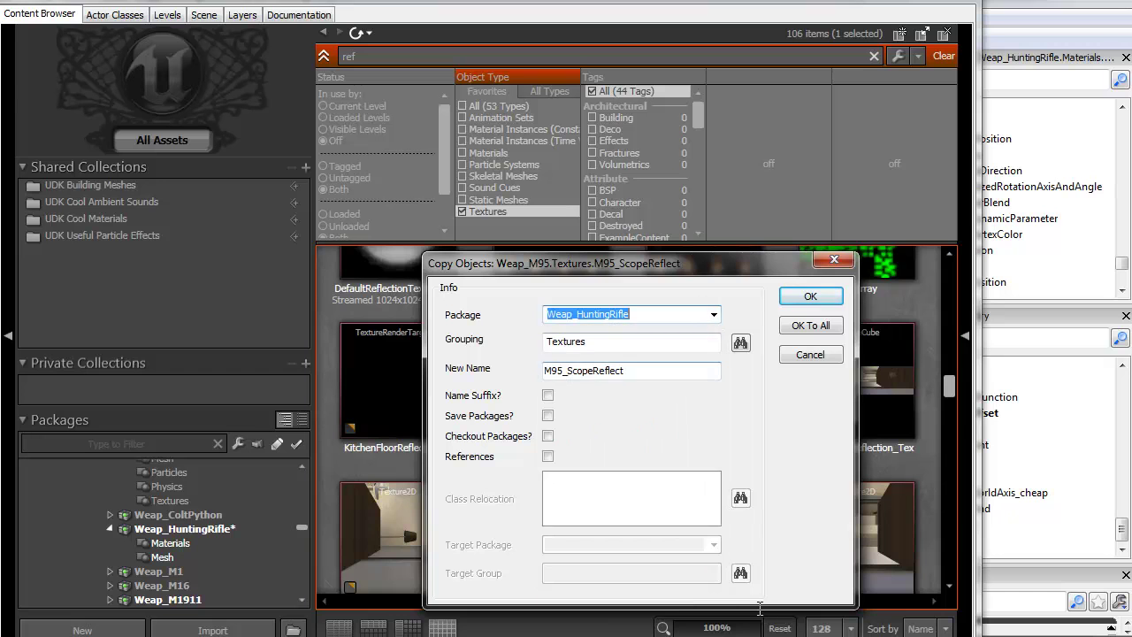
{"action": "key", "text": "Tab"}
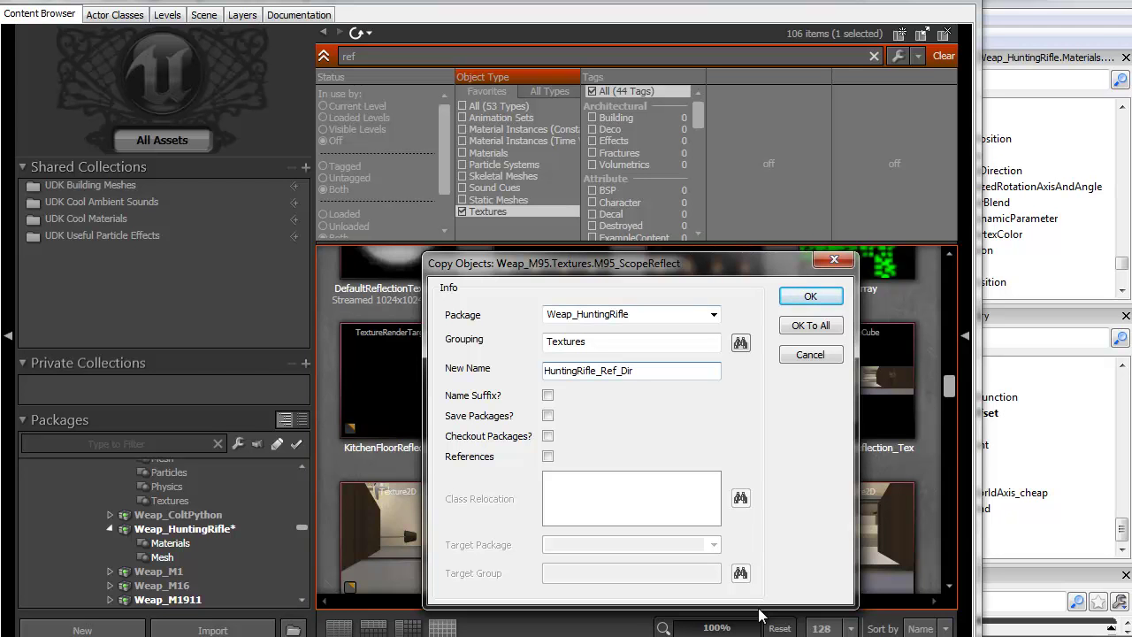
{"action": "key", "text": "Return"}
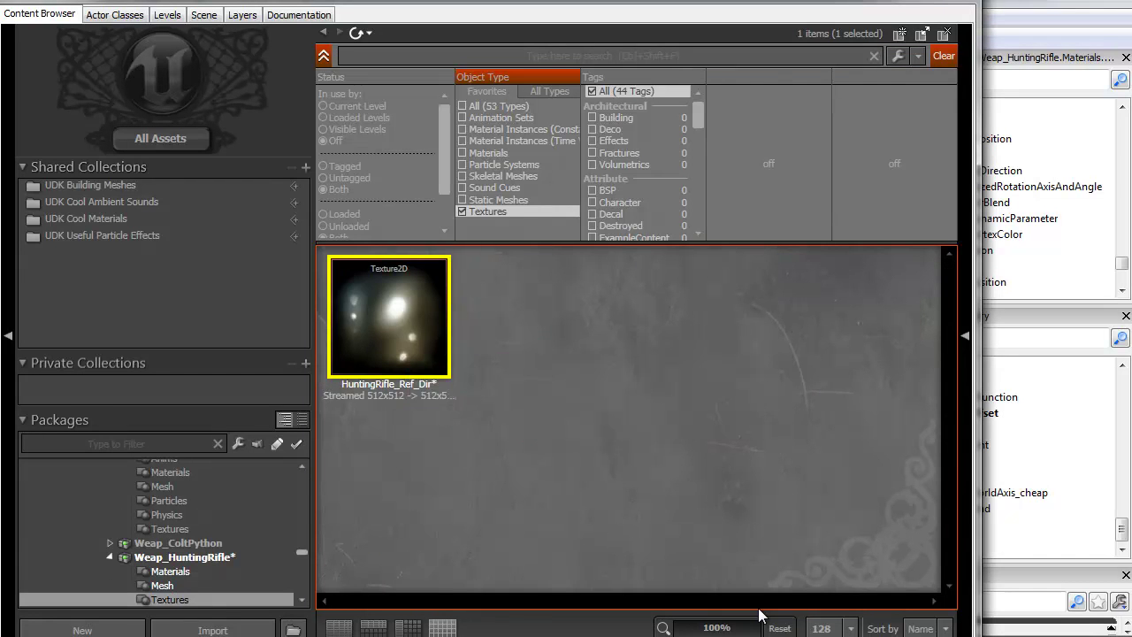
Step: Create a TextureCube named HuntingRifle_CubeMap in the Textures group of the Weap_HuntingRifle package
{"action": "right_click", "coordinate": [511, 363]}
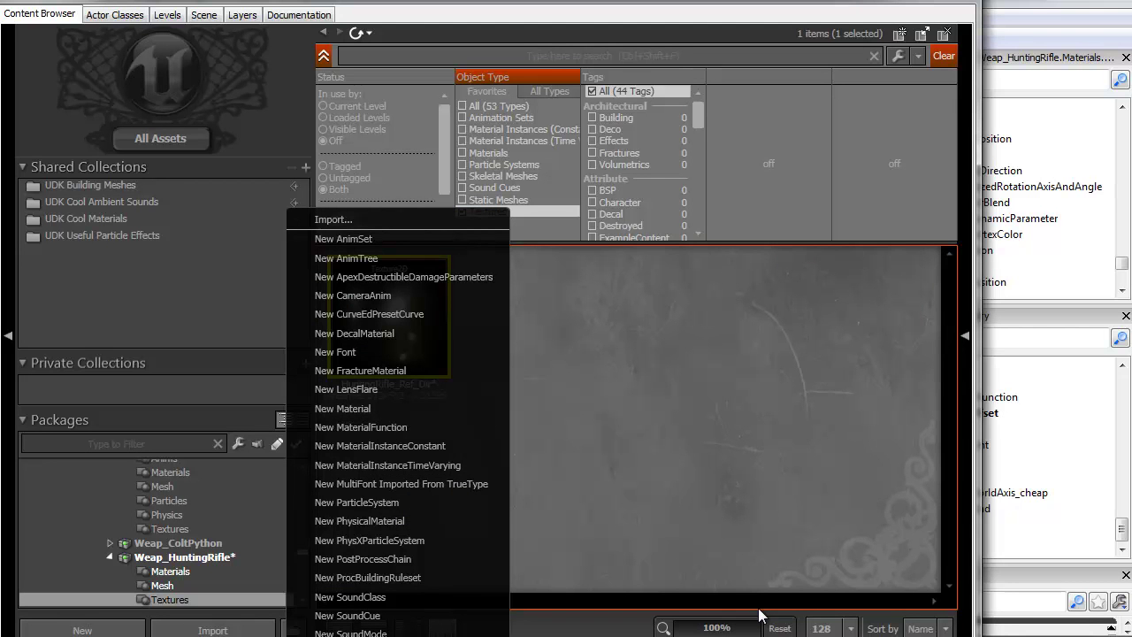
{"action": "key", "text": "Return"}
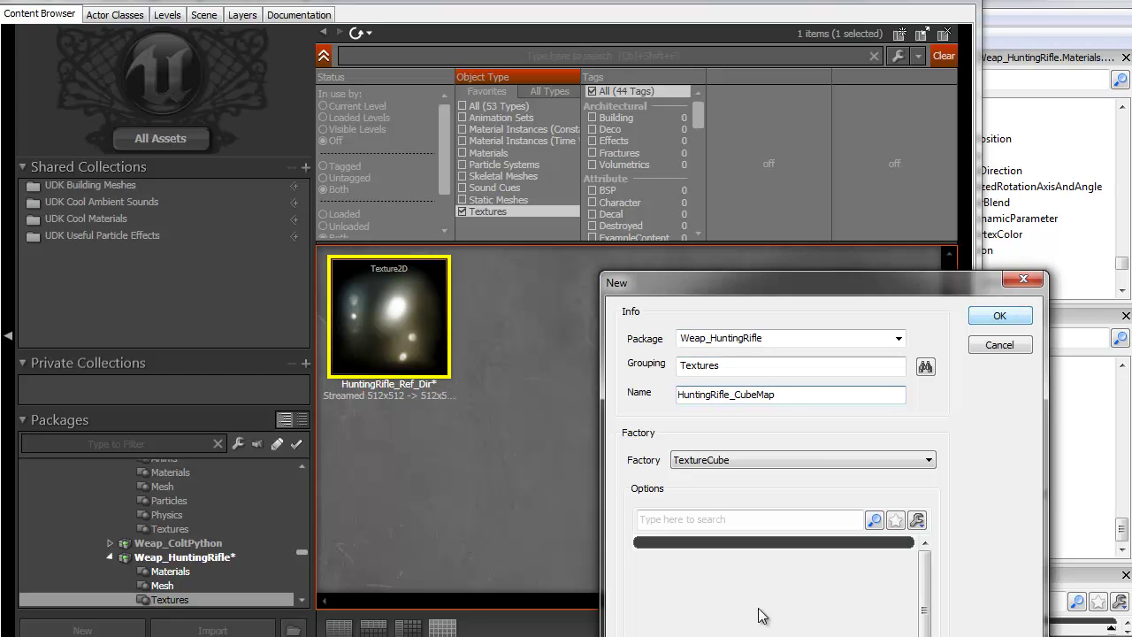
{"action": "key", "text": "Return"}
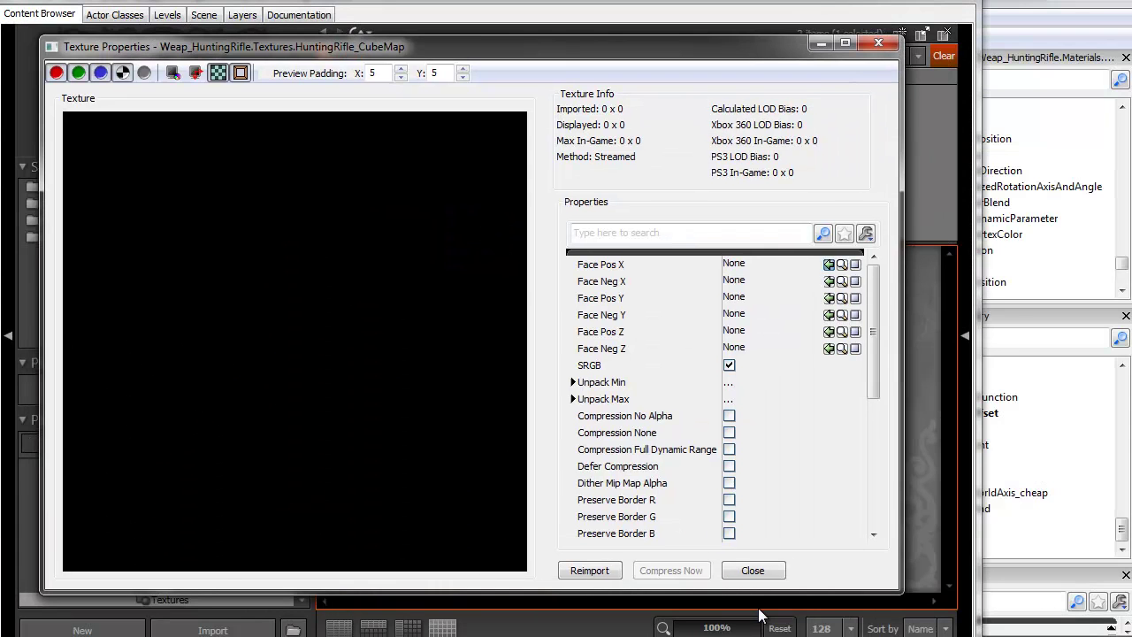
Step: Assign the HuntingRifle_Ref_Dir texture to all six faces of the cube map
{"action": "left_click", "coordinate": [829, 264]}
{"action": "left_click", "coordinate": [829, 281]}
{"action": "left_click", "coordinate": [829, 298]}
{"action": "left_click", "coordinate": [829, 315]}
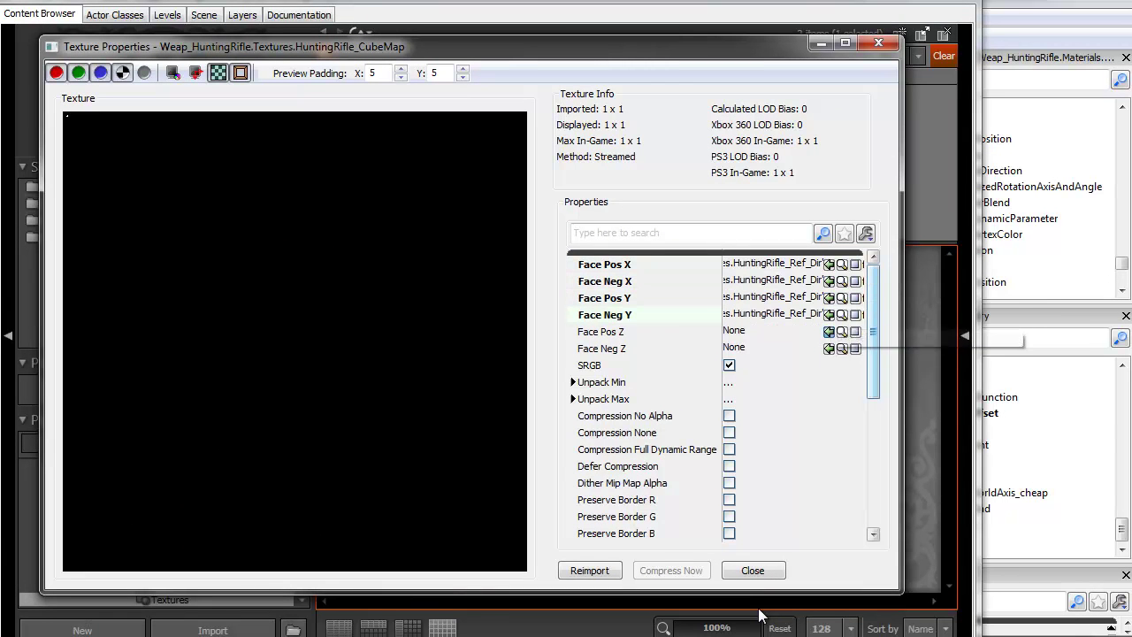
{"action": "left_click", "coordinate": [829, 332]}
{"action": "left_click", "coordinate": [829, 349]}
Step: Review the cube map's remaining texture properties and its Content Browser thumbnail, and close its properties
{"action": "scroll", "coordinate": [717, 398], "scroll_direction": "down", "scroll_amount": 3}
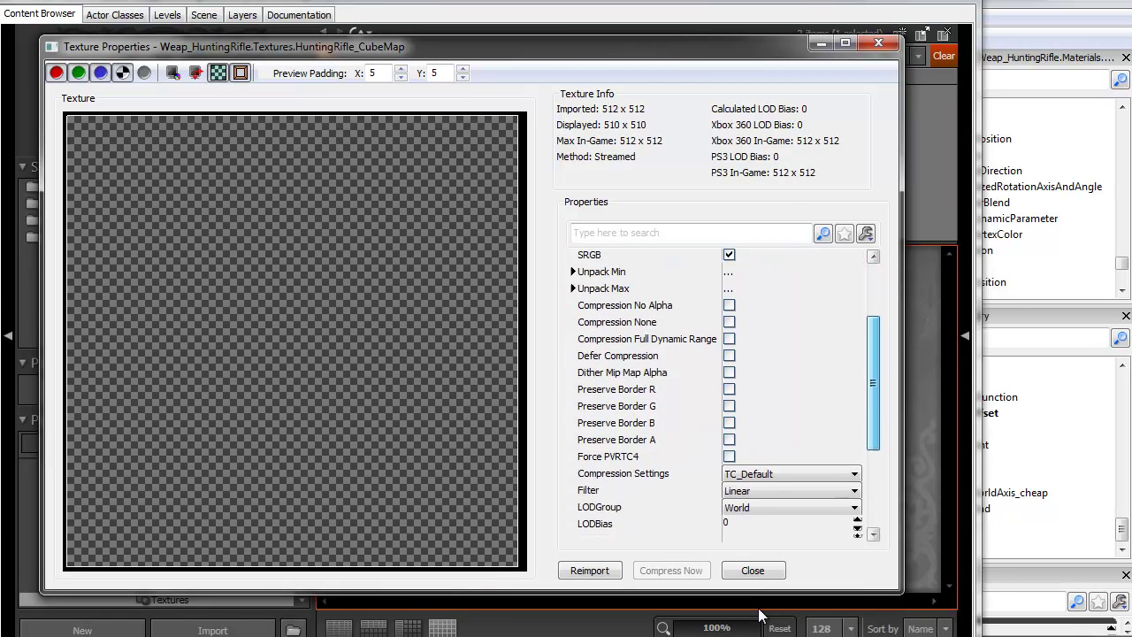
{"action": "scroll", "coordinate": [759, 615], "scroll_direction": "down", "scroll_amount": 4}
{"action": "scroll", "coordinate": [759, 615], "scroll_direction": "up", "scroll_amount": 6}
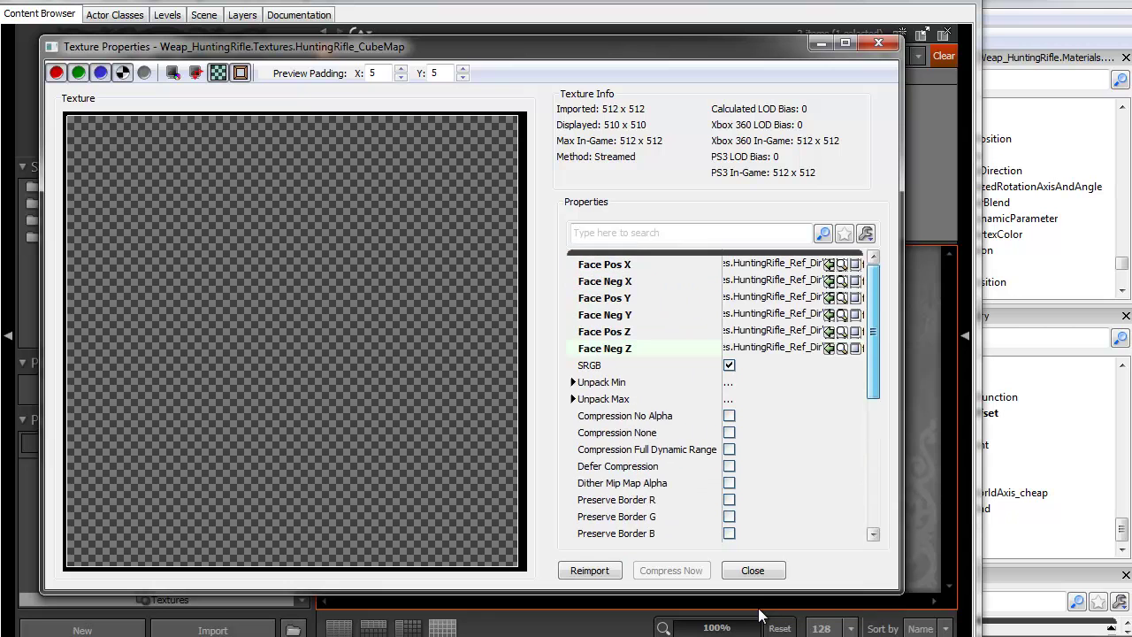
{"action": "scroll", "coordinate": [759, 615], "scroll_direction": "down", "scroll_amount": 5}
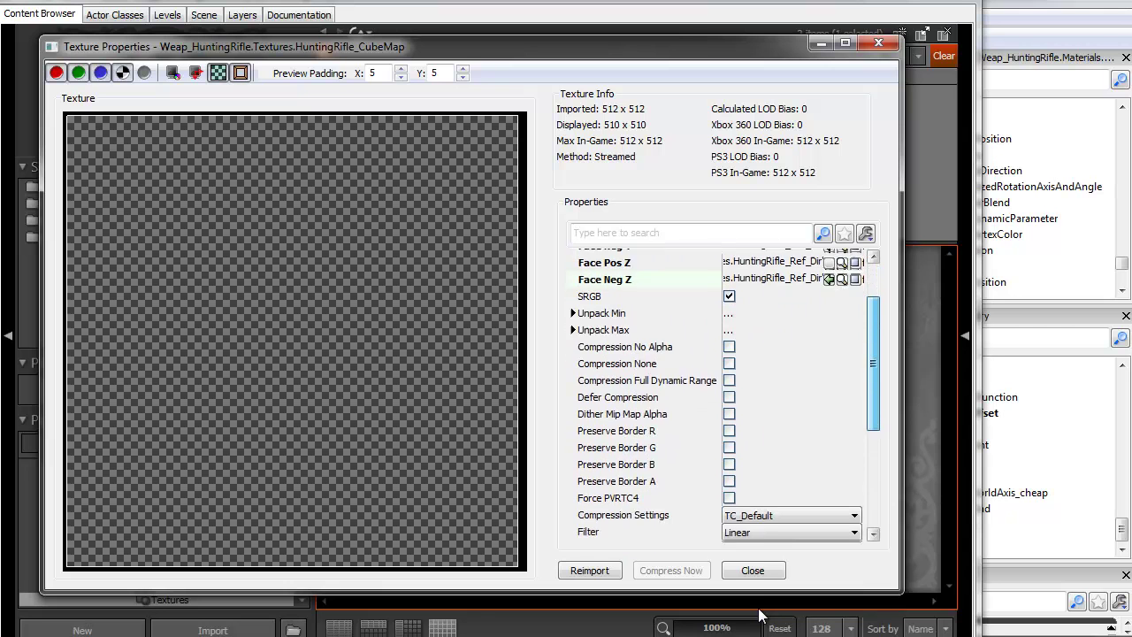
{"action": "scroll", "coordinate": [759, 615], "scroll_direction": "down", "scroll_amount": 1}
{"action": "left_click_drag", "start_coordinate": [469, 47], "coordinate": [417, 502]}
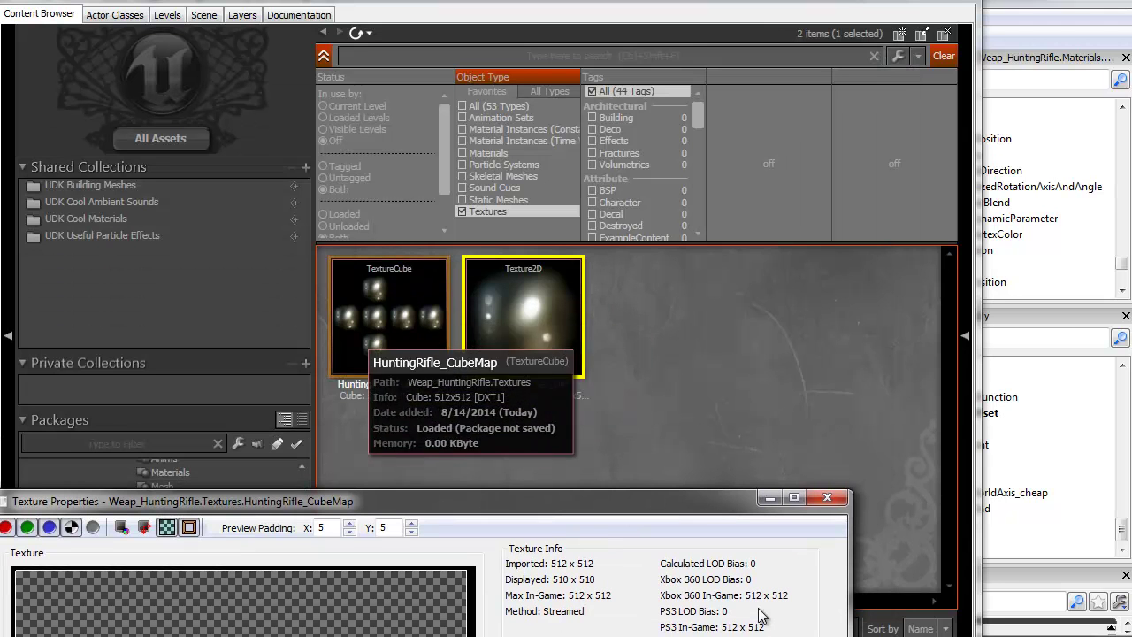
{"action": "mouse_move", "coordinate": [416, 502]}
{"action": "left_mouse_down"}
{"action": "mouse_move", "coordinate": [505, 152]}
{"action": "mouse_move", "coordinate": [492, 15]}
{"action": "left_mouse_up"}
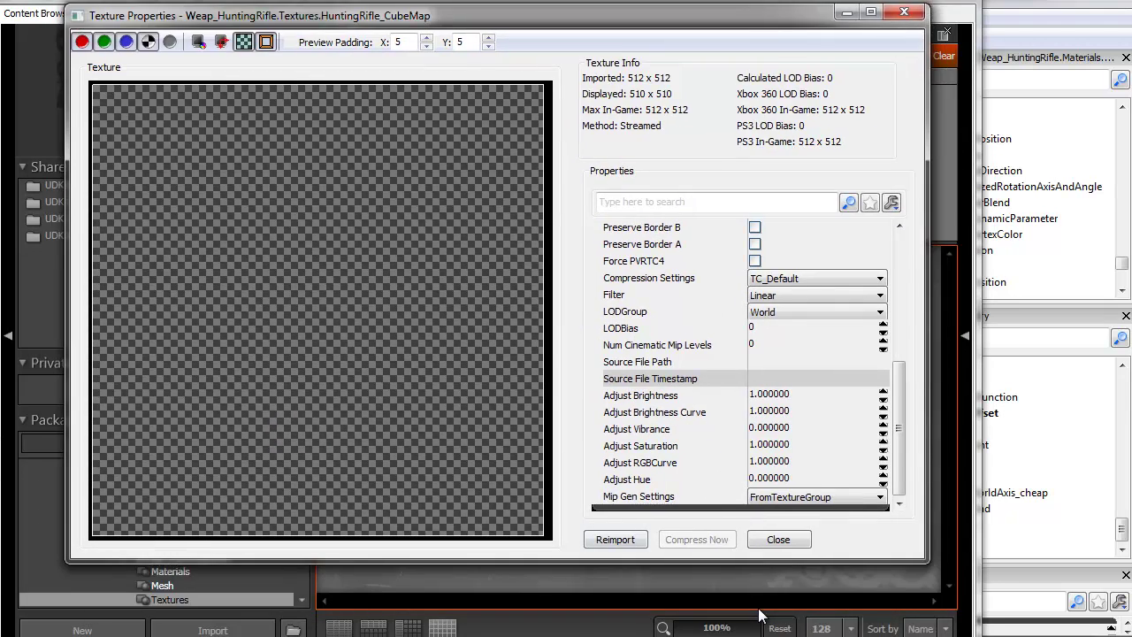
{"action": "left_click", "coordinate": [779, 539]}
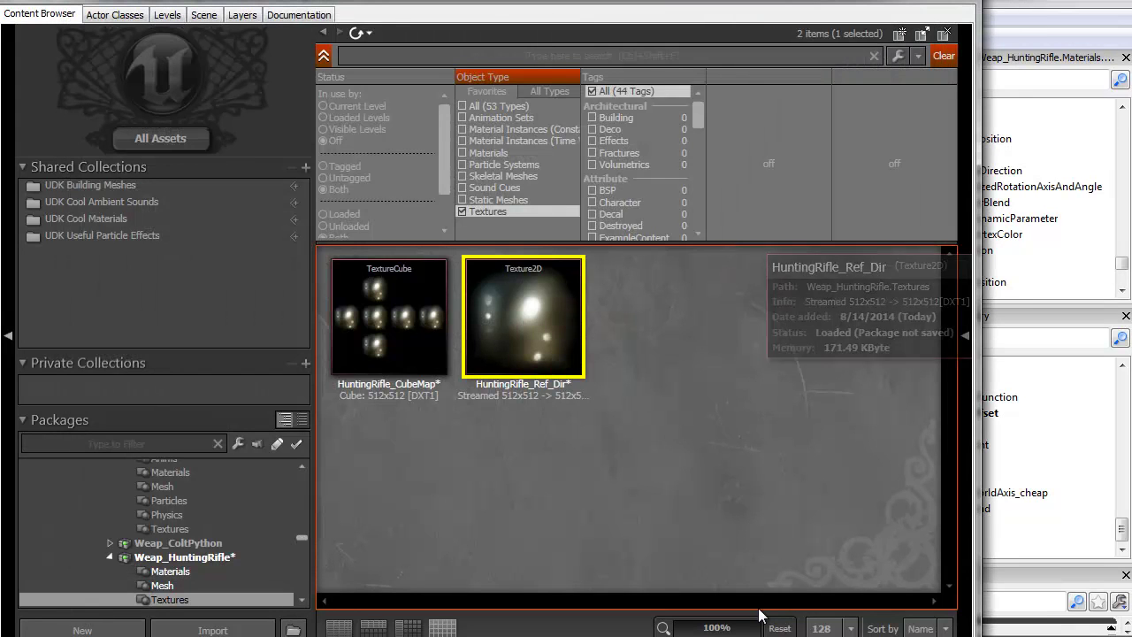
Step: Return to the HuntingRifle_Mat graph and add a TextureSampleParameterCube node above the diffuse texture sample
{"action": "left_click", "coordinate": [896, 1]}
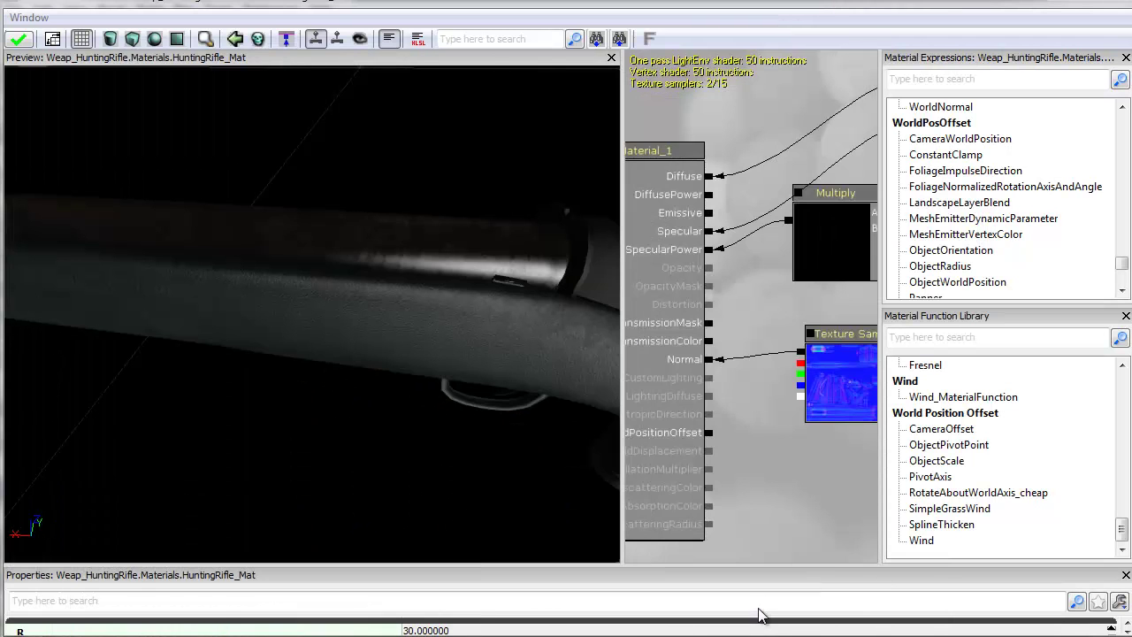
{"action": "left_click_drag", "start_coordinate": [797, 478], "coordinate": [555, 514]}
{"action": "type", "text": "cube"}
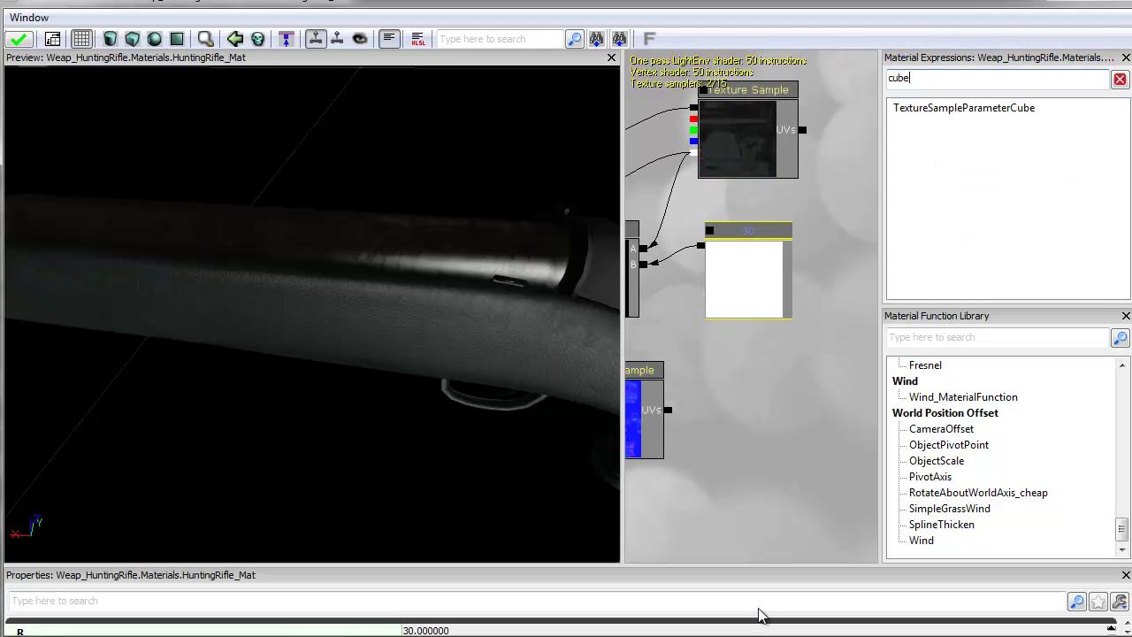
{"action": "mouse_move", "coordinate": [965, 107]}
{"action": "left_mouse_down"}
{"action": "mouse_move", "coordinate": [929, 123]}
{"action": "mouse_move", "coordinate": [778, 414]}
{"action": "left_mouse_up"}
{"action": "left_click_drag", "start_coordinate": [622, 310], "coordinate": [319, 310]}
{"action": "mouse_move", "coordinate": [735, 365]}
{"action": "left_mouse_down"}
{"action": "mouse_move", "coordinate": [667, 336]}
{"action": "mouse_move", "coordinate": [716, 367]}
{"action": "left_mouse_up"}
{"action": "scroll", "coordinate": [666, 336], "scroll_direction": "down", "scroll_amount": 2}
{"action": "mouse_move", "coordinate": [651, 449]}
{"action": "left_mouse_down", "text": "ctrl"}
{"action": "mouse_move", "coordinate": [739, 175]}
{"action": "mouse_move", "coordinate": [600, 101]}
{"action": "mouse_move", "coordinate": [573, 99]}
{"action": "left_mouse_up", "text": "ctrl"}
{"action": "left_click_drag", "start_coordinate": [573, 100], "coordinate": [619, 171]}
{"action": "left_click_drag", "start_coordinate": [758, 613], "coordinate": [761, 615]}
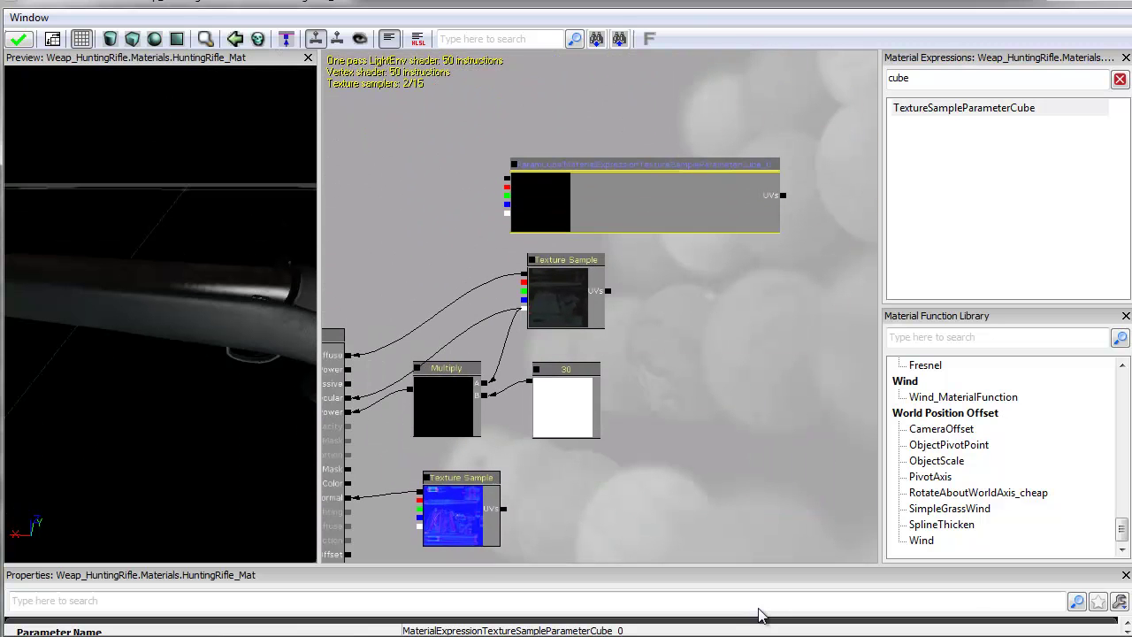
Step: Add a Transform node beside the UVs input of the cube sample
{"action": "type", "text": "tra"}
{"action": "left_click_drag", "start_coordinate": [918, 141], "coordinate": [842, 177]}
{"action": "left_click_drag", "start_coordinate": [818, 284], "coordinate": [600, 274]}
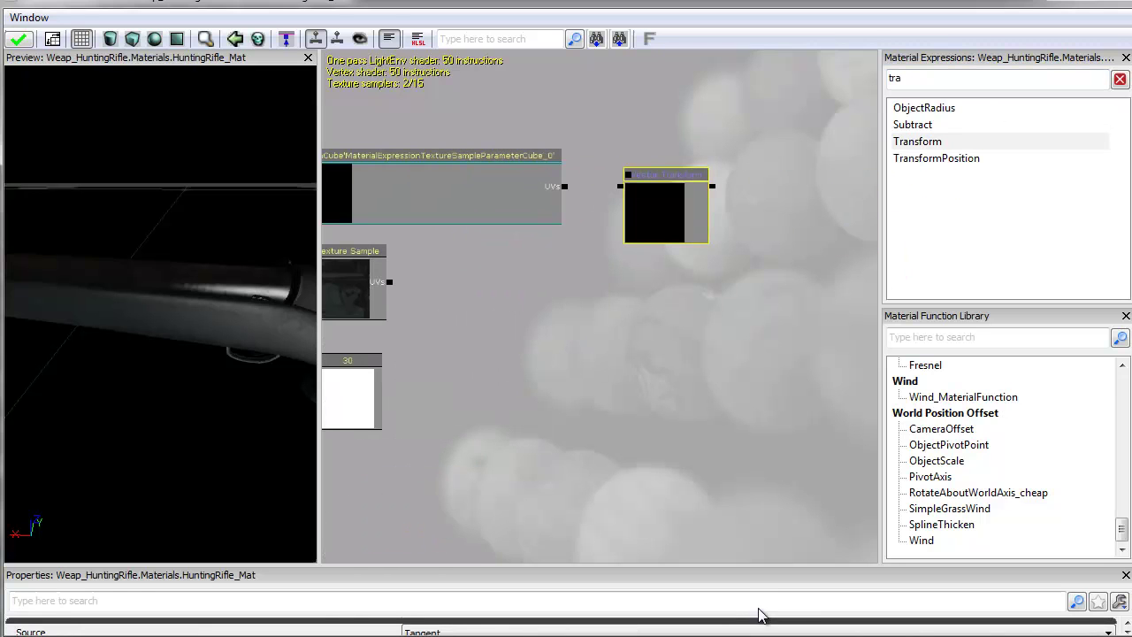
Step: Add a ReflectionVector node and feed it through the Vector Transform node into the cube sample's UVs
{"action": "key", "text": "BackSpace"}
{"action": "key", "text": "BackSpace"}
{"action": "key", "text": "BackSpace"}
{"action": "type", "text": "ref"}
{"action": "left_click_drag", "start_coordinate": [931, 108], "coordinate": [791, 168]}
{"action": "left_click_drag", "start_coordinate": [712, 186], "coordinate": [777, 185]}
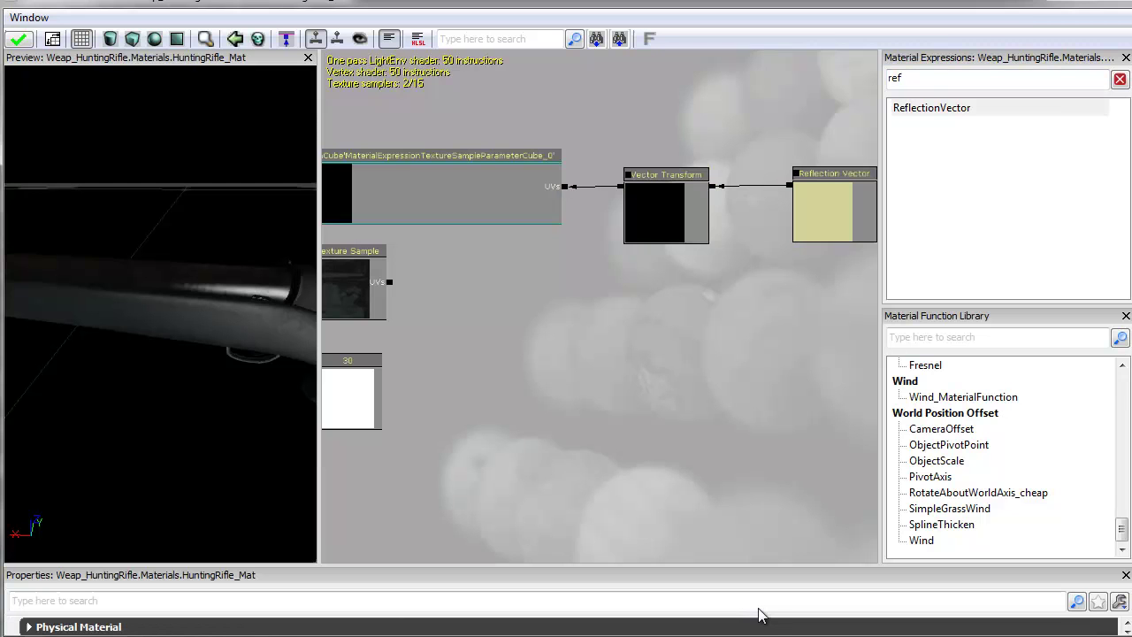
Step: Connect the cube sample to the material's Diffuse input and set its texture to HuntingRifle_CubeMap
{"action": "left_click_drag", "start_coordinate": [469, 310], "coordinate": [799, 290]}
{"action": "left_click_drag", "start_coordinate": [618, 151], "coordinate": [459, 328]}
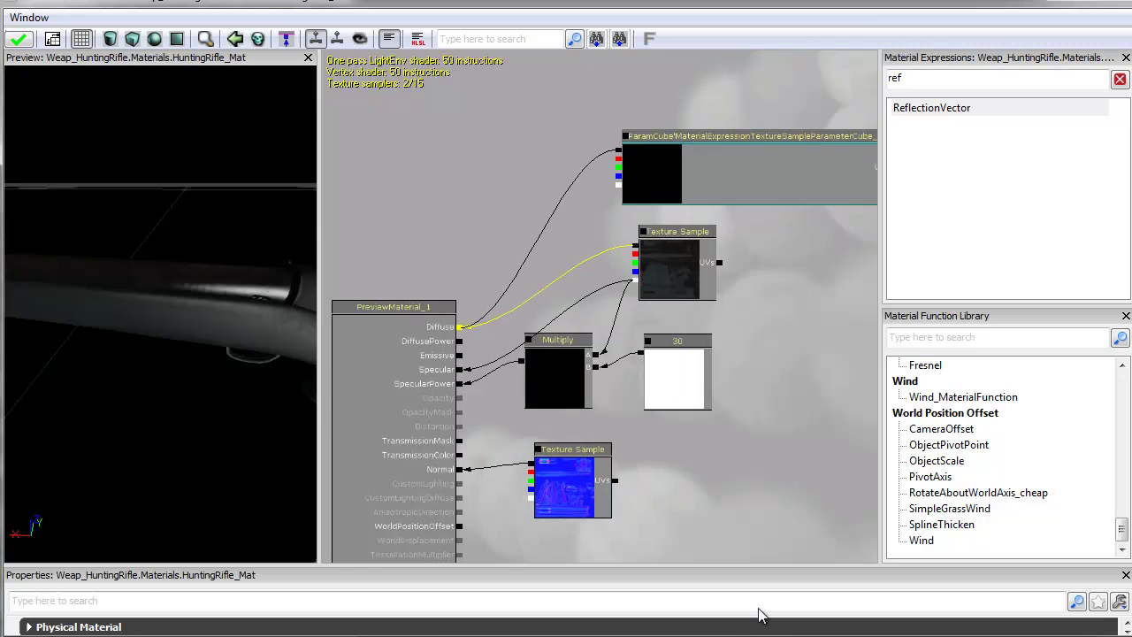
{"action": "left_click_drag", "start_coordinate": [779, 327], "coordinate": [619, 468]}
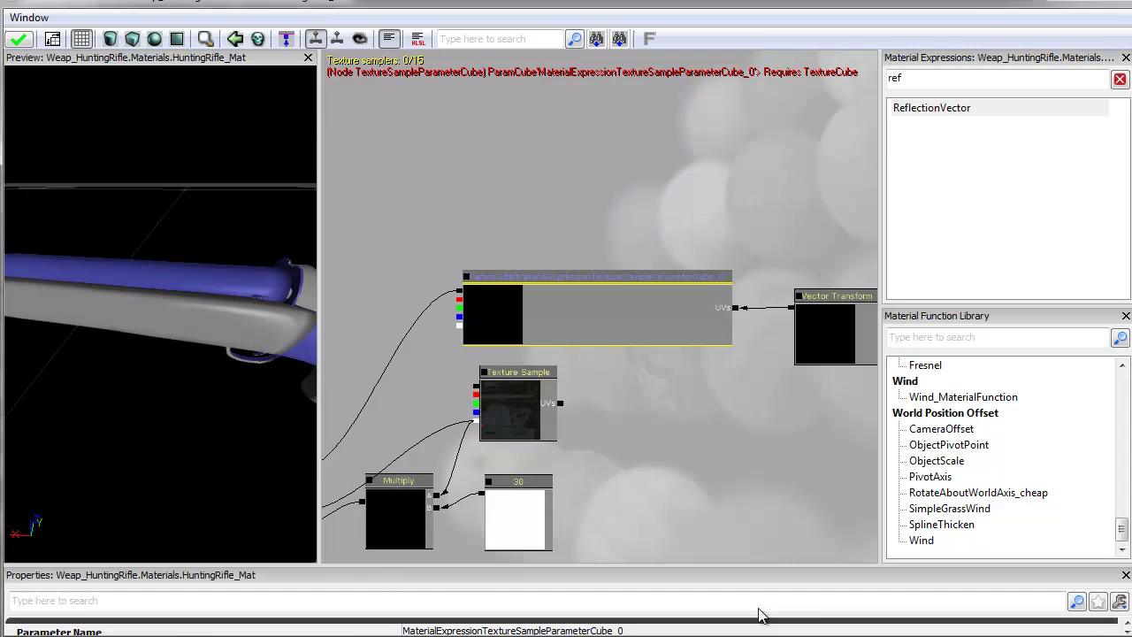
{"action": "left_click_drag", "start_coordinate": [759, 565], "coordinate": [758, 381]}
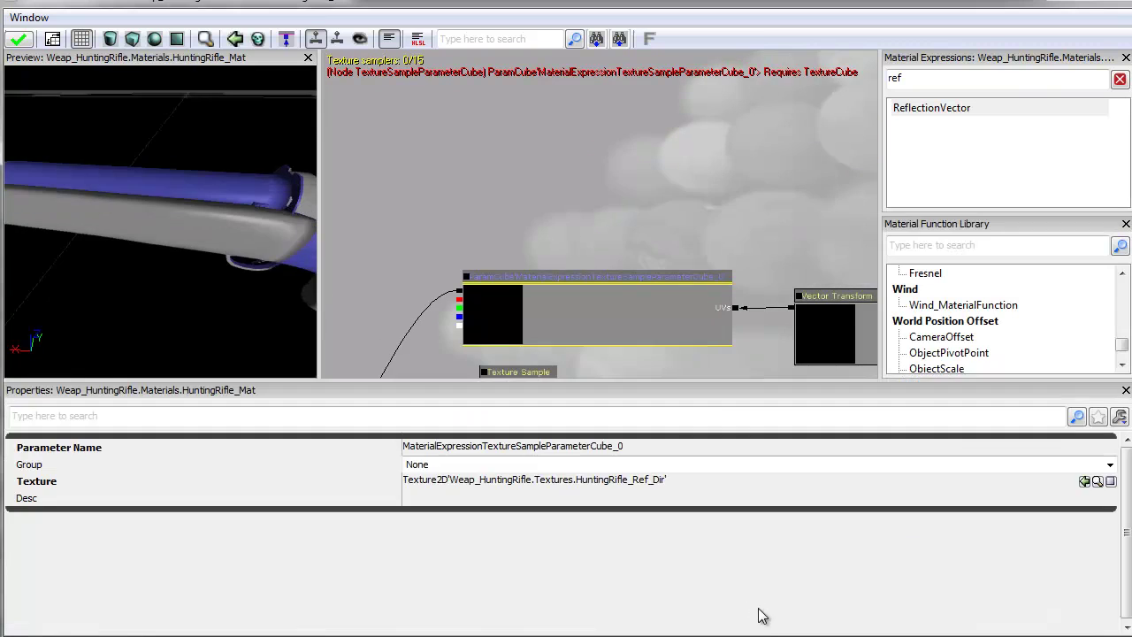
{"action": "left_click", "coordinate": [536, 481]}
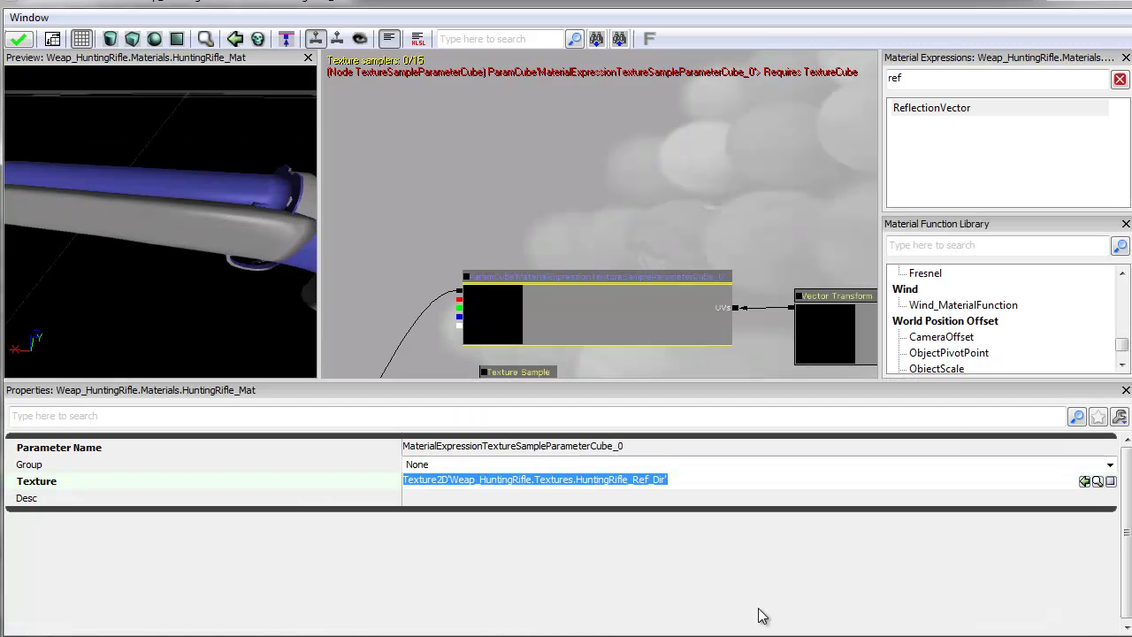
{"action": "left_click_drag", "start_coordinate": [759, 636], "coordinate": [759, 498]}
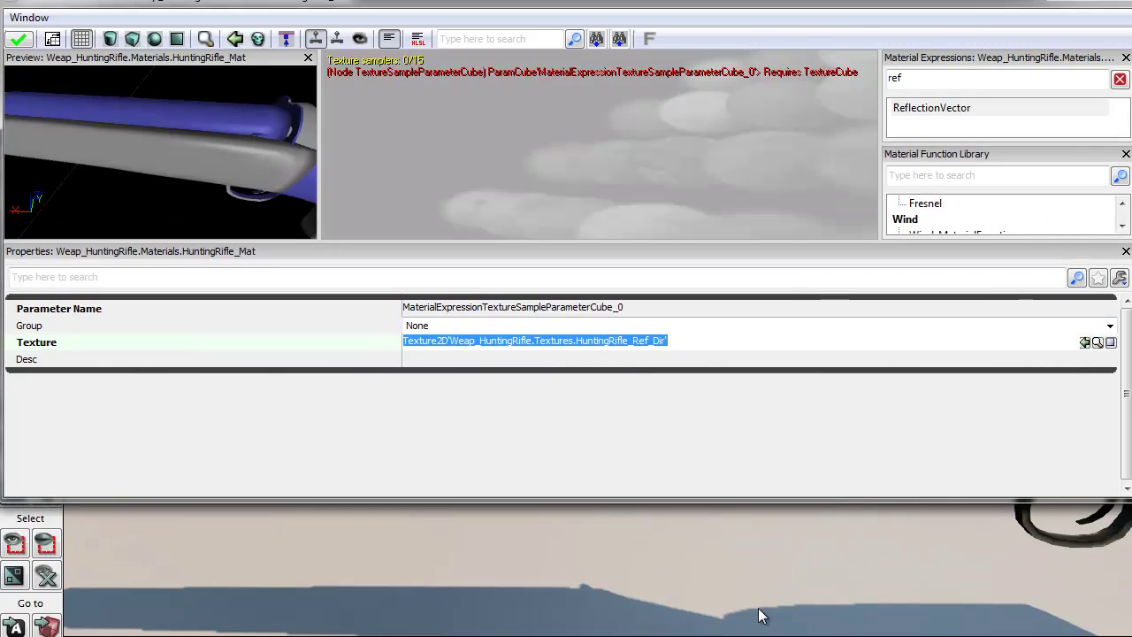
{"action": "key", "text": "alt+Tab"}
{"action": "key", "text": "Left"}
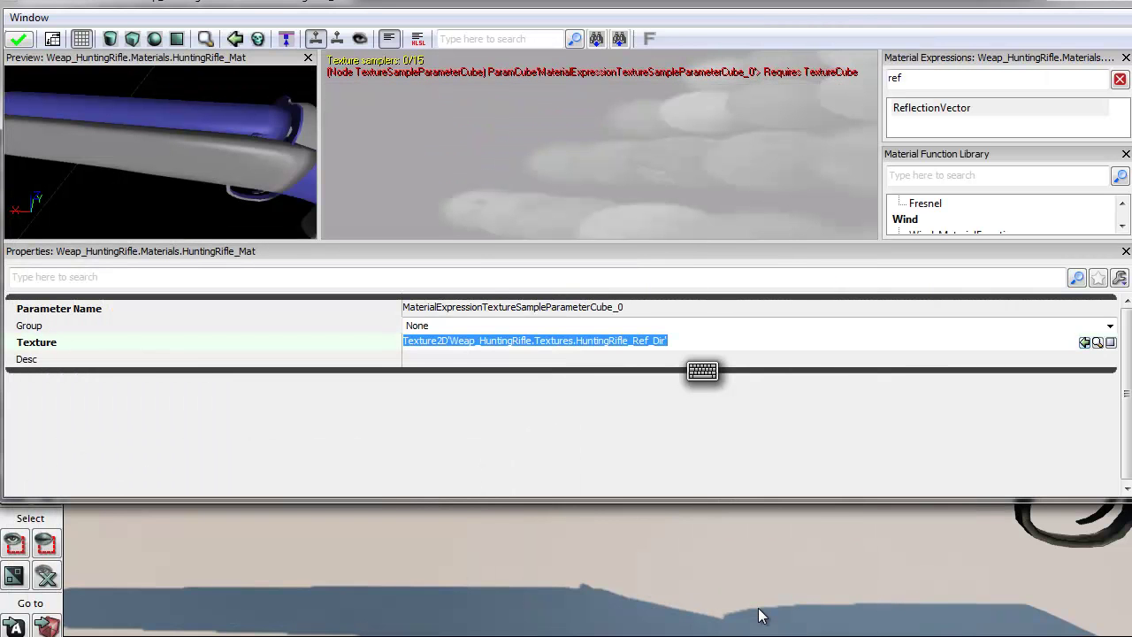
{"action": "left_click", "coordinate": [1085, 342]}
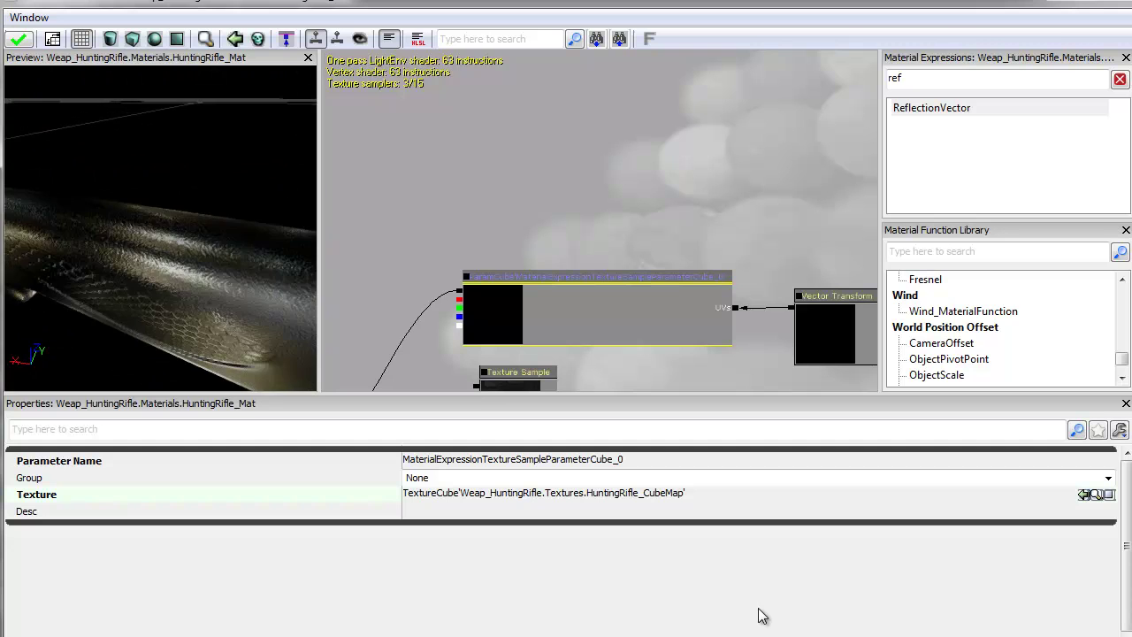
{"action": "left_click_drag", "start_coordinate": [159, 266], "coordinate": [203, 233]}
Step: Move the cube sample, Vector Transform and Reflection Vector nodes together higher in the graph to free space above the diffuse texture
{"action": "left_click_drag", "start_coordinate": [690, 371], "coordinate": [558, 274]}
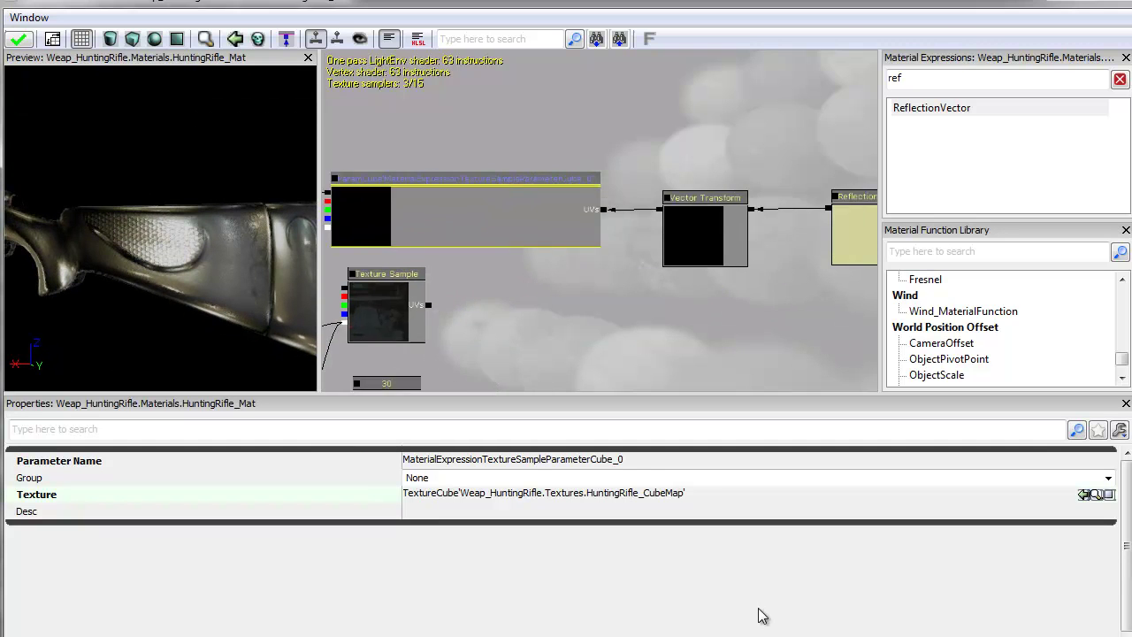
{"action": "scroll", "coordinate": [609, 272], "scroll_direction": "down", "scroll_amount": 4}
{"action": "left_click", "coordinate": [663, 250]}
{"action": "left_click", "coordinate": [759, 249], "text": "ctrl"}
{"action": "left_click_drag", "start_coordinate": [760, 250], "coordinate": [793, 137], "text": "ctrl"}
{"action": "left_click_drag", "start_coordinate": [540, 301], "coordinate": [655, 320]}
{"action": "scroll", "coordinate": [633, 262], "scroll_direction": "up", "scroll_amount": 4}
Step: Duplicate the HuntingRifle_DIFF texture sample and place the copy just below the cube sample
{"action": "left_click", "coordinate": [580, 284]}
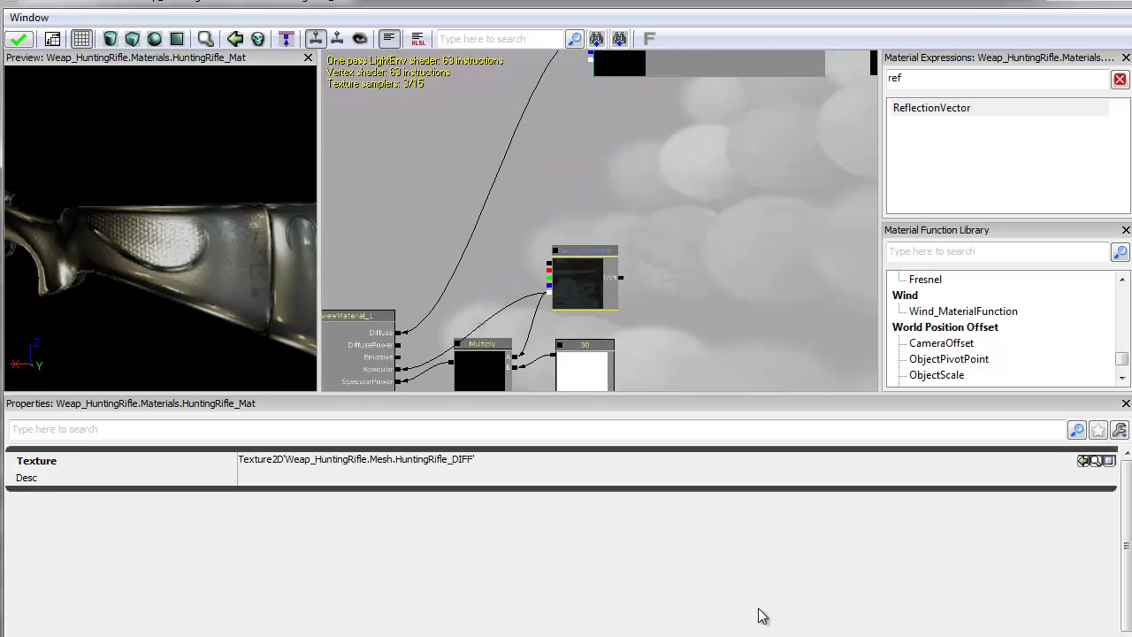
{"action": "key", "text": "ctrl+w"}
{"action": "left_click_drag", "start_coordinate": [580, 283], "coordinate": [602, 107], "text": "ctrl"}
Step: Add a Power node with the copied diffuse texture's alpha as Base and a new constant as Exp
{"action": "type", "text": "power"}
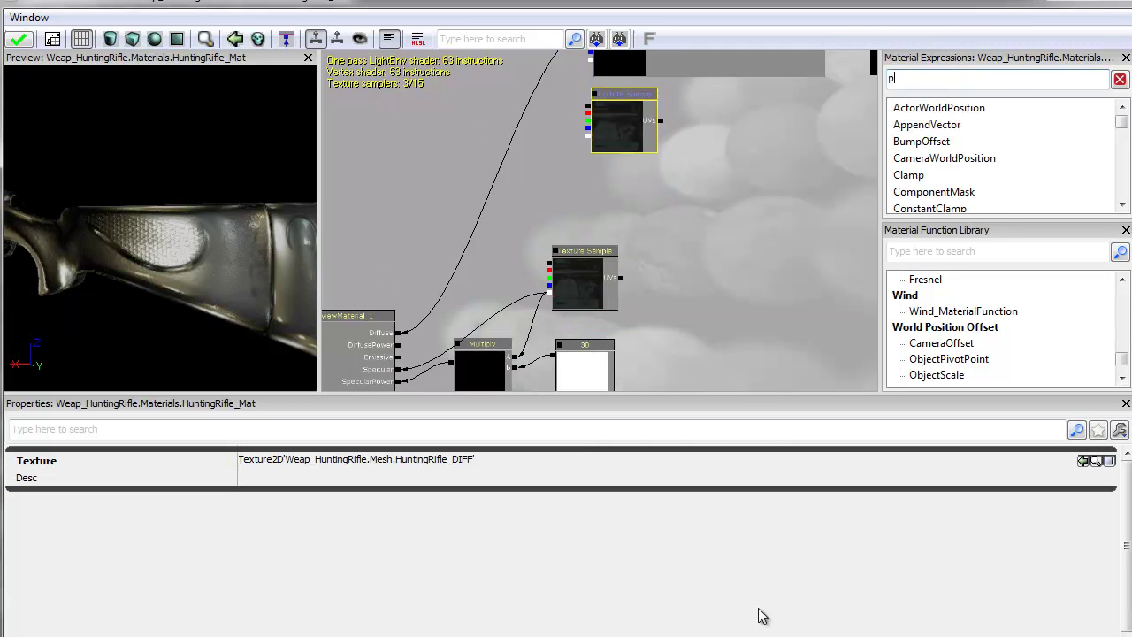
{"action": "mouse_move", "coordinate": [908, 108]}
{"action": "left_mouse_down"}
{"action": "mouse_move", "coordinate": [796, 124]}
{"action": "mouse_move", "coordinate": [483, 113]}
{"action": "left_mouse_up"}
{"action": "type", "text": "1"}
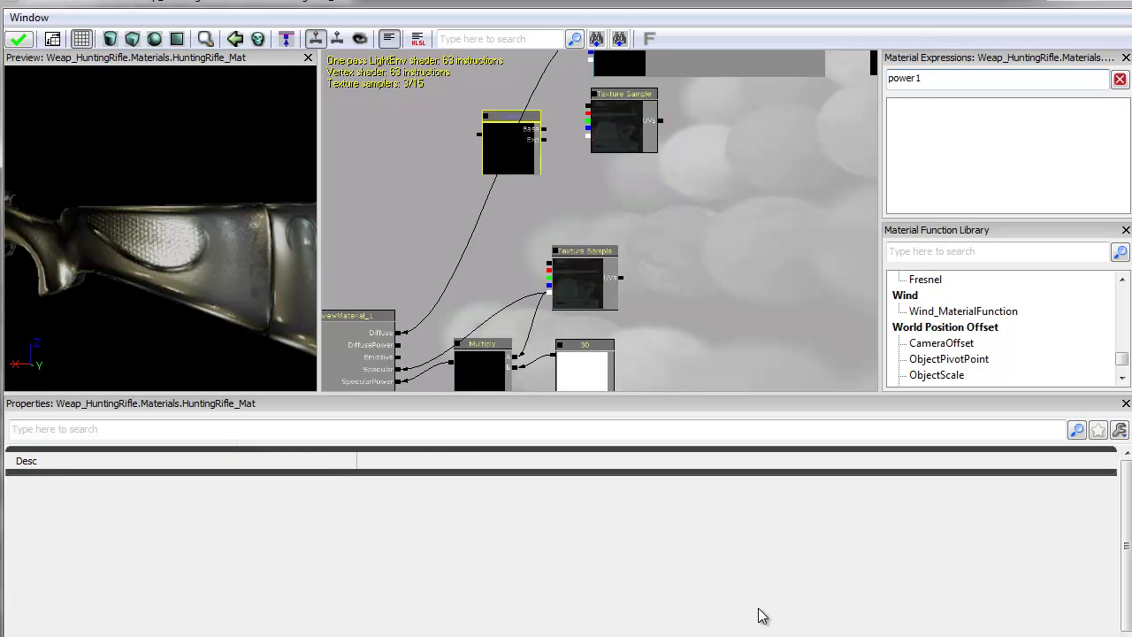
{"action": "left_click", "coordinate": [595, 195]}
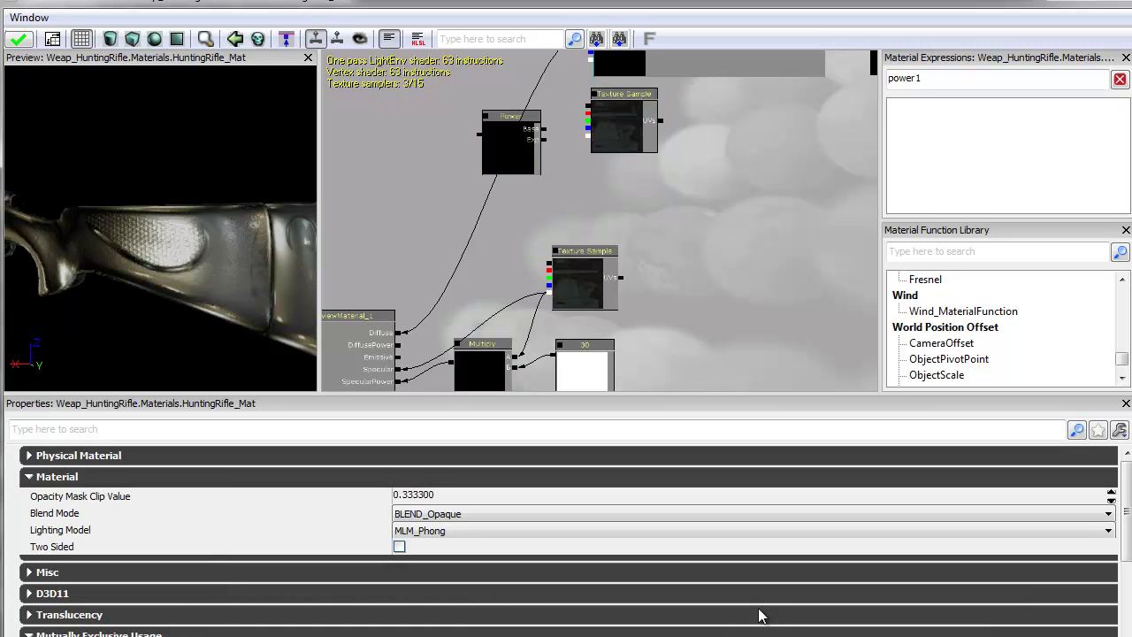
{"action": "key", "text": "1"}
{"action": "left_click", "coordinate": [607, 176]}
{"action": "left_click_drag", "start_coordinate": [611, 181], "coordinate": [594, 169], "text": "ctrl"}
{"action": "left_click_drag", "start_coordinate": [544, 130], "coordinate": [588, 107]}
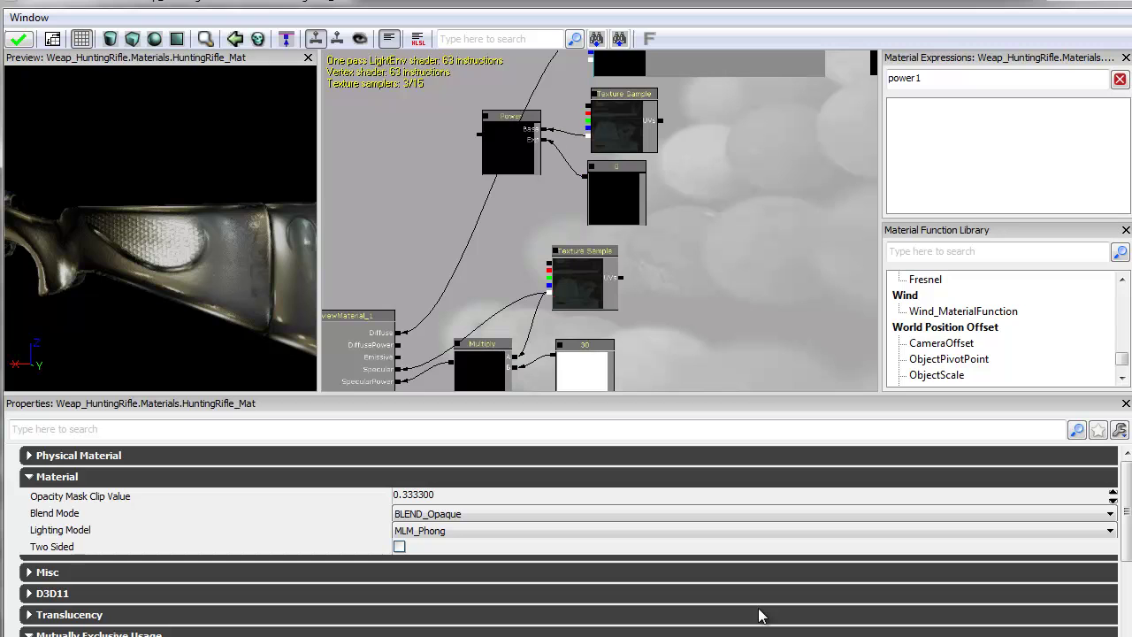
Step: Turn on real-time node previews and raise the Power exponent constant, previewing the Power result through the Diffuse input
{"action": "left_click", "coordinate": [360, 38]}
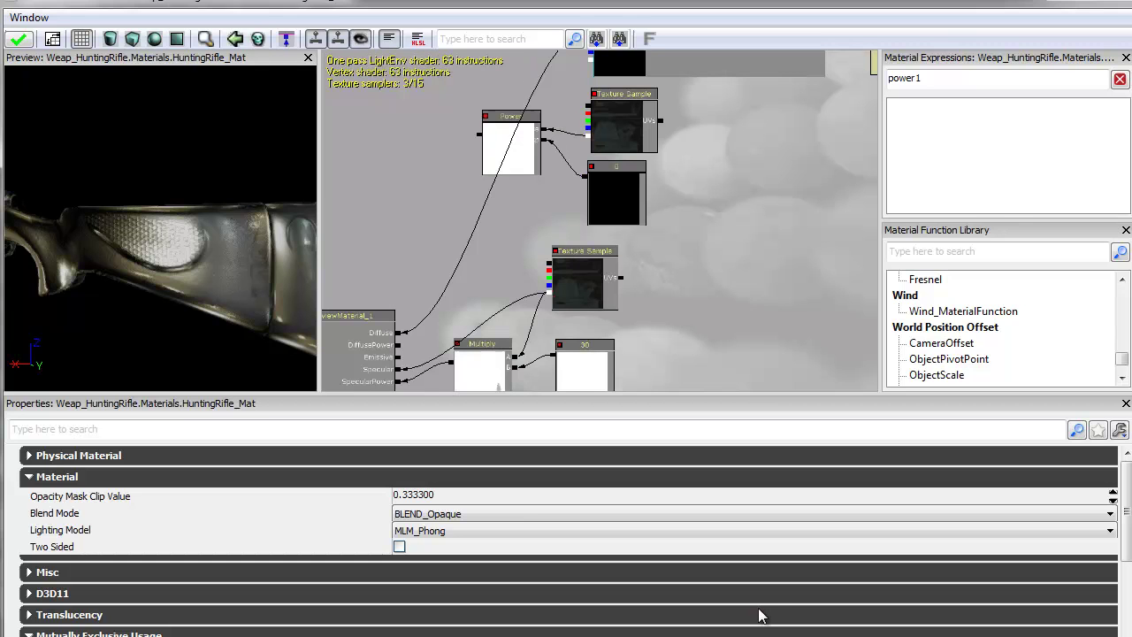
{"action": "left_click", "coordinate": [616, 197]}
{"action": "left_click", "coordinate": [425, 460]}
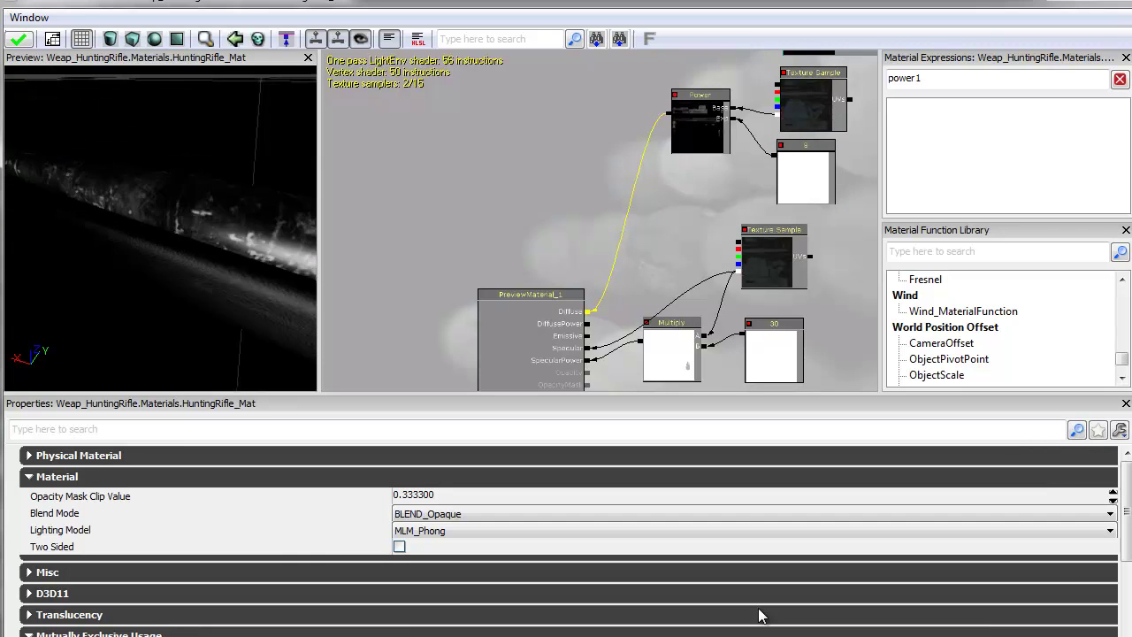
Step: Set the Power node's exponent constant to 4
{"action": "left_click_drag", "start_coordinate": [610, 238], "coordinate": [578, 228]}
{"action": "left_click", "coordinate": [772, 166]}
{"action": "left_click", "coordinate": [424, 460]}
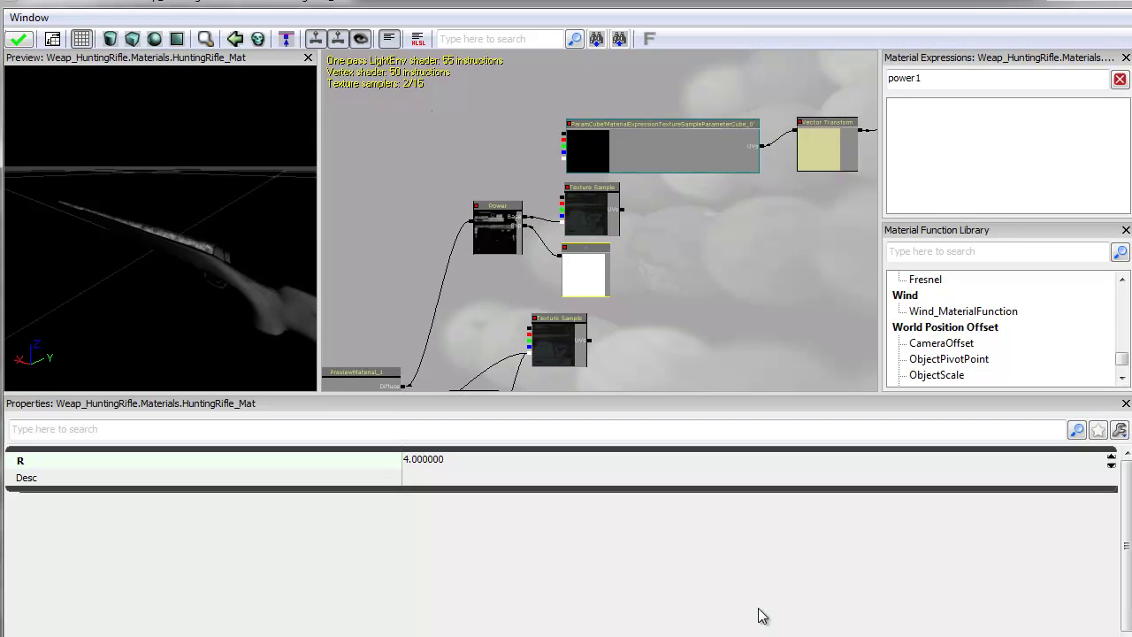
Step: Add the Power result to the original diffuse texture's color with a new Add node and connect it to Diffuse
{"action": "left_click_drag", "start_coordinate": [432, 110], "coordinate": [835, 274], "text": "ctrl+alt"}
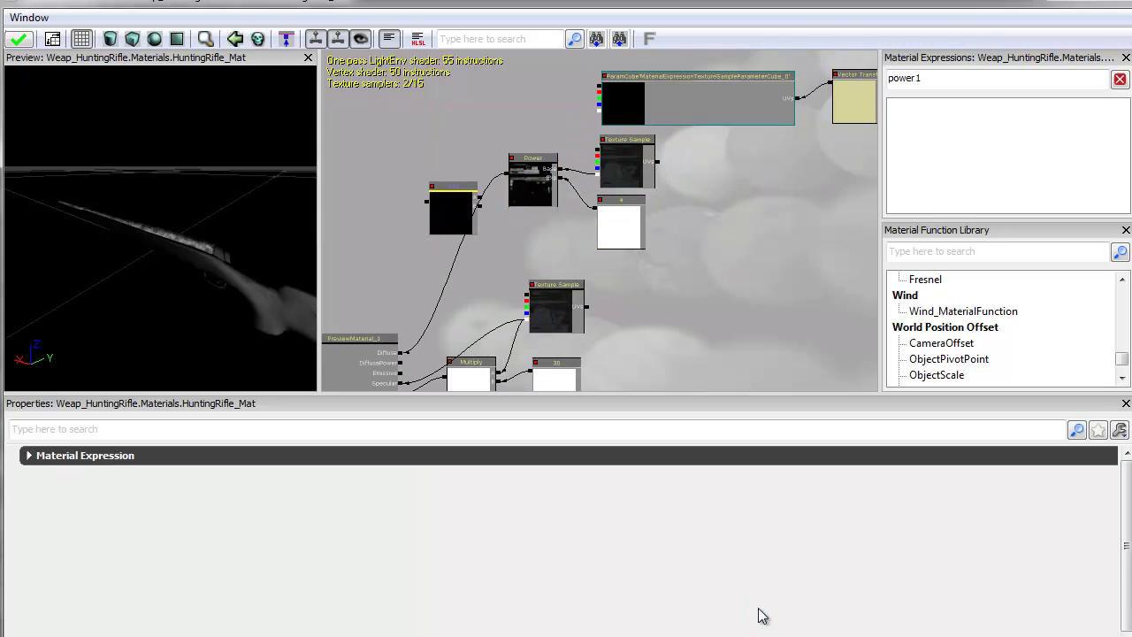
{"action": "left_click_drag", "start_coordinate": [456, 187], "coordinate": [496, 145], "text": "ctrl"}
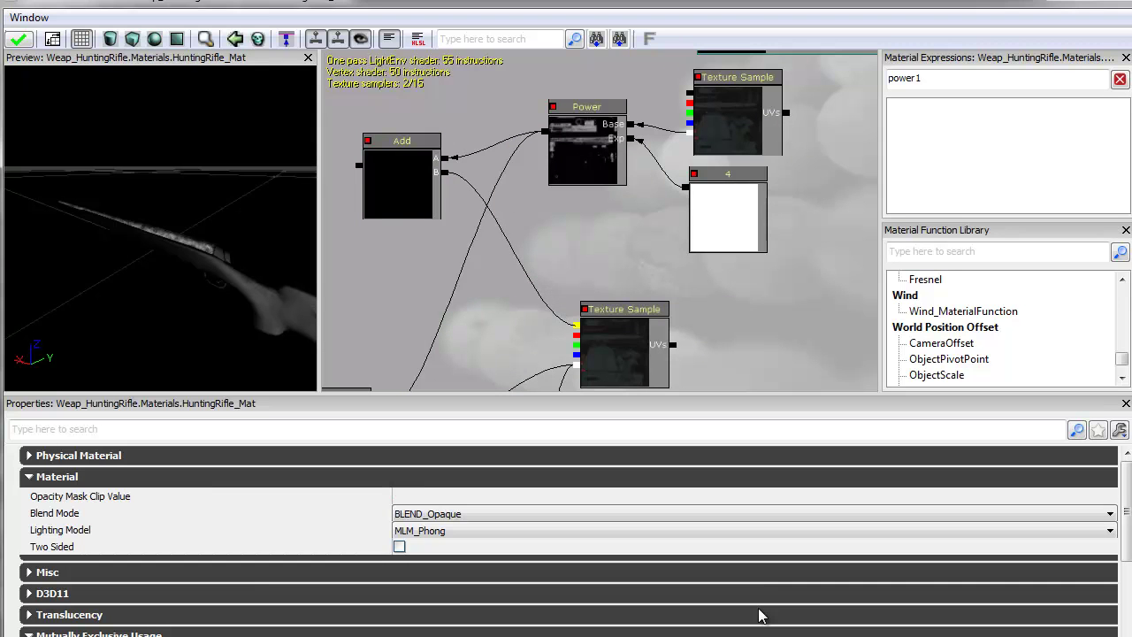
{"action": "left_click_drag", "start_coordinate": [575, 325], "coordinate": [577, 324]}
{"action": "left_click_drag", "start_coordinate": [540, 301], "coordinate": [727, 267]}
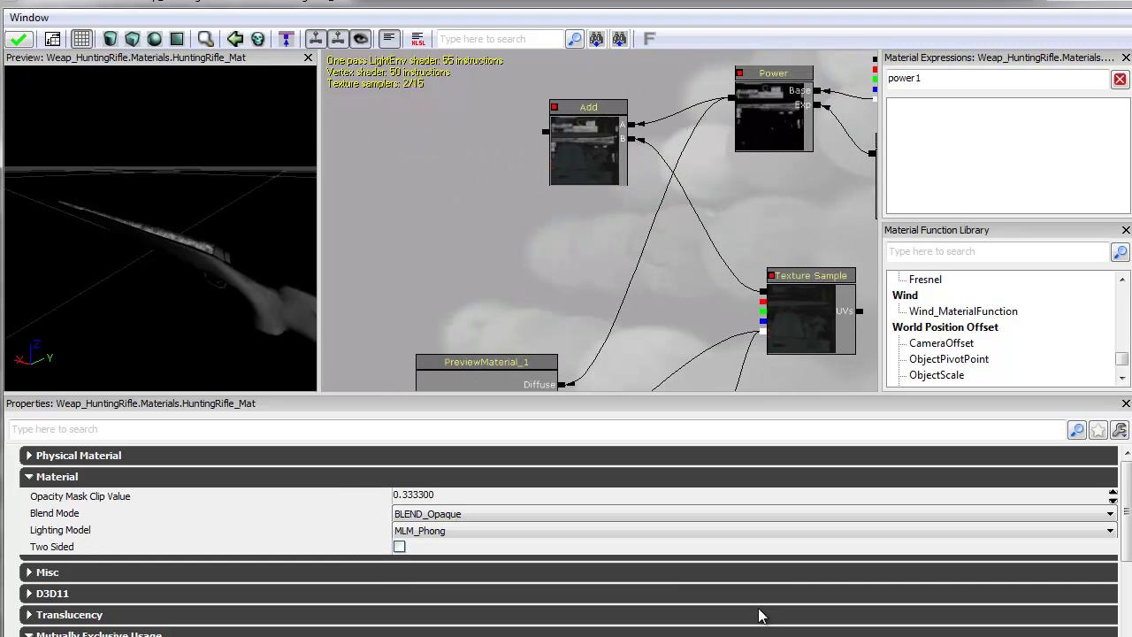
{"action": "left_click_drag", "start_coordinate": [546, 134], "coordinate": [560, 318]}
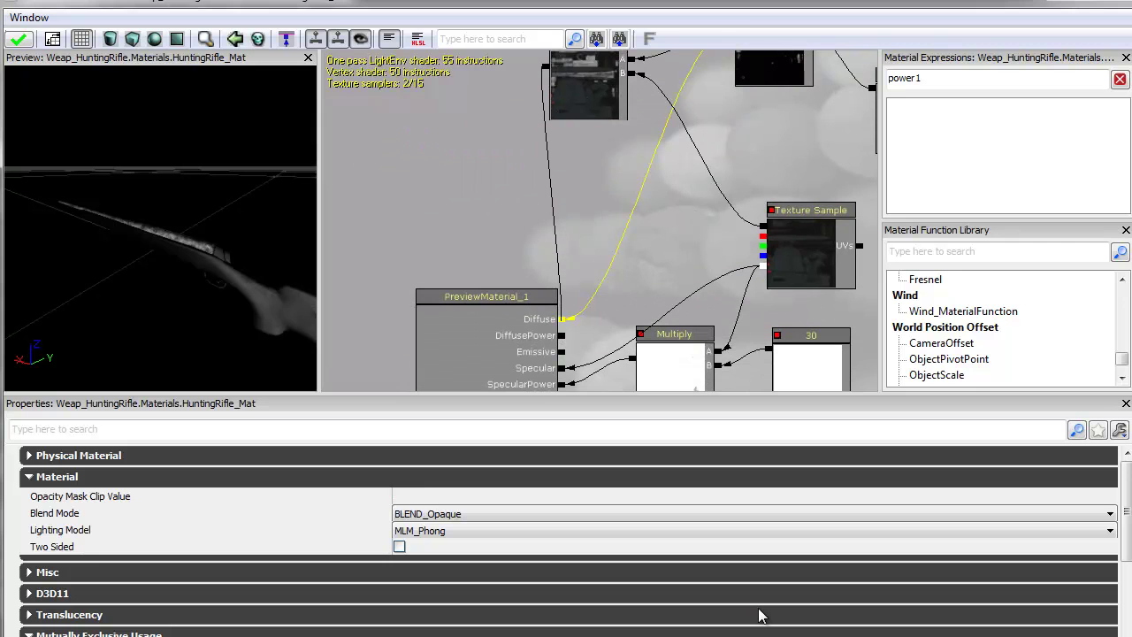
Step: Move the Power nodes aside, multiply the cube map sample's color by the Power result with a new Multiply node, and connect it to Add's A
{"action": "right_click_drag", "start_coordinate": [161, 265], "coordinate": [161, 195]}
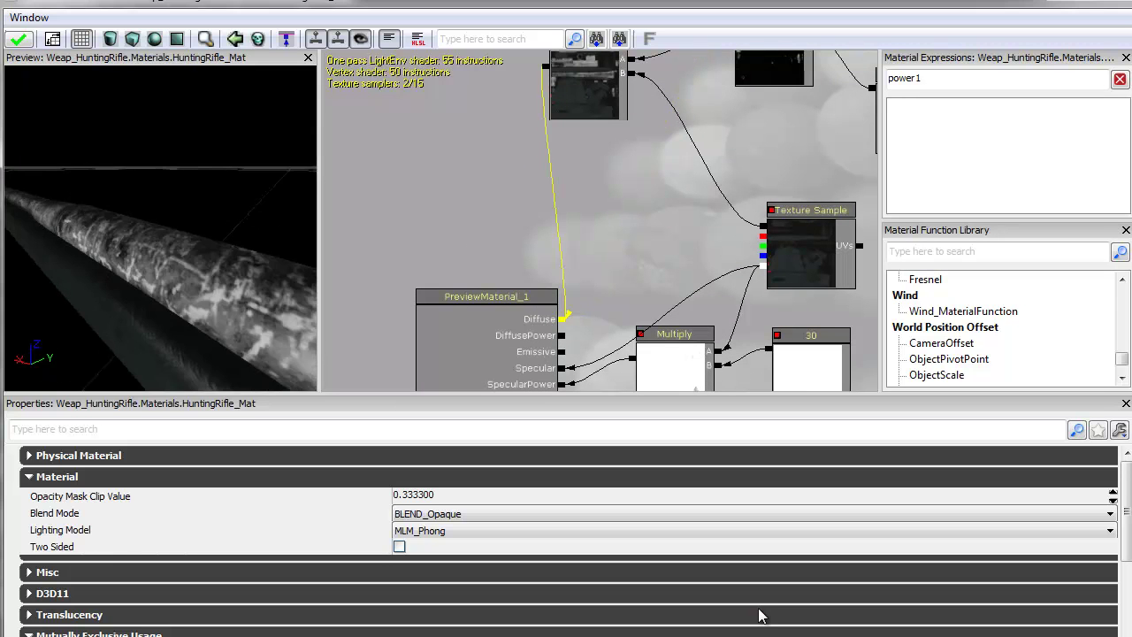
{"action": "left_click_drag", "start_coordinate": [160, 221], "coordinate": [214, 251]}
{"action": "left_click_drag", "start_coordinate": [645, 221], "coordinate": [628, 238]}
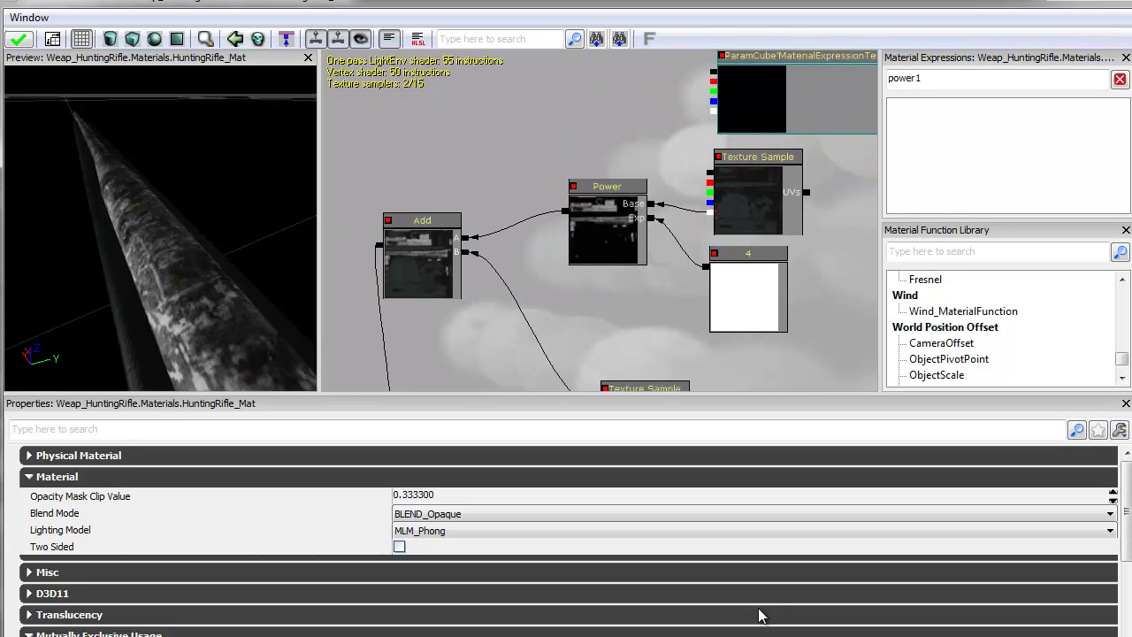
{"action": "left_click_drag", "start_coordinate": [762, 330], "coordinate": [859, 330], "text": "ctrl+alt"}
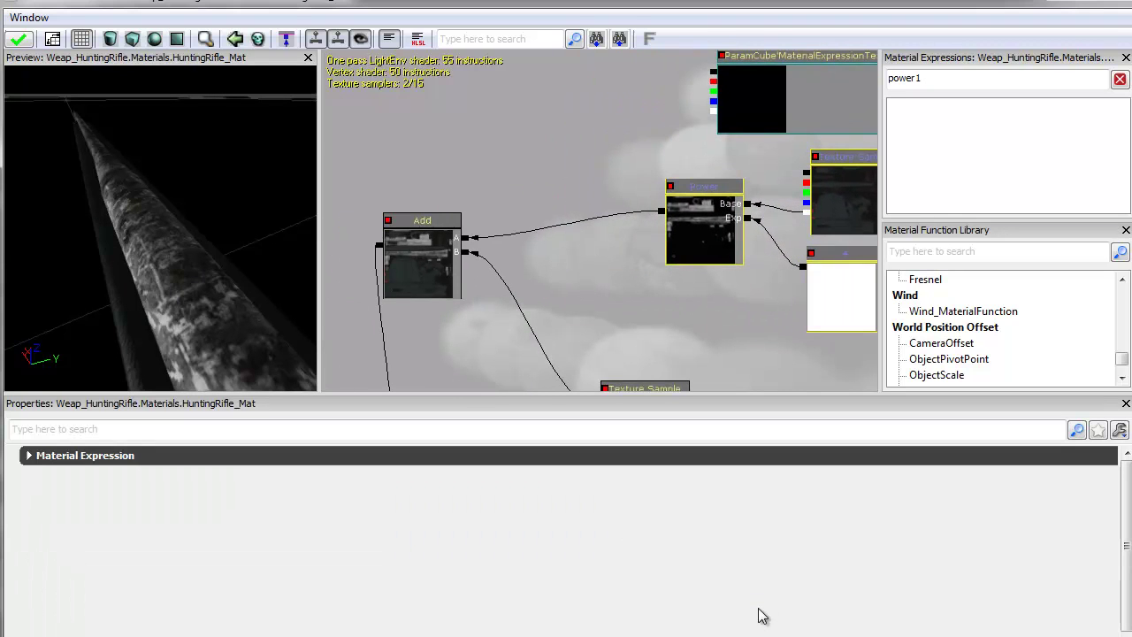
{"action": "left_click", "coordinate": [759, 614]}
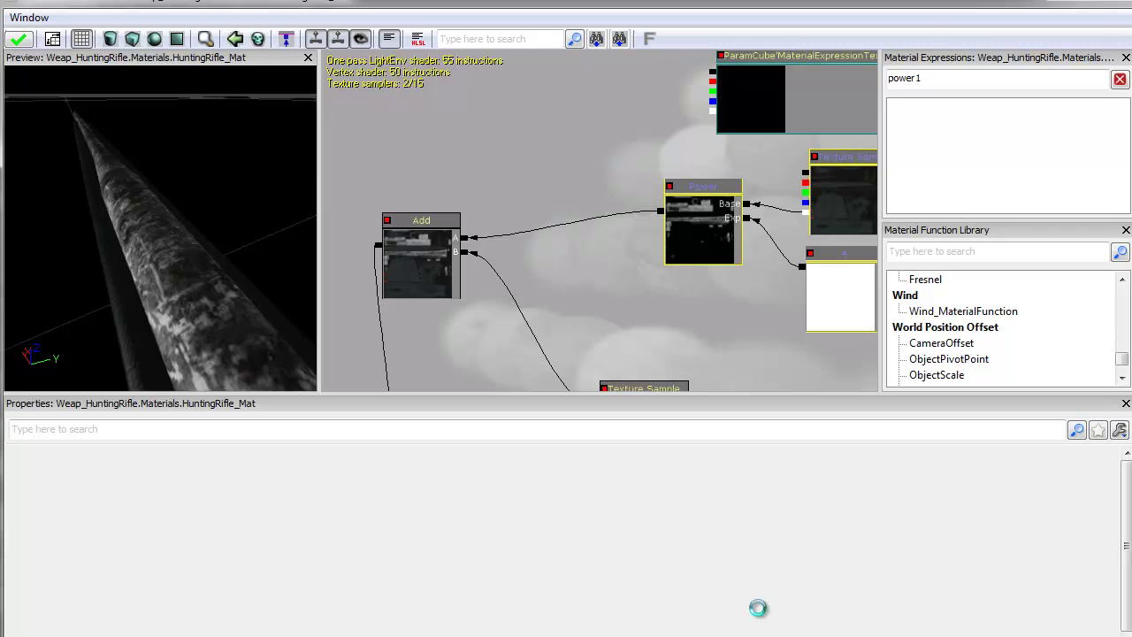
{"action": "key", "text": "m"}
{"action": "left_click", "coordinate": [520, 129]}
{"action": "left_click_drag", "start_coordinate": [595, 153], "coordinate": [702, 81]}
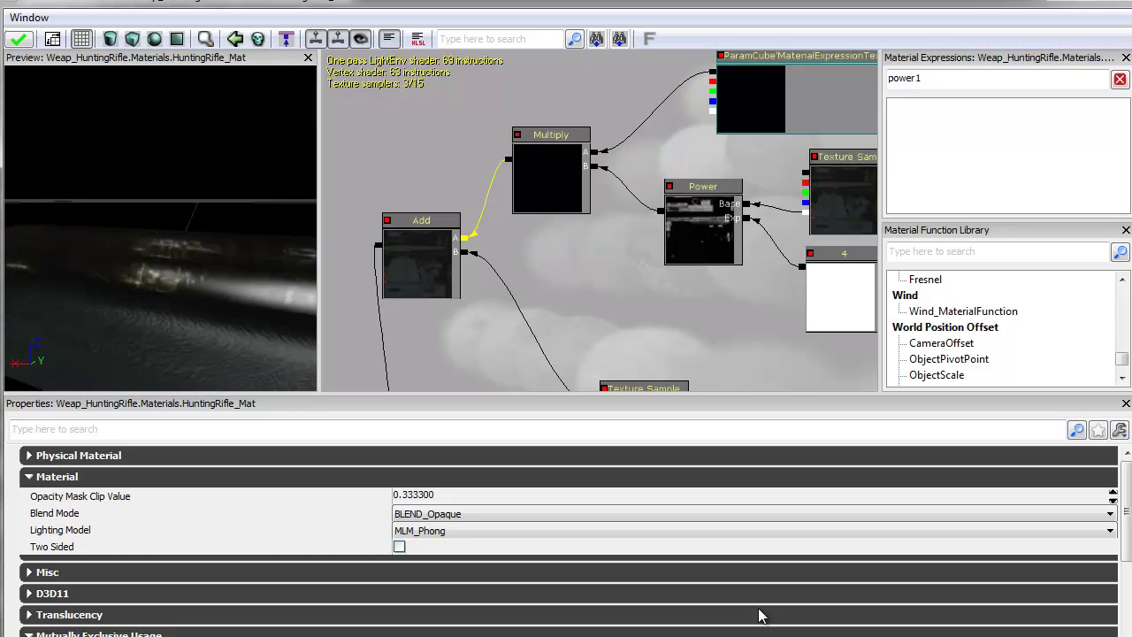
Step: Make room between the Multiply node and the cube map sample with its coordinate nodes, and search the material expressions for "des" to find Desaturation
{"action": "left_click_drag", "start_coordinate": [159, 231], "coordinate": [177, 151]}
{"action": "left_click_drag", "start_coordinate": [620, 301], "coordinate": [367, 338]}
{"action": "scroll", "coordinate": [328, 285], "scroll_direction": "down", "scroll_amount": 3}
{"action": "left_click_drag", "start_coordinate": [328, 285], "coordinate": [381, 324]}
{"action": "mouse_move", "coordinate": [819, 221]}
{"action": "left_mouse_down", "text": "ctrl+alt"}
{"action": "mouse_move", "coordinate": [832, 233]}
{"action": "mouse_move", "coordinate": [854, 205]}
{"action": "left_mouse_up", "text": "ctrl+alt"}
{"action": "type", "text": "des"}
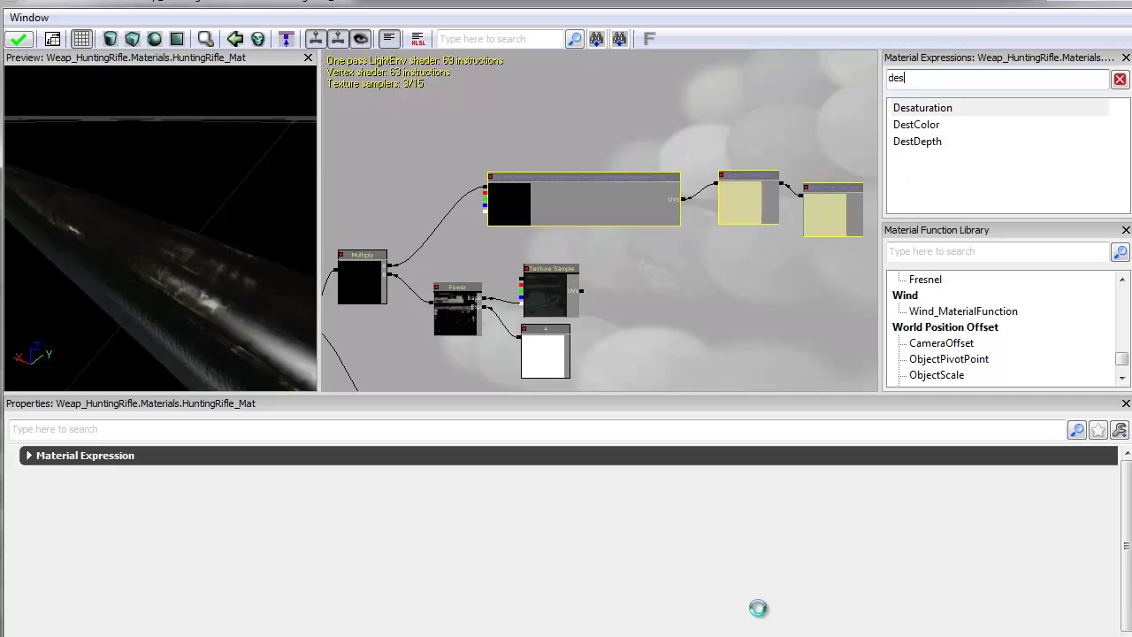
{"action": "left_click_drag", "start_coordinate": [489, 192], "coordinate": [533, 182], "text": "ctrl"}
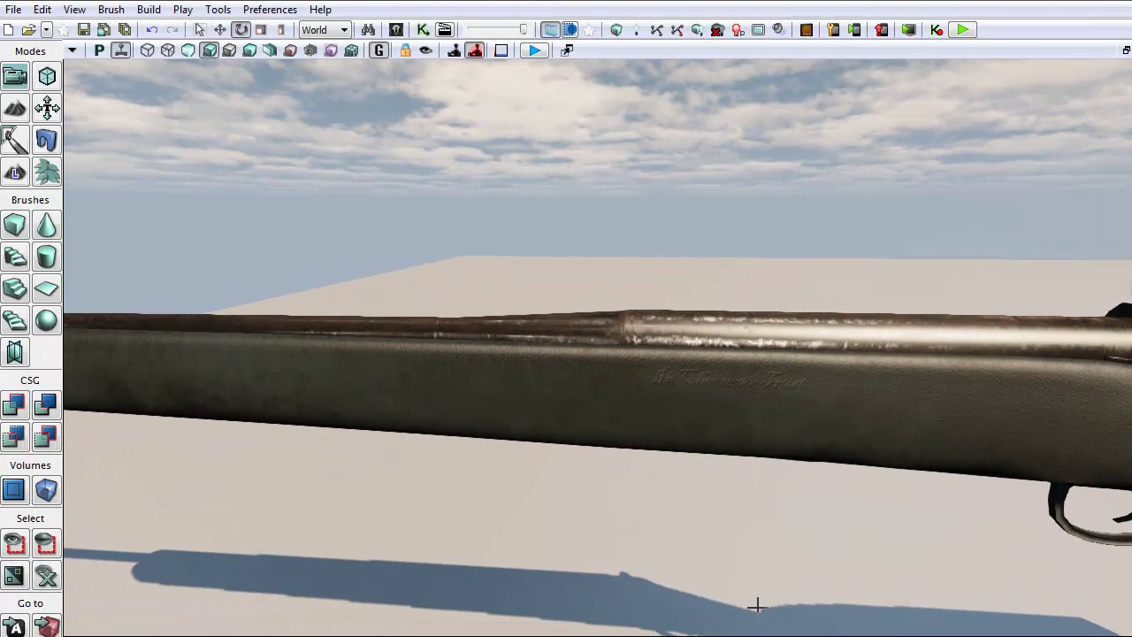
Step: Open the HuntingRifle_CubeMap texture's properties, search the textures for "ref", and select the CloudReflect texture
{"action": "left_click_drag", "start_coordinate": [757, 607], "coordinate": [757, 607]}
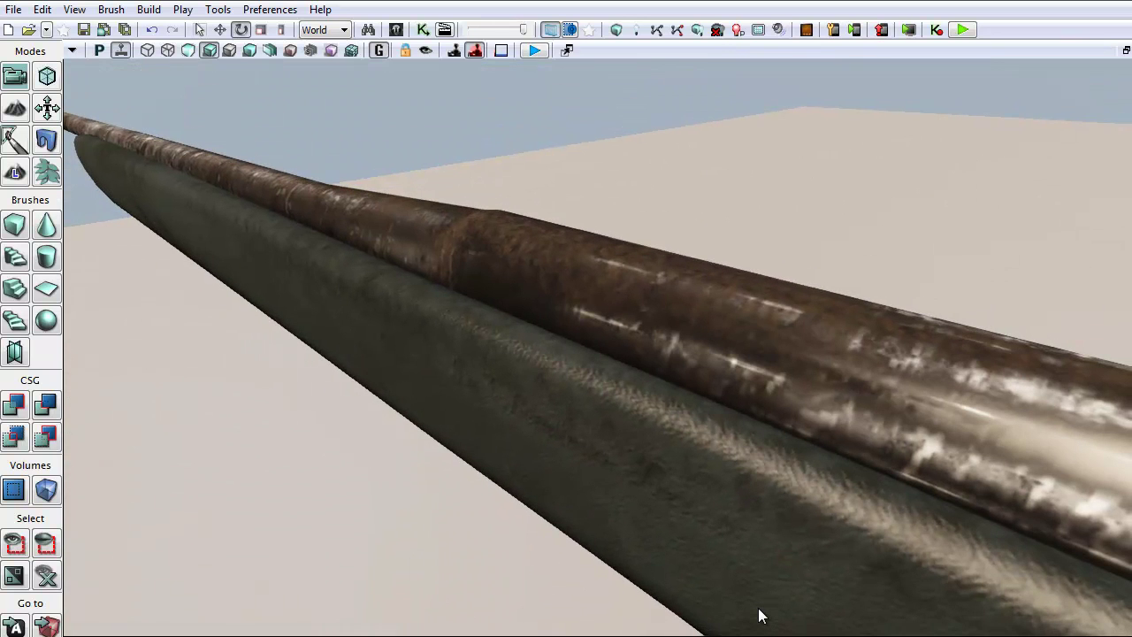
{"action": "key", "text": "alt+Tab"}
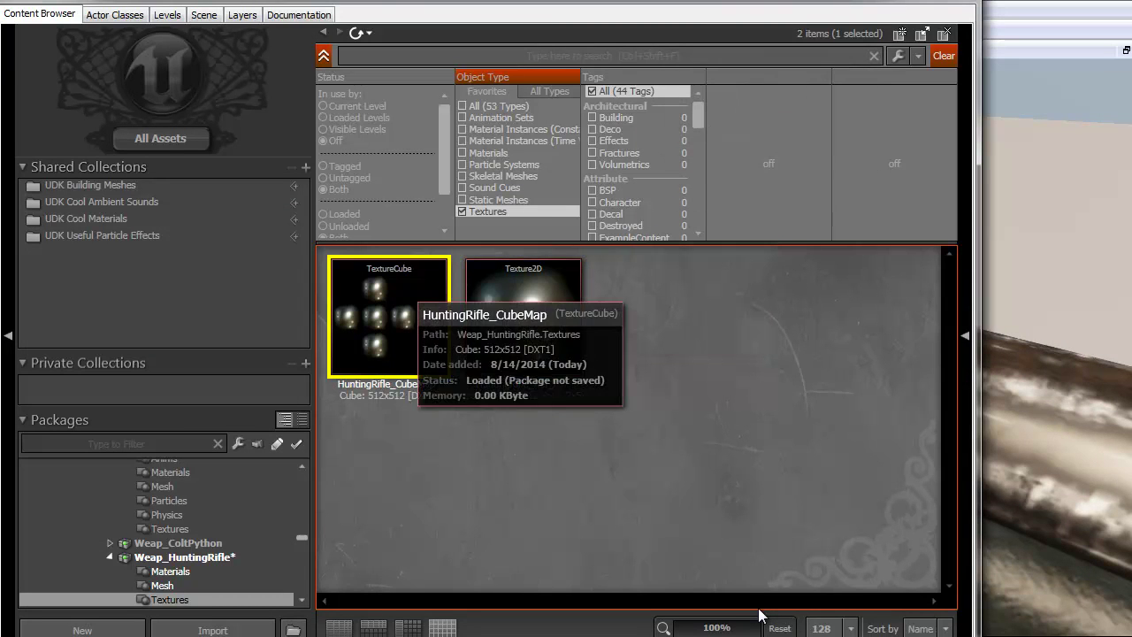
{"action": "double_click", "coordinate": [411, 294]}
{"action": "left_click_drag", "start_coordinate": [407, 15], "coordinate": [720, 81]}
{"action": "left_click", "coordinate": [602, 55]}
{"action": "type", "text": "ref"}
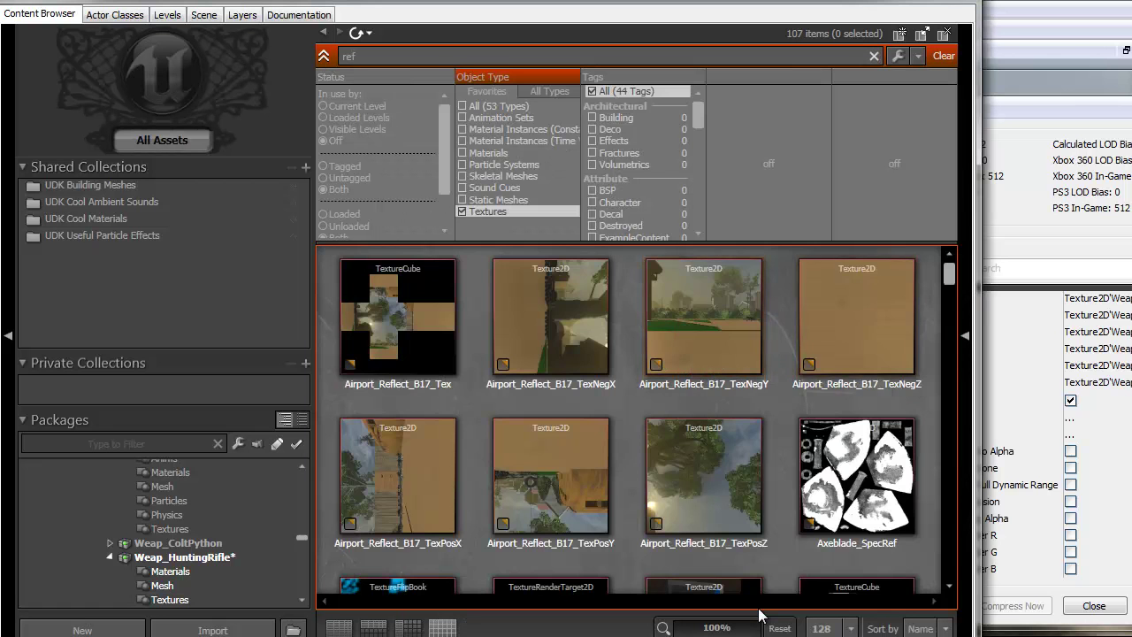
{"action": "scroll", "coordinate": [633, 420], "scroll_direction": "down", "scroll_amount": 20}
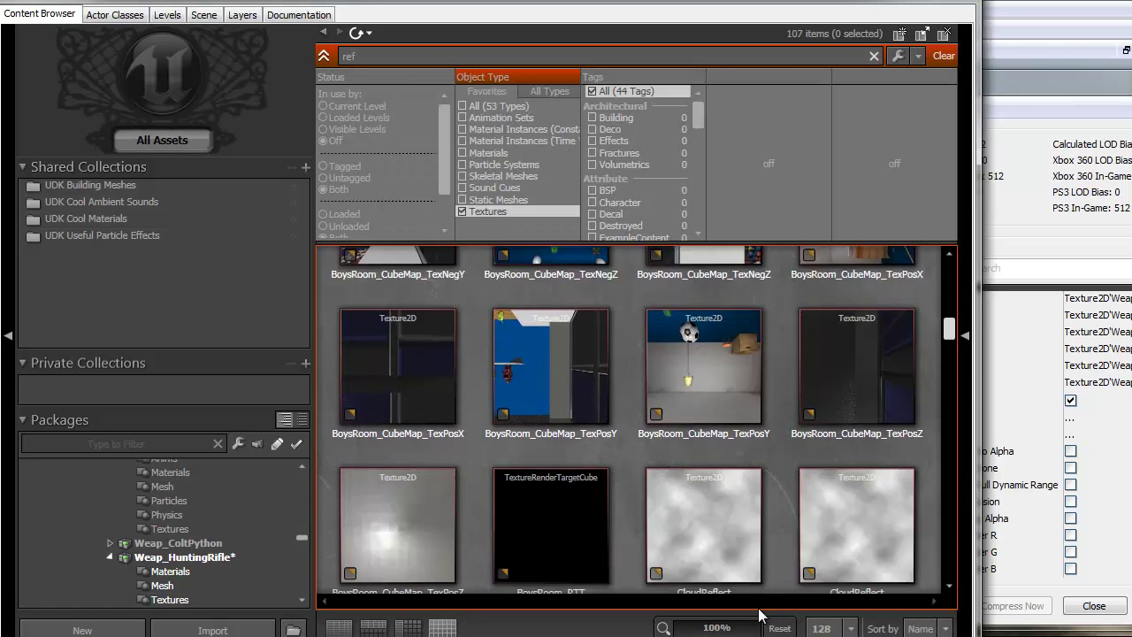
{"action": "left_click", "coordinate": [708, 390]}
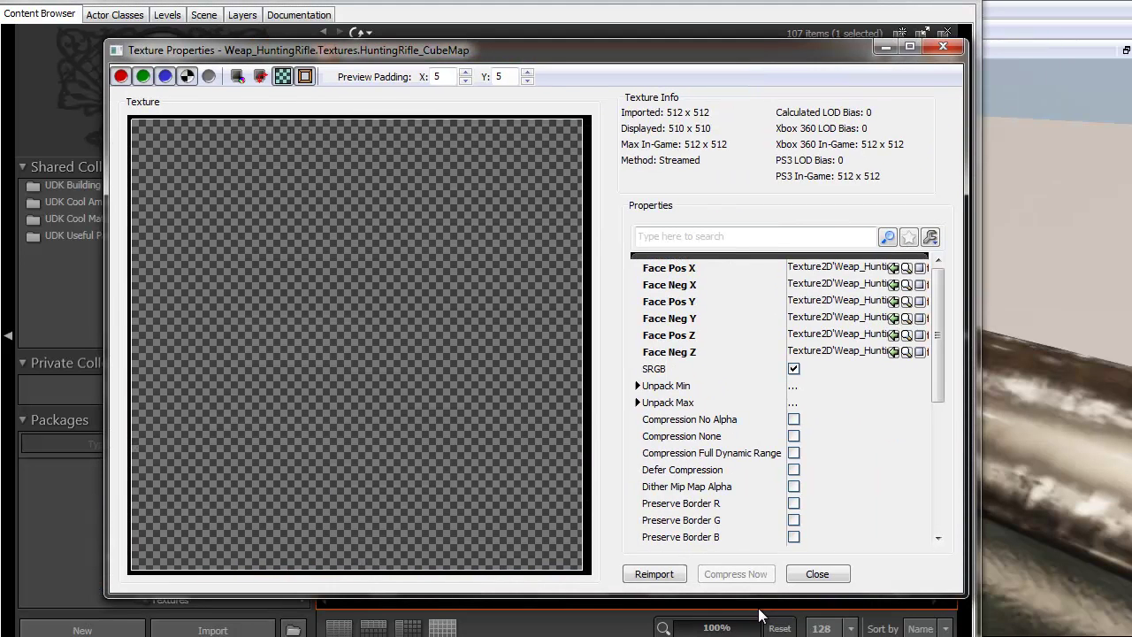
Step: Try CloudReflect on all six faces of HuntingRifle_CubeMap and examine the rifle's reflections in the level
{"action": "left_click", "coordinate": [894, 268]}
{"action": "left_click", "coordinate": [894, 285]}
{"action": "left_click", "coordinate": [894, 302]}
{"action": "left_click", "coordinate": [894, 319]}
{"action": "left_click", "coordinate": [894, 336]}
{"action": "left_click", "coordinate": [894, 352]}
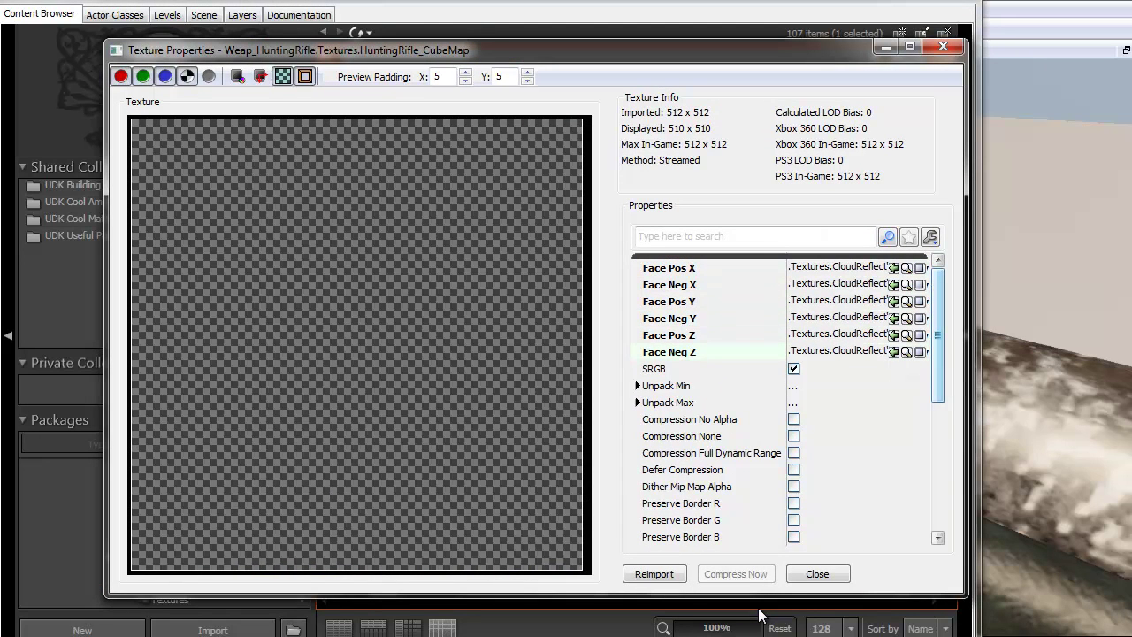
{"action": "left_click", "coordinate": [886, 47]}
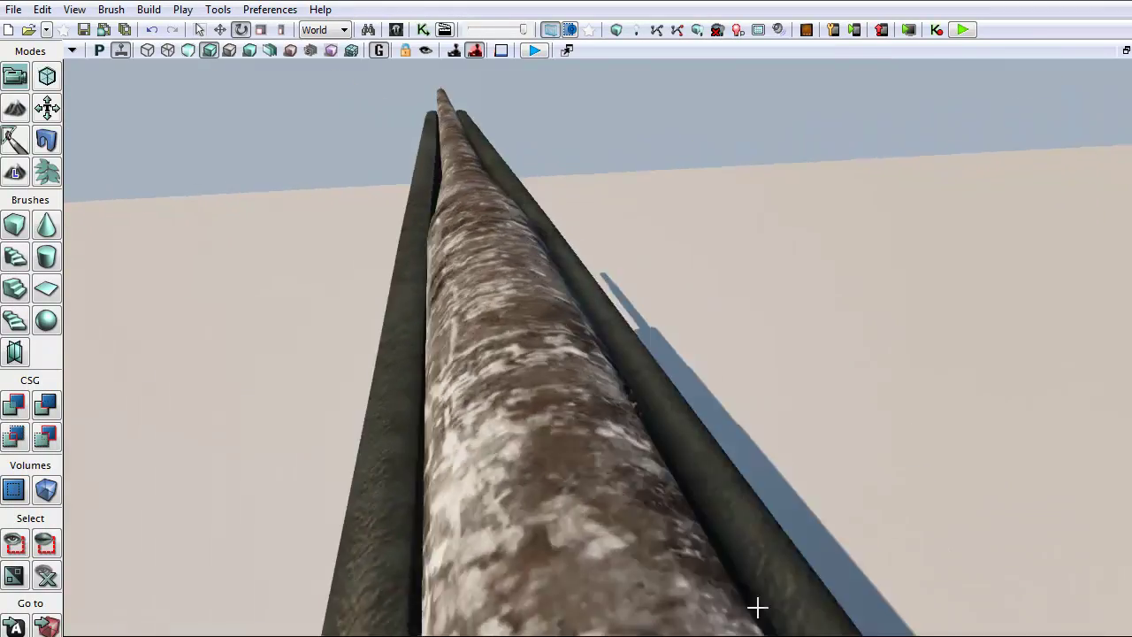
{"action": "right_click_drag", "start_coordinate": [759, 608], "coordinate": [758, 608]}
{"action": "right_click_drag", "start_coordinate": [758, 608], "coordinate": [758, 608]}
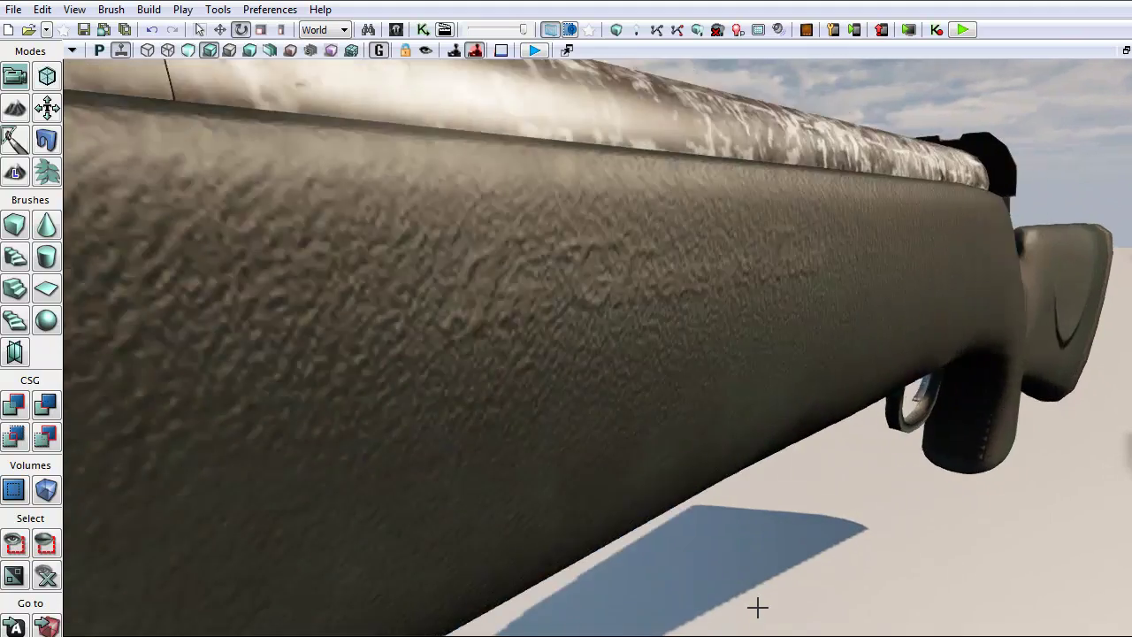
Step: Clear the asset filters, return to the Weap_HuntingRifle textures, and inspect the HuntingRifle_Ref_Dir texture
{"action": "key", "text": "alt+Tab"}
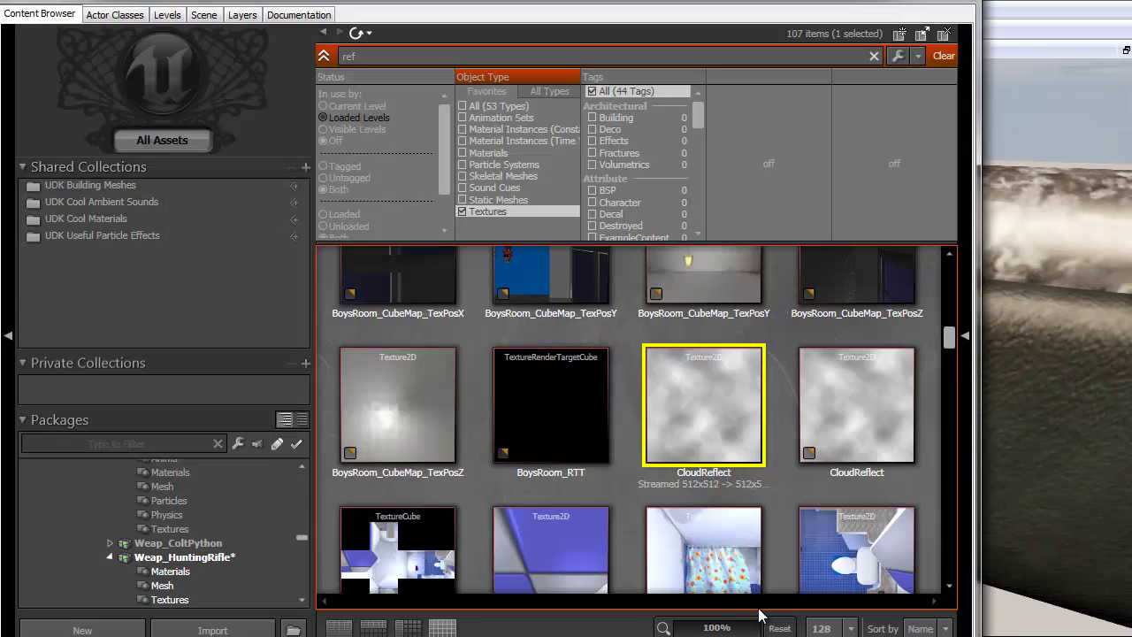
{"action": "left_click", "coordinate": [944, 55]}
{"action": "scroll", "coordinate": [142, 517], "scroll_direction": "down", "scroll_amount": 2}
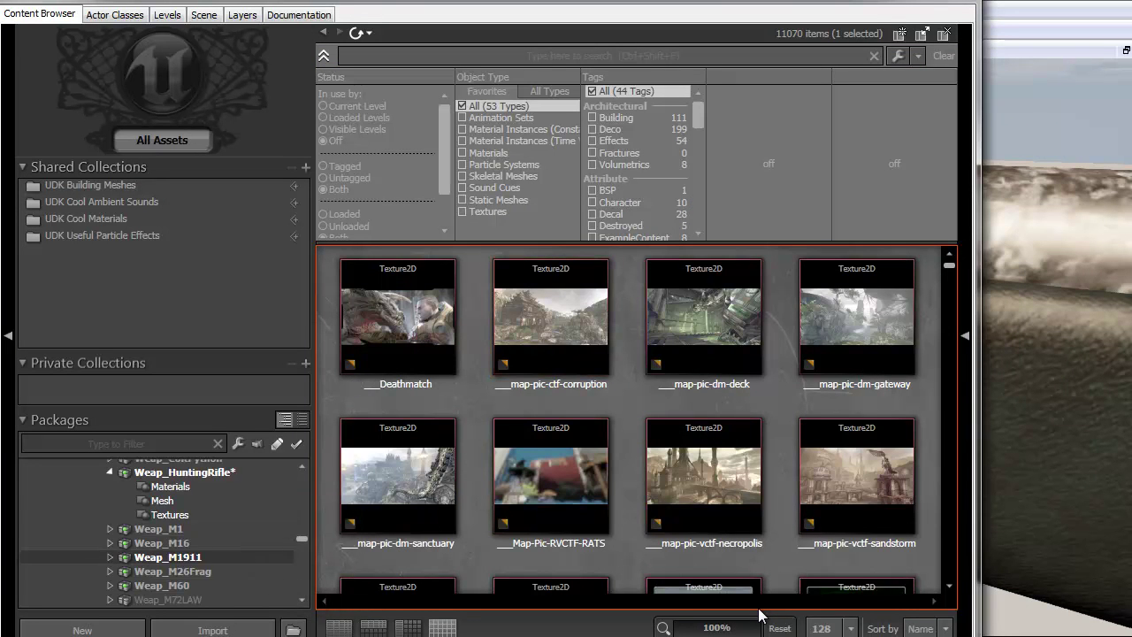
{"action": "left_click", "coordinate": [170, 514]}
{"action": "left_click", "coordinate": [534, 317]}
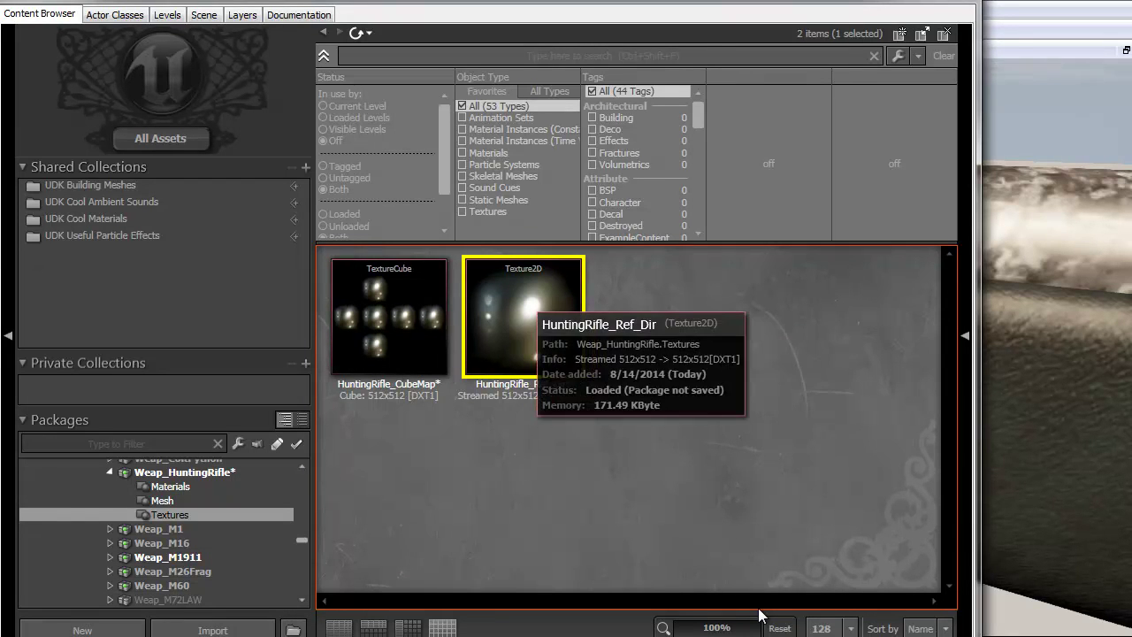
{"action": "double_click", "coordinate": [534, 304]}
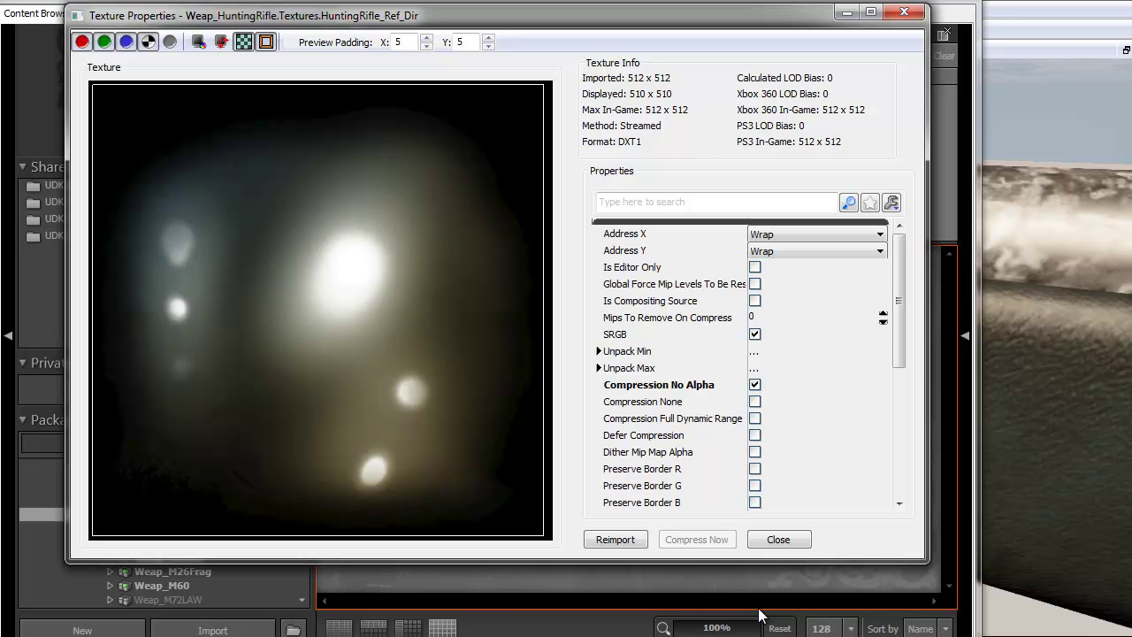
{"action": "left_click", "coordinate": [779, 539]}
Step: Start exporting HuntingRifle_Ref_Dir to a file and browse to the RATSGame folder under UDK-2014-02, Development, Src
{"action": "right_click", "coordinate": [506, 312]}
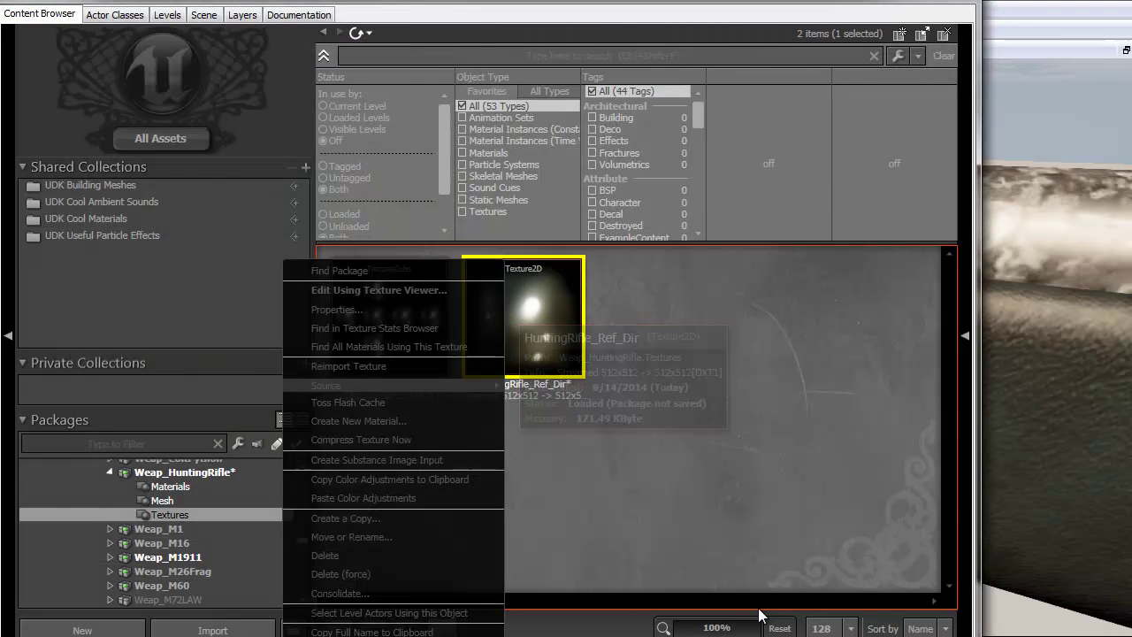
{"action": "key", "text": "Up"}
{"action": "key", "text": "Up"}
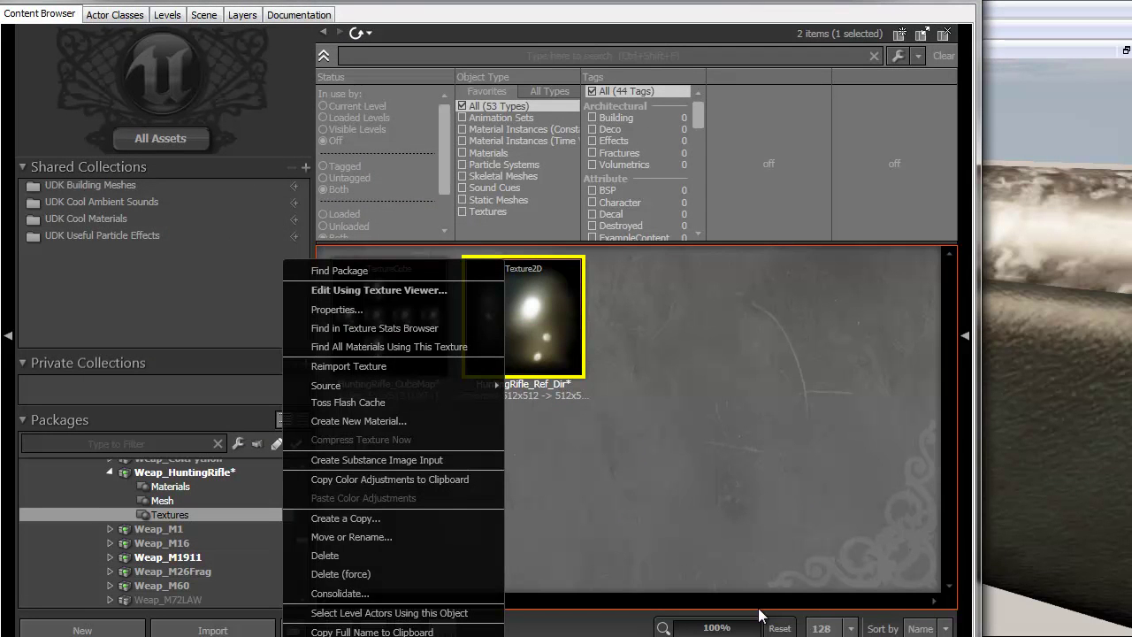
{"action": "key", "text": "Return"}
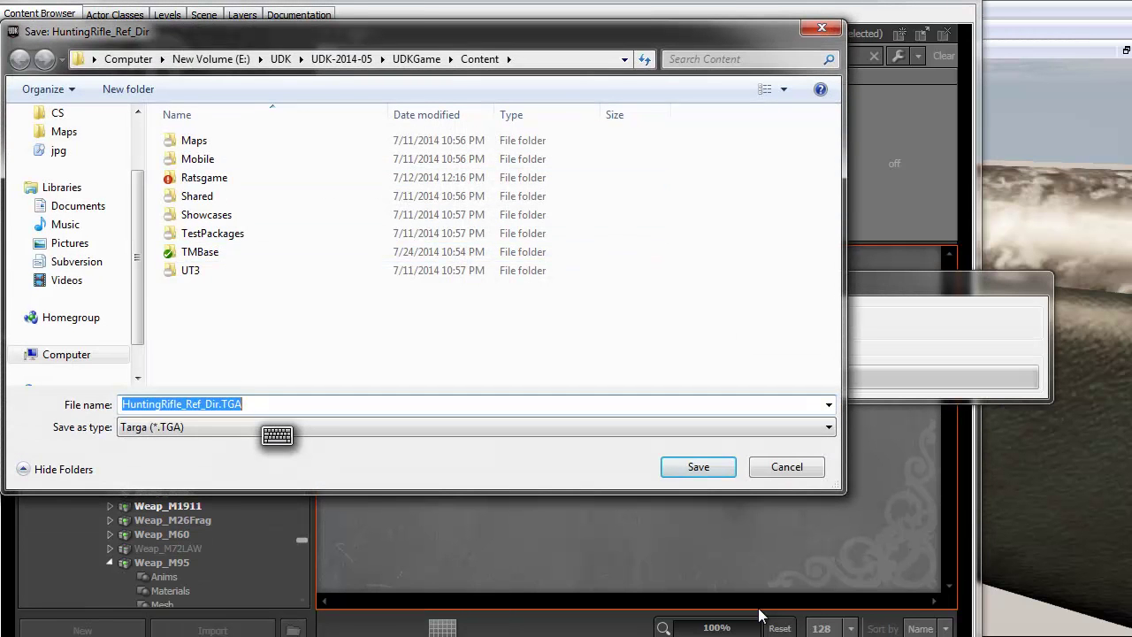
{"action": "left_click", "coordinate": [281, 59]}
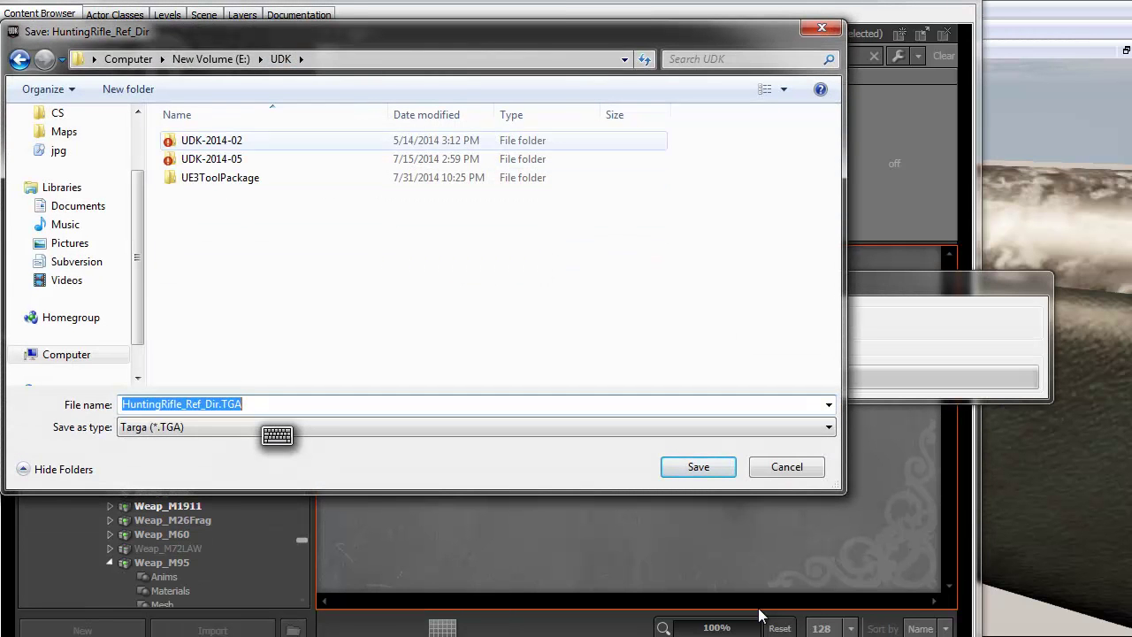
{"action": "double_click", "coordinate": [213, 140]}
{"action": "left_click", "coordinate": [212, 159]}
{"action": "double_click", "coordinate": [212, 160]}
{"action": "double_click", "coordinate": [196, 159]}
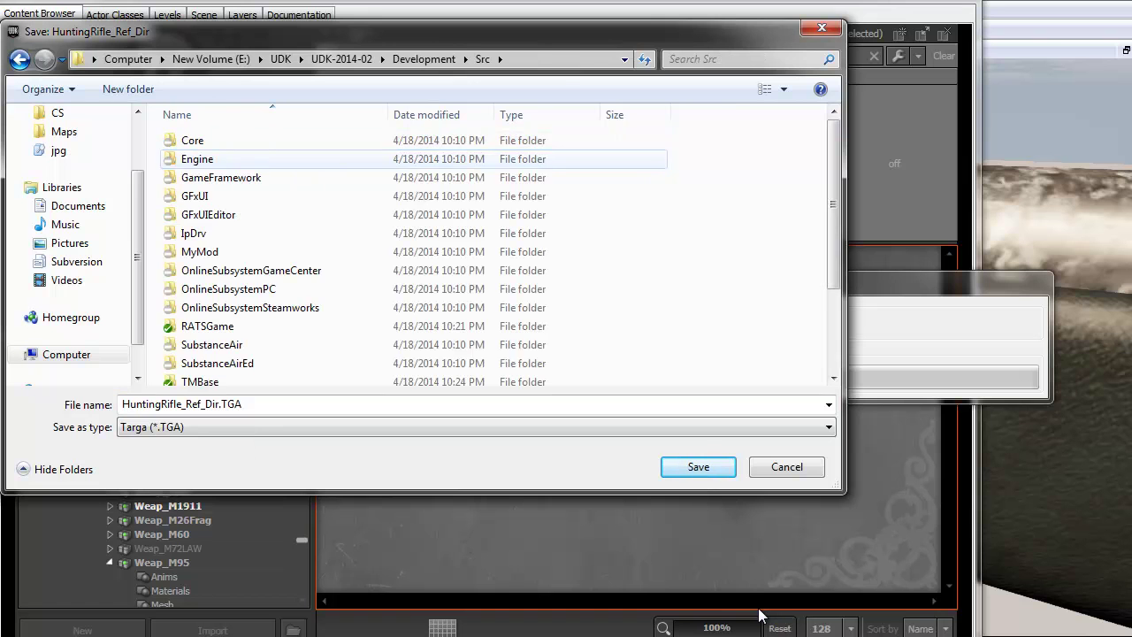
{"action": "left_click", "coordinate": [207, 326]}
{"action": "key", "text": "Return"}
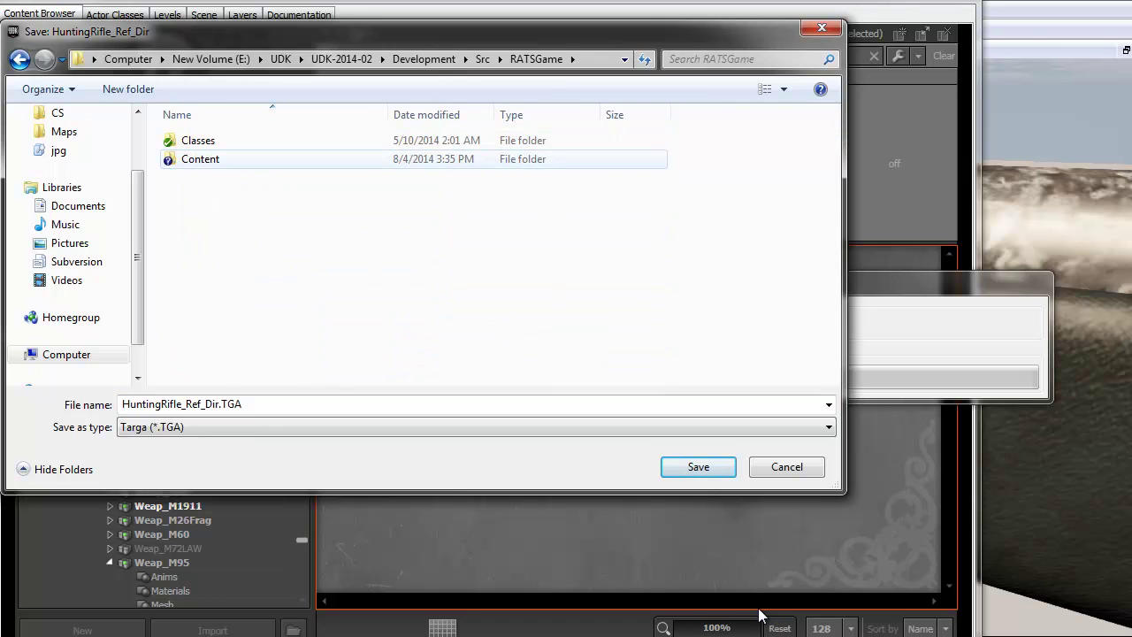
Step: Save the exported texture as HuntingRifle_Ref_Dir.TGA in RATSGame's Content\TEXTURES folder
{"action": "key", "text": "Down"}
{"action": "key", "text": "Return"}
{"action": "key", "text": "Down"}
{"action": "key", "text": "Down"}
{"action": "key", "text": "Down"}
{"action": "key", "text": "Down"}
{"action": "key", "text": "Down"}
{"action": "key", "text": "Down"}
{"action": "key", "text": "Down"}
{"action": "key", "text": "Down"}
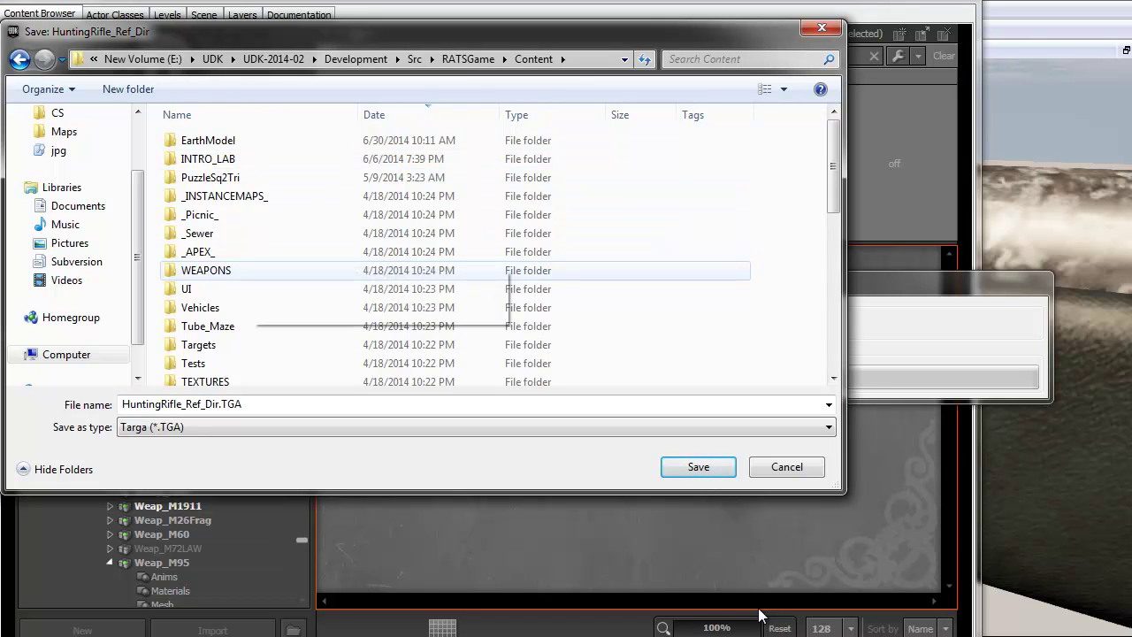
{"action": "key", "text": "Down"}
{"action": "key", "text": "Down"}
{"action": "key", "text": "Down"}
{"action": "key", "text": "Down"}
{"action": "key", "text": "Down"}
{"action": "key", "text": "Down"}
{"action": "key", "text": "Return"}
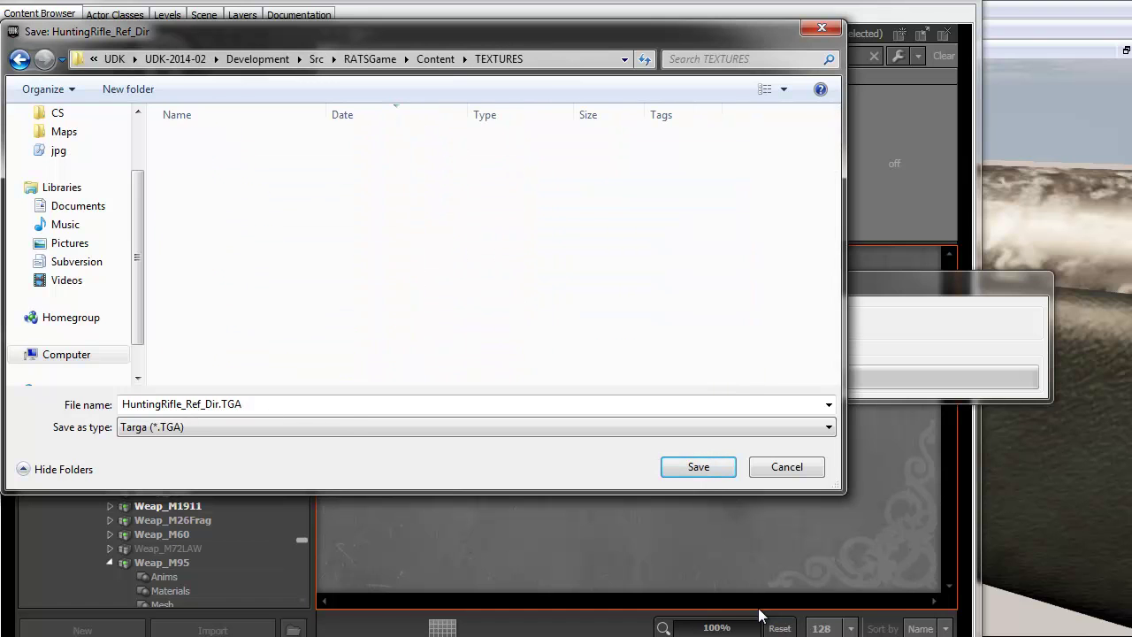
{"action": "key", "text": "Down"}
{"action": "key", "text": "Down"}
{"action": "key", "text": "Down"}
{"action": "key", "text": "Down"}
{"action": "key", "text": "Down"}
{"action": "key", "text": "Down"}
{"action": "key", "text": "Down"}
{"action": "key", "text": "Down"}
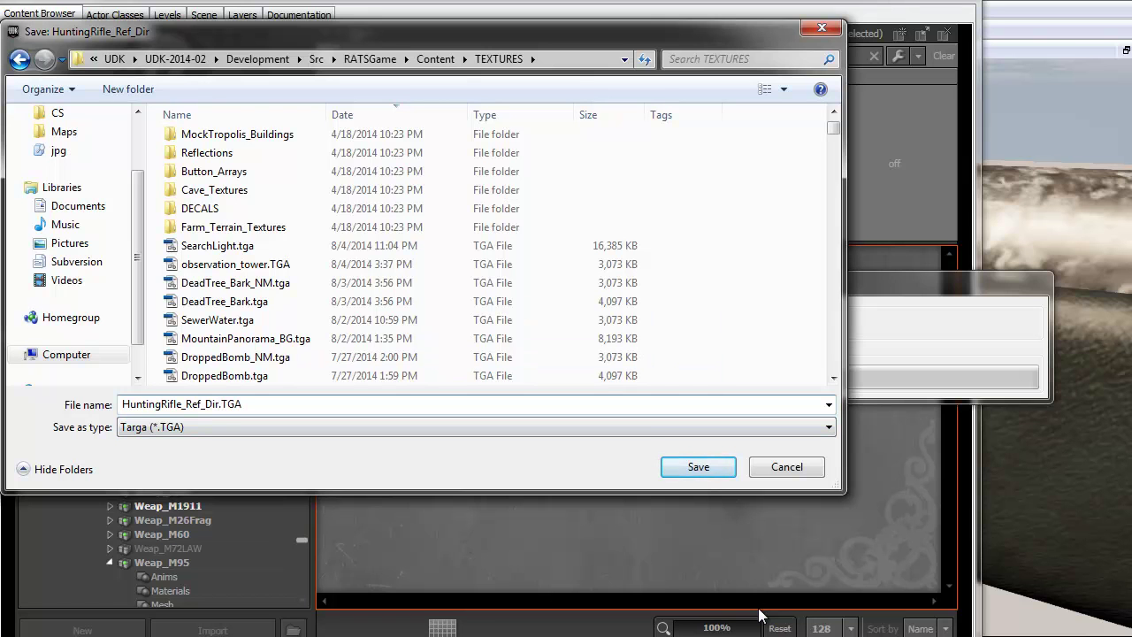
{"action": "key", "text": "Return"}
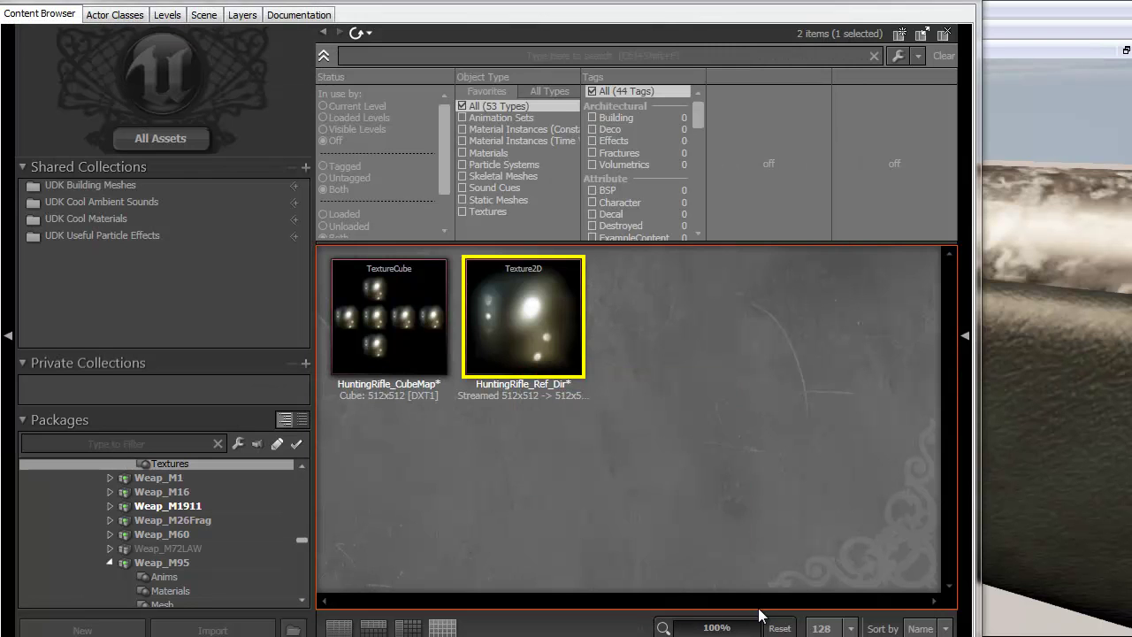
Step: Switch to Photoshop and open HuntingRifle_Ref_Dir.TGA from the TEXTURES folder
{"action": "key", "text": "alt+Tab"}
{"action": "key", "text": "ctrl+o"}
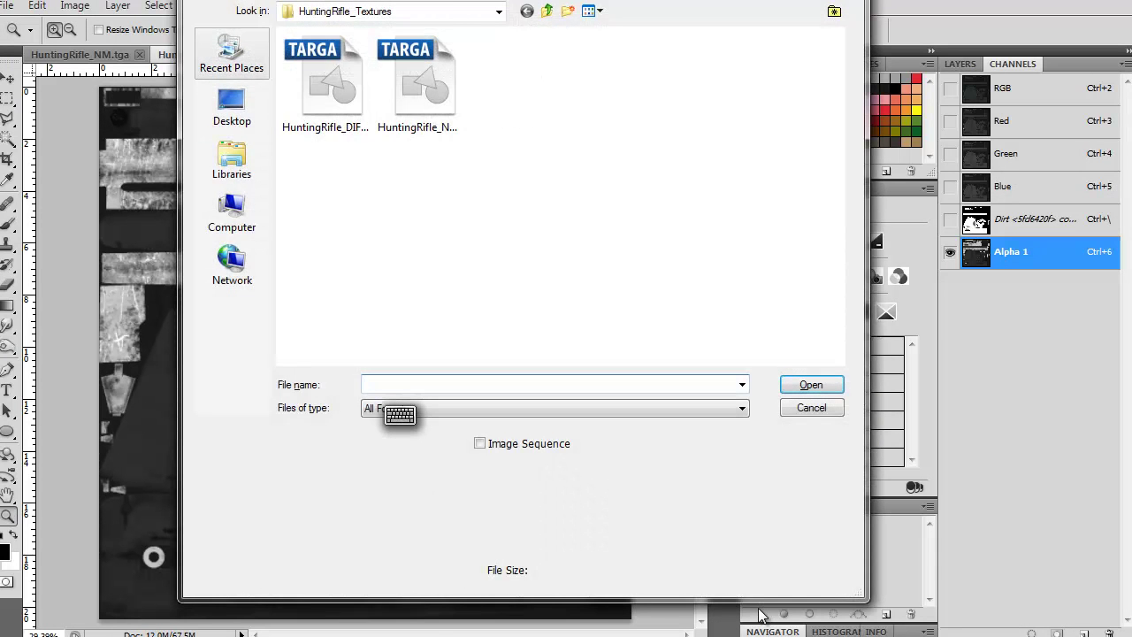
{"action": "left_click", "coordinate": [232, 55]}
{"action": "double_click", "coordinate": [330, 57]}
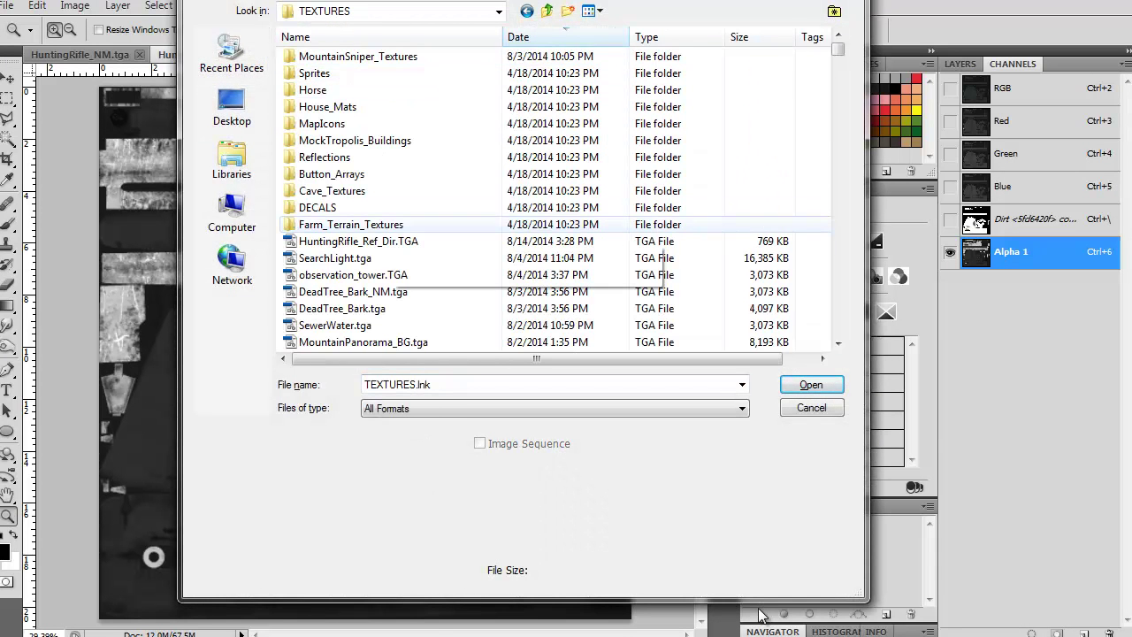
{"action": "key", "text": "Down"}
{"action": "key", "text": "Return"}
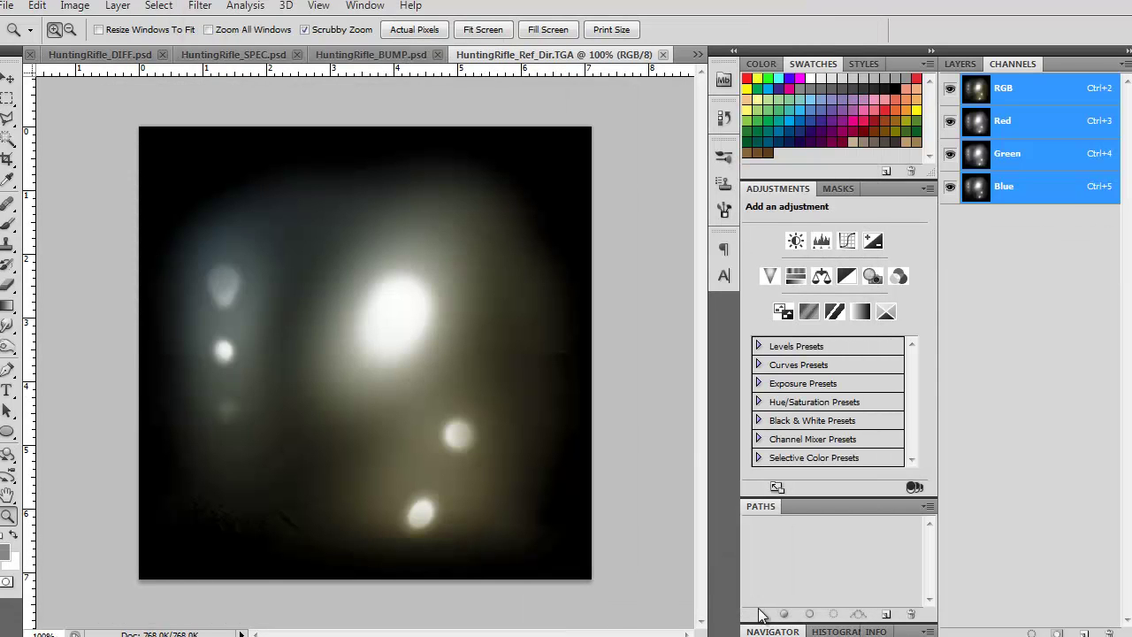
Step: Apply a Motion Blur to the whole HuntingRifle_Ref_Dir image at a -90° angle and a distance of 999 pixels
{"action": "left_click", "coordinate": [200, 5]}
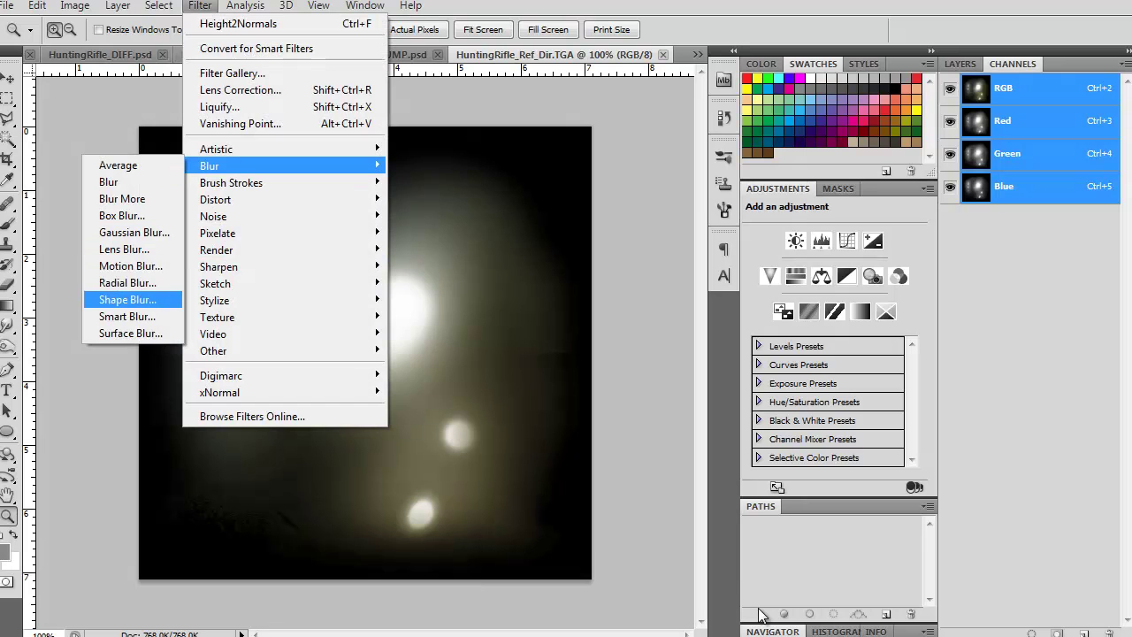
{"action": "key", "text": "Return"}
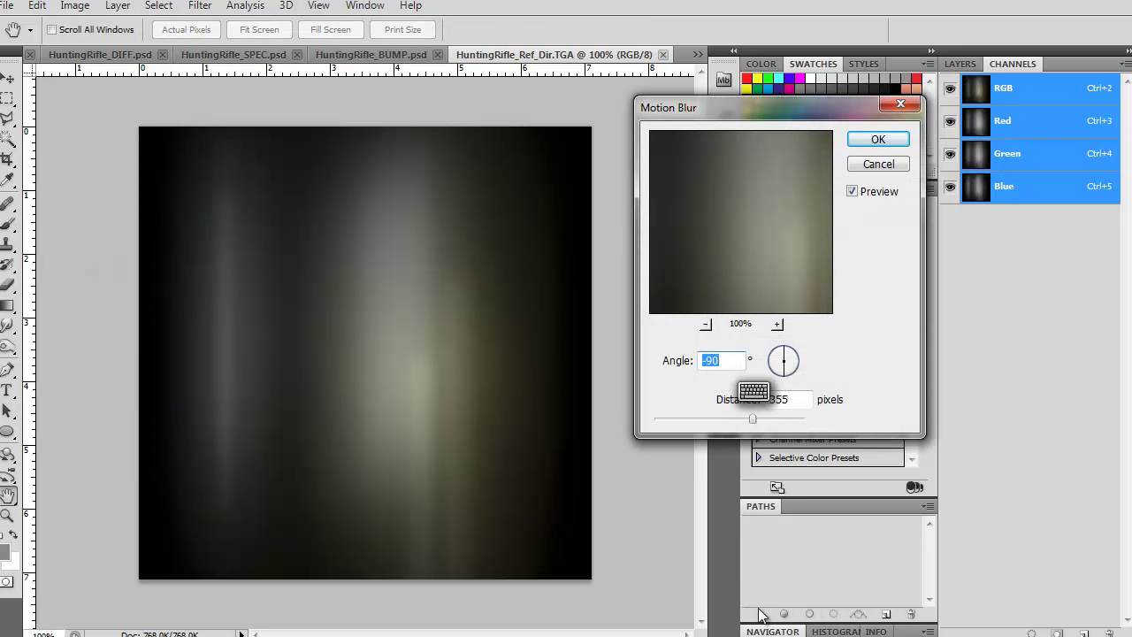
{"action": "left_click_drag", "start_coordinate": [781, 419], "coordinate": [805, 419]}
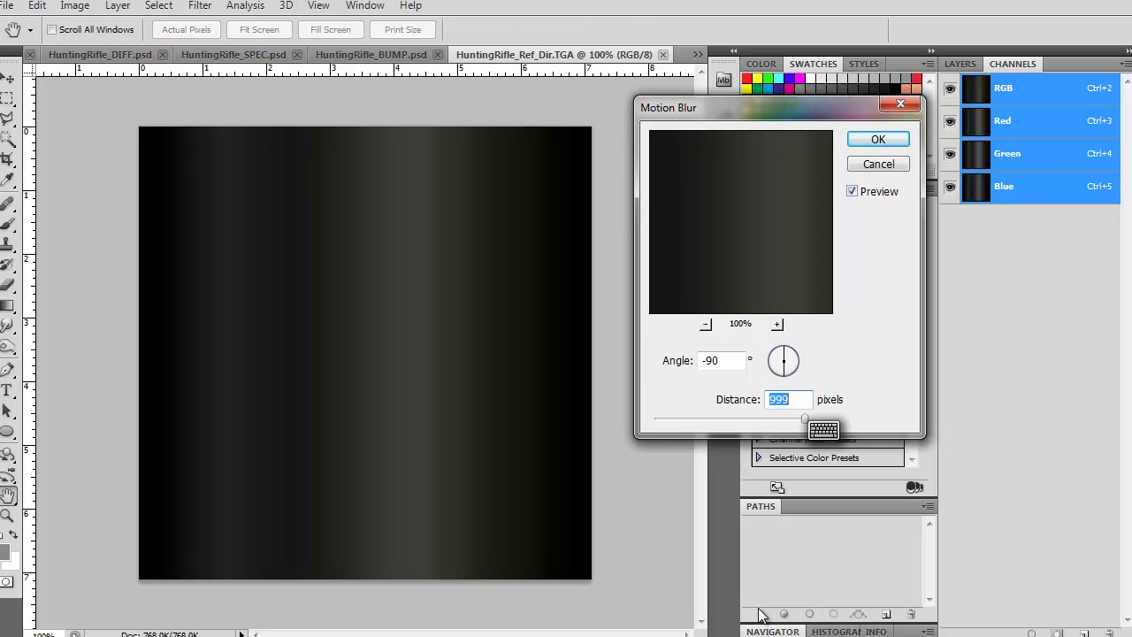
{"action": "key", "text": "Return"}
Step: Brighten the blurred reflection texture with Levels by lowering the RGB white input level, and save the file
{"action": "key", "text": "ctrl+l"}
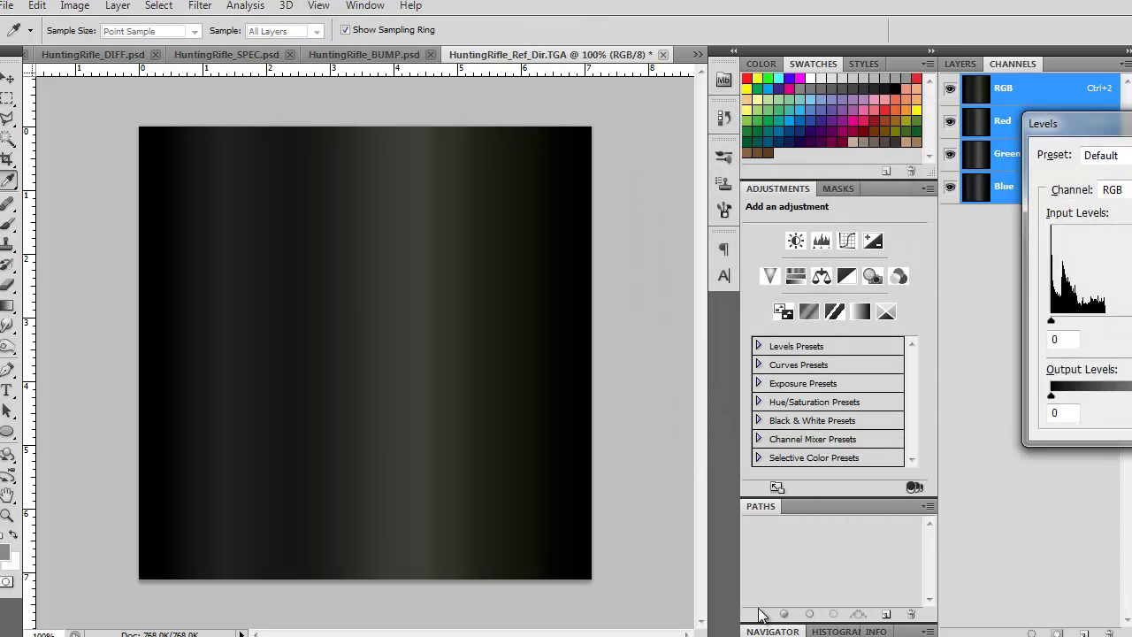
{"action": "left_click_drag", "start_coordinate": [1131, 320], "coordinate": [1109, 320]}
{"action": "key", "text": "shift+Up"}
{"action": "key", "text": "shift+Up"}
{"action": "key", "text": "shift+Up"}
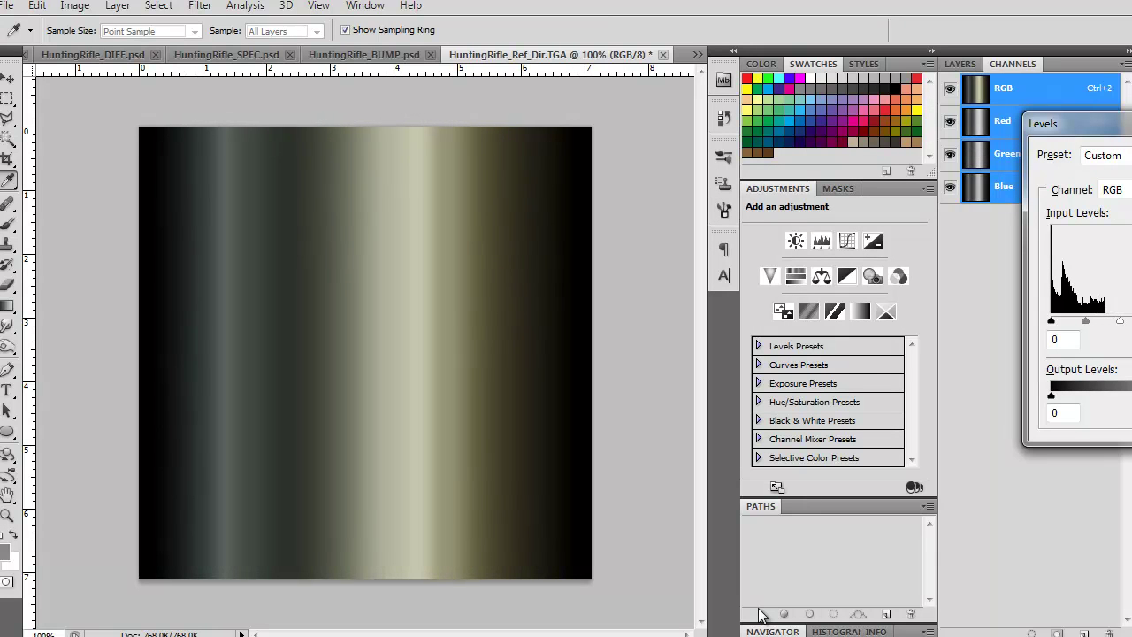
{"action": "key", "text": "Return"}
{"action": "key", "text": "z"}
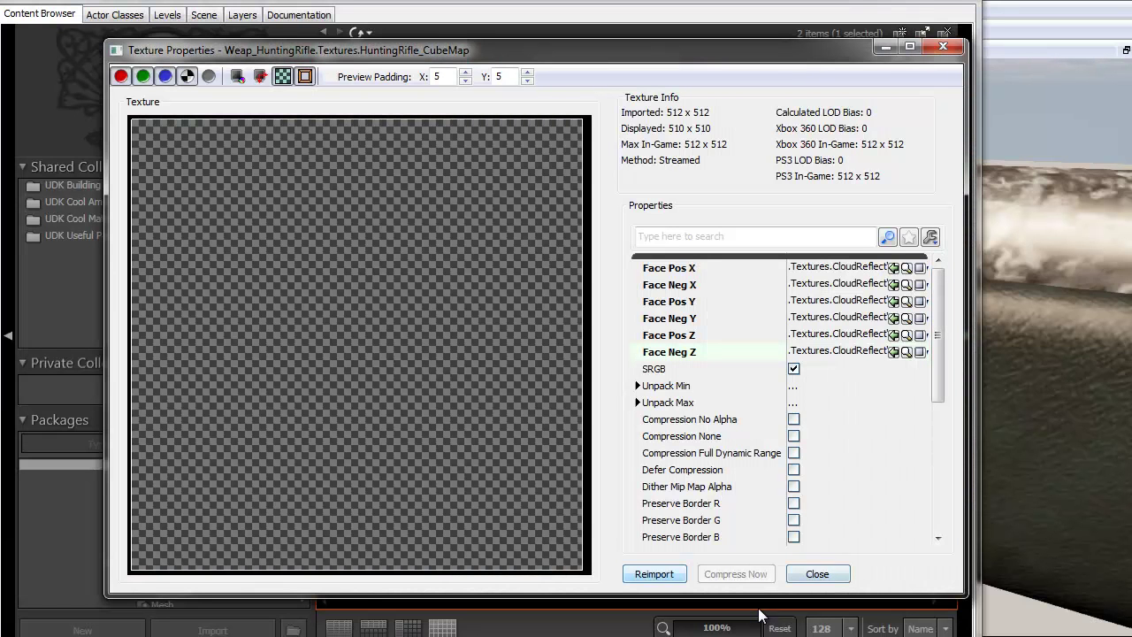
Step: Switch to UDK and reimport the HuntingRifle_Ref_Dir texture from HuntingRifle_Ref_Dir.TGA in RATSGame's Content\TEXTURES folder
{"action": "left_click", "coordinate": [186, 76]}
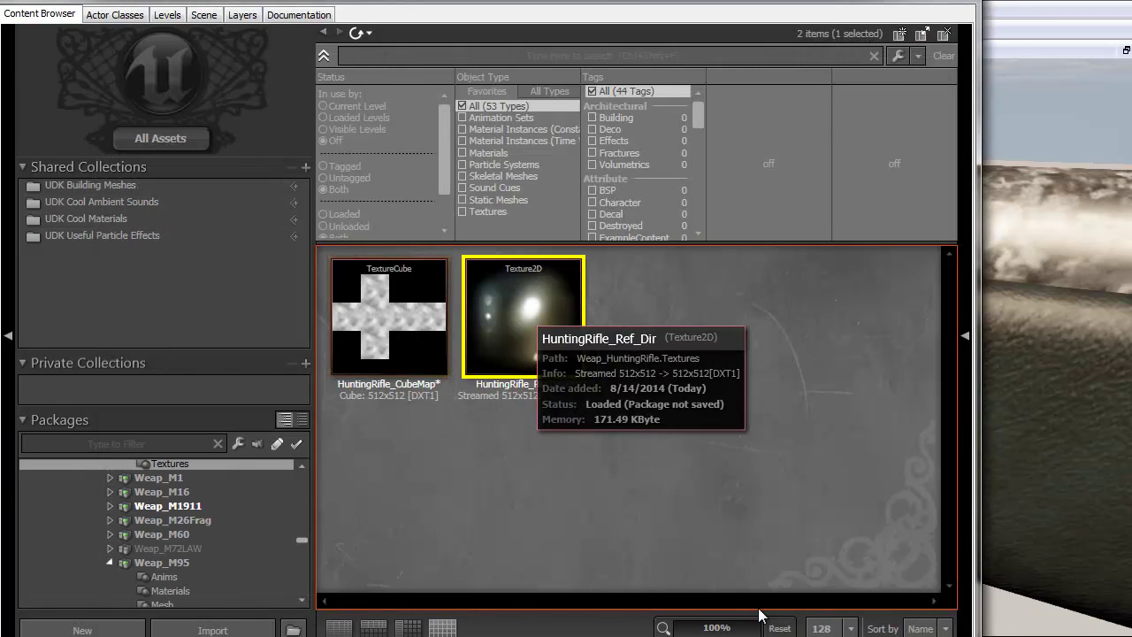
{"action": "right_click", "coordinate": [523, 319]}
{"action": "key", "text": "Down"}
{"action": "key", "text": "Down"}
{"action": "key", "text": "Down"}
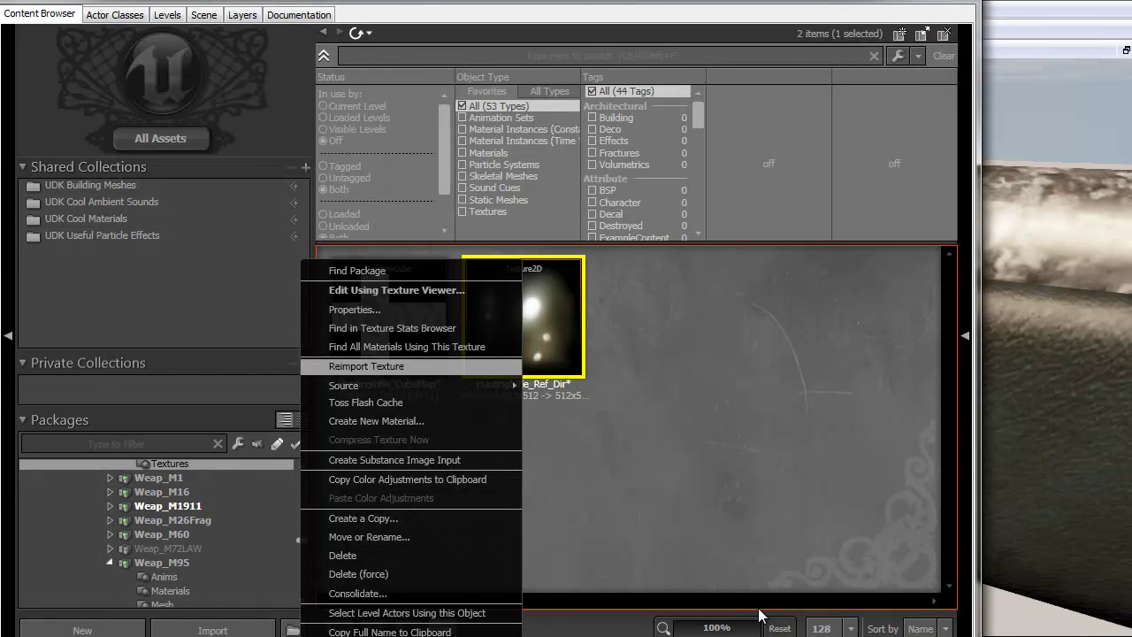
{"action": "key", "text": "Return"}
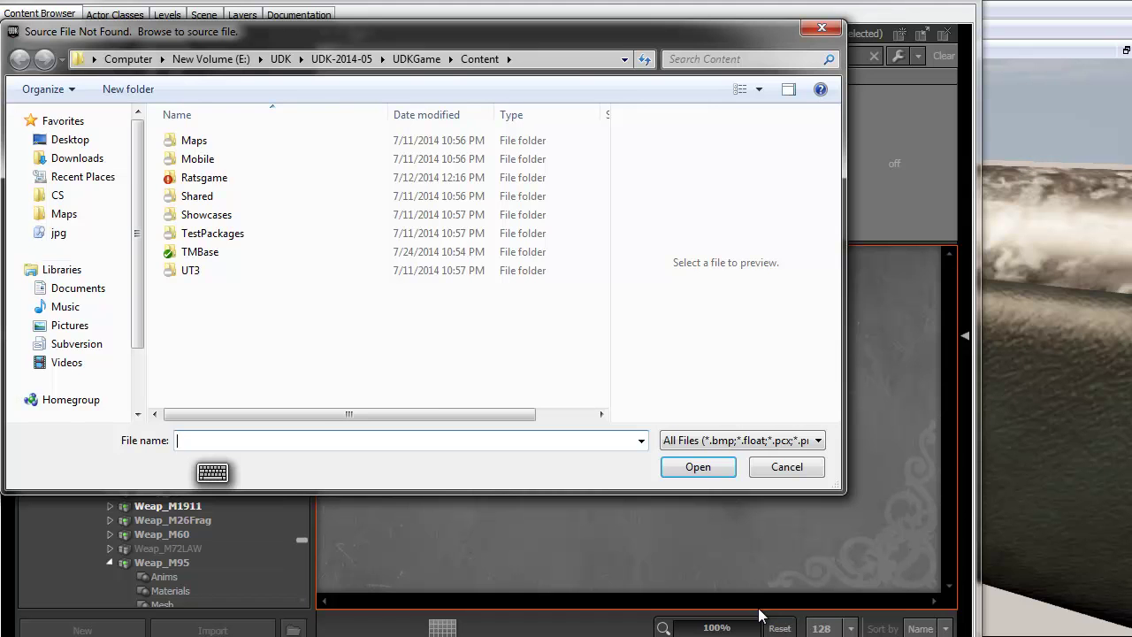
{"action": "left_click", "coordinate": [82, 177]}
{"action": "double_click", "coordinate": [204, 140]}
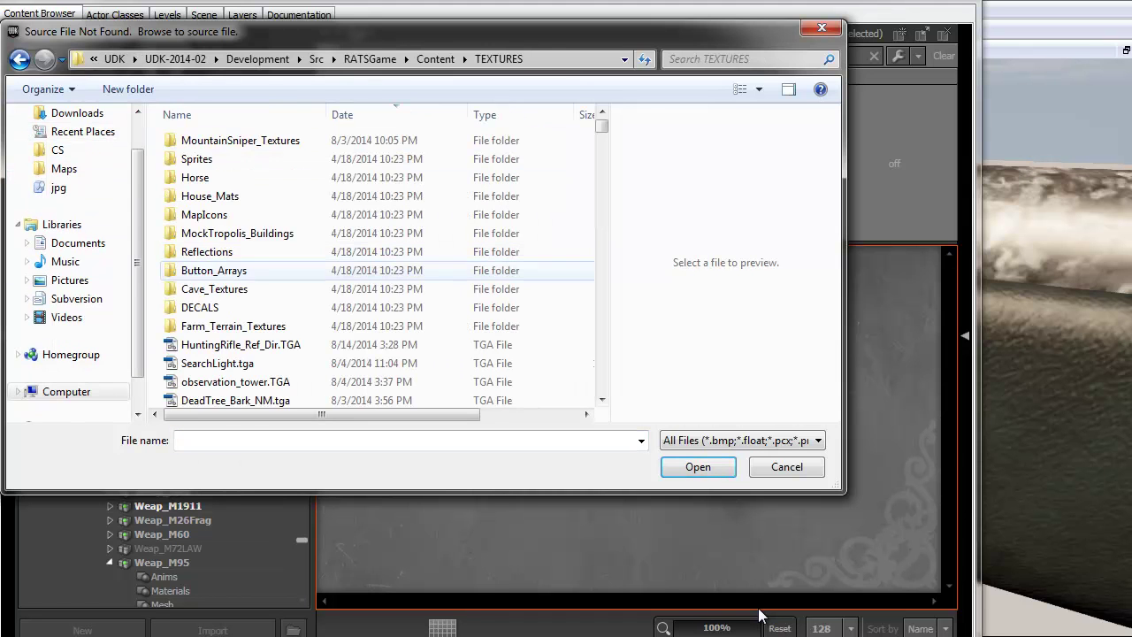
{"action": "scroll", "coordinate": [217, 292], "scroll_direction": "down", "scroll_amount": 1}
{"action": "double_click", "coordinate": [213, 304]}
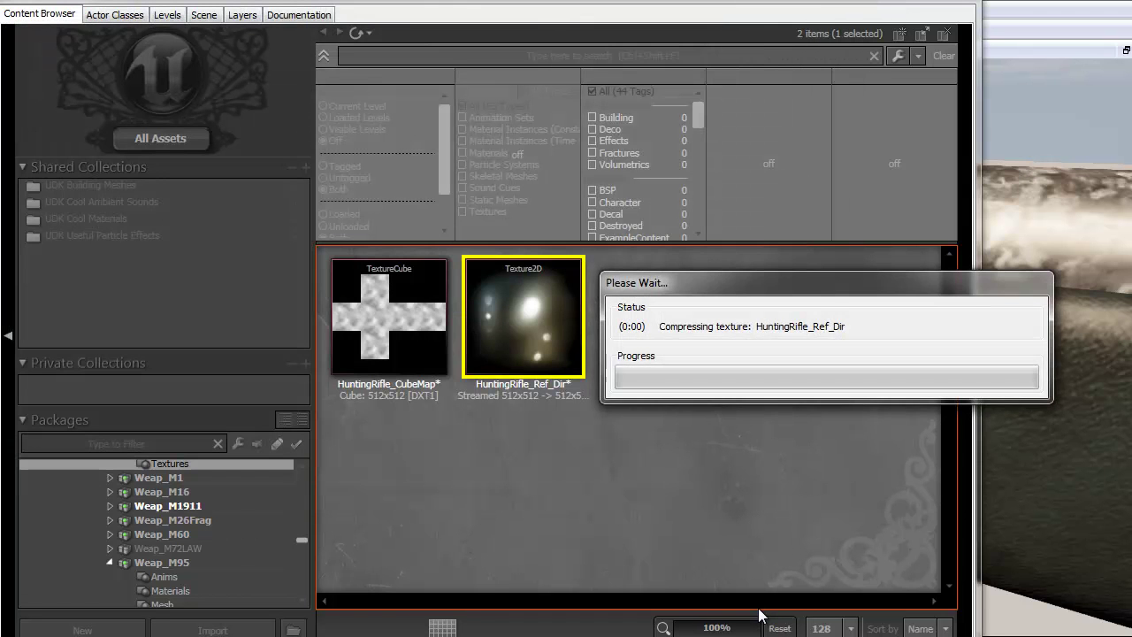
Step: Assign the HuntingRifle_Ref_Dir texture to the faces of HuntingRifle_CubeMap in its texture properties
{"action": "left_click", "coordinate": [400, 321]}
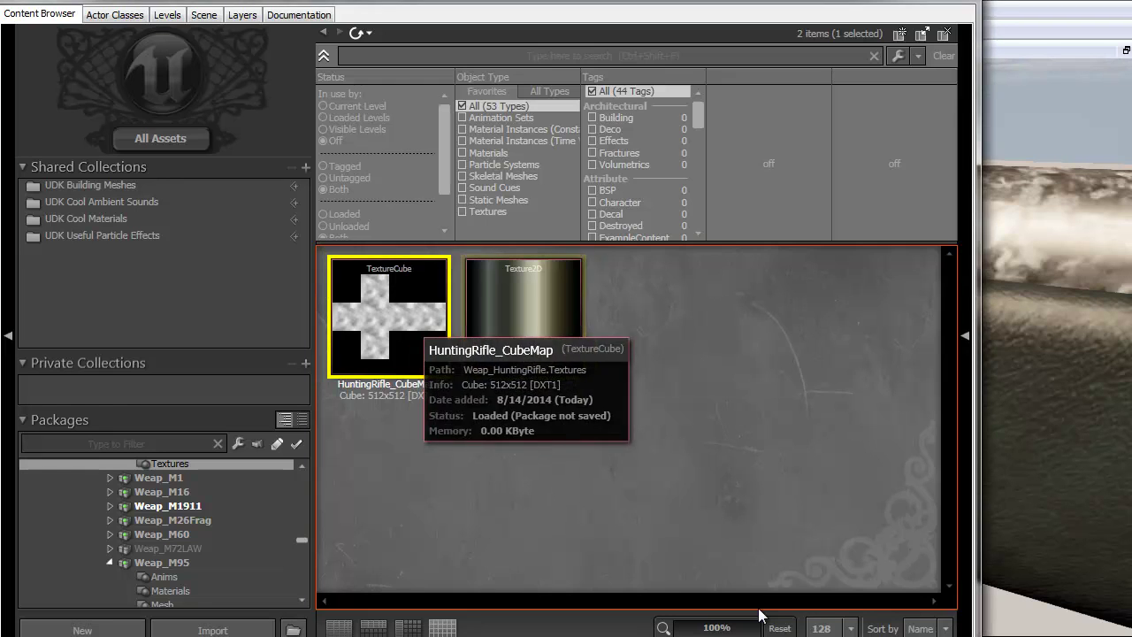
{"action": "double_click", "coordinate": [395, 314]}
{"action": "left_click_drag", "start_coordinate": [610, 50], "coordinate": [473, 326]}
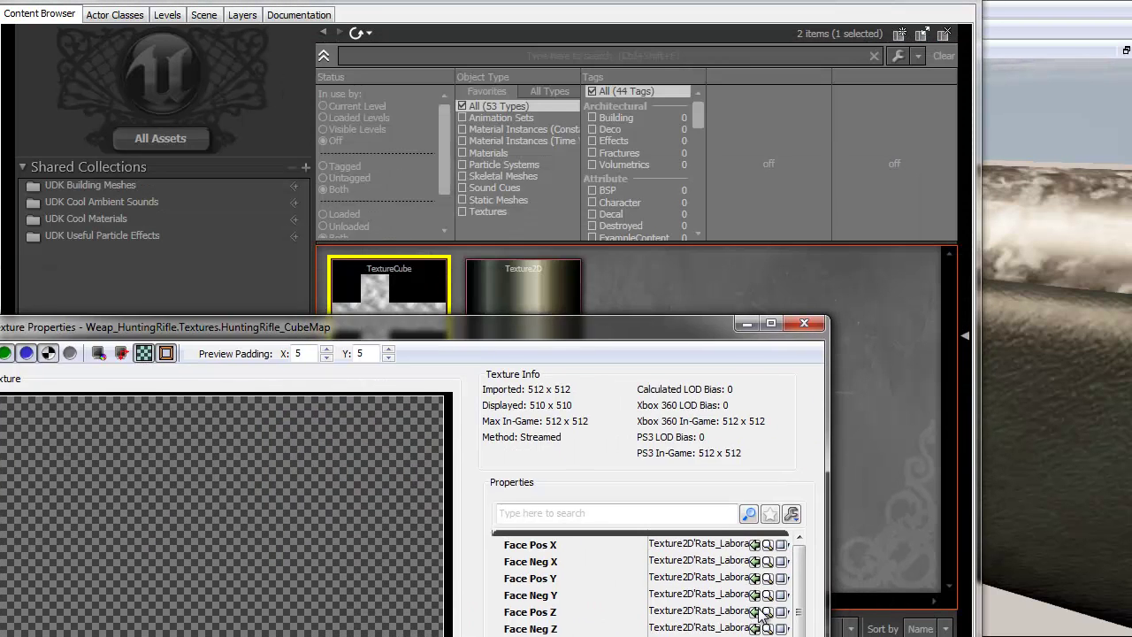
{"action": "left_click", "coordinate": [525, 312]}
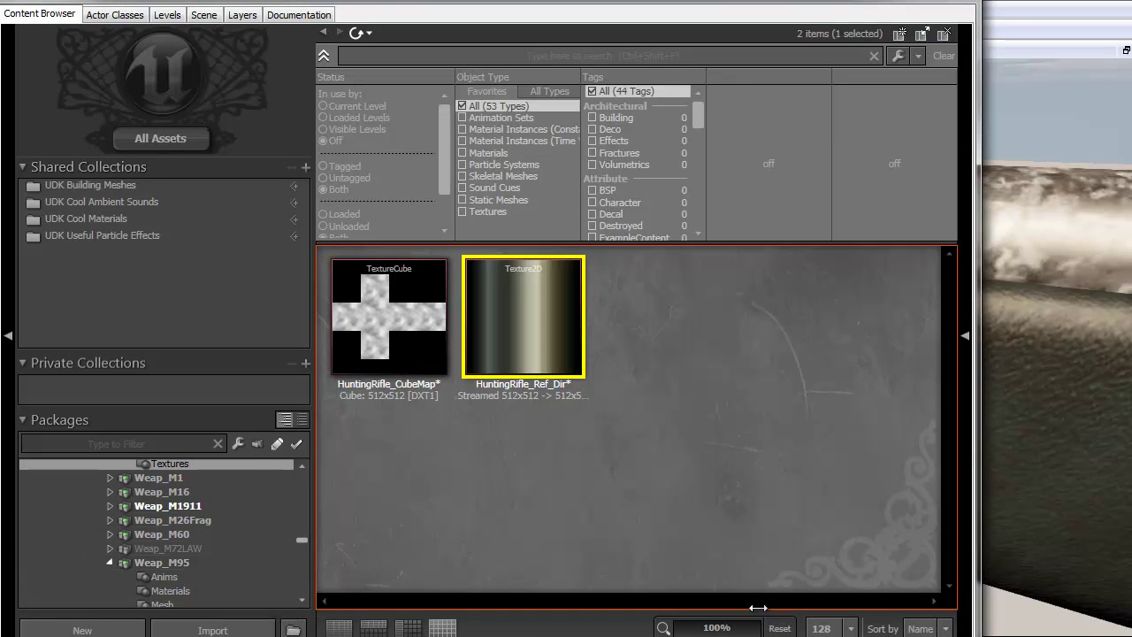
{"action": "mouse_move", "coordinate": [472, 313]}
{"action": "left_mouse_down"}
{"action": "mouse_move", "coordinate": [745, 27]}
{"action": "mouse_move", "coordinate": [718, 10]}
{"action": "left_mouse_up"}
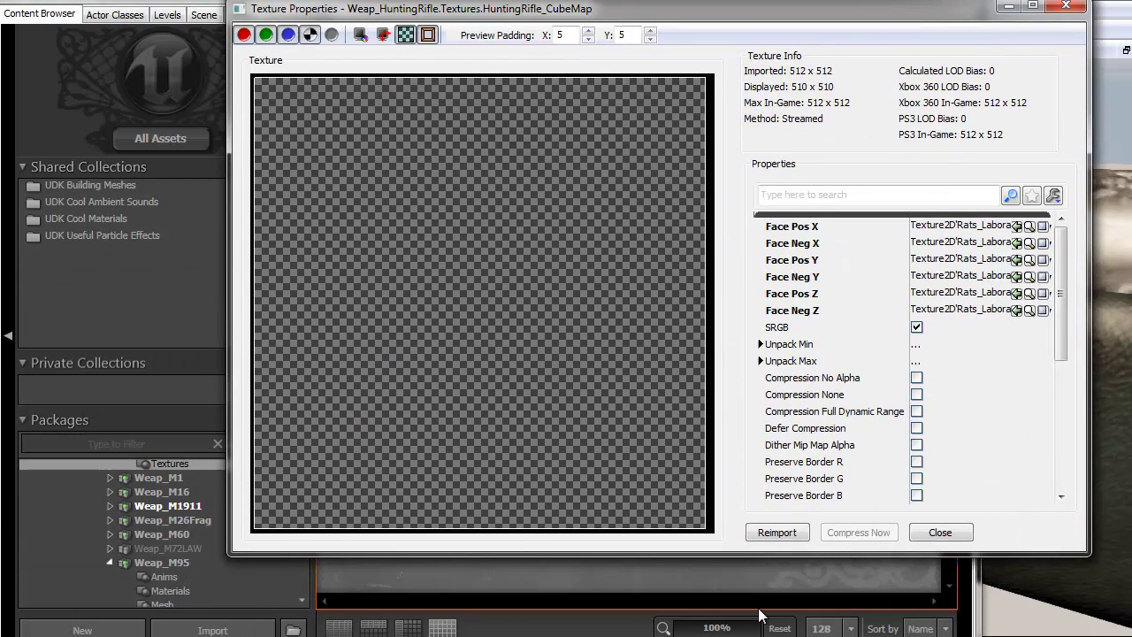
{"action": "left_click", "coordinate": [1016, 260]}
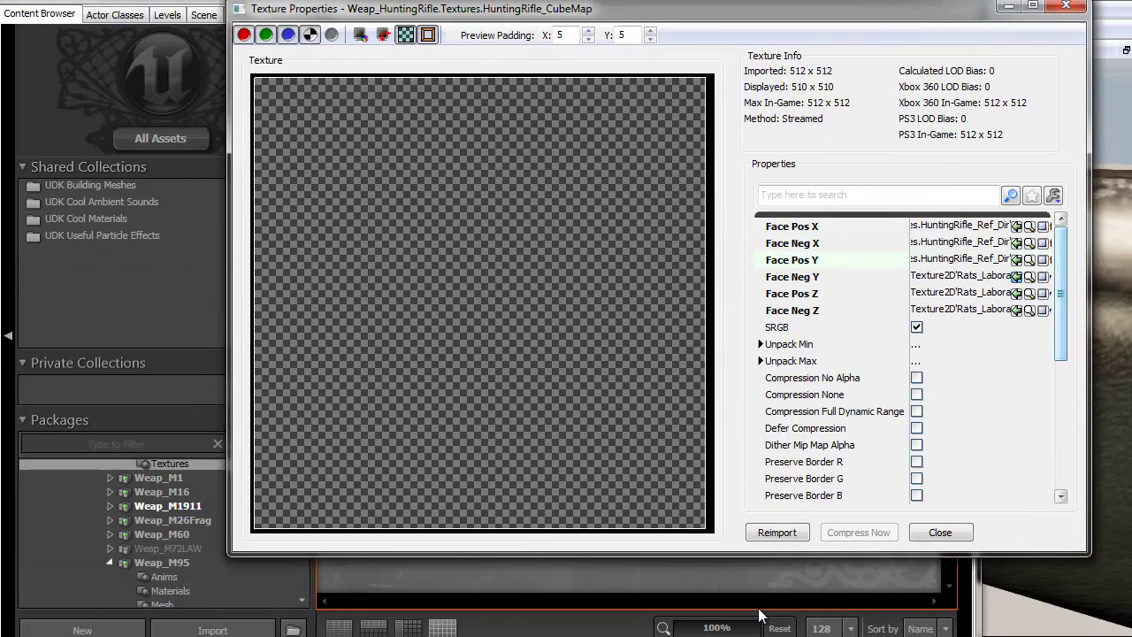
{"action": "key", "text": "Escape"}
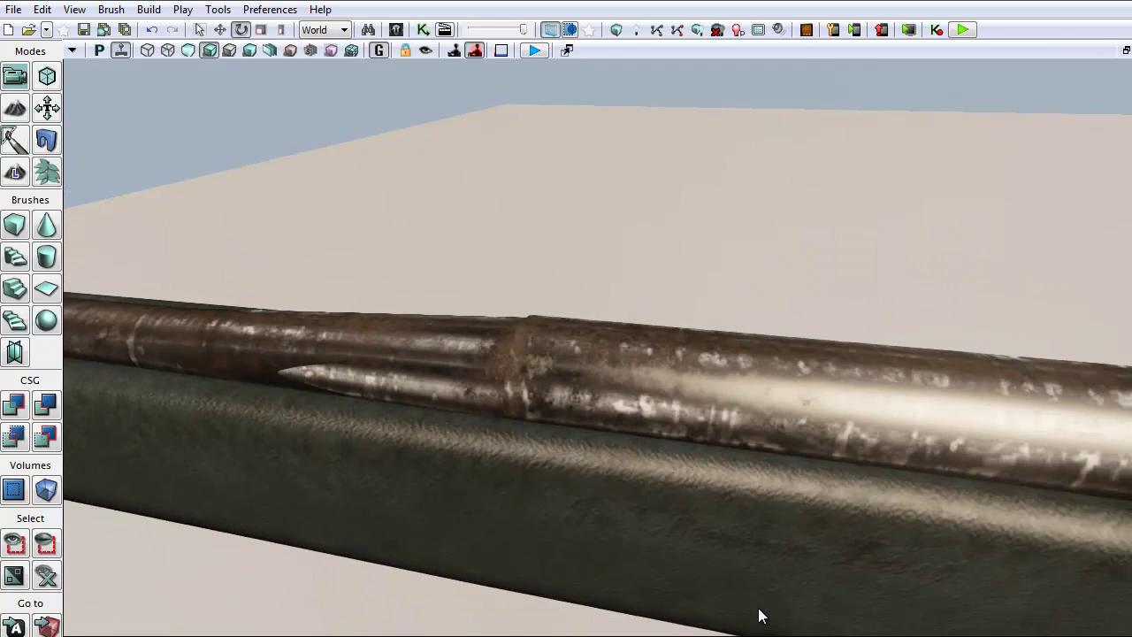
Step: Switch to Photoshop and rotate the HuntingRifle_Ref_Dir image 90° clockwise so its light bands run horizontally
{"action": "key", "text": "alt+Tab"}
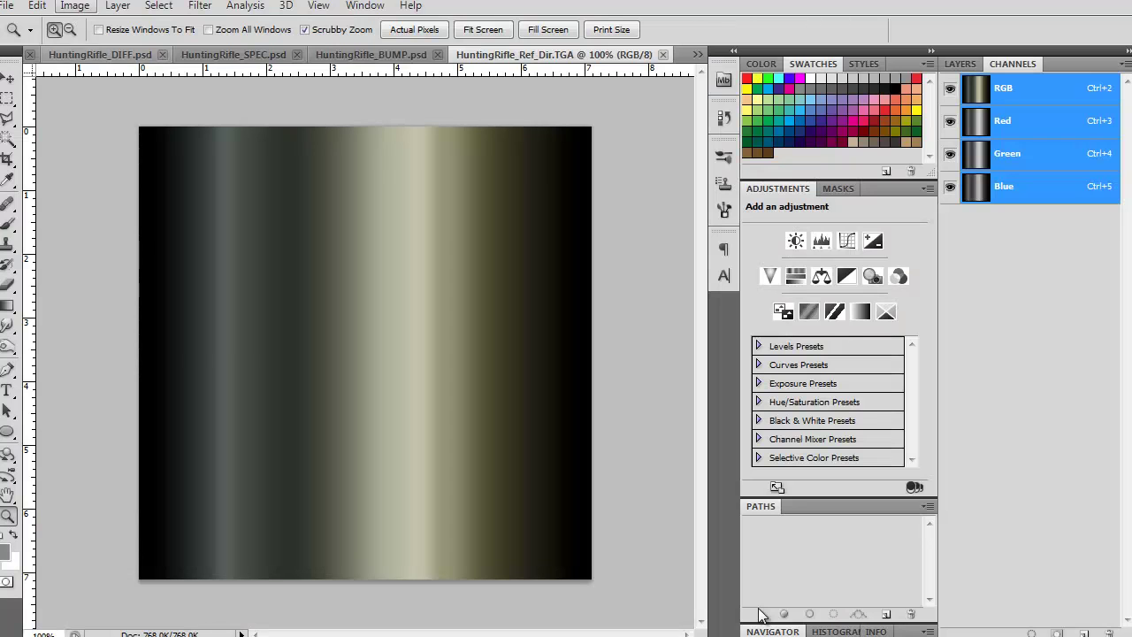
{"action": "left_click", "coordinate": [75, 5]}
{"action": "key", "text": "Down"}
{"action": "key", "text": "Down"}
{"action": "key", "text": "Down"}
{"action": "key", "text": "Down"}
{"action": "key", "text": "Down"}
{"action": "key", "text": "Down"}
{"action": "key", "text": "Down"}
{"action": "key", "text": "Down"}
{"action": "key", "text": "Right"}
{"action": "key", "text": "Return"}
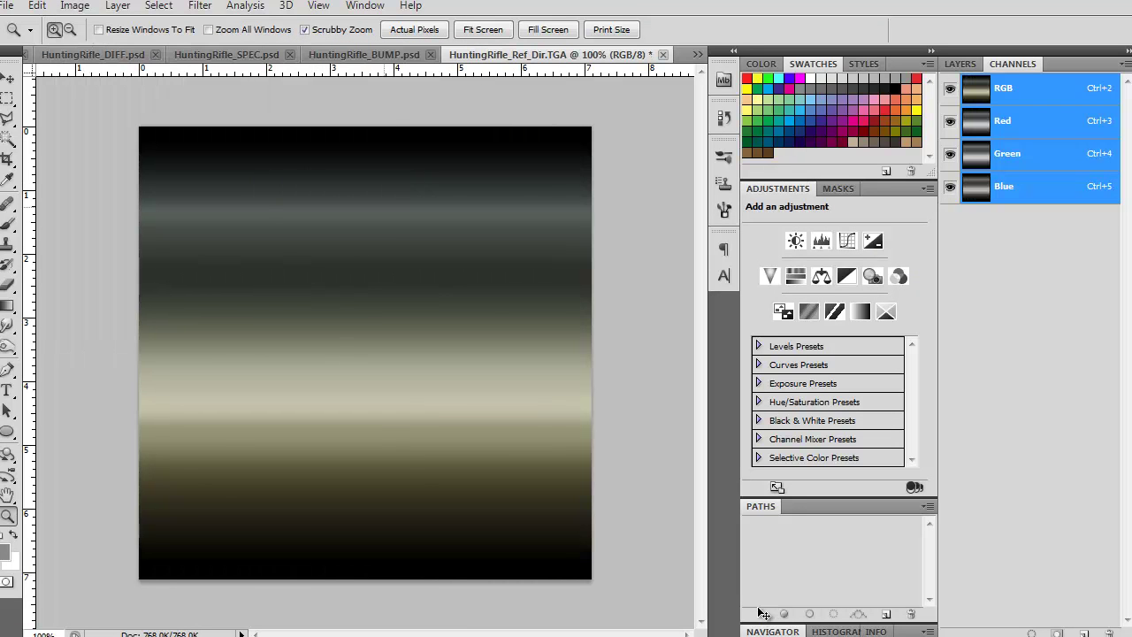
Step: Switch back to UDK and reimport the rotated HuntingRifle_Ref_Dir texture
{"action": "key", "text": "alt+Tab"}
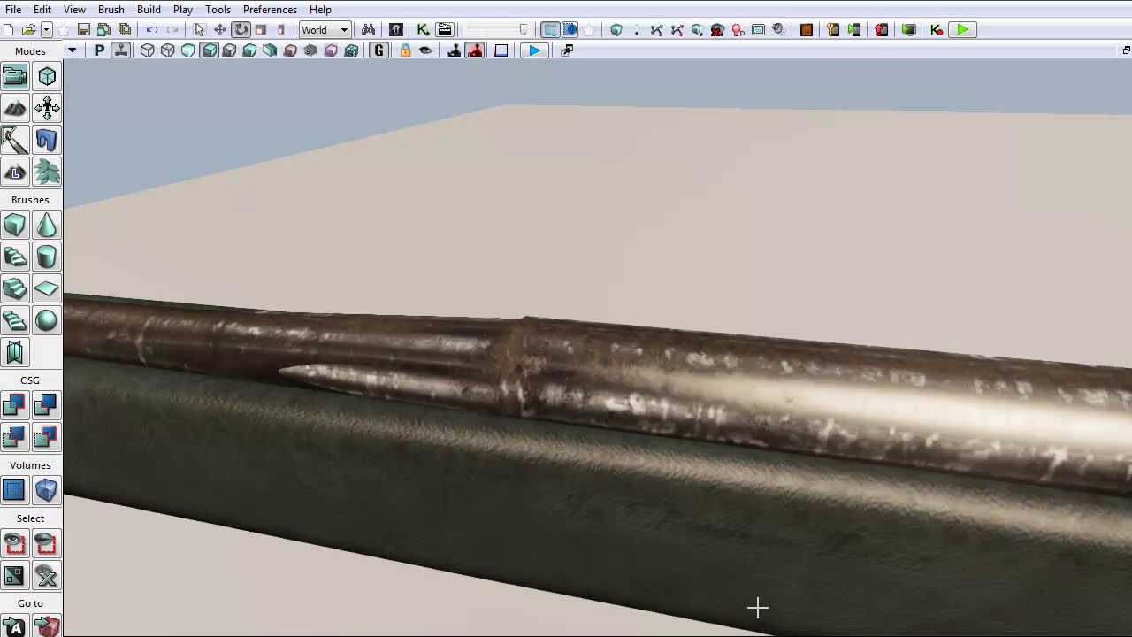
{"action": "right_click", "coordinate": [544, 319]}
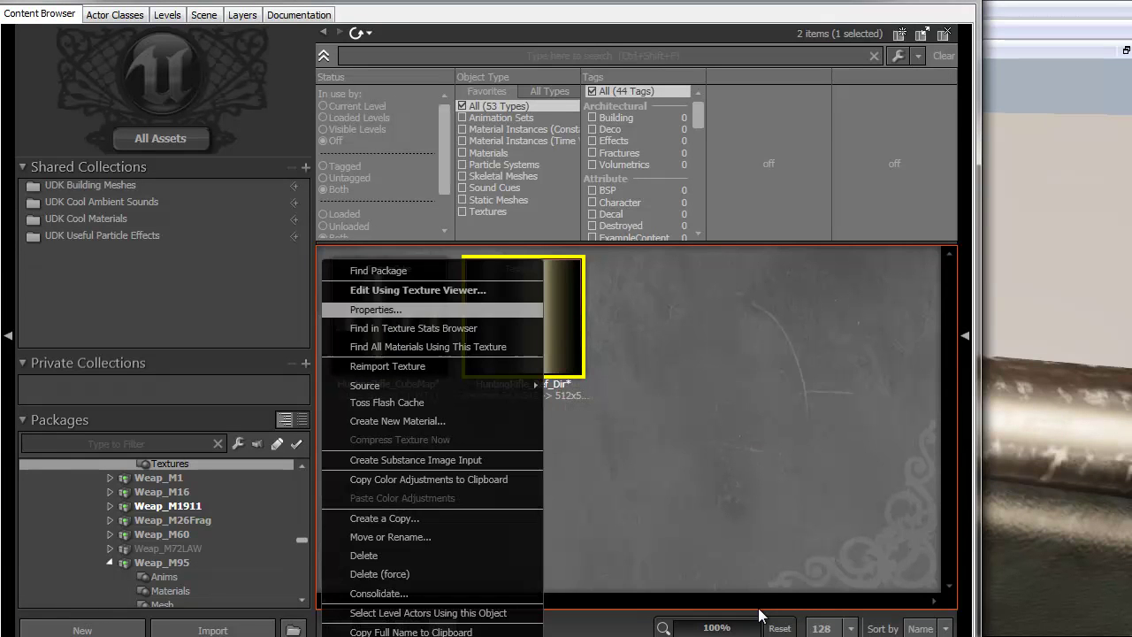
{"action": "left_click", "coordinate": [387, 366]}
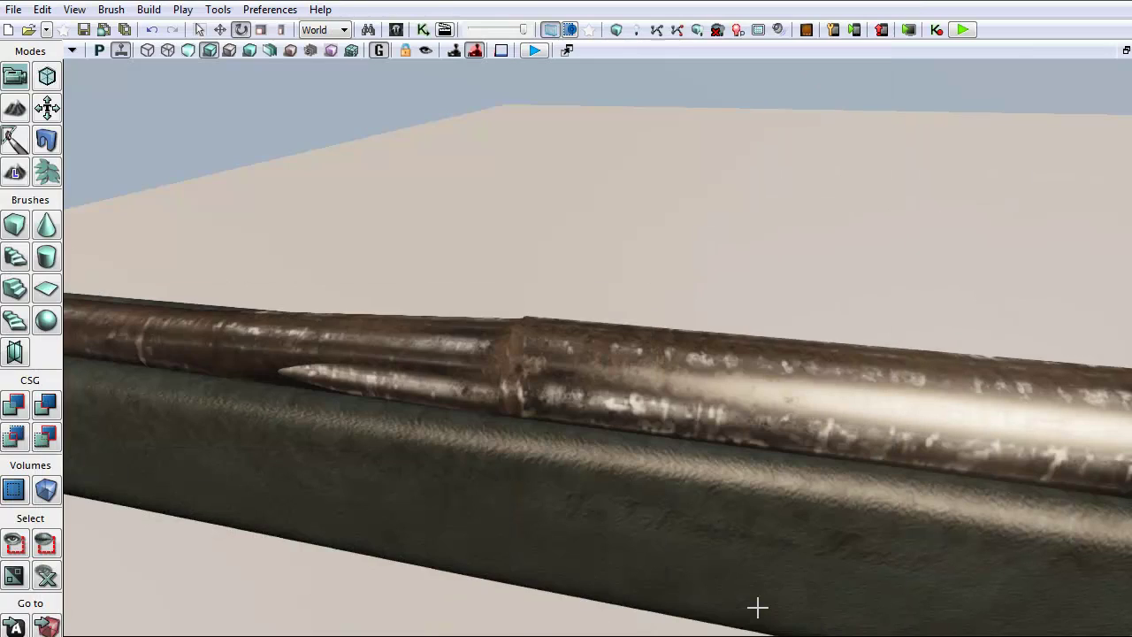
Step: Leave game view and rotate the rifle about its vertical axis to examine the barrel and stock reflections
{"action": "right_click_drag", "start_coordinate": [758, 607], "coordinate": [758, 607]}
{"action": "right_click_drag", "start_coordinate": [758, 607], "coordinate": [758, 604]}
{"action": "key", "text": "d"}
{"action": "key", "text": "g"}
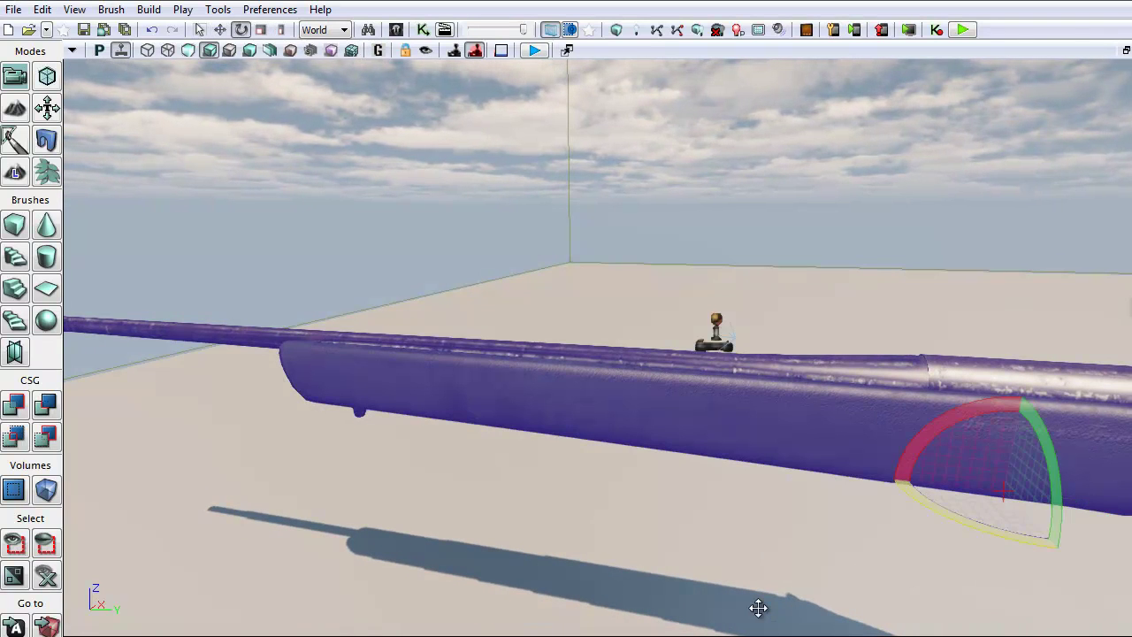
{"action": "left_click_drag", "start_coordinate": [758, 608], "coordinate": [759, 607], "text": "ctrl"}
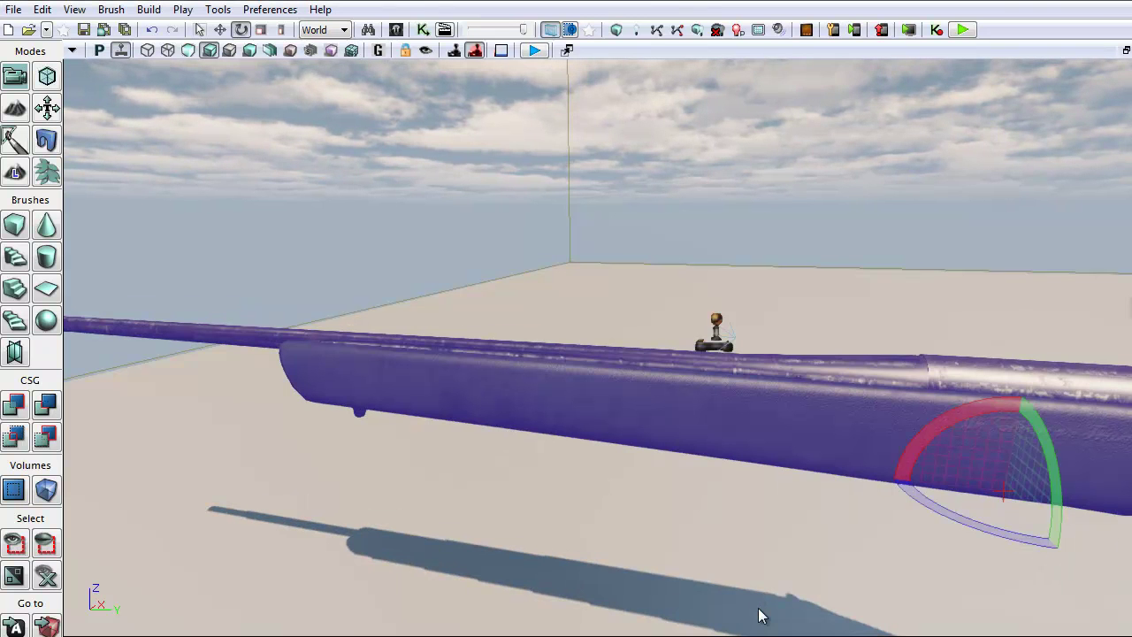
{"action": "left_click_drag", "start_coordinate": [758, 608], "coordinate": [758, 609], "text": "ctrl"}
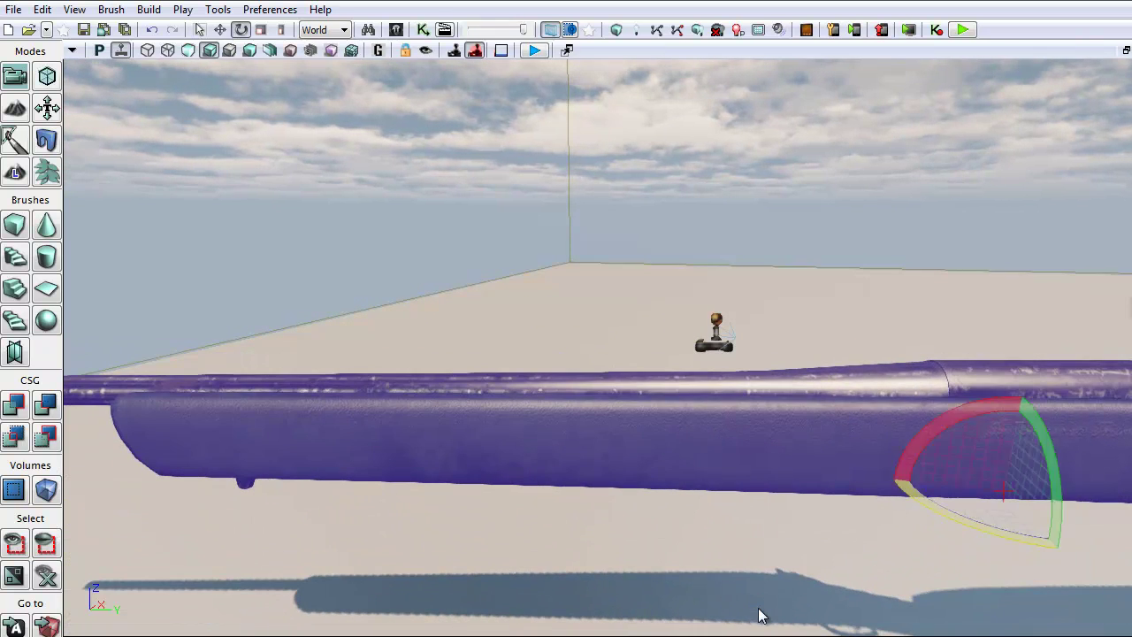
Step: Search all assets for "ref", assign ReflectCube01_Tex to HuntingRifle_Mat's cube texture parameter, and apply the material
{"action": "right_click", "coordinate": [759, 610]}
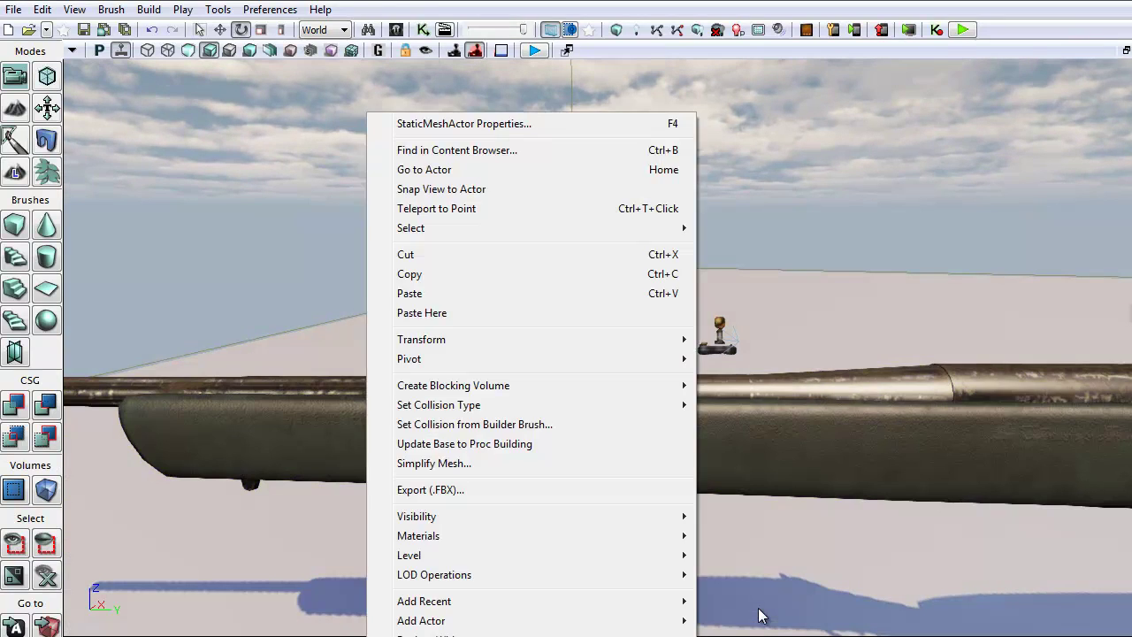
{"action": "key", "text": "alt+Tab"}
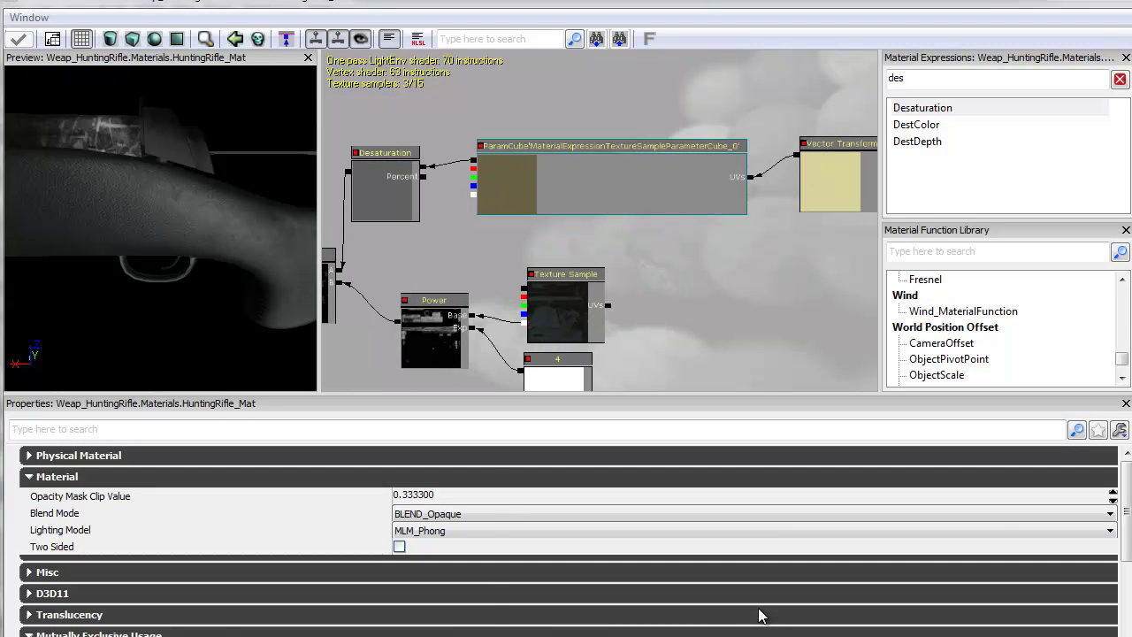
{"action": "key", "text": "alt+Tab"}
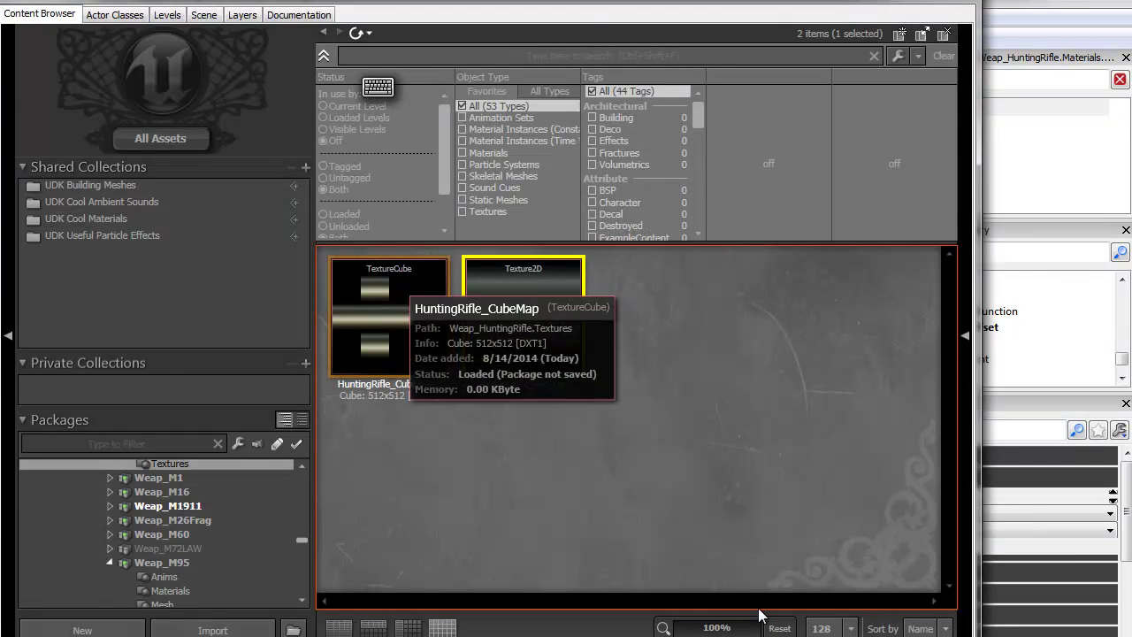
{"action": "type", "text": "ref"}
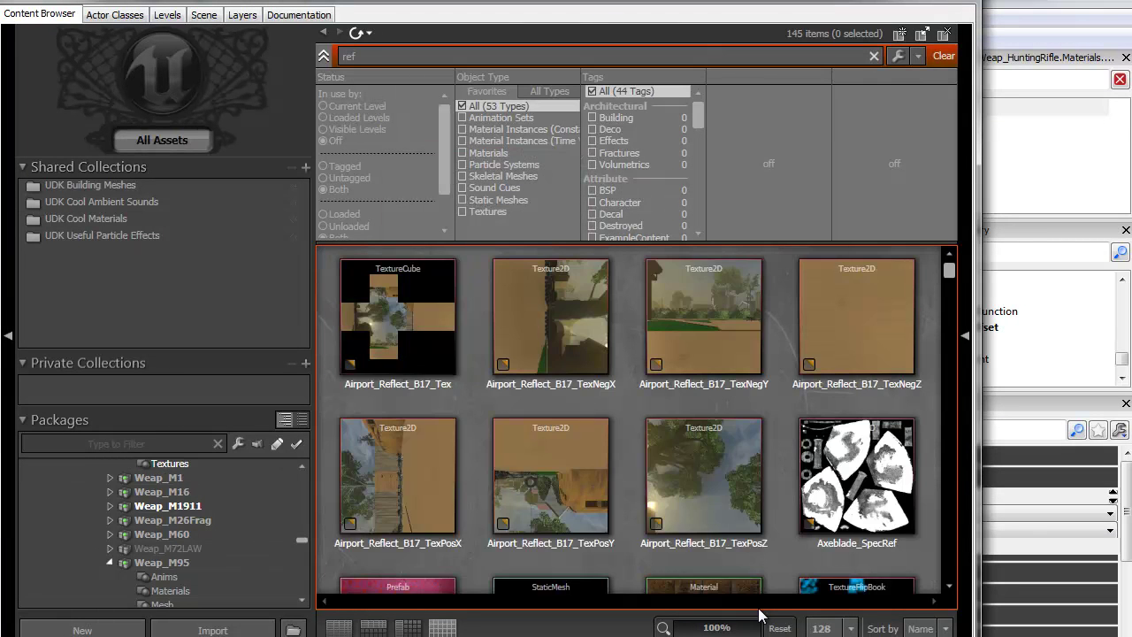
{"action": "scroll", "coordinate": [759, 614], "scroll_direction": "down", "scroll_amount": 15}
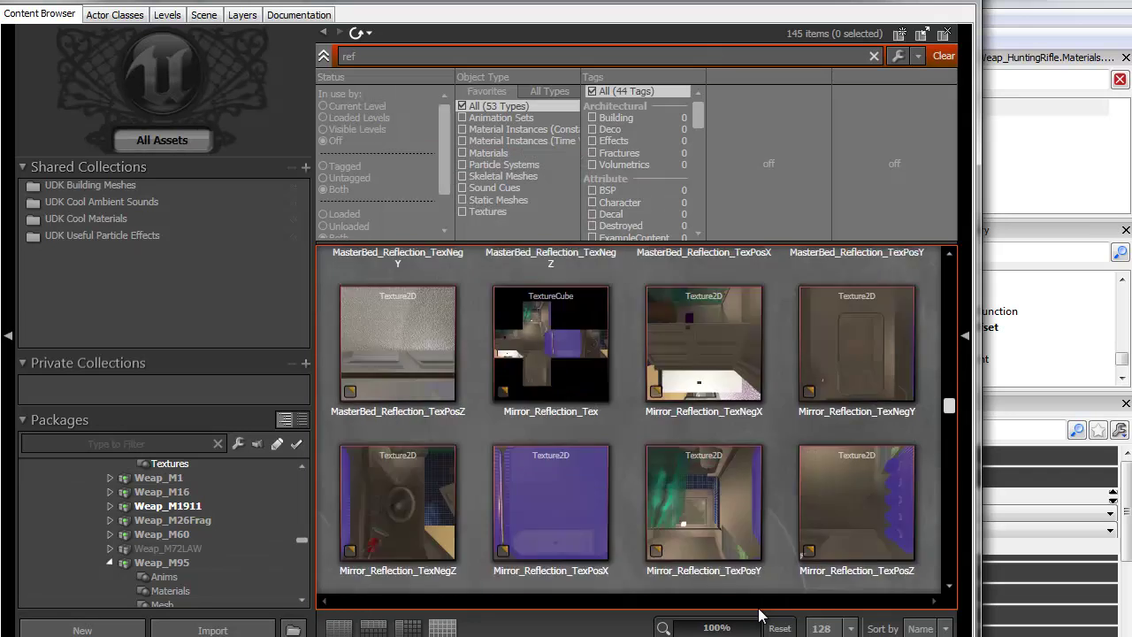
{"action": "left_click_drag", "start_coordinate": [949, 445], "coordinate": [949, 433]}
{"action": "left_click", "coordinate": [416, 504]}
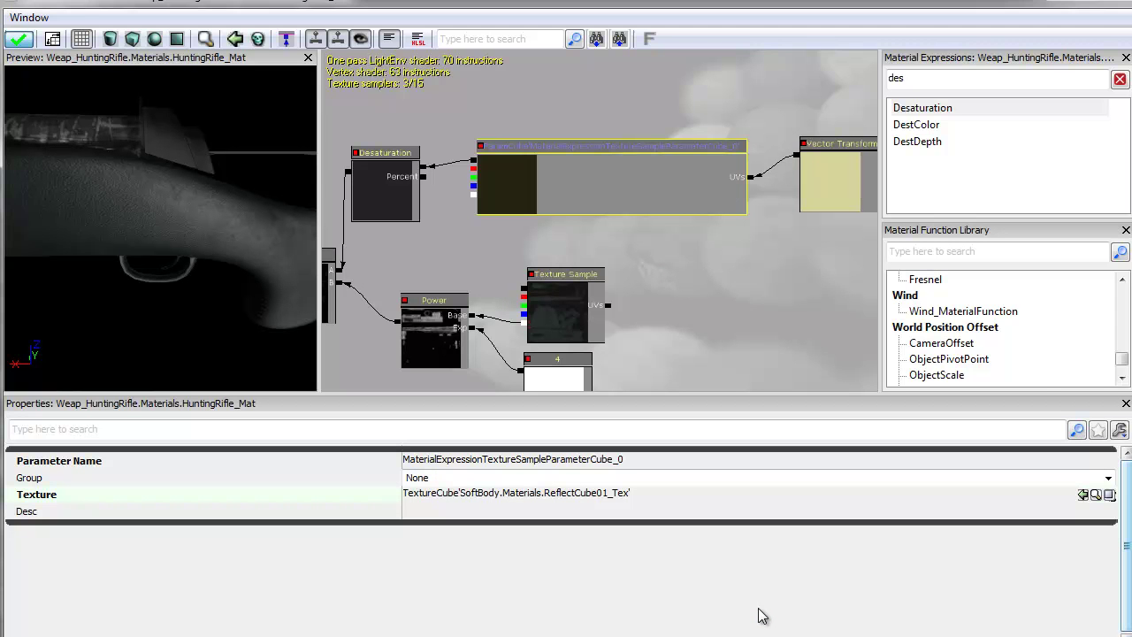
{"action": "key", "text": "Return"}
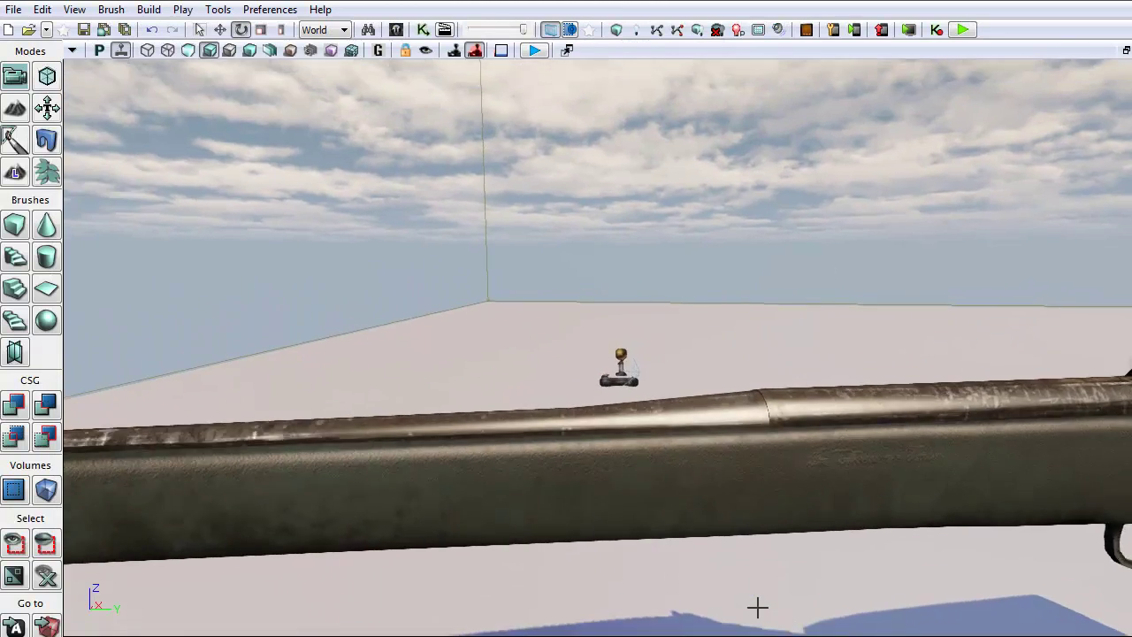
Step: Examine the rifle's reflections in the level, and browse the "ref" search results for other reflection textures
{"action": "right_click_drag", "start_coordinate": [758, 608], "coordinate": [758, 608]}
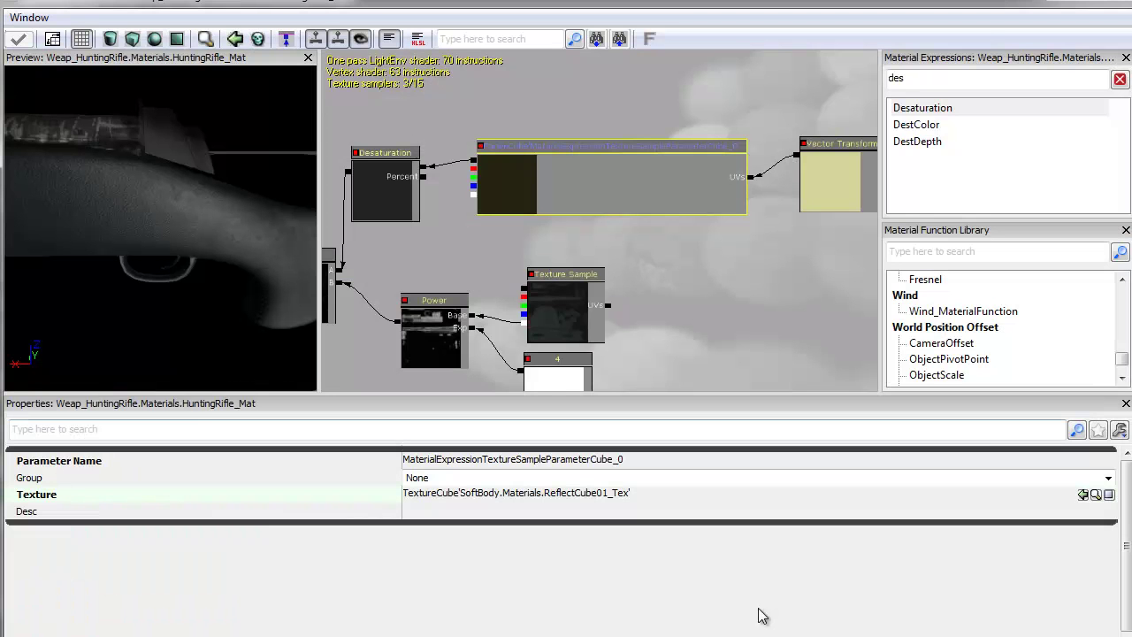
{"action": "key", "text": "alt+Tab"}
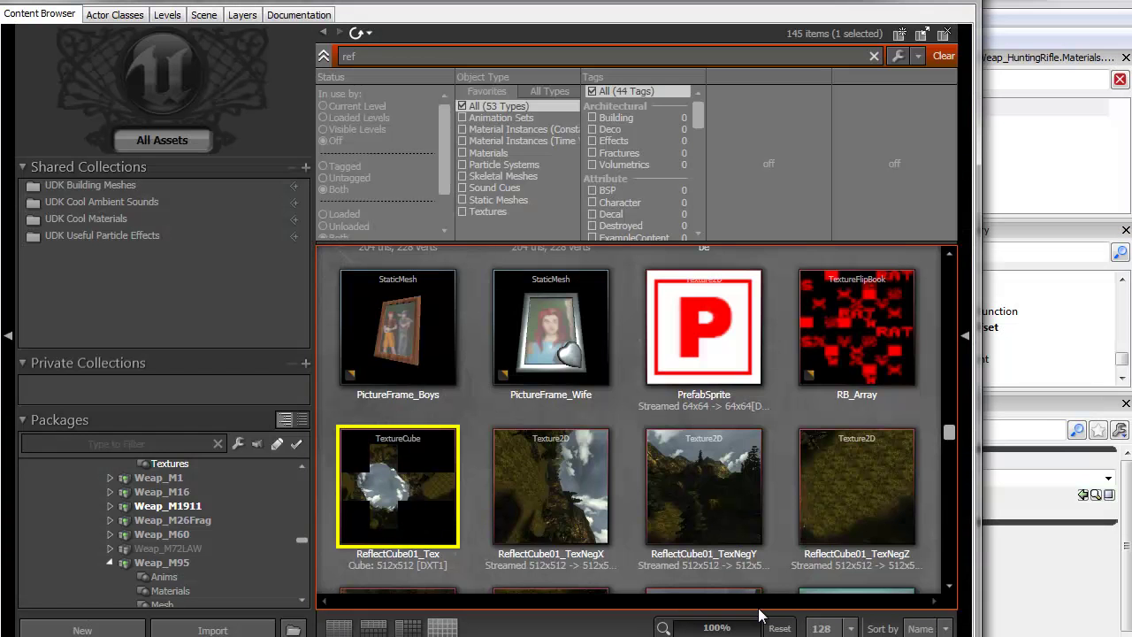
{"action": "scroll", "coordinate": [759, 615], "scroll_direction": "down", "scroll_amount": 5}
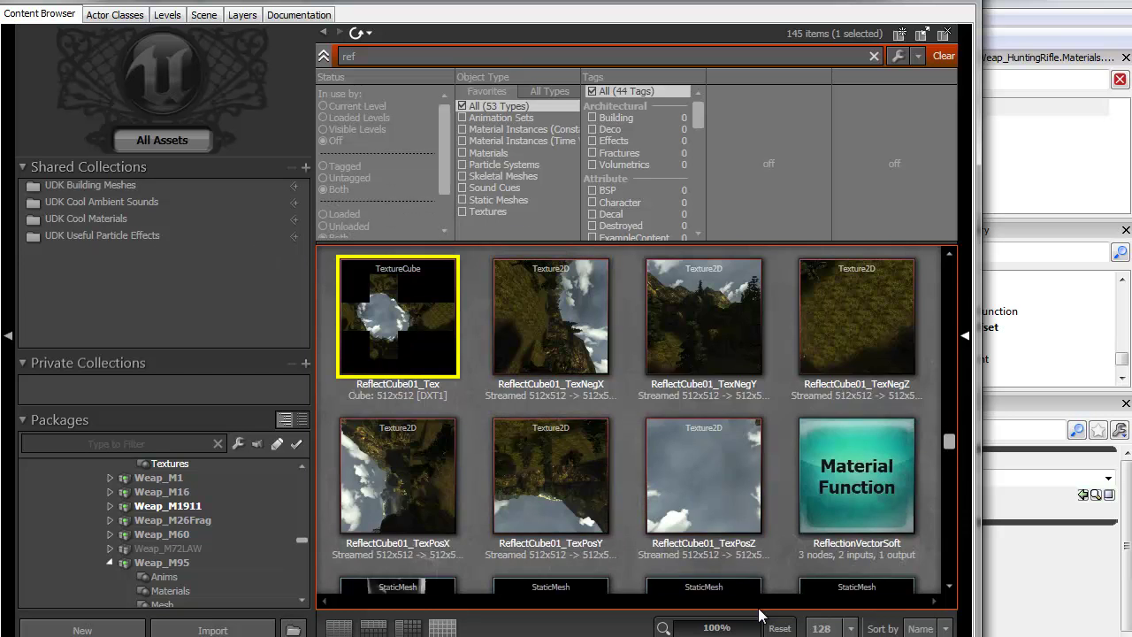
{"action": "scroll", "coordinate": [759, 615], "scroll_direction": "down", "scroll_amount": 10}
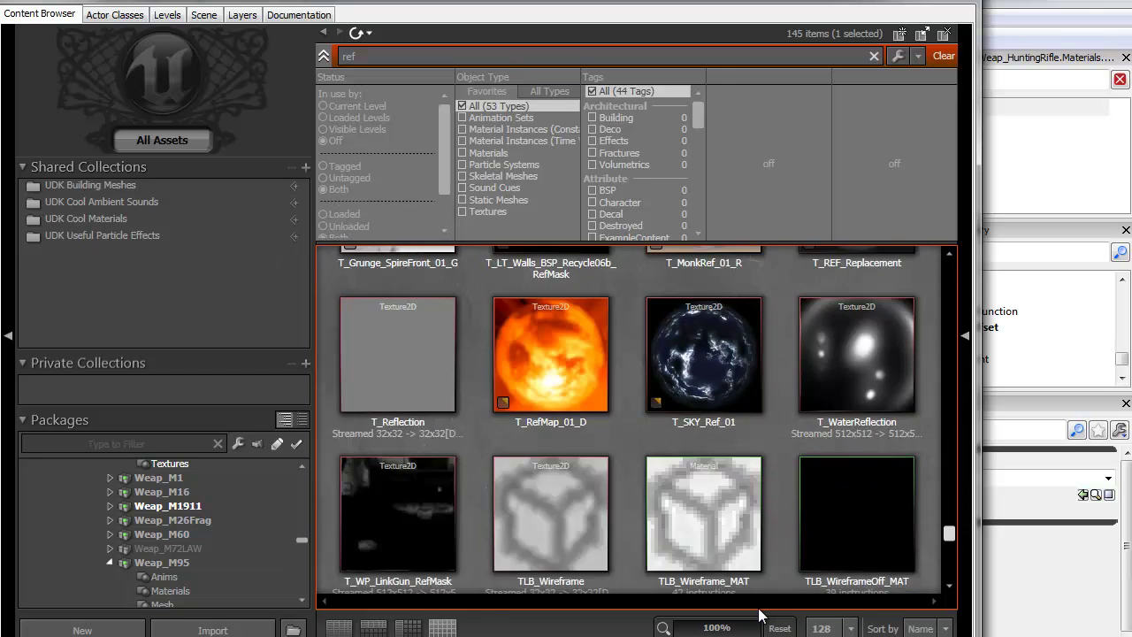
{"action": "scroll", "coordinate": [759, 615], "scroll_direction": "up", "scroll_amount": 4}
{"action": "scroll", "coordinate": [759, 615], "scroll_direction": "down", "scroll_amount": 1}
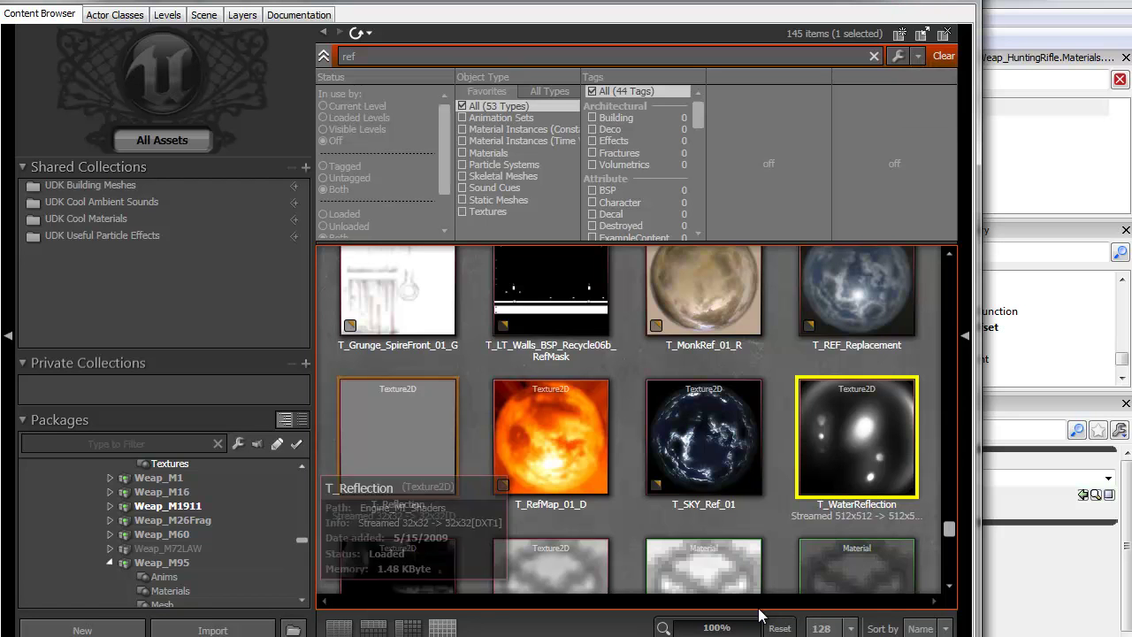
{"action": "scroll", "coordinate": [222, 577], "scroll_direction": "down", "scroll_amount": 5}
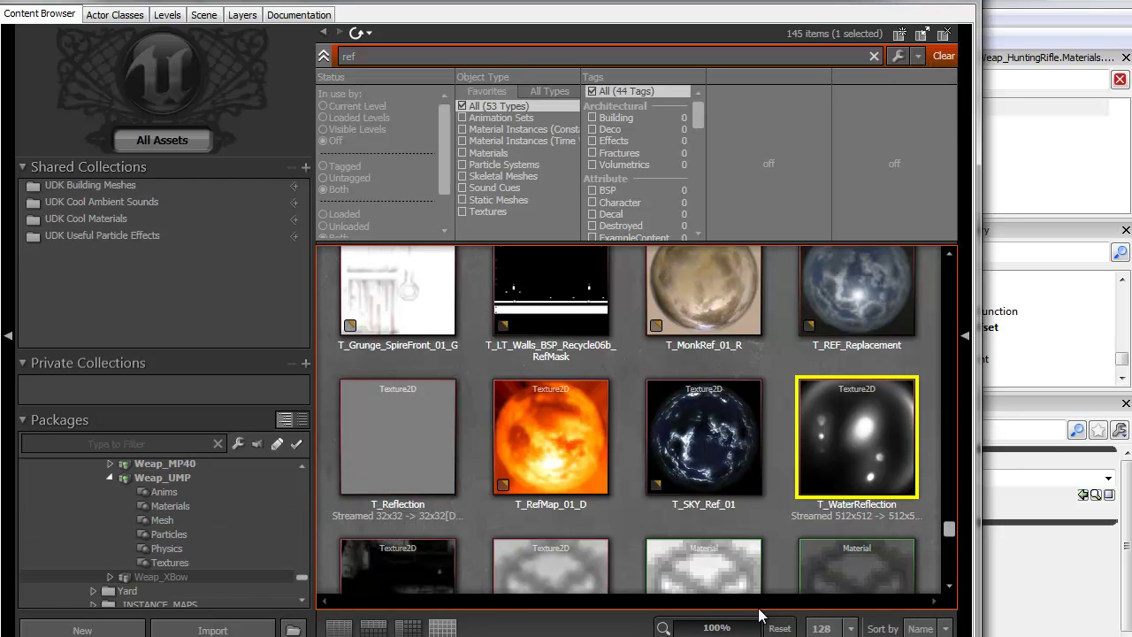
{"action": "scroll", "coordinate": [164, 531], "scroll_direction": "down", "scroll_amount": 1}
{"action": "scroll", "coordinate": [164, 520], "scroll_direction": "up", "scroll_amount": 4}
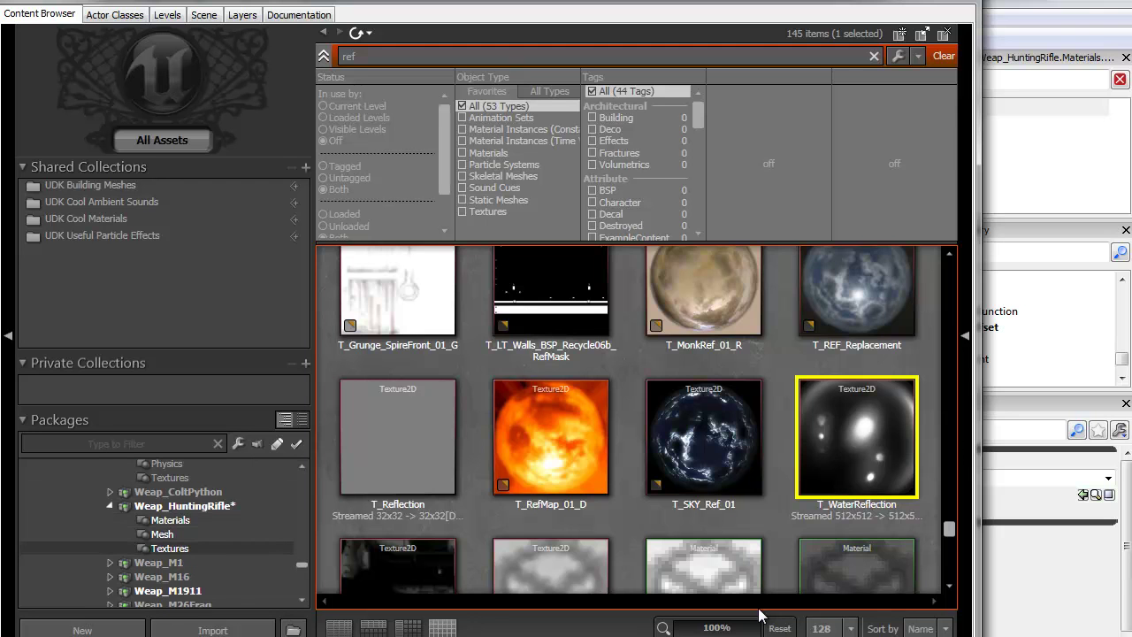
Step: Clear the asset filter and assign HuntingRifle_CubeMap from the Weap_HuntingRifle textures to HuntingRifle_Mat's cube texture parameter
{"action": "left_click", "coordinate": [169, 520]}
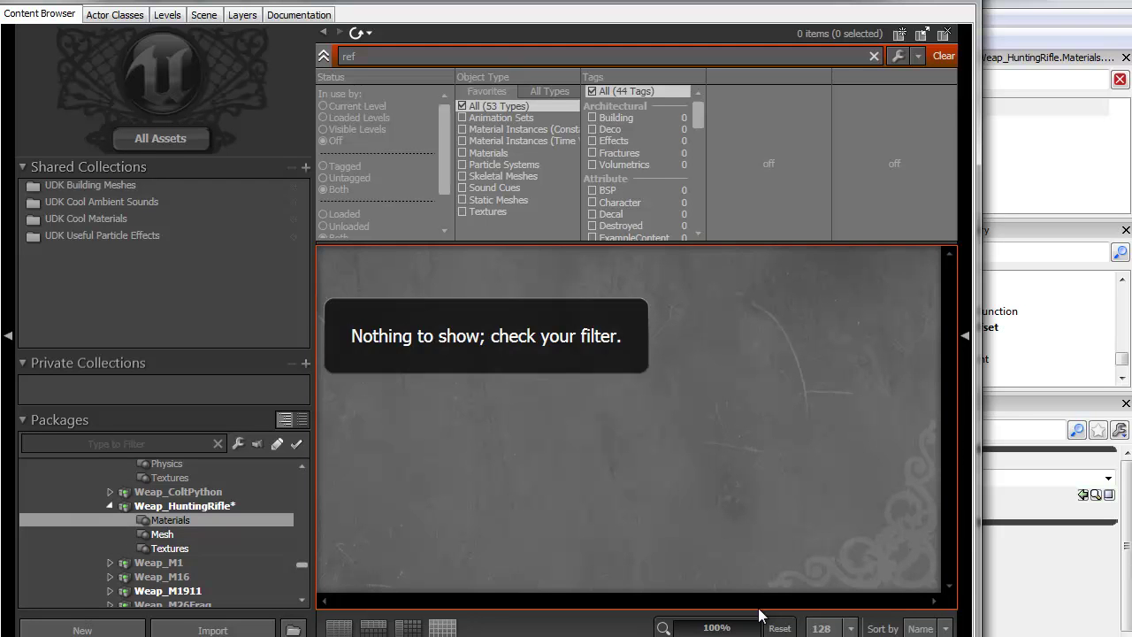
{"action": "left_click", "coordinate": [874, 56]}
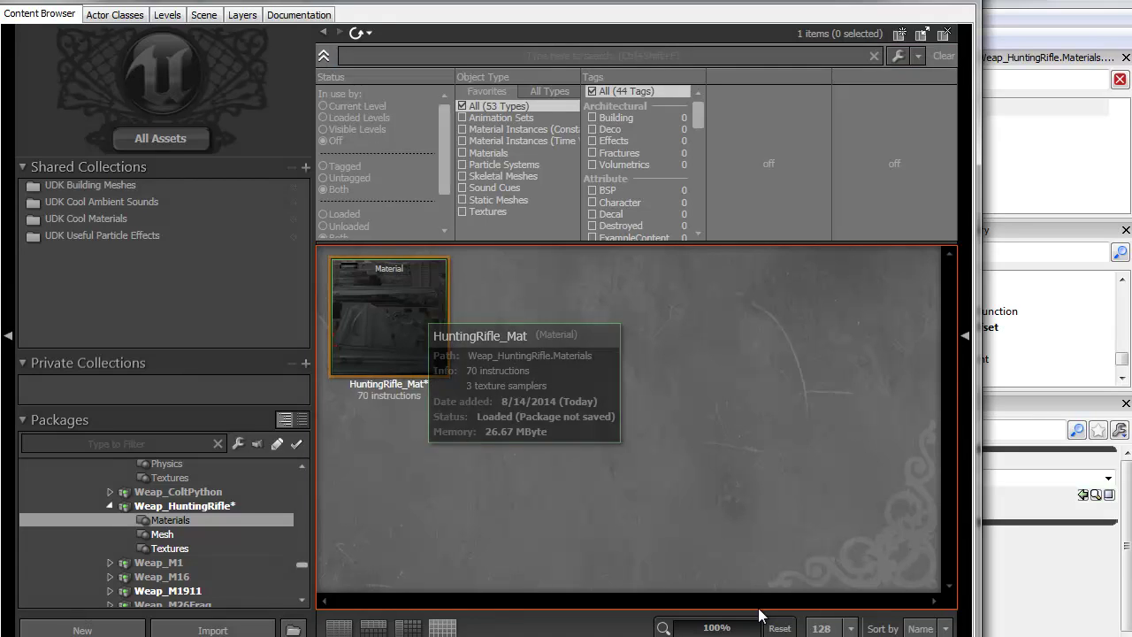
{"action": "left_click", "coordinate": [170, 549]}
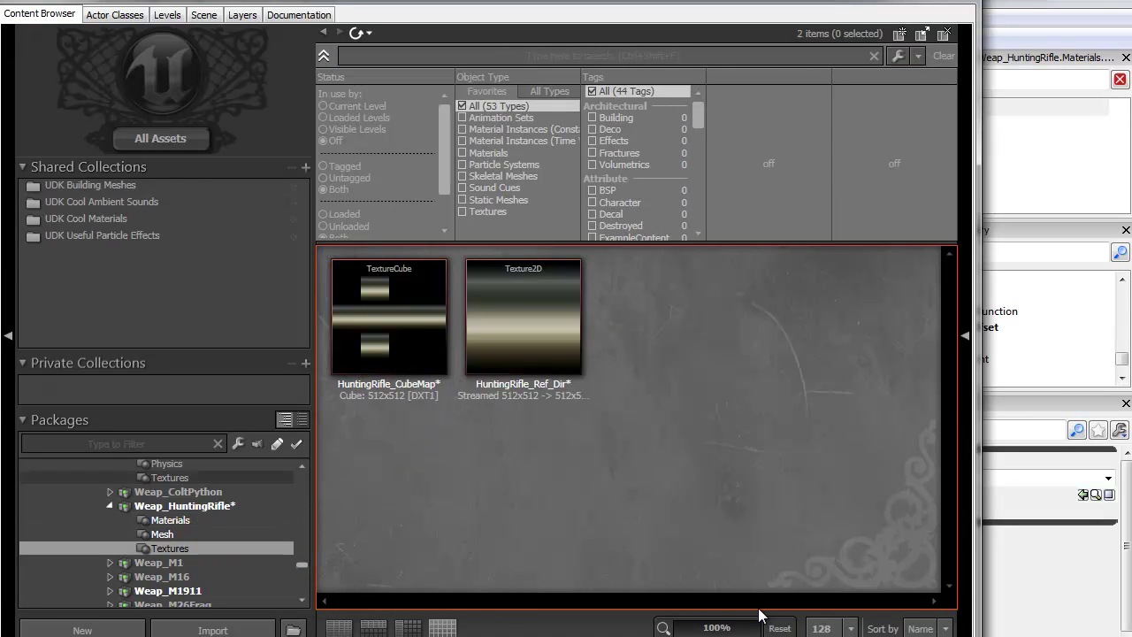
{"action": "left_click", "coordinate": [389, 316]}
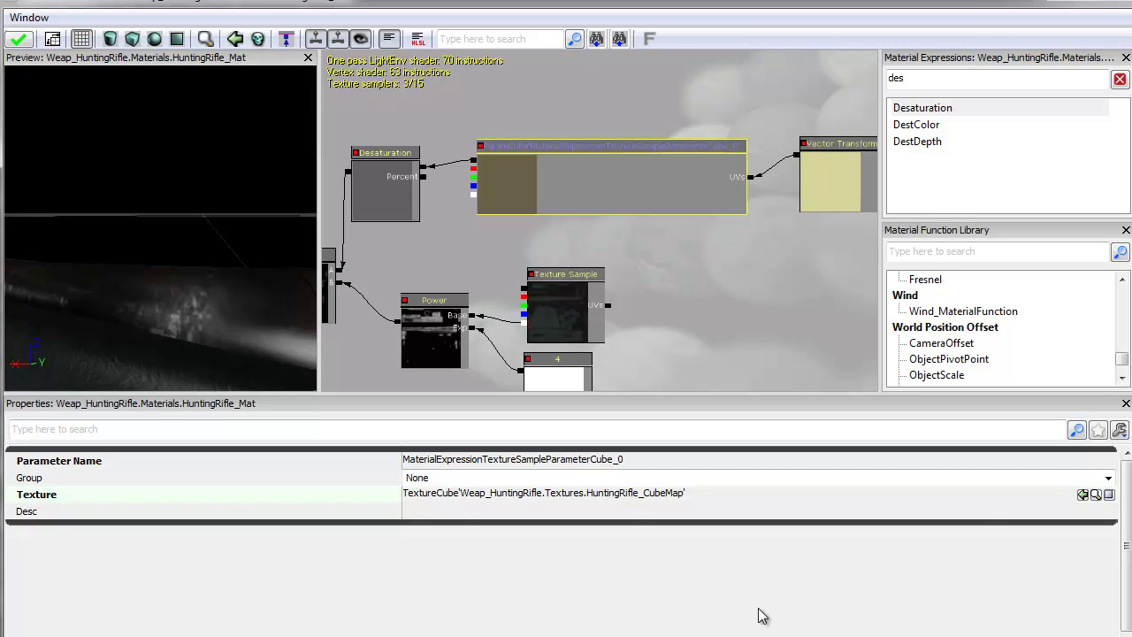
{"action": "key", "text": "alt+Tab"}
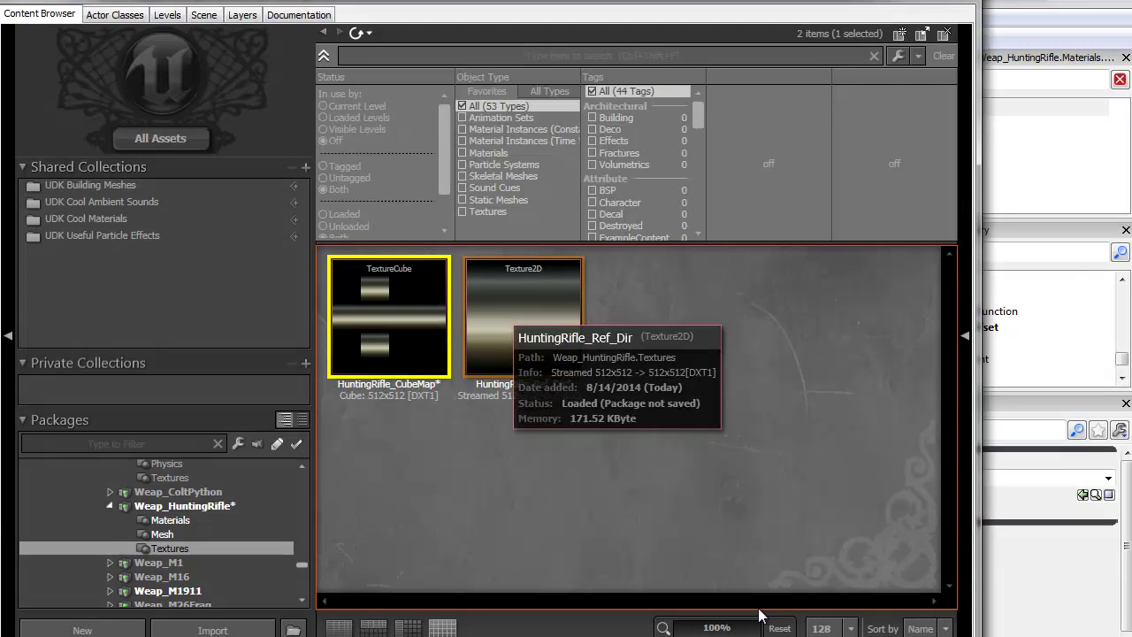
Step: Open the HuntingRifle_CubeMap texture properties and search all assets for "ref"
{"action": "double_click", "coordinate": [426, 320]}
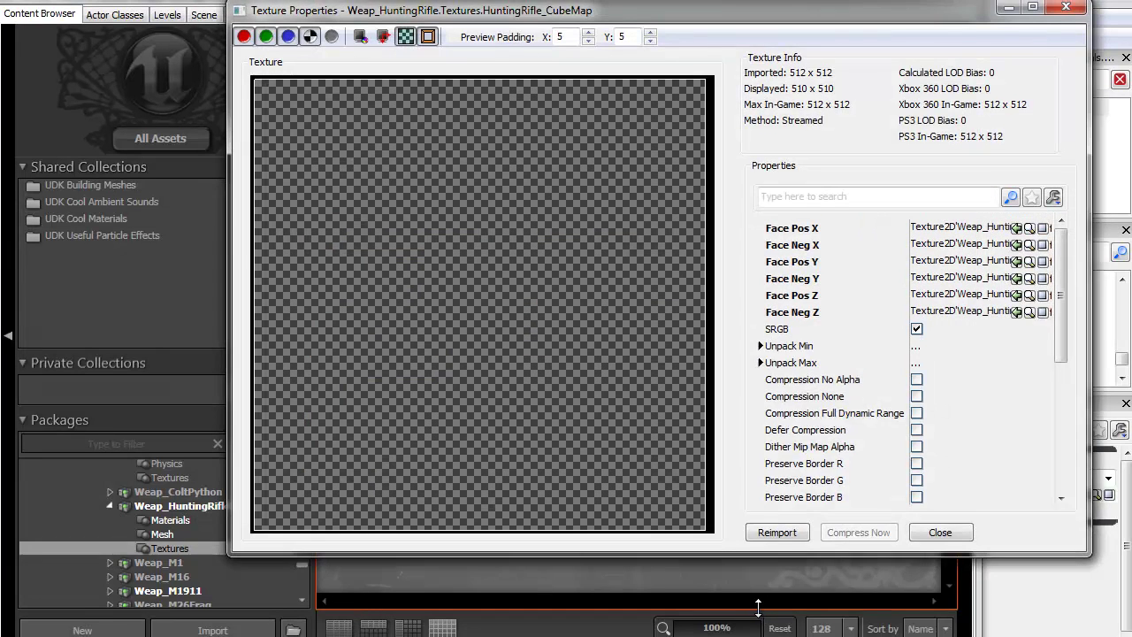
{"action": "key", "text": "alt+Tab"}
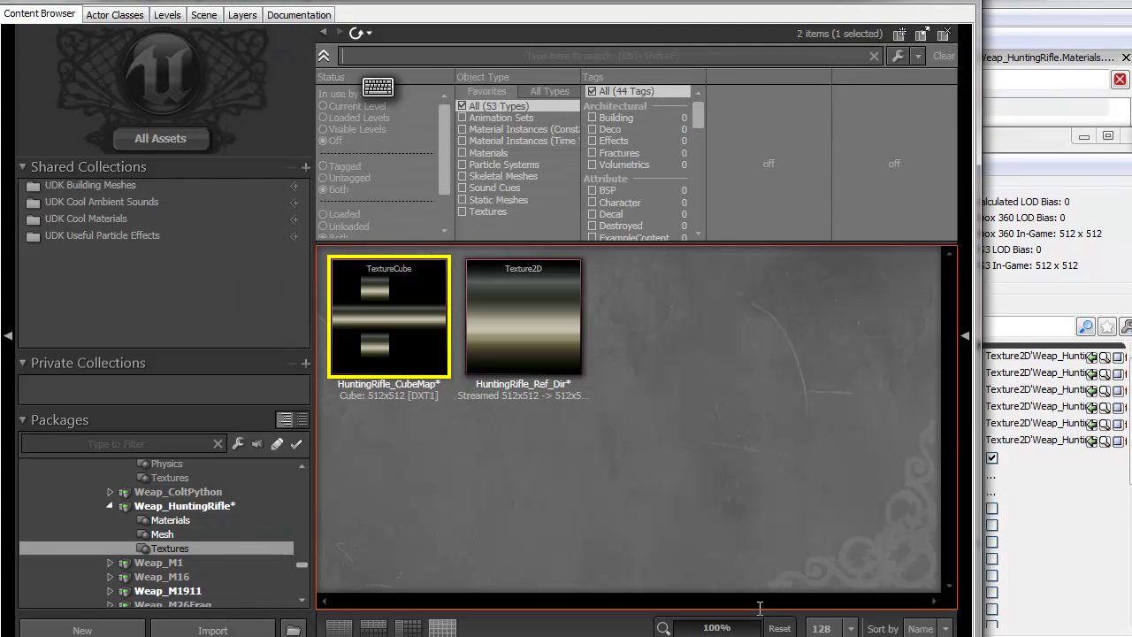
{"action": "type", "text": "f"}
{"action": "key", "text": "BackSpace"}
{"action": "type", "text": "ref"}
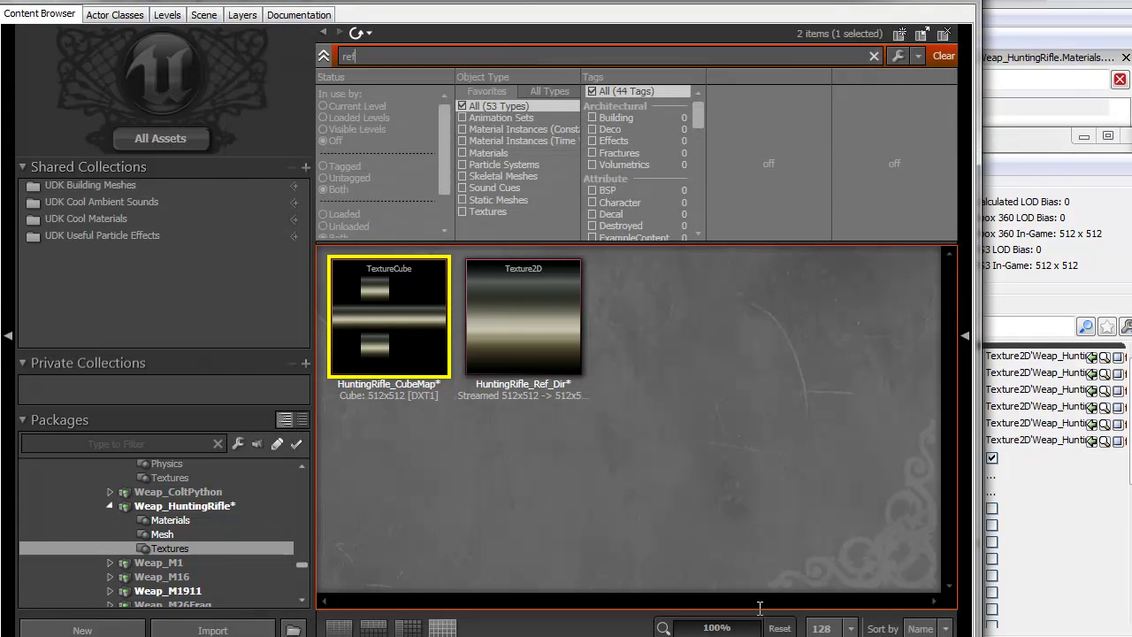
{"action": "left_click", "coordinate": [161, 139]}
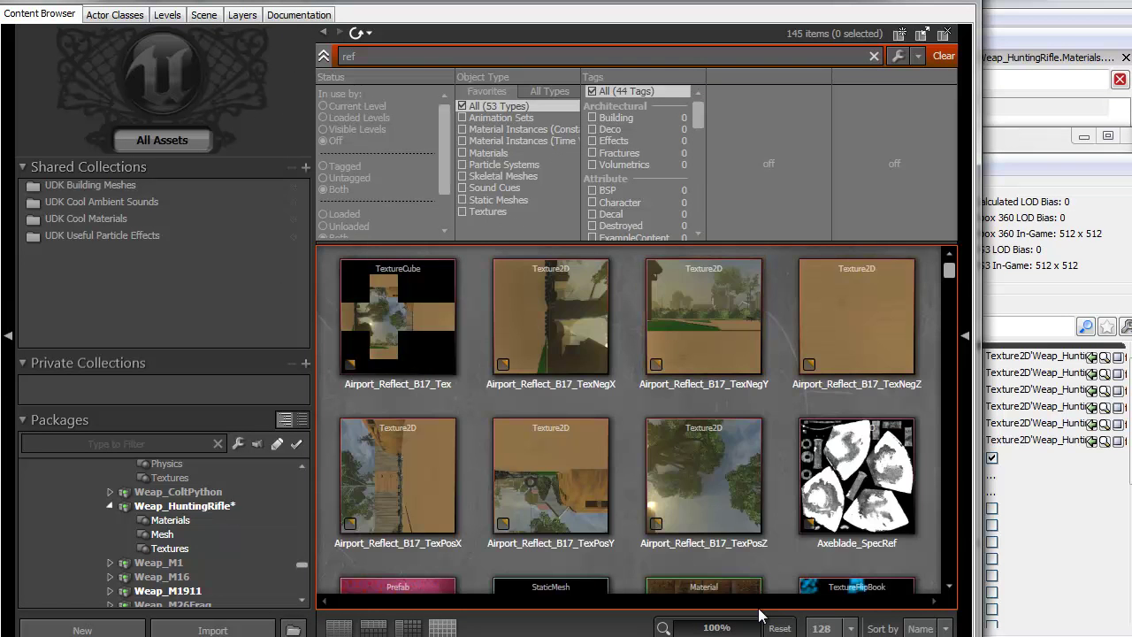
Step: Find the T_WaterReflection texture among the results and assign it to all six faces of HuntingRifle_CubeMap, from Pos X to Neg Z
{"action": "scroll", "coordinate": [759, 614], "scroll_direction": "down", "scroll_amount": 10}
{"action": "scroll", "coordinate": [759, 614], "scroll_direction": "down", "scroll_amount": 6}
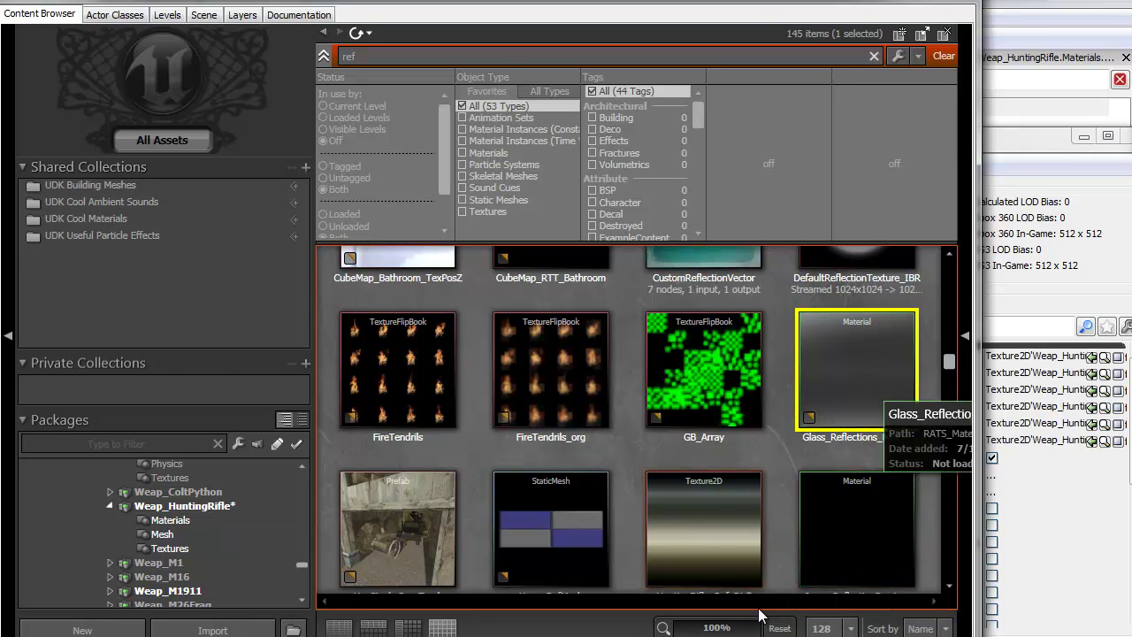
{"action": "scroll", "coordinate": [759, 614], "scroll_direction": "down", "scroll_amount": 4}
{"action": "scroll", "coordinate": [759, 614], "scroll_direction": "down", "scroll_amount": 6}
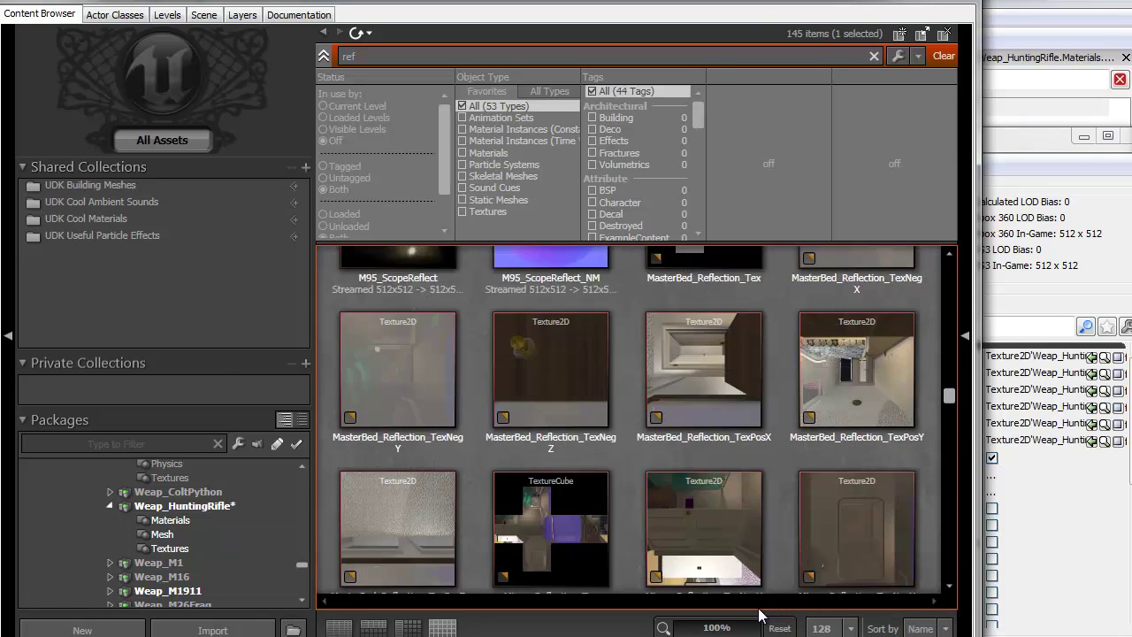
{"action": "scroll", "coordinate": [759, 614], "scroll_direction": "down", "scroll_amount": 6}
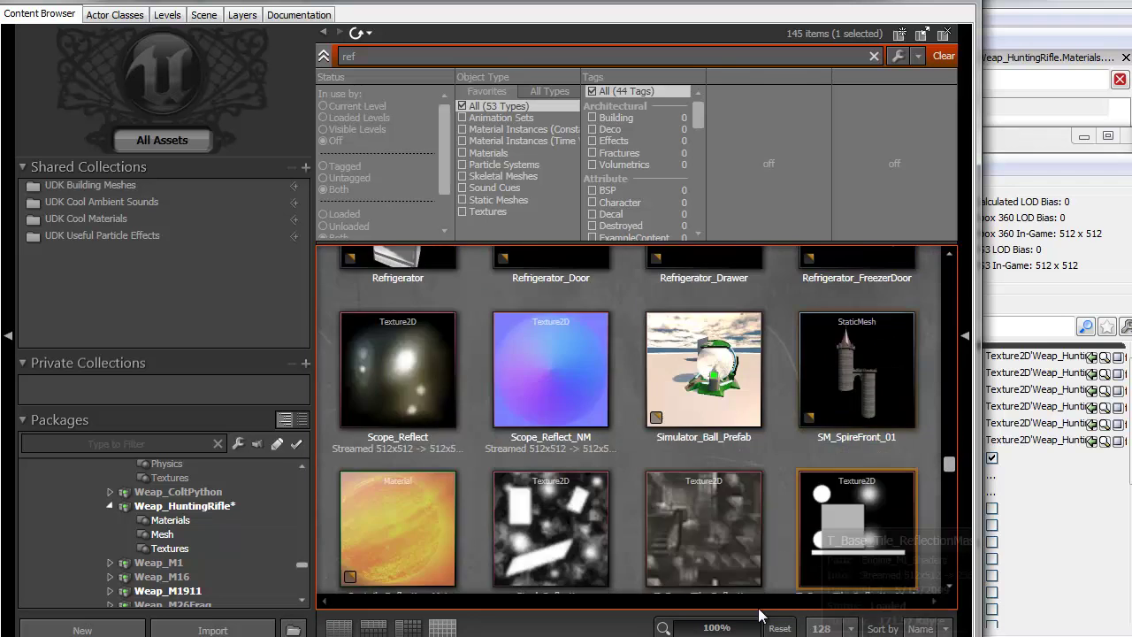
{"action": "scroll", "coordinate": [759, 614], "scroll_direction": "up", "scroll_amount": 3}
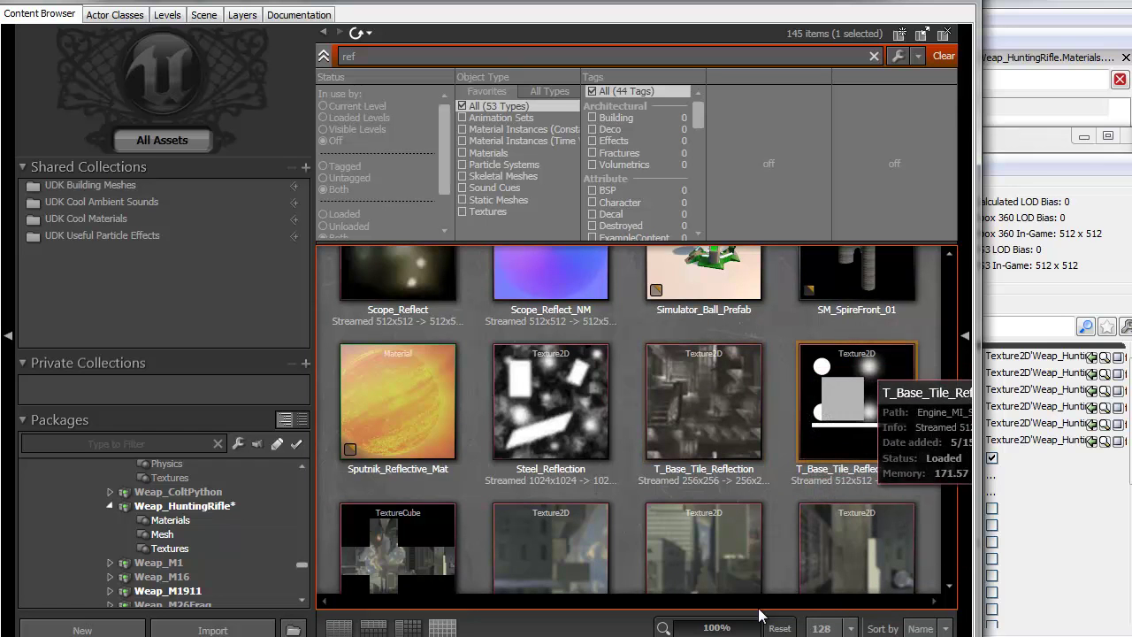
{"action": "scroll", "coordinate": [759, 614], "scroll_direction": "down", "scroll_amount": 3}
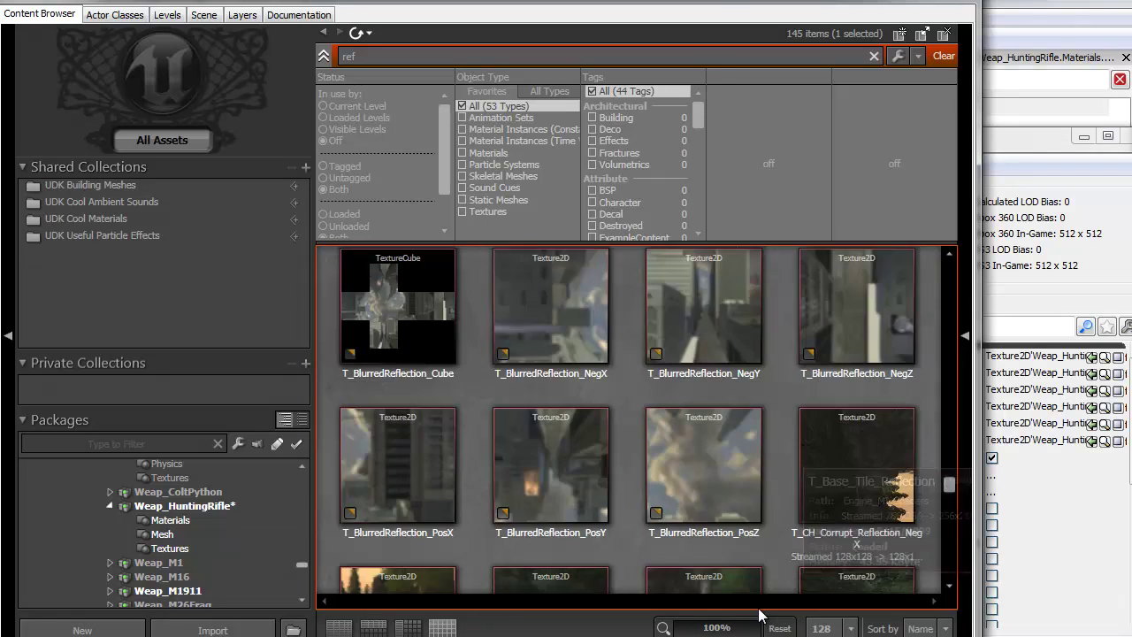
{"action": "scroll", "coordinate": [759, 614], "scroll_direction": "down", "scroll_amount": 6}
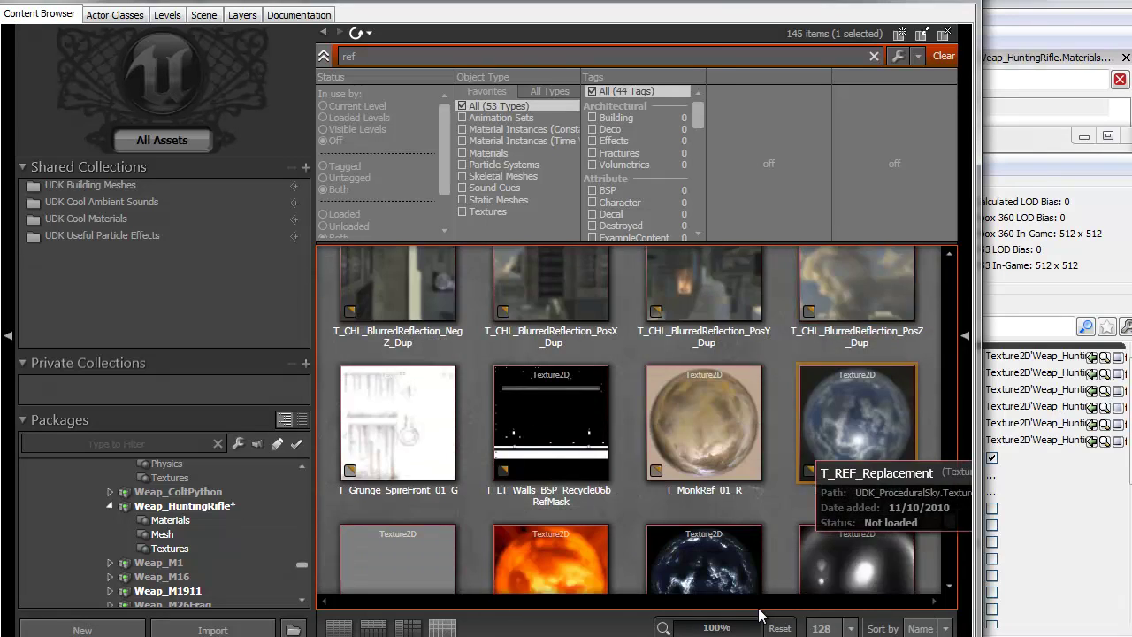
{"action": "left_click", "coordinate": [845, 336]}
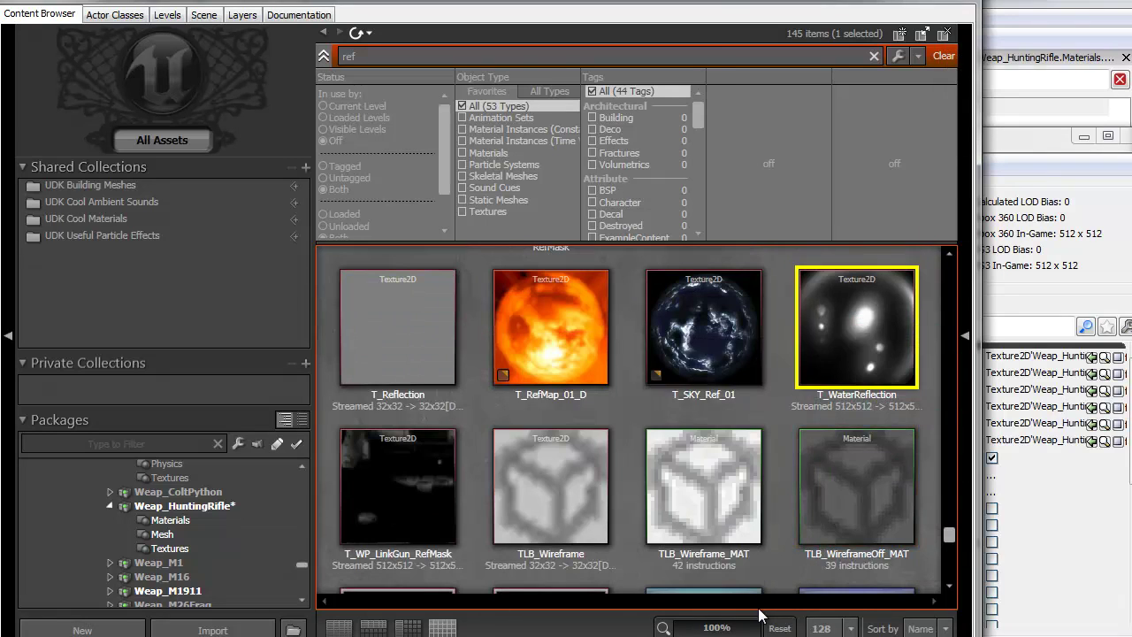
{"action": "left_click", "coordinate": [899, 2]}
{"action": "left_click", "coordinate": [1091, 357]}
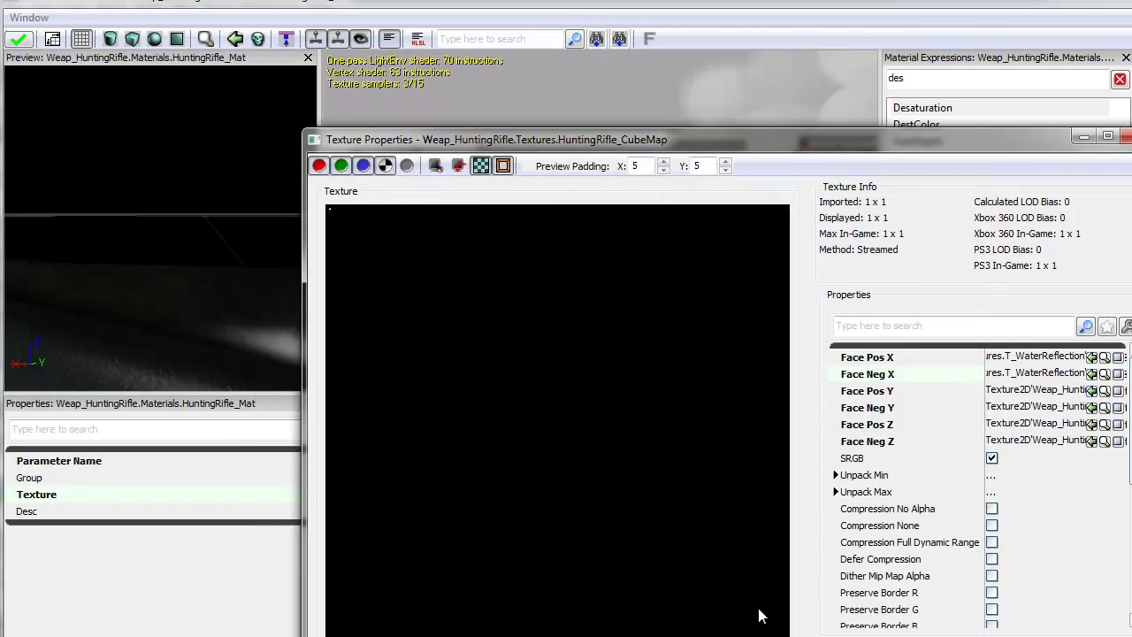
{"action": "left_click", "coordinate": [1092, 441]}
{"action": "left_click", "coordinate": [1053, 2]}
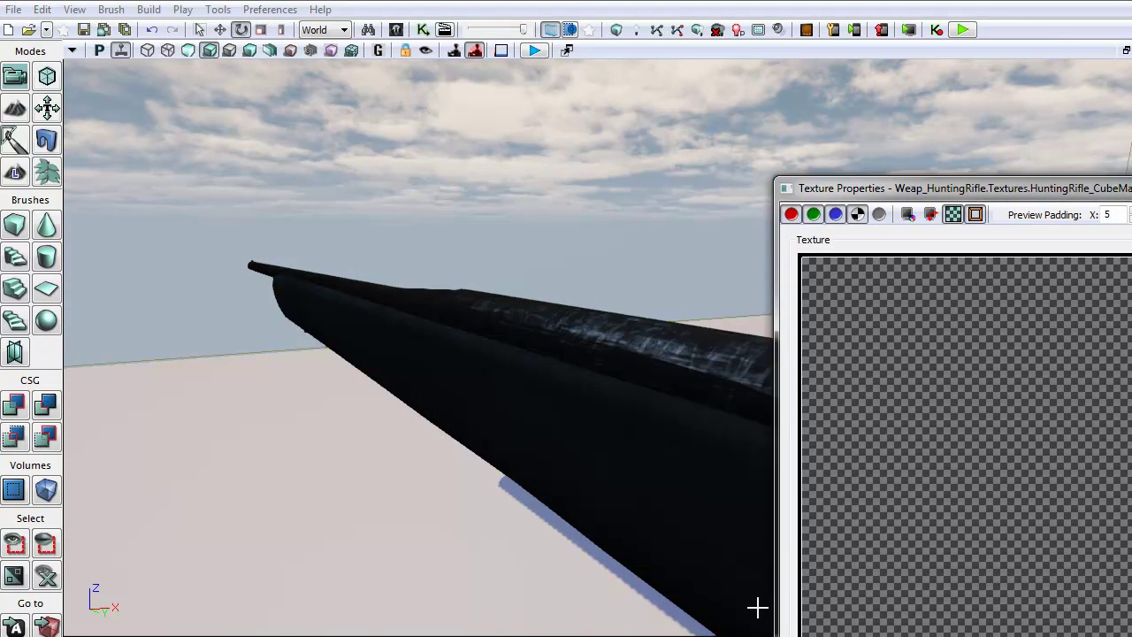
Step: Apply HuntingRifle_Mat and examine the cube map reflections on the barrel and stock from several angles
{"action": "left_click_drag", "start_coordinate": [759, 607], "coordinate": [759, 614]}
{"action": "right_click_drag", "start_coordinate": [759, 616], "coordinate": [759, 616]}
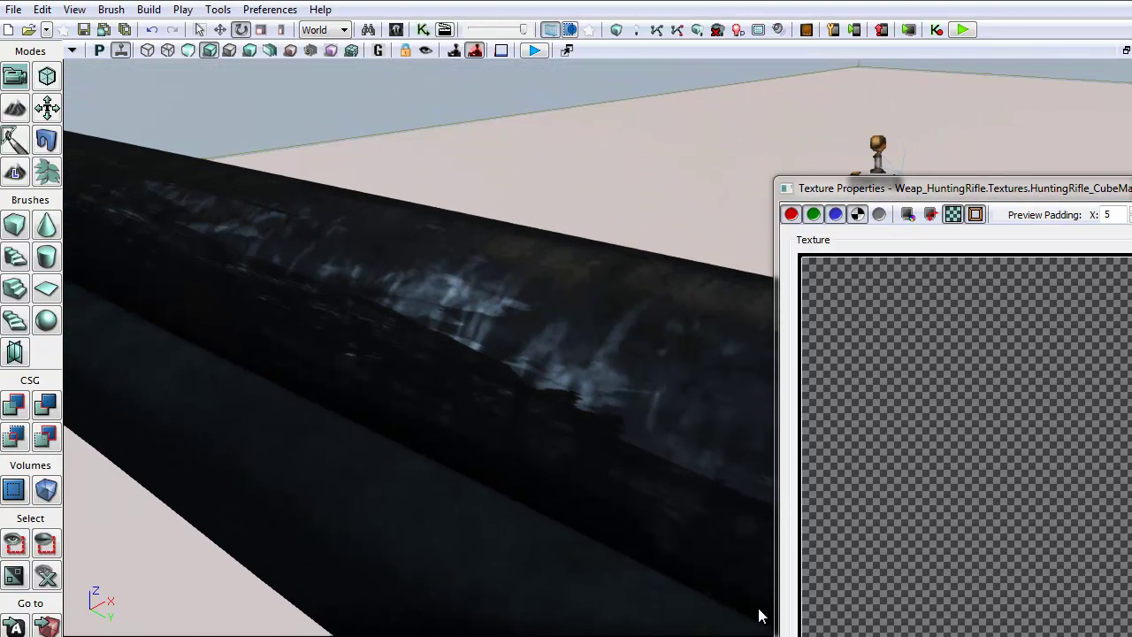
{"action": "key", "text": "alt+Tab"}
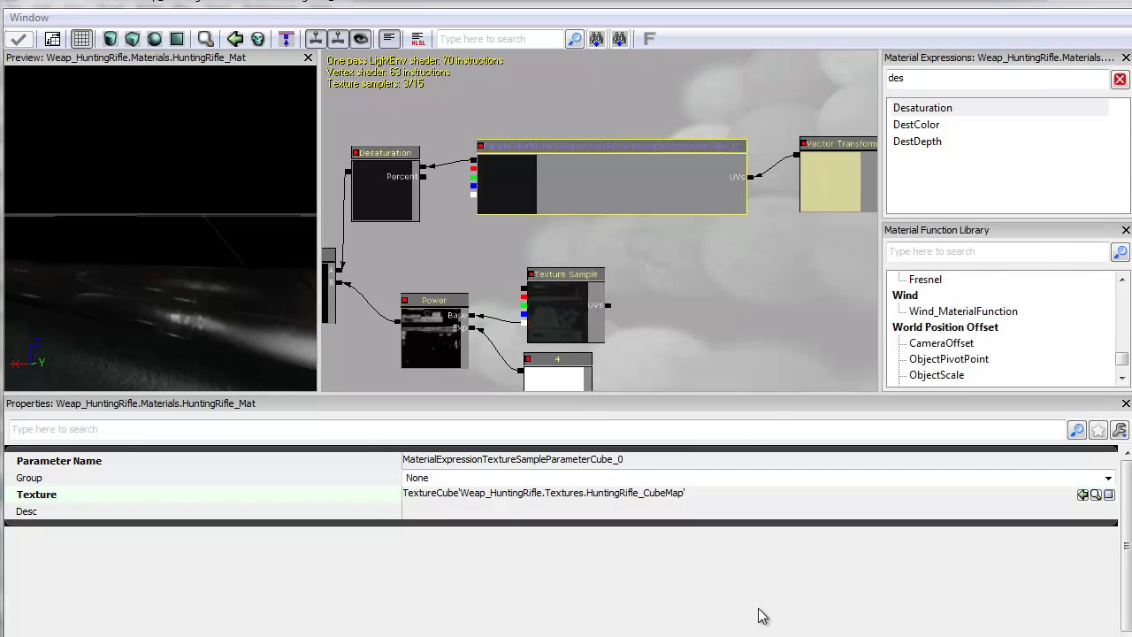
{"action": "key", "text": "alt+Tab"}
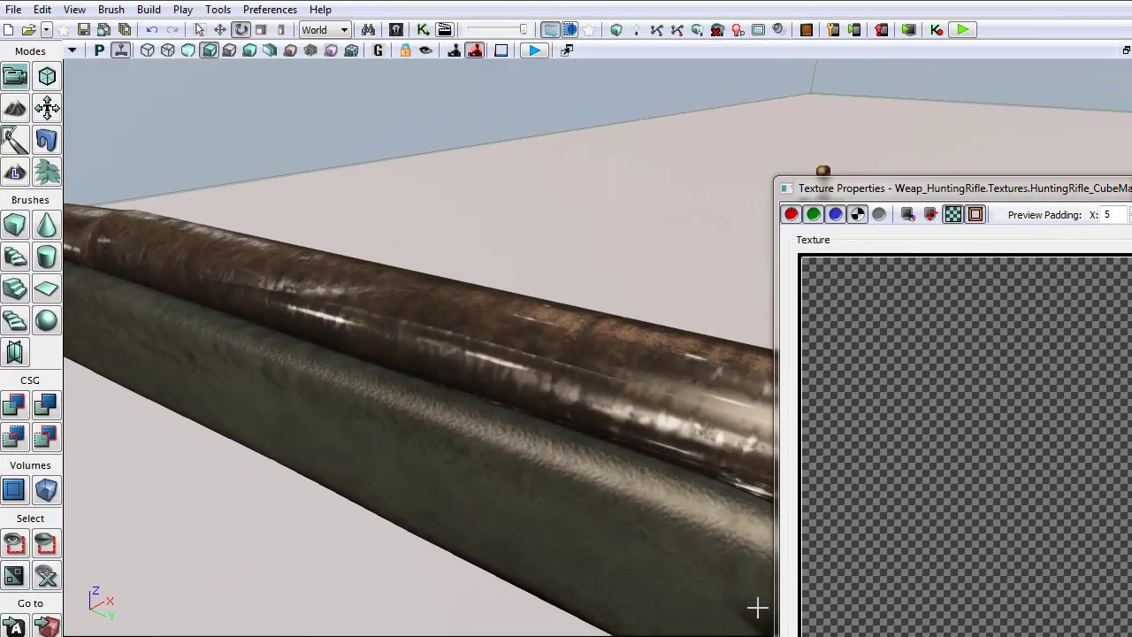
{"action": "left_click_drag", "start_coordinate": [758, 607], "coordinate": [757, 607]}
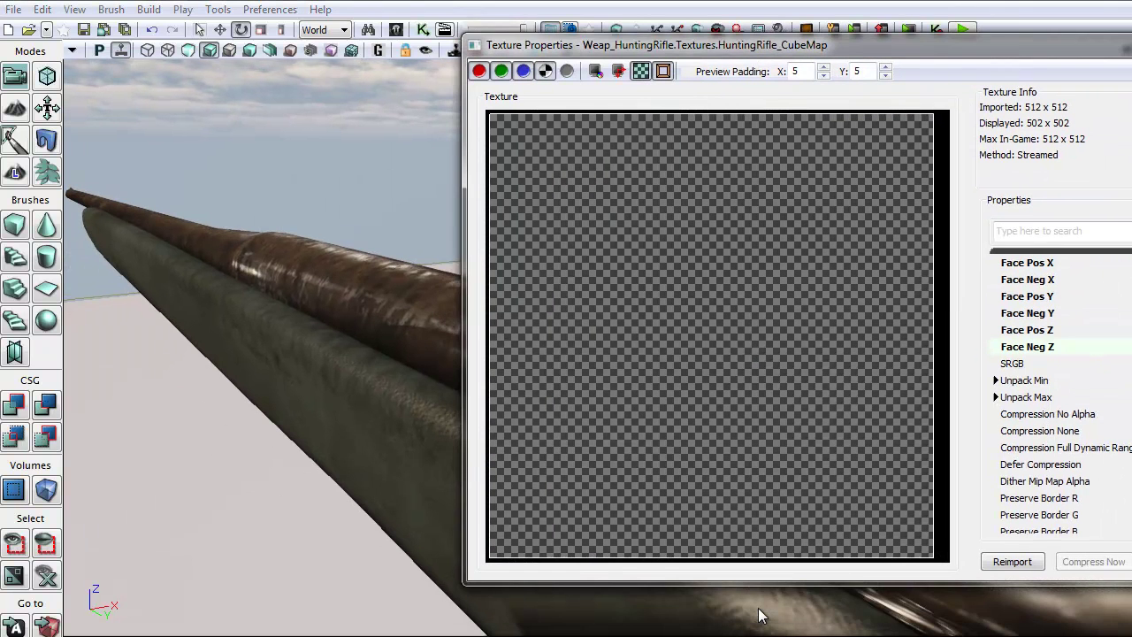
{"action": "left_click_drag", "start_coordinate": [758, 608], "coordinate": [759, 616]}
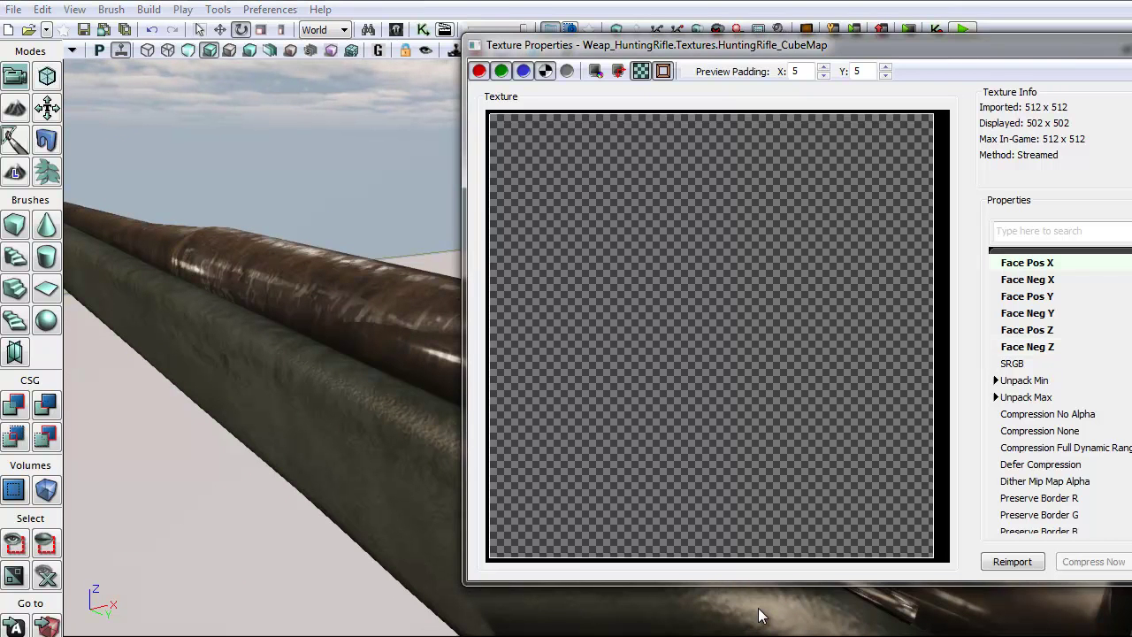
Step: Replace the Multiply node's cube map input with a T_WaterReflection texture sample whose UVs come from a Reflection Vector through an R G component mask
{"action": "left_click", "coordinate": [759, 616]}
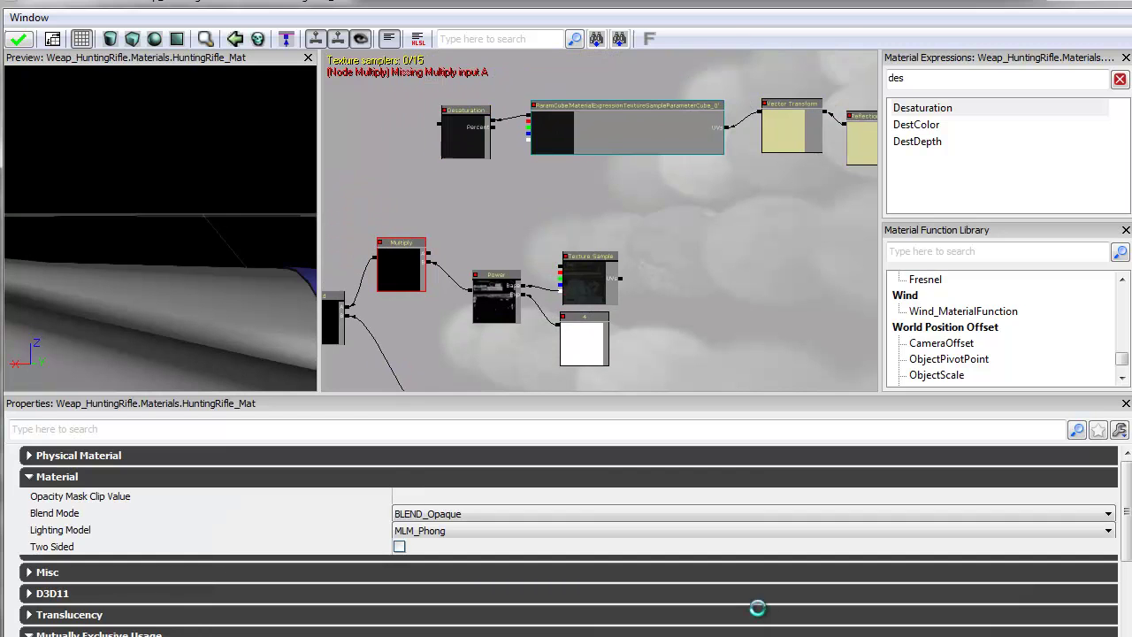
{"action": "left_click_drag", "start_coordinate": [538, 222], "coordinate": [523, 198], "text": "ctrl"}
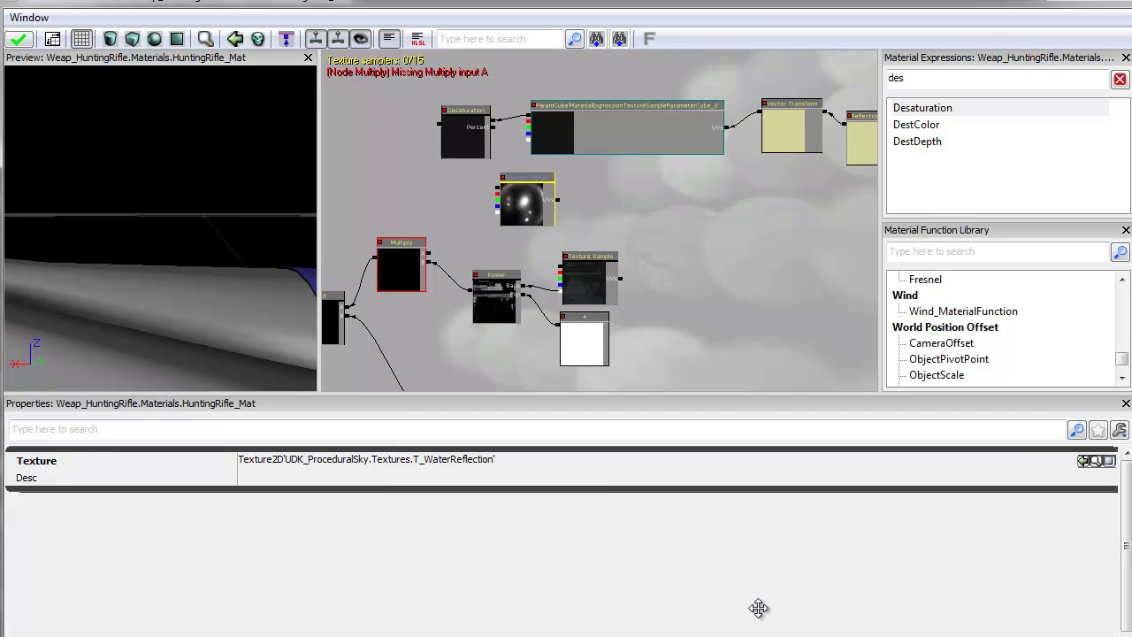
{"action": "type", "text": "ref"}
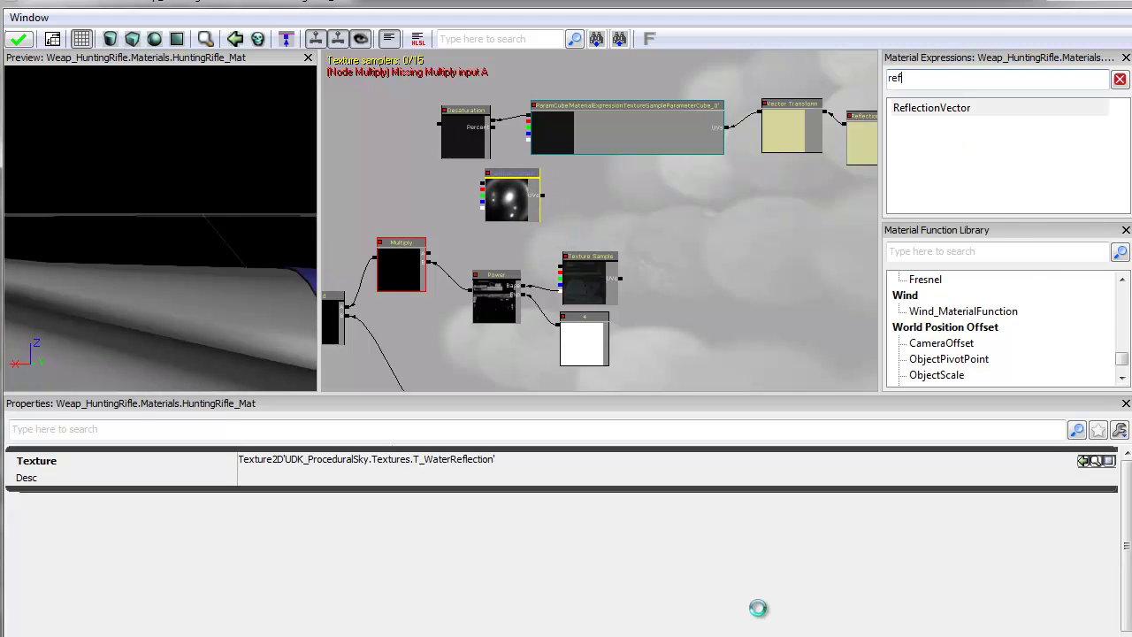
{"action": "type", "text": "comp"}
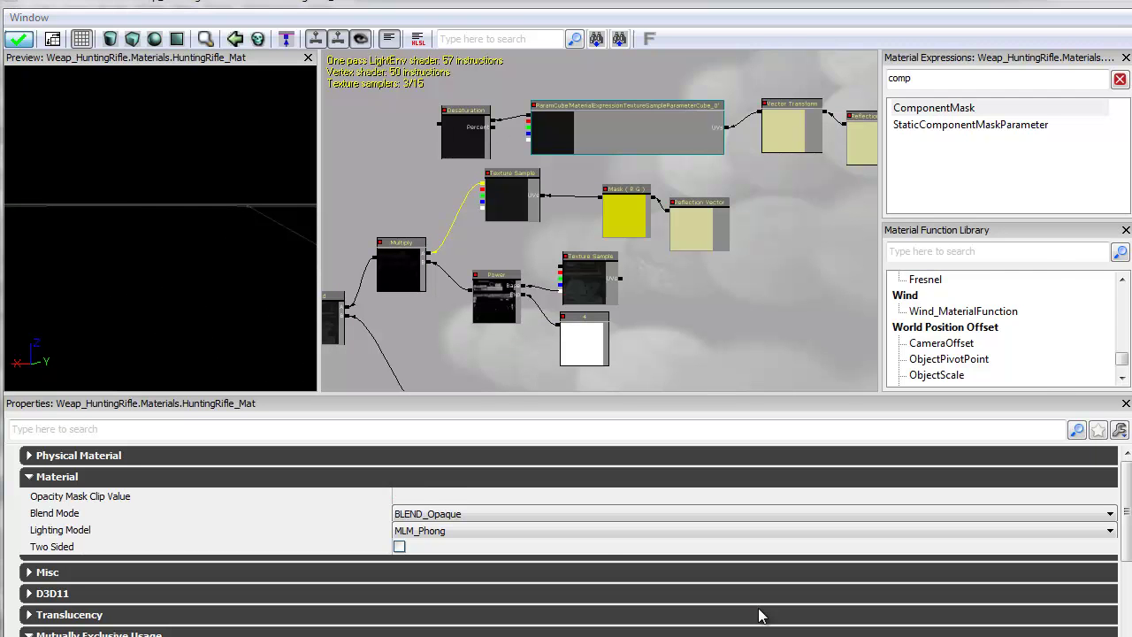
Step: Uncover the level viewport, examine the rifle's reflections from another angle, and return to the Content Browser
{"action": "left_click_drag", "start_coordinate": [265, 2], "coordinate": [992, 283]}
{"action": "mouse_move", "coordinate": [442, 354]}
{"action": "right_mouse_down"}
{"action": "mouse_move", "coordinate": [719, 317]}
{"action": "mouse_move", "coordinate": [701, 350]}
{"action": "mouse_move", "coordinate": [641, 324]}
{"action": "right_mouse_up"}
{"action": "mouse_move", "coordinate": [885, 275]}
{"action": "left_mouse_down"}
{"action": "mouse_move", "coordinate": [425, 26]}
{"action": "mouse_move", "coordinate": [722, 131]}
{"action": "mouse_move", "coordinate": [219, 48]}
{"action": "mouse_move", "coordinate": [188, 0]}
{"action": "left_mouse_up"}
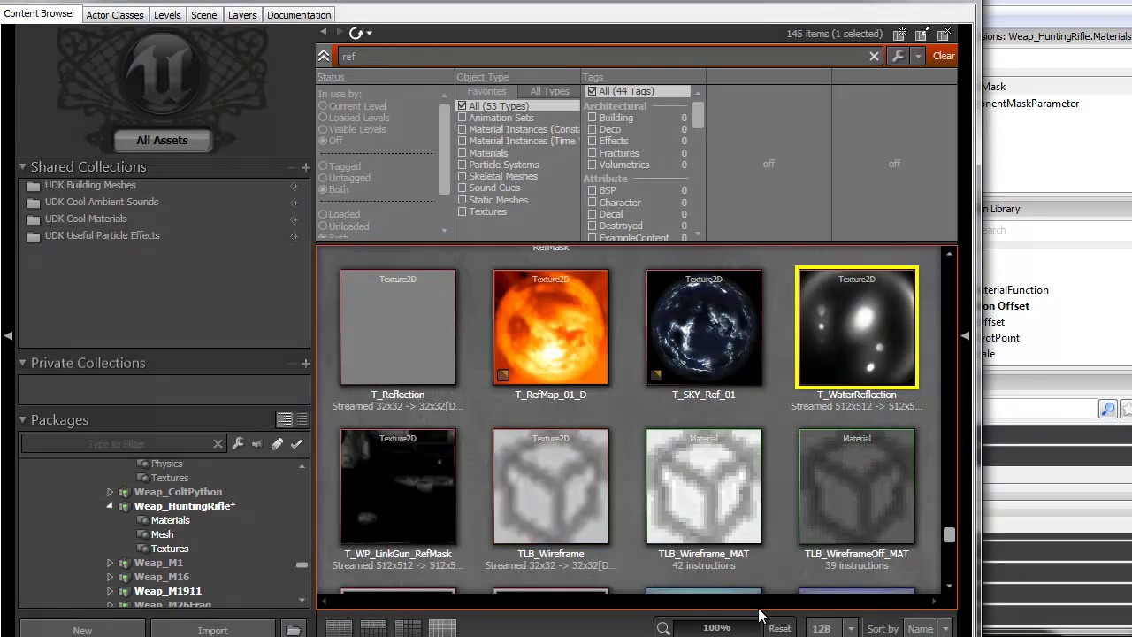
Step: Find the Steel_Reflection texture among the results and assign it to the reflection-vector-mapped texture sample in HuntingRifle_Mat
{"action": "scroll", "coordinate": [637, 421], "scroll_direction": "down", "scroll_amount": 2}
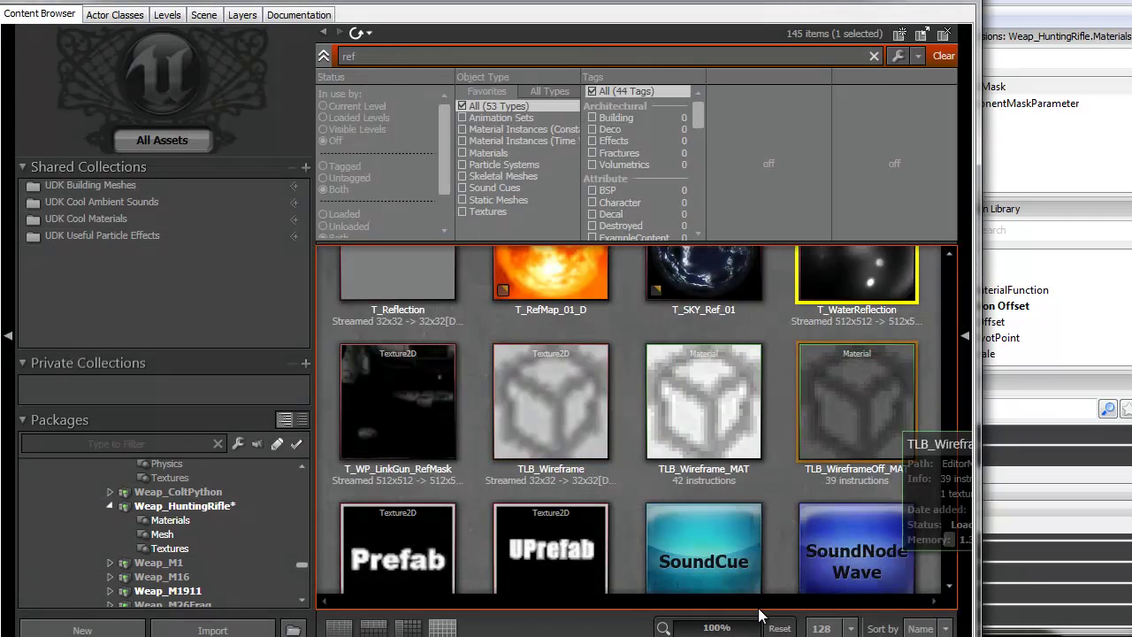
{"action": "scroll", "coordinate": [637, 416], "scroll_direction": "up", "scroll_amount": 2}
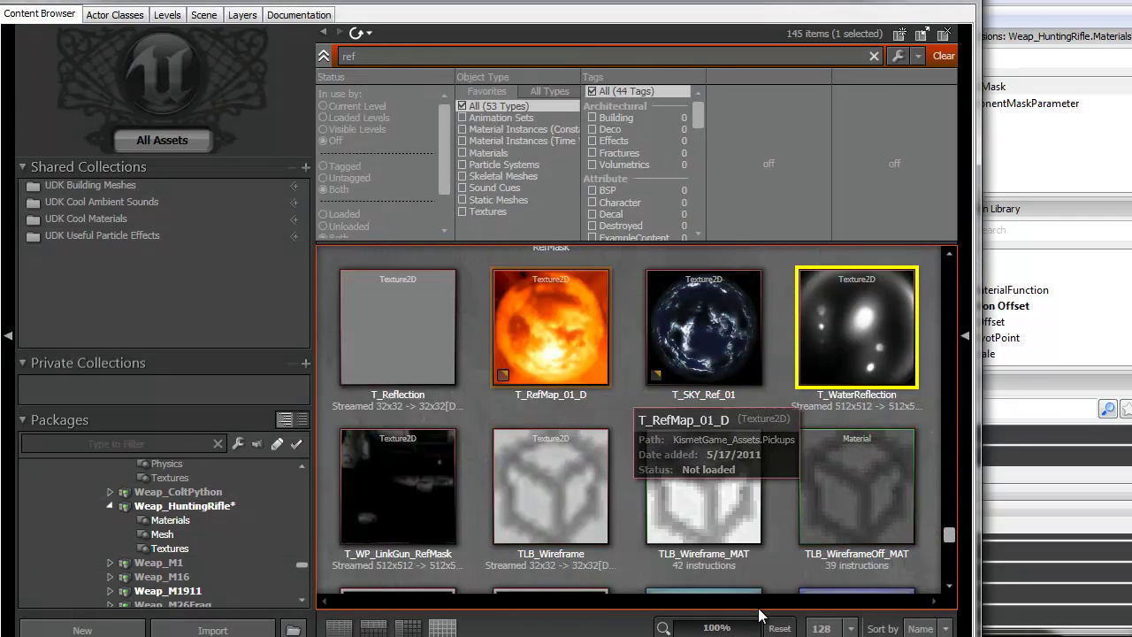
{"action": "scroll", "coordinate": [637, 416], "scroll_direction": "up", "scroll_amount": 1}
{"action": "scroll", "coordinate": [759, 615], "scroll_direction": "up", "scroll_amount": 5}
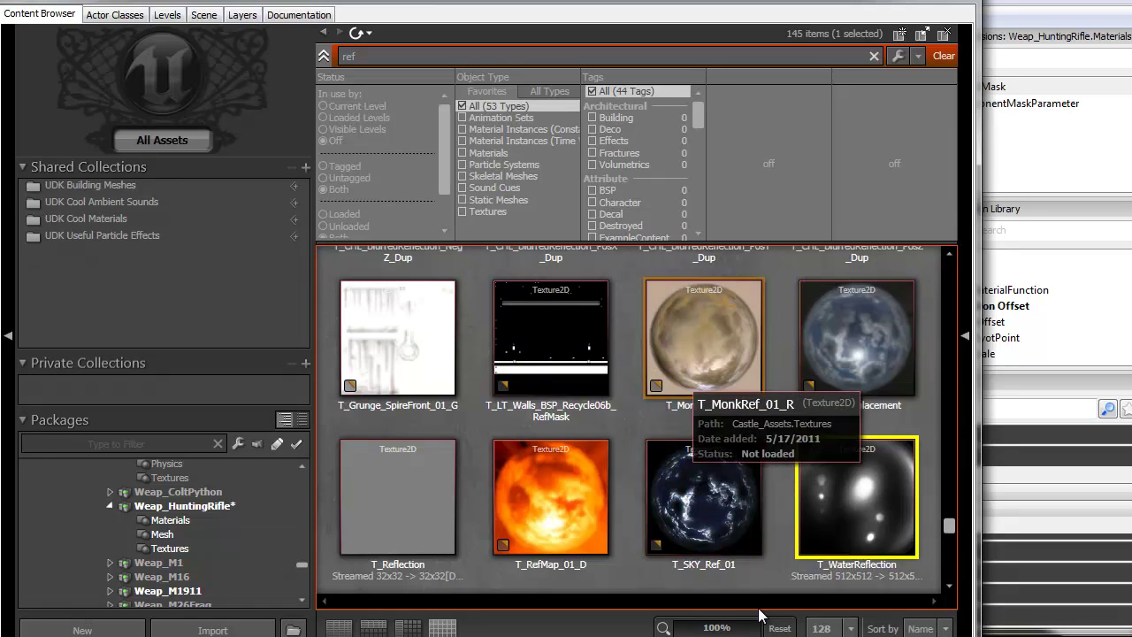
{"action": "scroll", "coordinate": [759, 615], "scroll_direction": "up", "scroll_amount": 12}
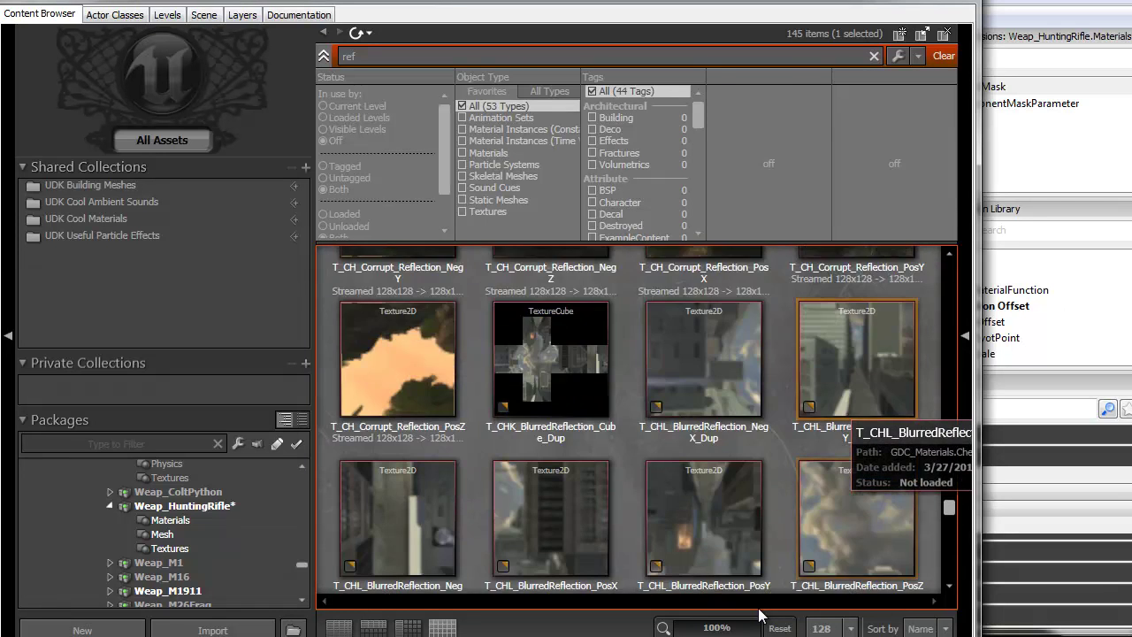
{"action": "scroll", "coordinate": [759, 615], "scroll_direction": "up", "scroll_amount": 6}
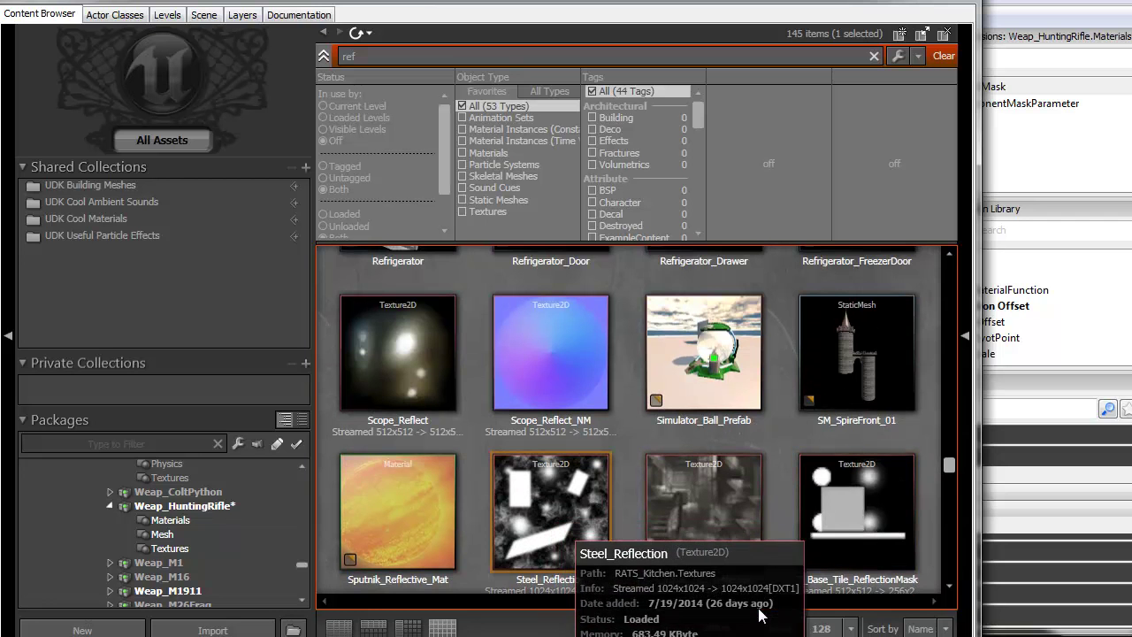
{"action": "scroll", "coordinate": [759, 615], "scroll_direction": "down", "scroll_amount": 1}
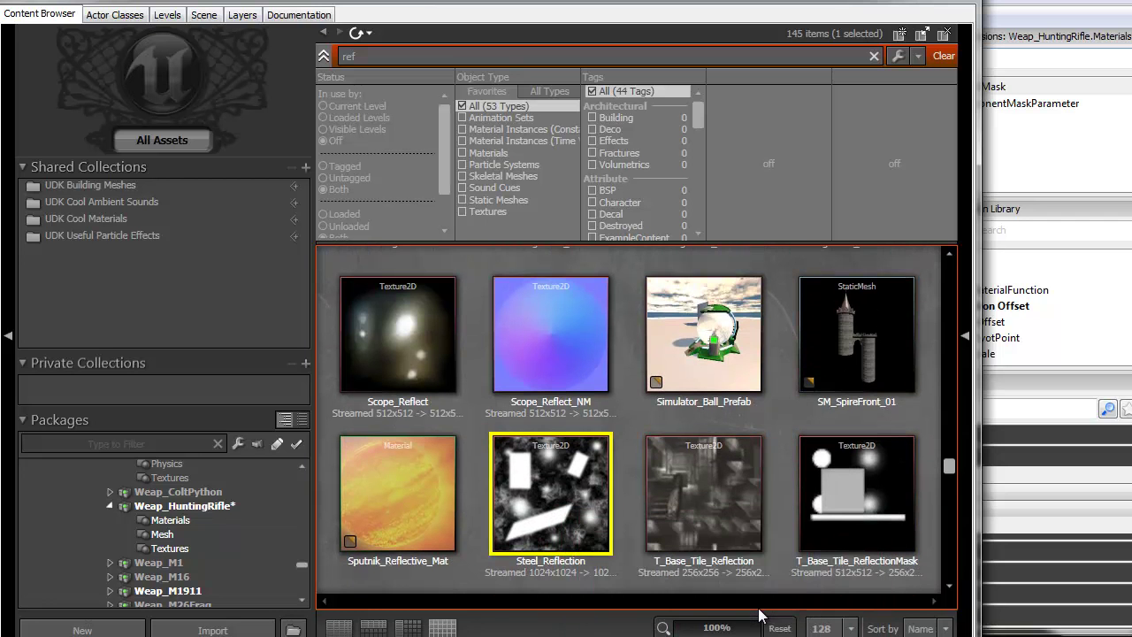
{"action": "key", "text": "alt+Tab"}
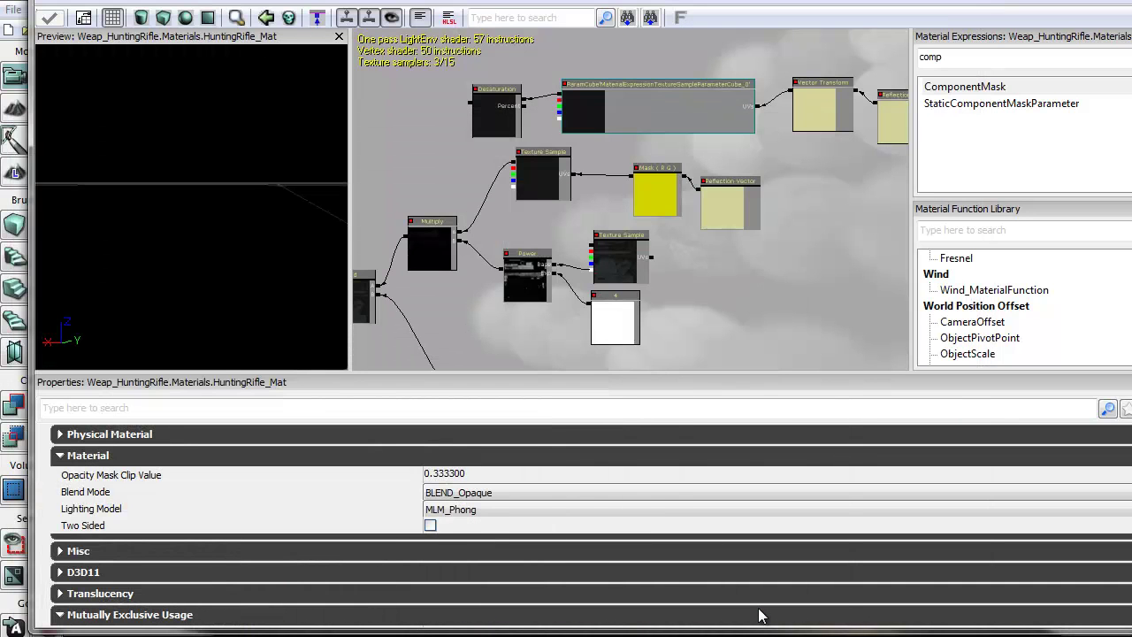
{"action": "left_click", "coordinate": [731, 203]}
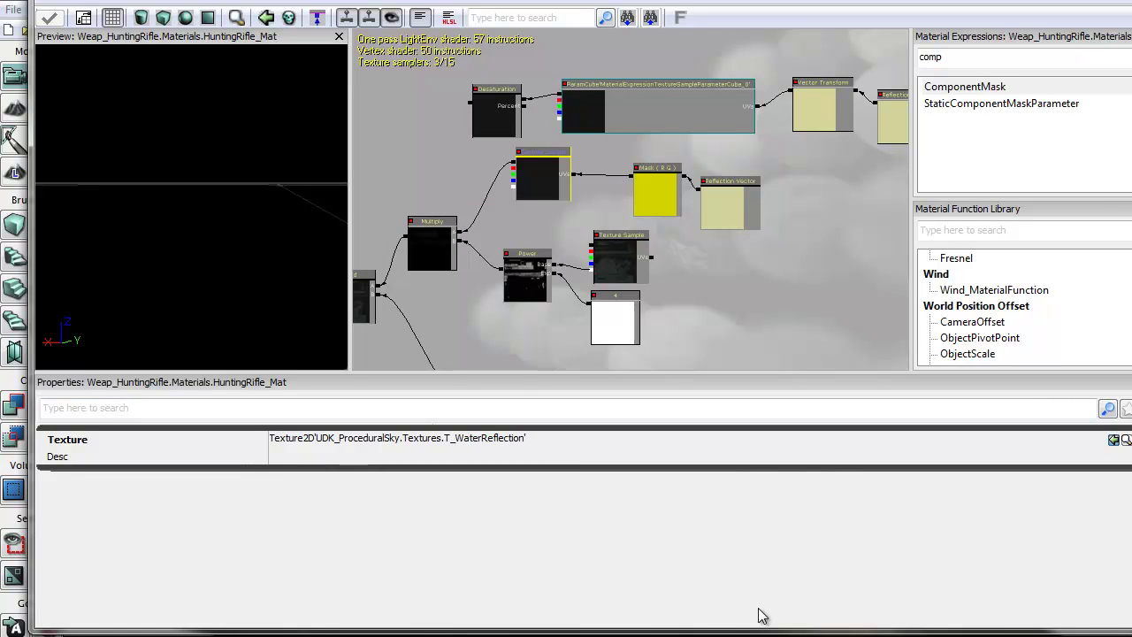
Step: Apply HuntingRifle_Mat, examine the Steel_Reflection effect on the rifle's barrel in the level viewport, and bring back the material graph
{"action": "mouse_move", "coordinate": [566, 0]}
{"action": "left_mouse_down"}
{"action": "mouse_move", "coordinate": [575, 483]}
{"action": "mouse_move", "coordinate": [556, 480]}
{"action": "mouse_move", "coordinate": [693, 406]}
{"action": "left_mouse_up"}
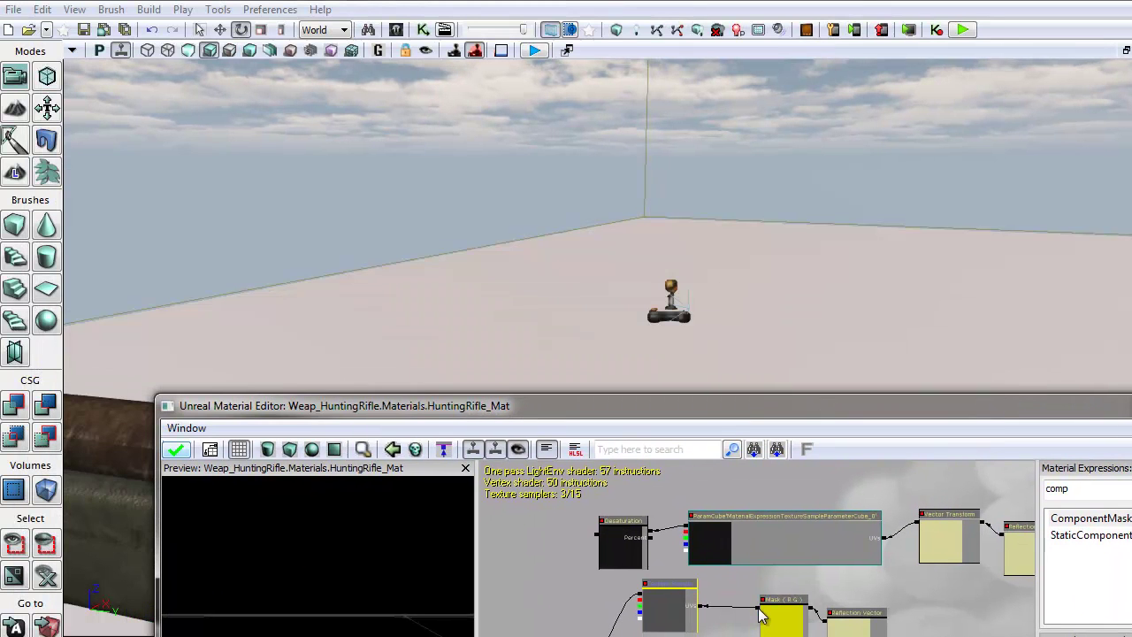
{"action": "left_click", "coordinate": [176, 449]}
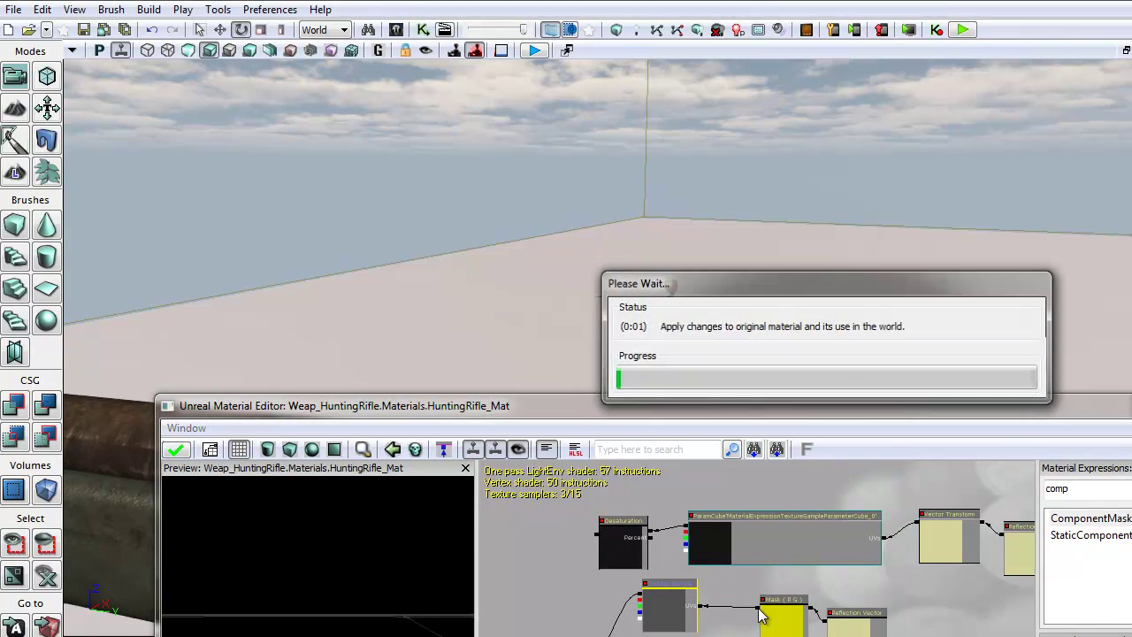
{"action": "left_click_drag", "start_coordinate": [354, 406], "coordinate": [272, 519]}
{"action": "right_click_drag", "start_coordinate": [759, 609], "coordinate": [759, 616]}
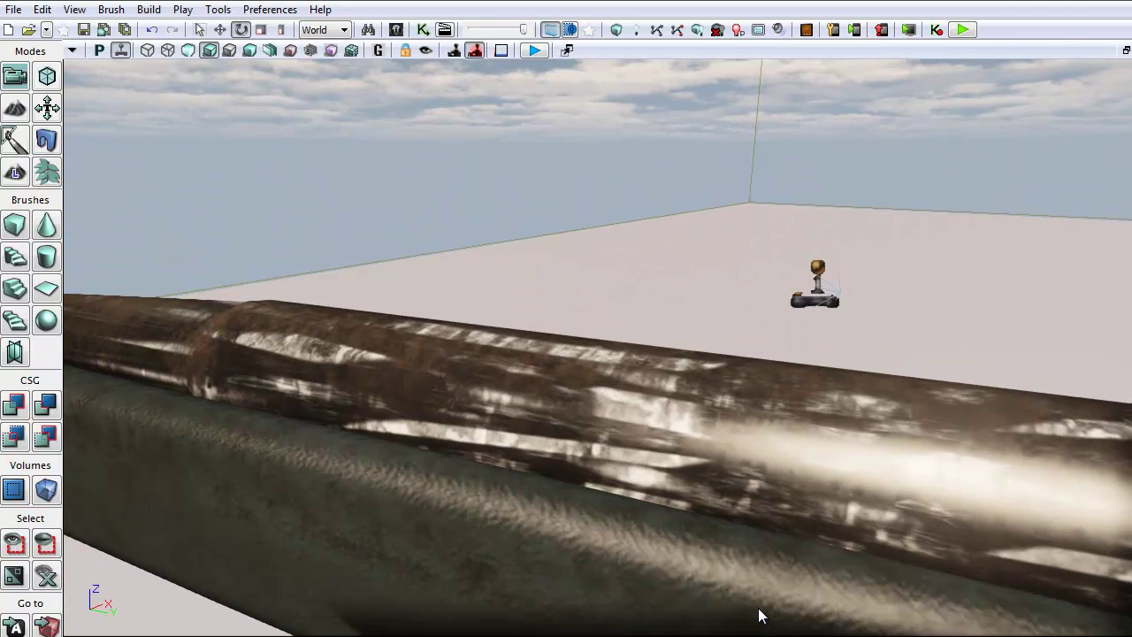
{"action": "mouse_move", "coordinate": [762, 633]}
{"action": "left_mouse_down"}
{"action": "mouse_move", "coordinate": [762, 84]}
{"action": "mouse_move", "coordinate": [825, 12]}
{"action": "mouse_move", "coordinate": [855, 2]}
{"action": "left_mouse_up"}
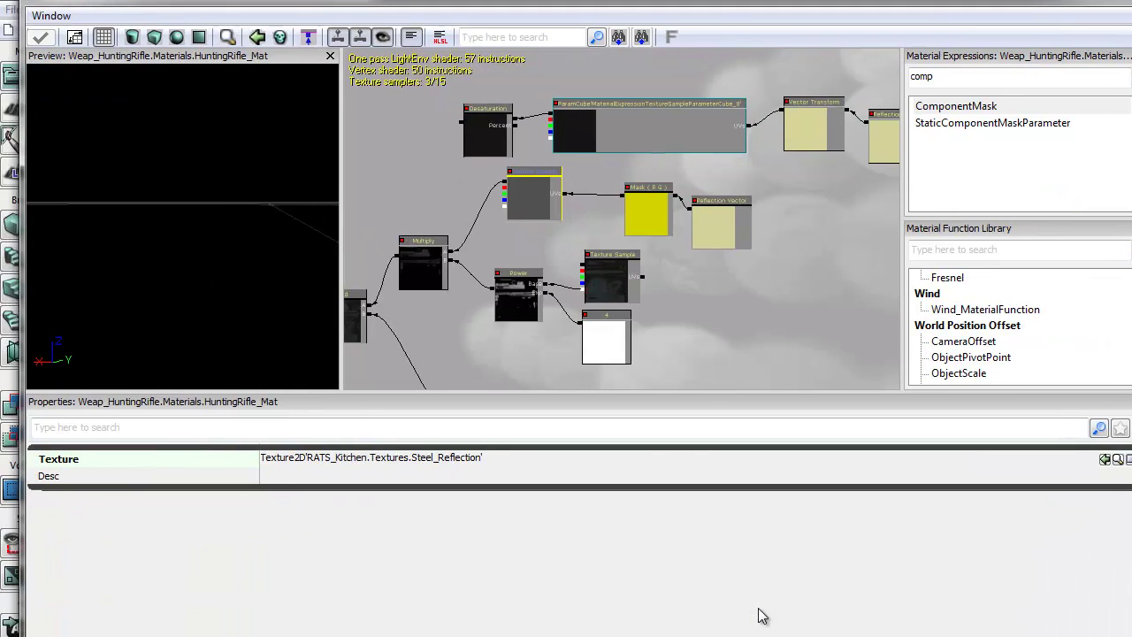
Step: Copy the full name of the Steel_Reflection texture to the clipboard
{"action": "key", "text": "alt+Tab"}
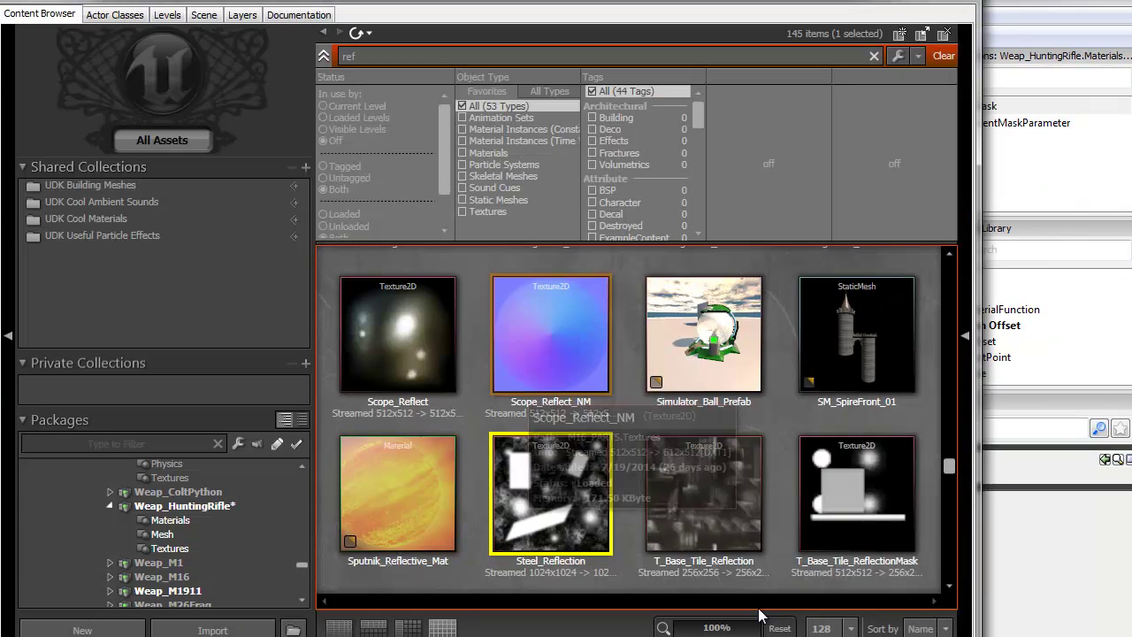
{"action": "key", "text": "Menu"}
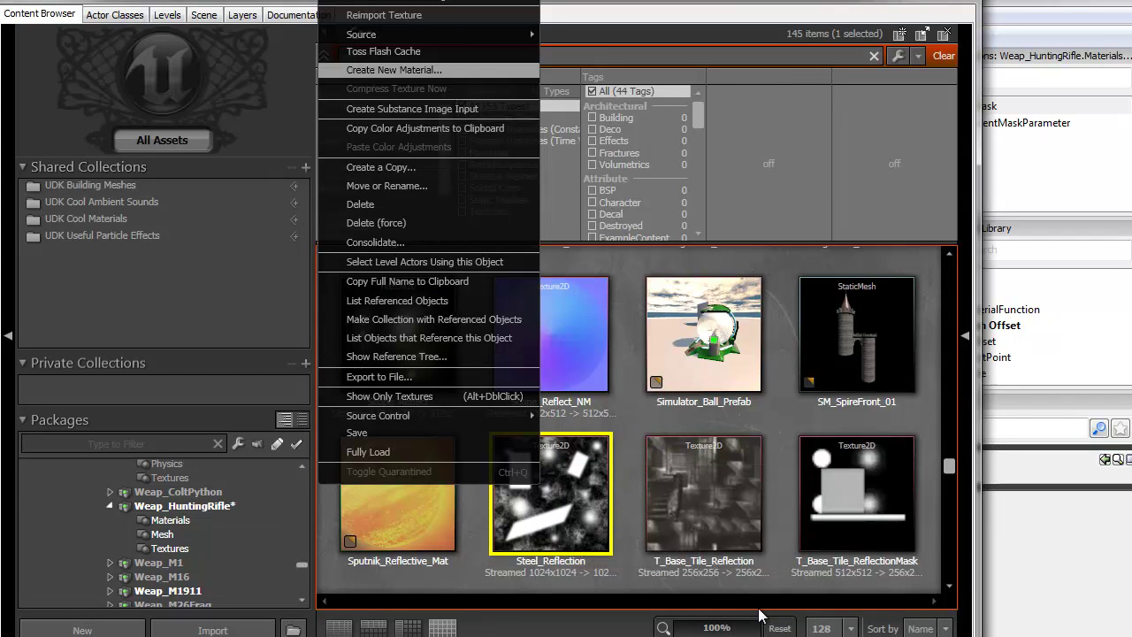
{"action": "key", "text": "Down"}
{"action": "key", "text": "Down"}
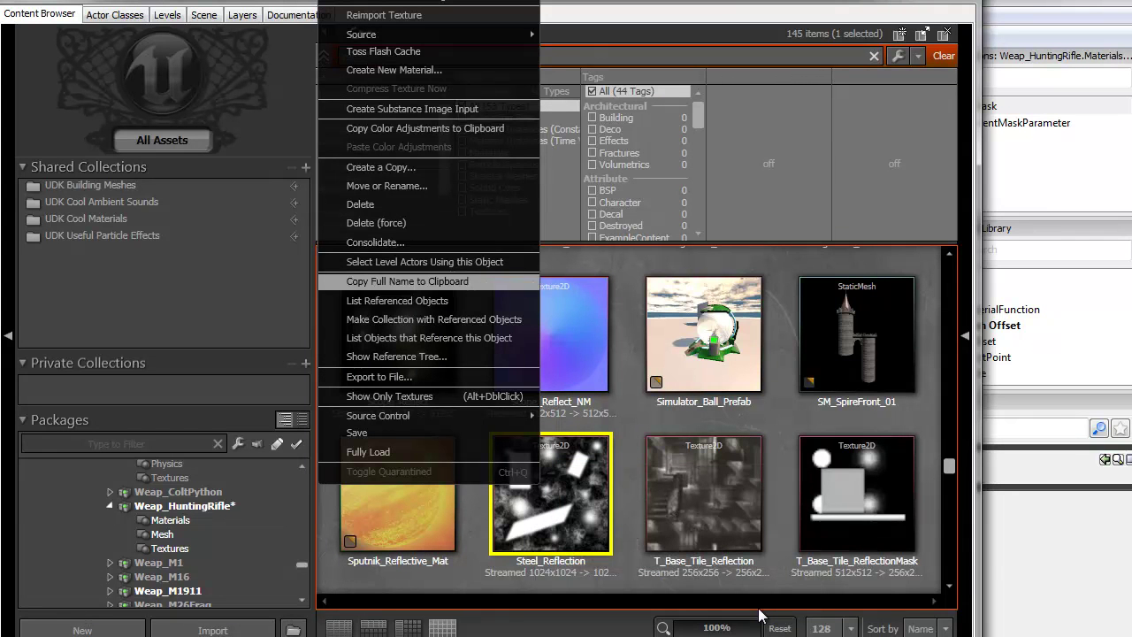
{"action": "key", "text": "Return"}
{"action": "key", "text": "alt+Tab"}
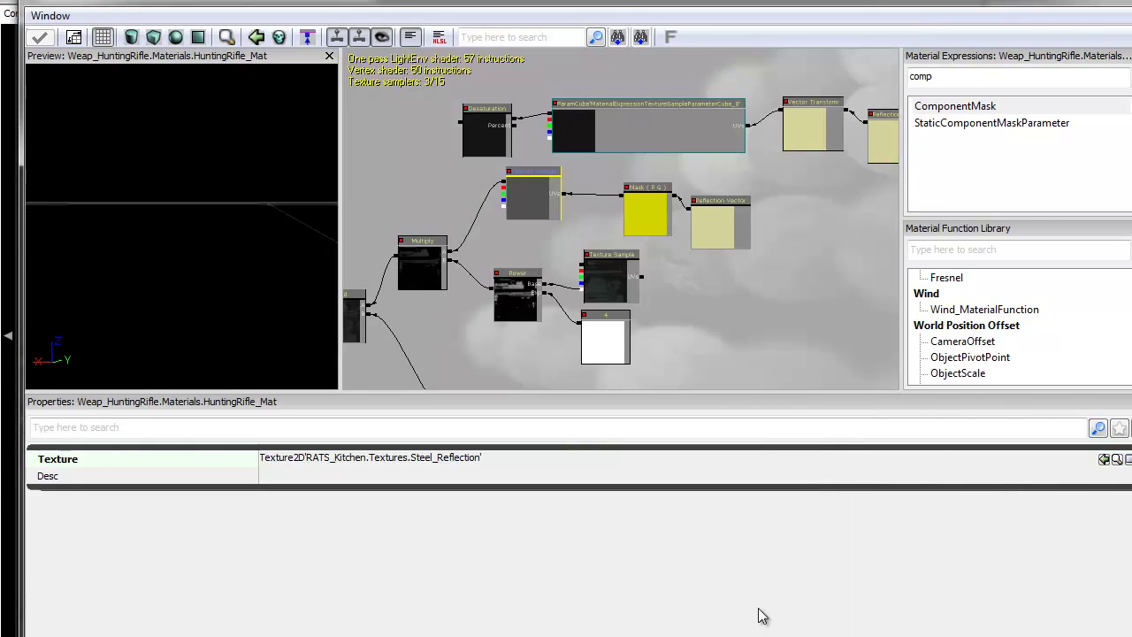
{"action": "key", "text": "alt+Tab"}
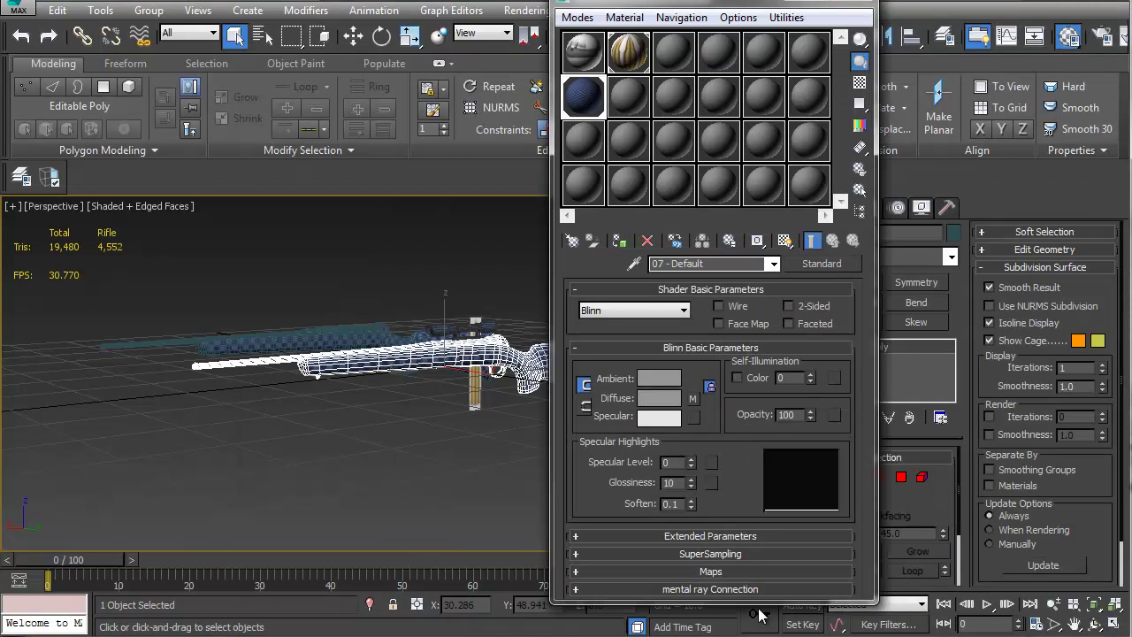
{"action": "key", "text": "alt+Tab"}
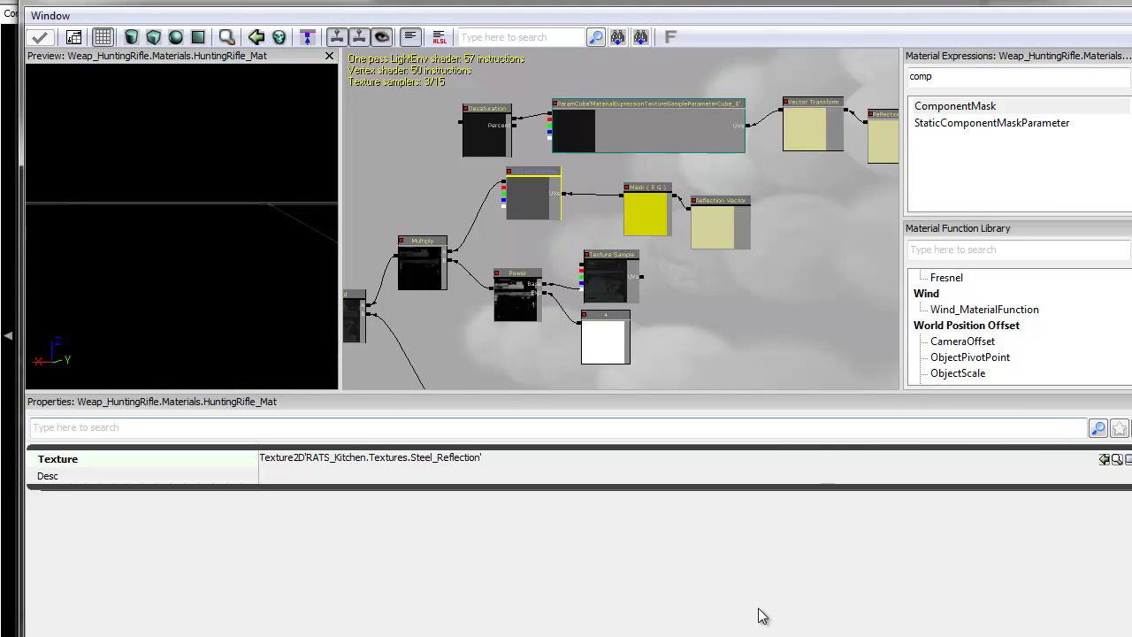
{"action": "key", "text": "Escape"}
{"action": "key", "text": "alt+Tab"}
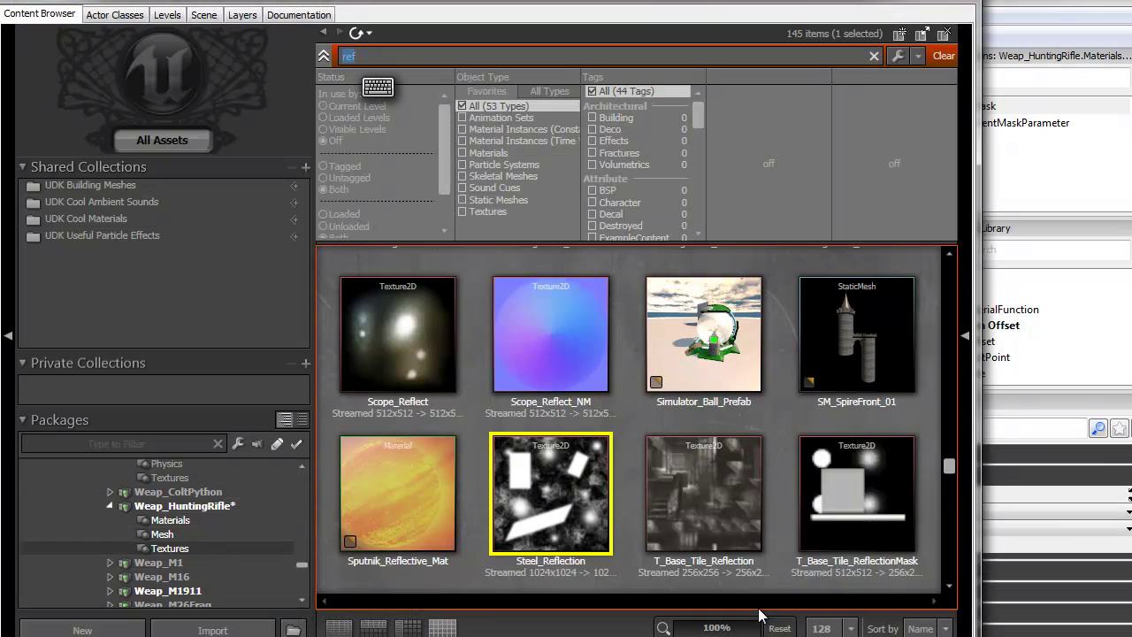
Step: Assign the copied Steel_Reflection texture to all six faces of HuntingRifle_CubeMap, from Pos X to Neg Z, and close its properties
{"action": "left_click", "coordinate": [170, 548]}
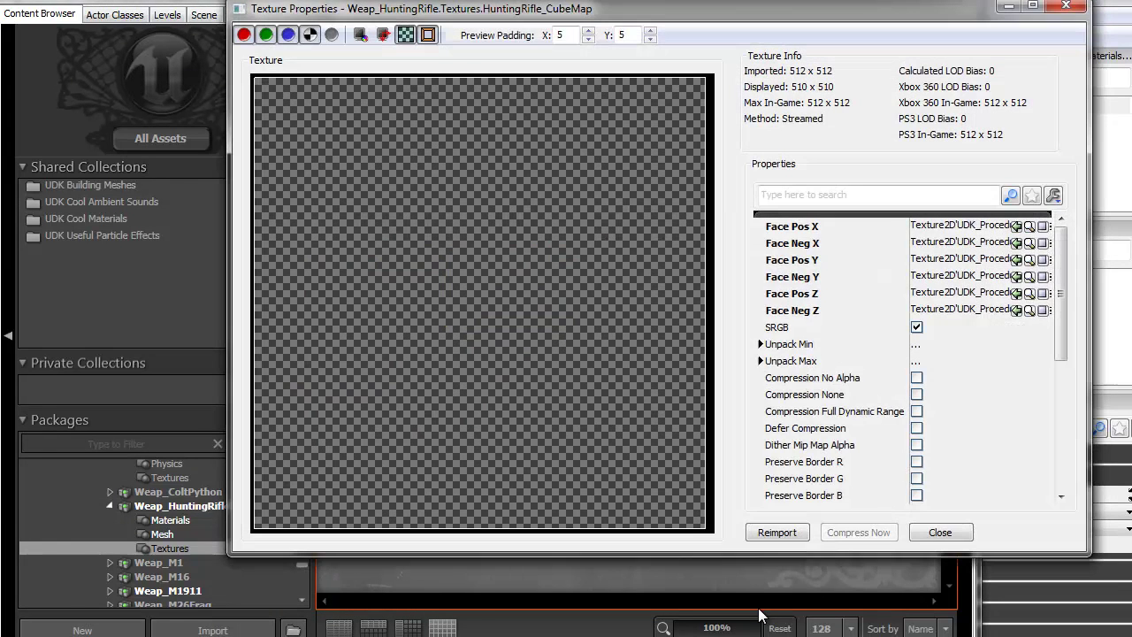
{"action": "key", "text": "Tab"}
{"action": "key", "text": "ctrl+v"}
{"action": "key", "text": "Tab"}
{"action": "key", "text": "ctrl+v"}
{"action": "key", "text": "Tab"}
{"action": "key", "text": "ctrl+v"}
{"action": "key", "text": "Tab"}
{"action": "key", "text": "ctrl+v"}
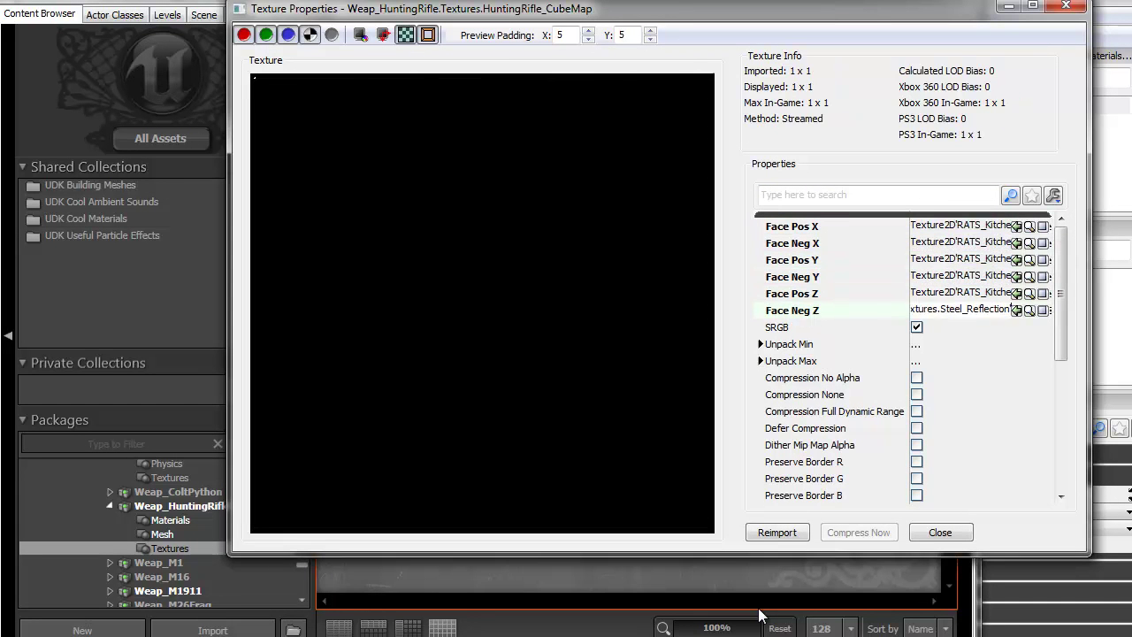
{"action": "left_click", "coordinate": [941, 532]}
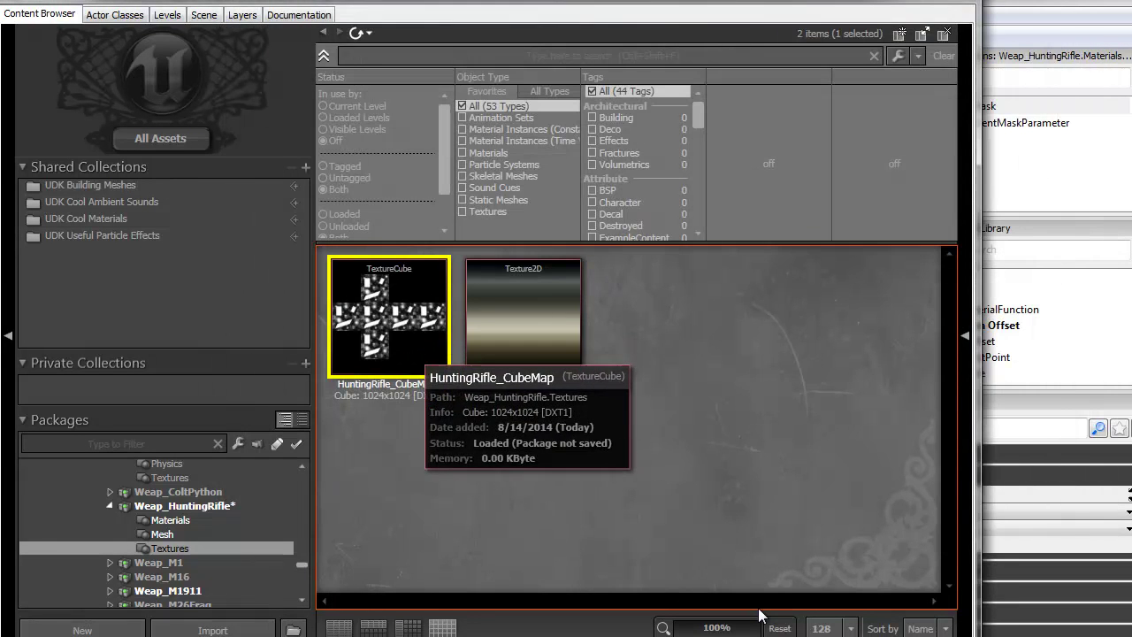
Step: Uncover the level viewport, examine the reflections on the barrel and stock from several angles, and return to the Content Browser
{"action": "left_click_drag", "start_coordinate": [719, 4], "coordinate": [707, 491]}
{"action": "left_click", "coordinate": [650, 129]}
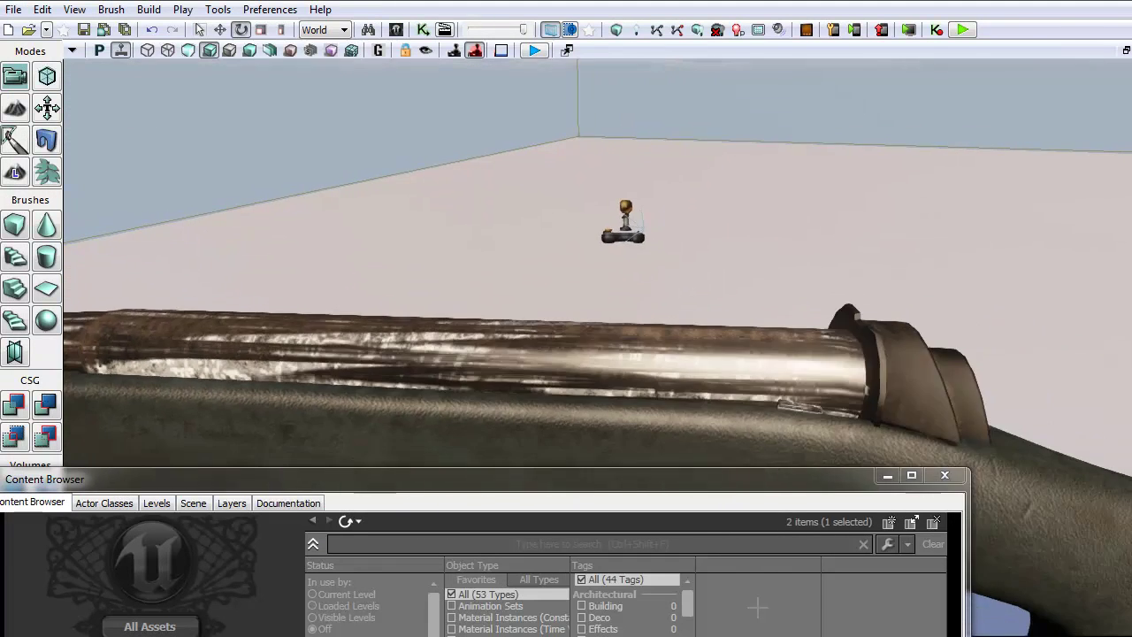
{"action": "right_click_drag", "start_coordinate": [566, 266], "coordinate": [514, 228]}
{"action": "mouse_move", "coordinate": [495, 479]}
{"action": "left_mouse_down"}
{"action": "mouse_move", "coordinate": [497, 158]}
{"action": "mouse_move", "coordinate": [639, 0]}
{"action": "mouse_move", "coordinate": [572, 21]}
{"action": "left_mouse_up"}
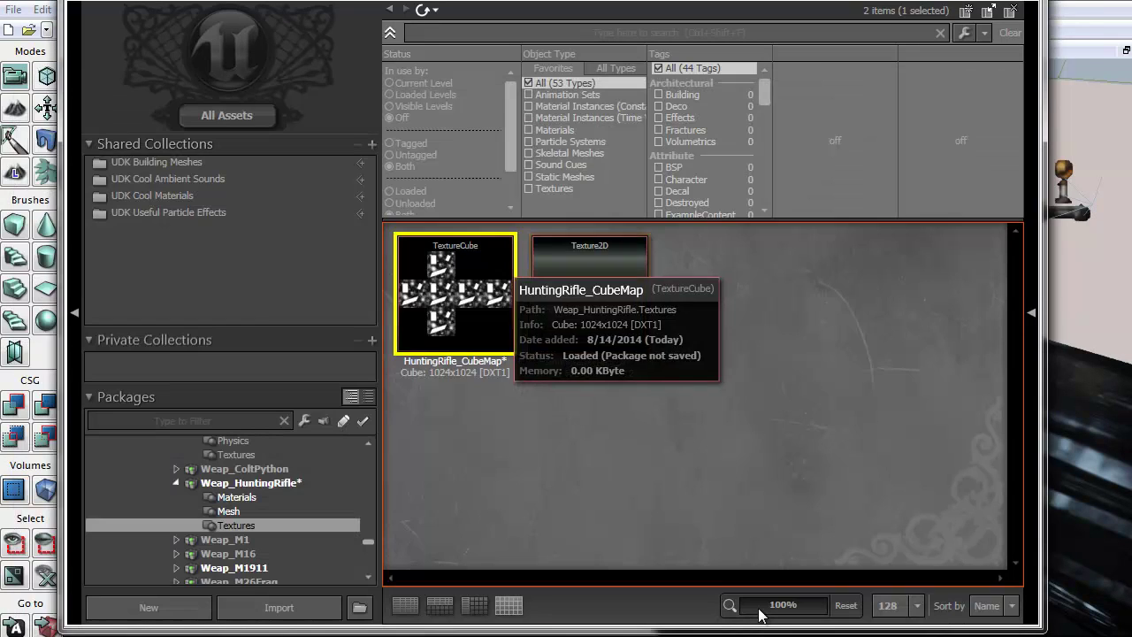
Step: Search all assets for "ref" and assign the Window_ReflectionStreaks texture to all six faces of HuntingRifle_CubeMap
{"action": "double_click", "coordinate": [492, 276]}
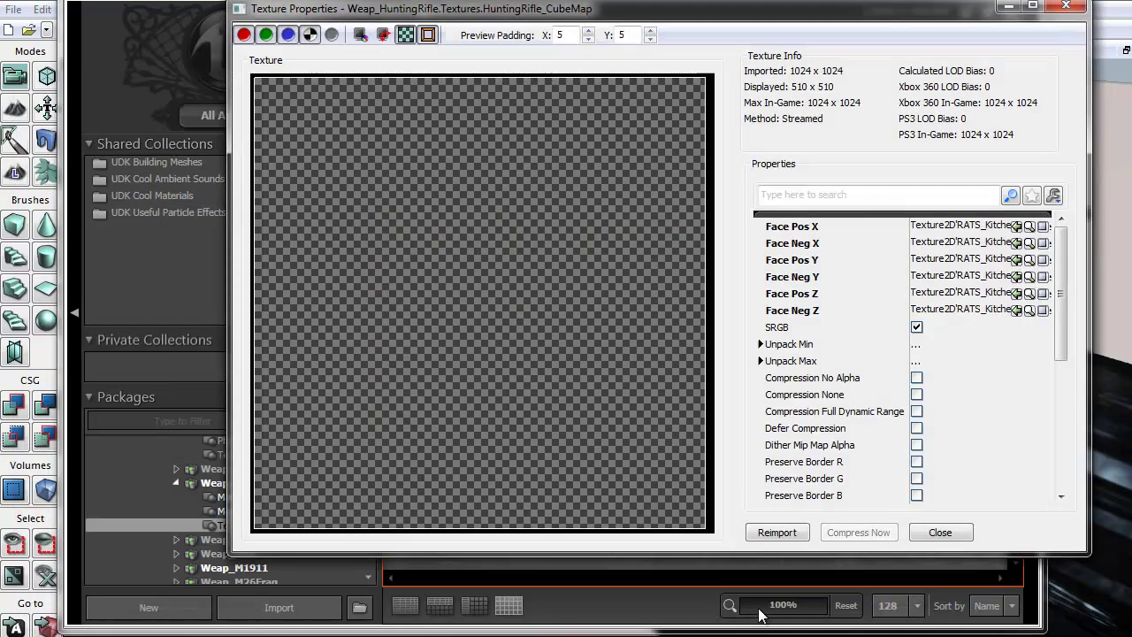
{"action": "mouse_move", "coordinate": [442, 9]}
{"action": "left_mouse_down"}
{"action": "mouse_move", "coordinate": [843, 76]}
{"action": "mouse_move", "coordinate": [941, 245]}
{"action": "mouse_move", "coordinate": [929, 186]}
{"action": "left_mouse_up"}
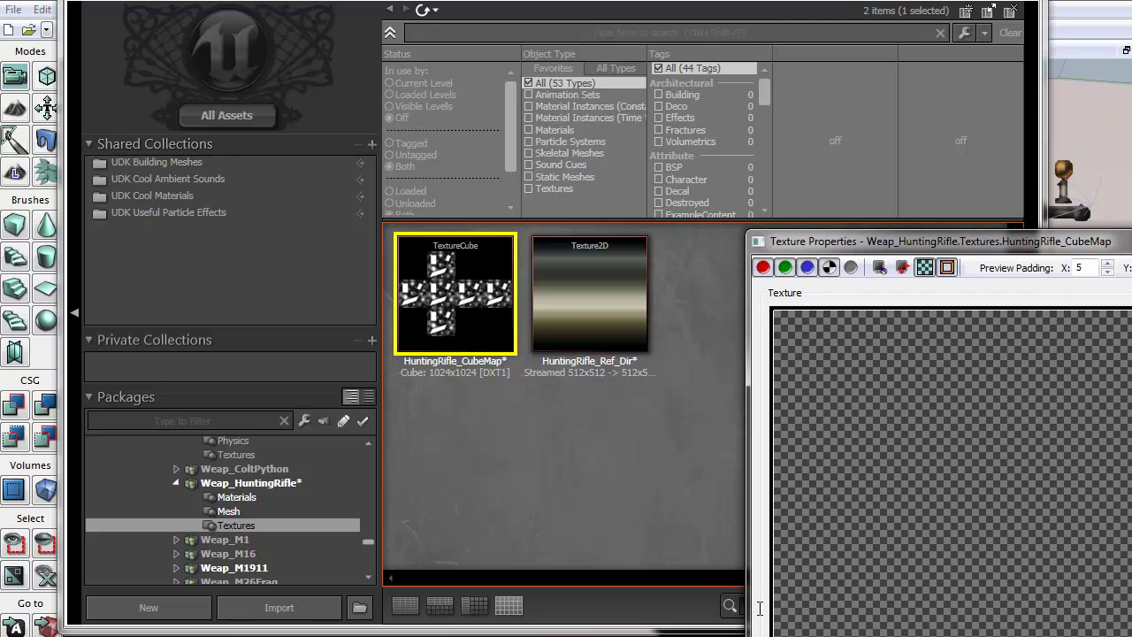
{"action": "left_click", "coordinate": [759, 608]}
{"action": "type", "text": "ref"}
{"action": "left_click_drag", "start_coordinate": [1016, 248], "coordinate": [1016, 545]}
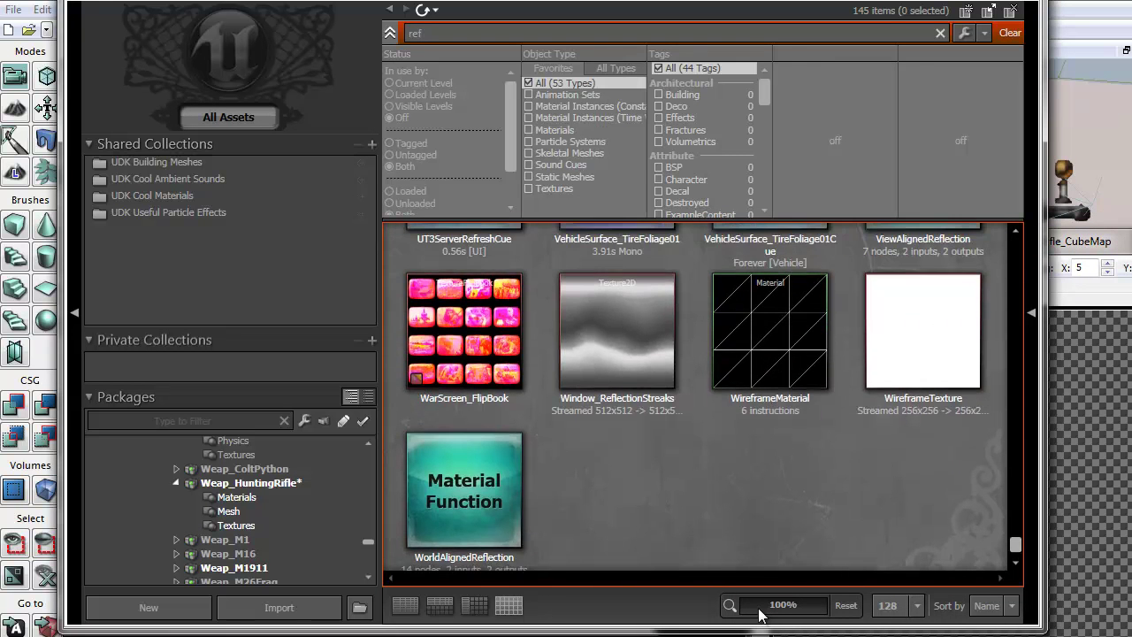
{"action": "left_click", "coordinate": [637, 336]}
{"action": "left_click", "coordinate": [1084, 336]}
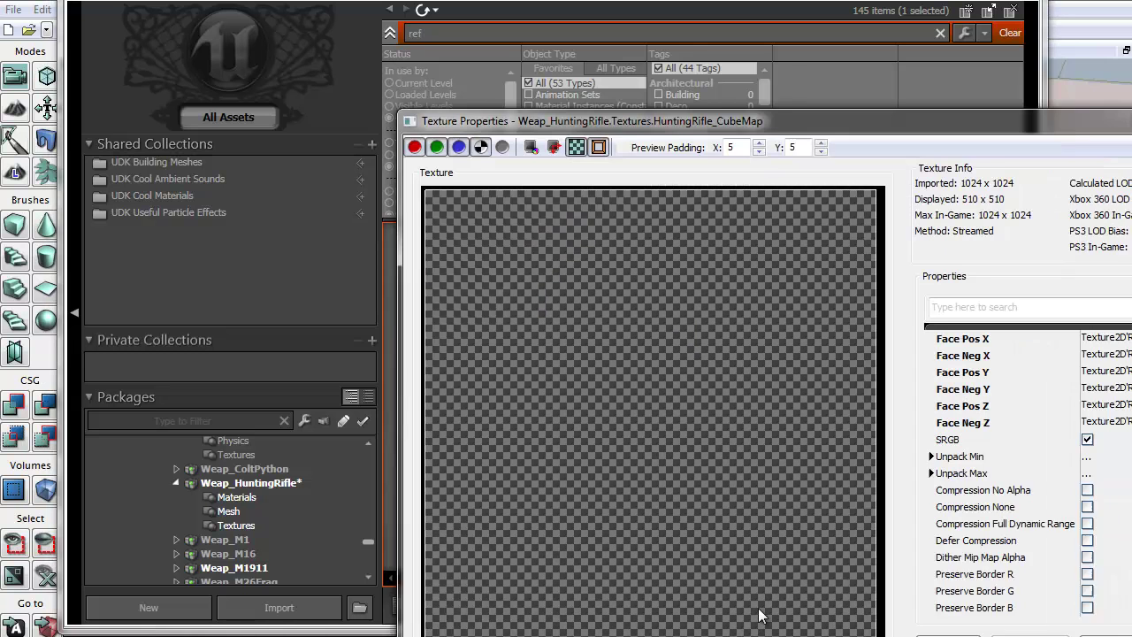
{"action": "left_click", "coordinate": [1094, 325]}
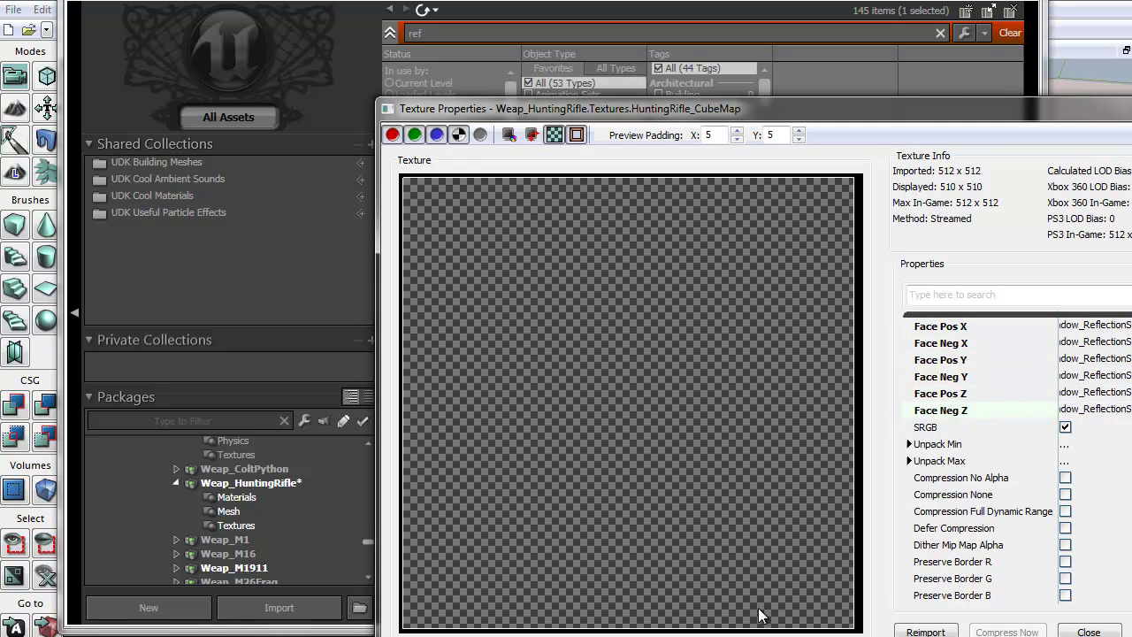
Step: Move the cube map's properties aside, examine the rifle's reflections in the level viewport, and return to the search results
{"action": "mouse_move", "coordinate": [620, 109]}
{"action": "left_mouse_down"}
{"action": "mouse_move", "coordinate": [872, 501]}
{"action": "mouse_move", "coordinate": [898, 593]}
{"action": "left_mouse_up"}
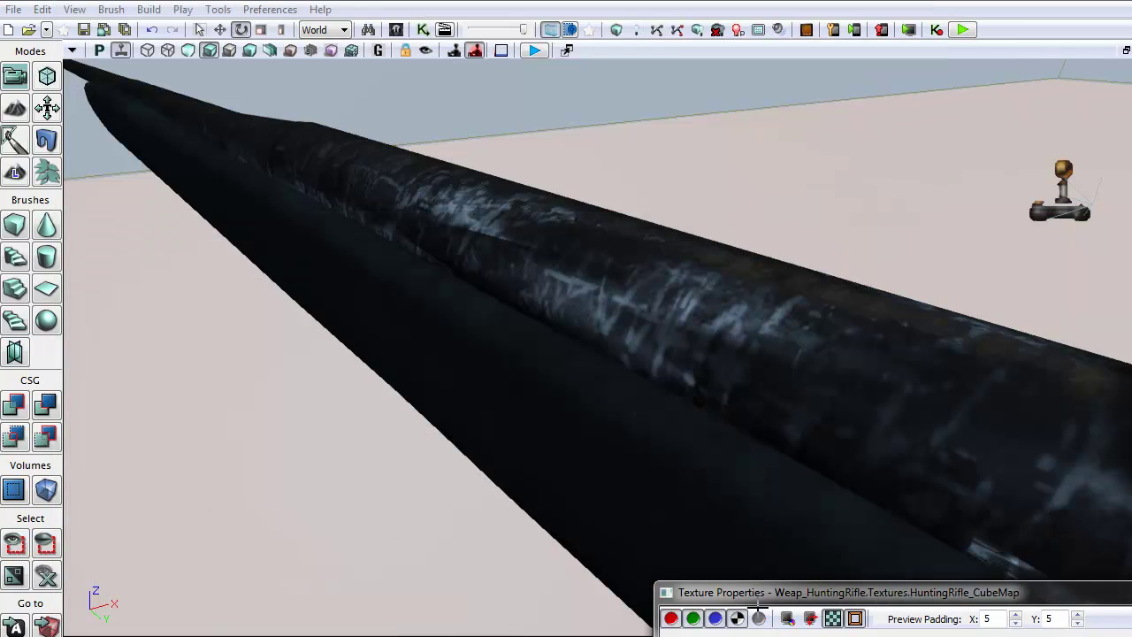
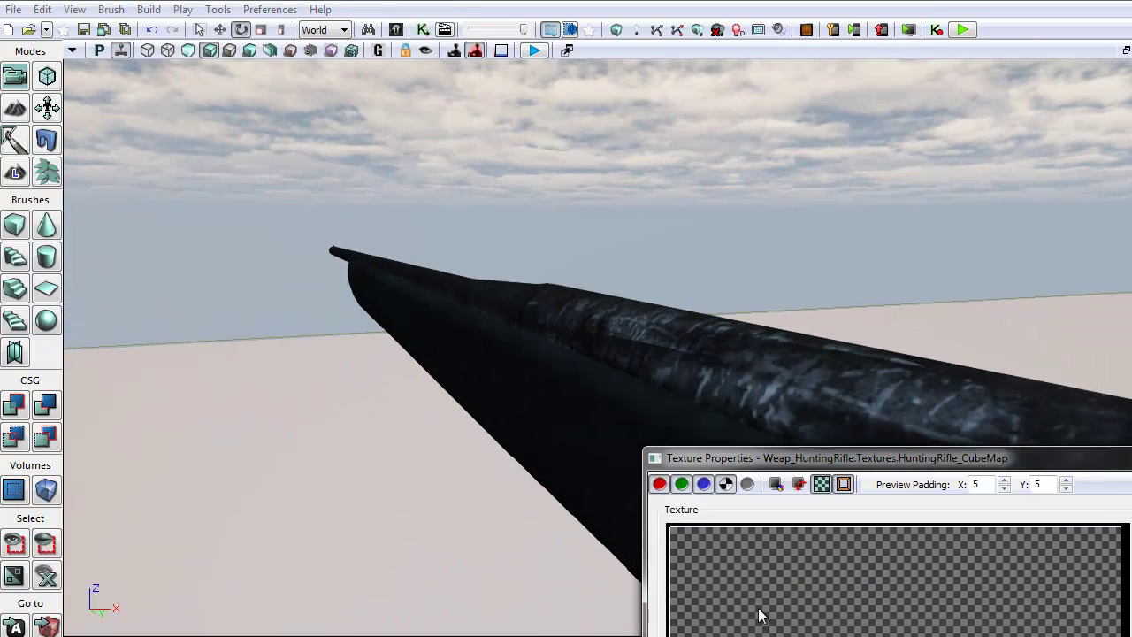
{"action": "key", "text": "alt+Tab"}
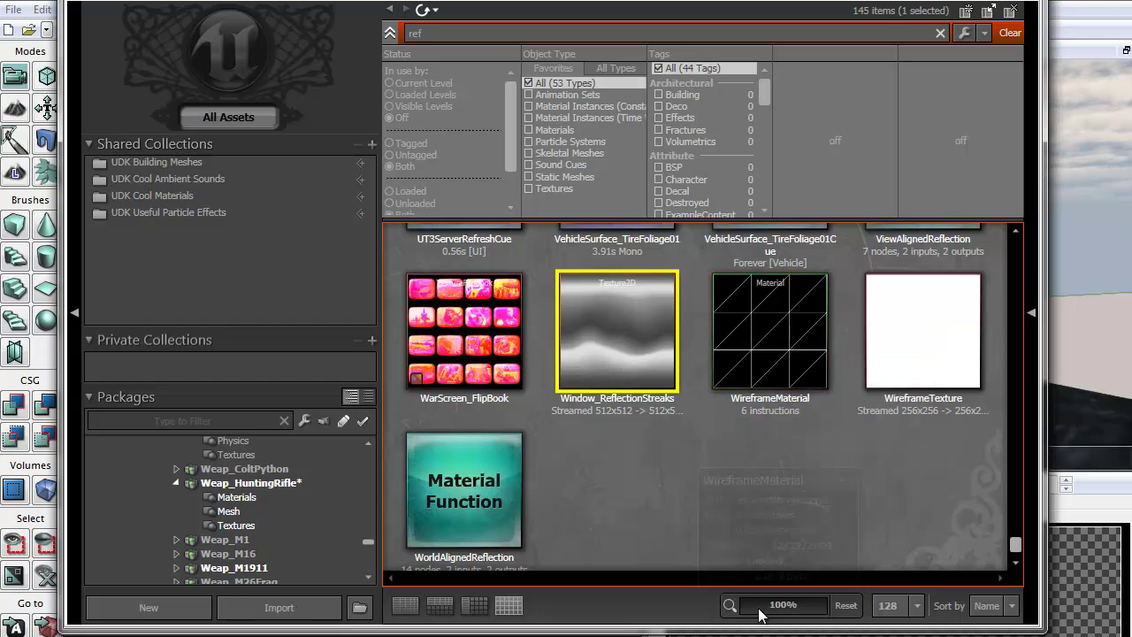
Step: Find T_MonkRef_01_R in the "ref" results and assign it to the HuntingRifle_CubeMap faces, starting with Pos X
{"action": "scroll", "coordinate": [740, 398], "scroll_direction": "up", "scroll_amount": 3}
{"action": "scroll", "coordinate": [761, 616], "scroll_direction": "up", "scroll_amount": 10}
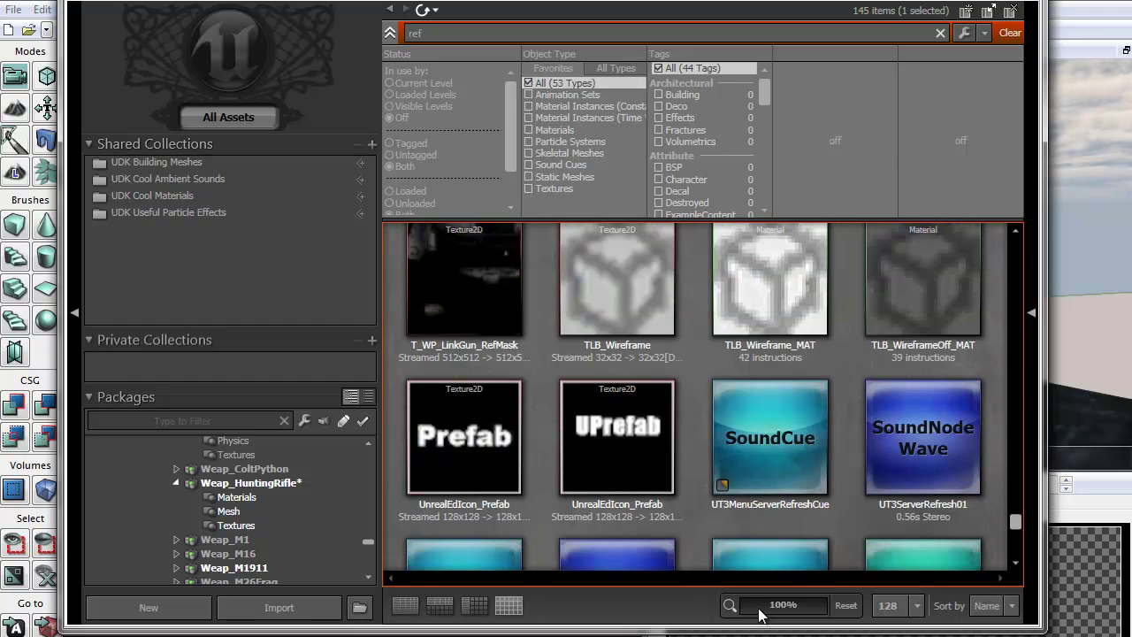
{"action": "scroll", "coordinate": [759, 614], "scroll_direction": "up", "scroll_amount": 3}
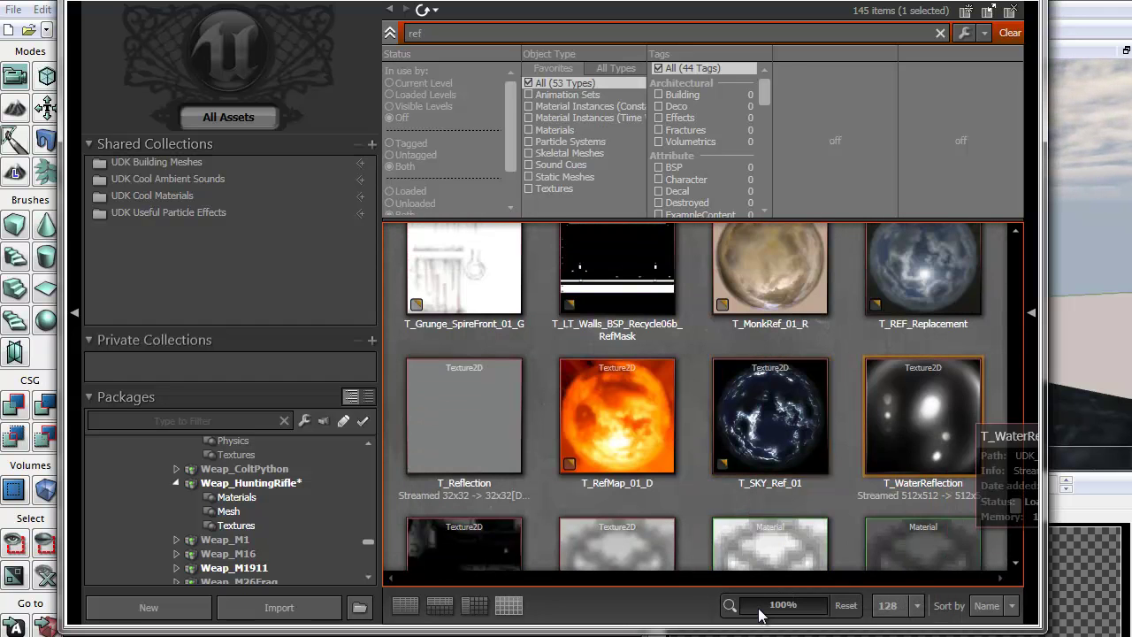
{"action": "scroll", "coordinate": [759, 614], "scroll_direction": "up", "scroll_amount": 3}
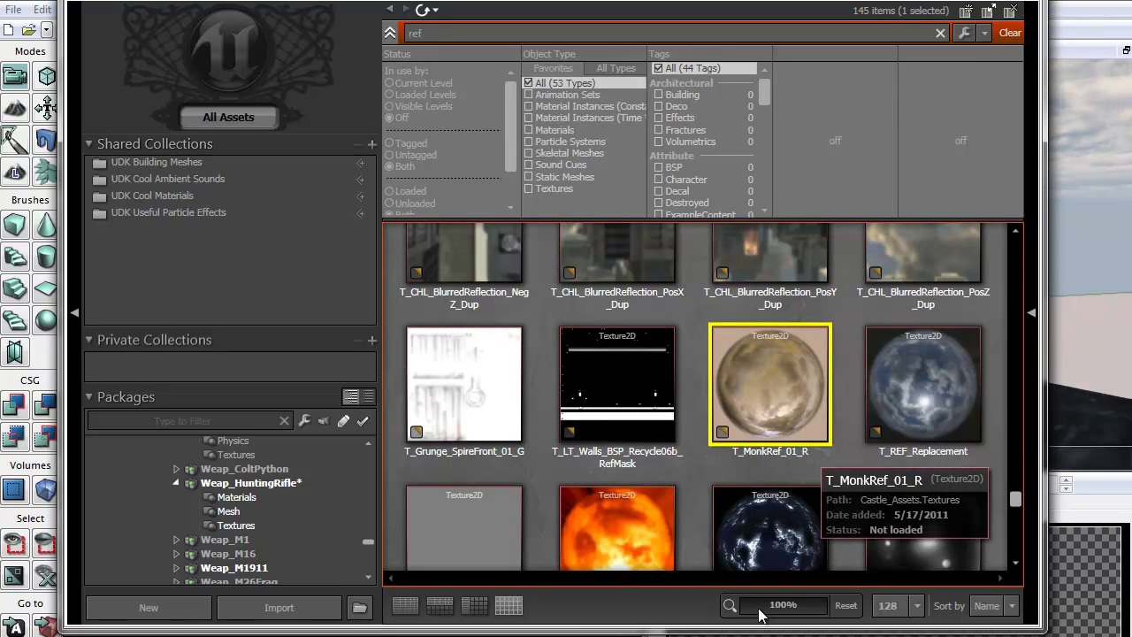
{"action": "key", "text": "super+Down"}
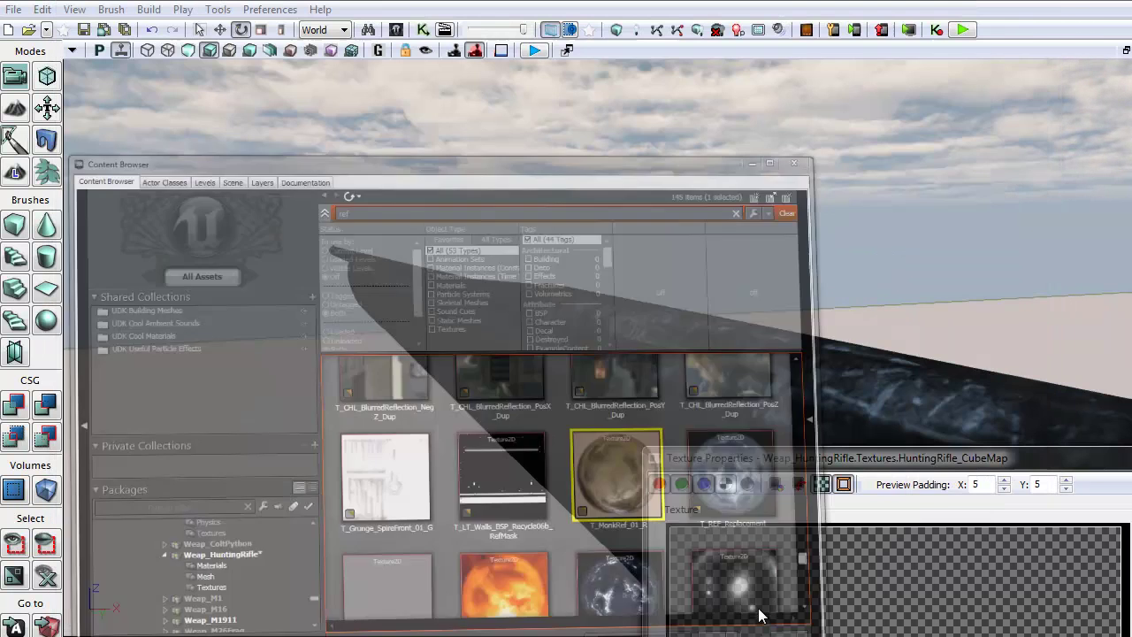
{"action": "mouse_move", "coordinate": [885, 457]}
{"action": "left_mouse_down"}
{"action": "mouse_move", "coordinate": [515, 213]}
{"action": "mouse_move", "coordinate": [376, 12]}
{"action": "left_mouse_up"}
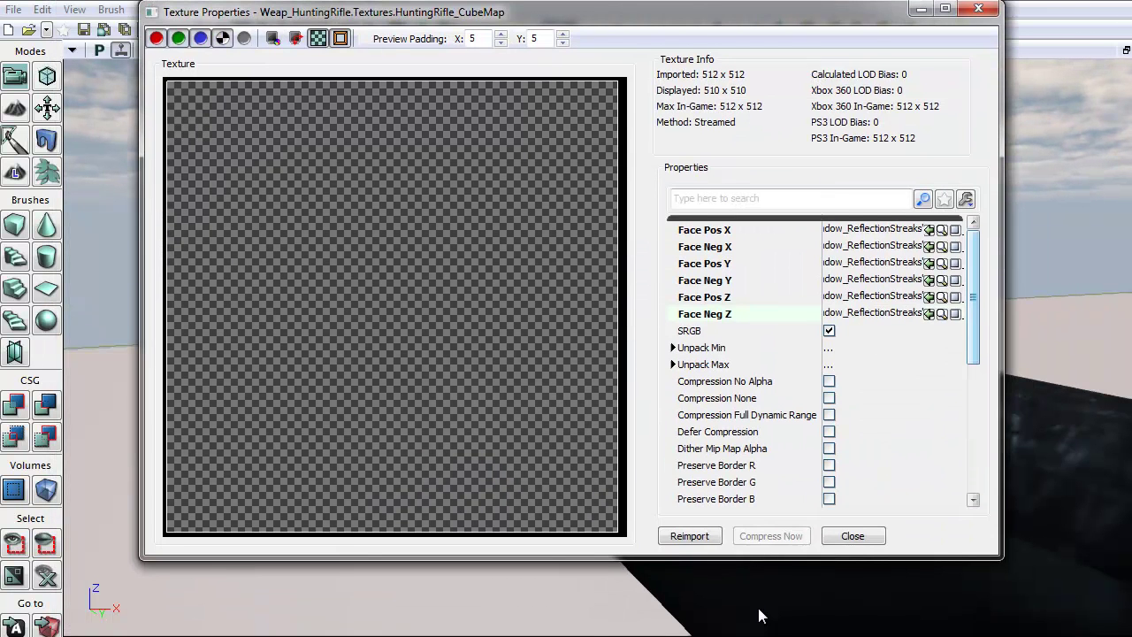
{"action": "left_click", "coordinate": [929, 230]}
{"action": "left_click", "coordinate": [929, 246]}
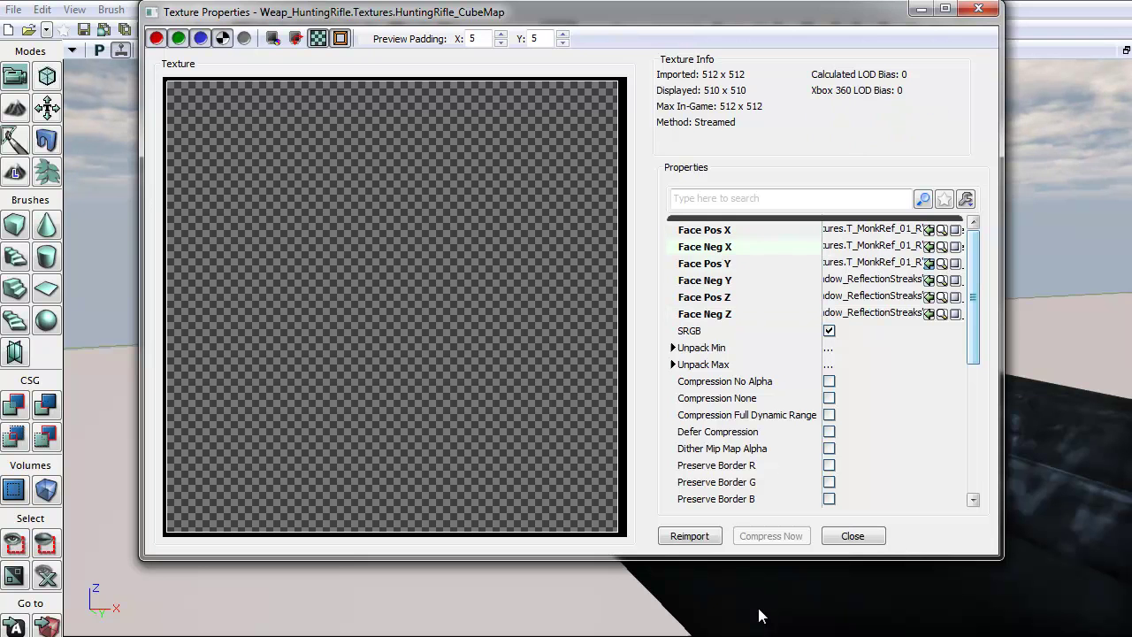
Step: Move the cube map's properties aside, examine the rifle's reflections in the level viewport, and return to the HuntingRifle_Mat graph
{"action": "left_click_drag", "start_coordinate": [708, 12], "coordinate": [555, 628]}
{"action": "left_click_drag", "start_coordinate": [759, 608], "coordinate": [758, 608]}
{"action": "right_click_drag", "start_coordinate": [759, 608], "coordinate": [758, 607]}
{"action": "left_click_drag", "start_coordinate": [758, 607], "coordinate": [758, 607]}
{"action": "right_click_drag", "start_coordinate": [758, 608], "coordinate": [758, 609]}
{"action": "left_click_drag", "start_coordinate": [759, 614], "coordinate": [883, 154]}
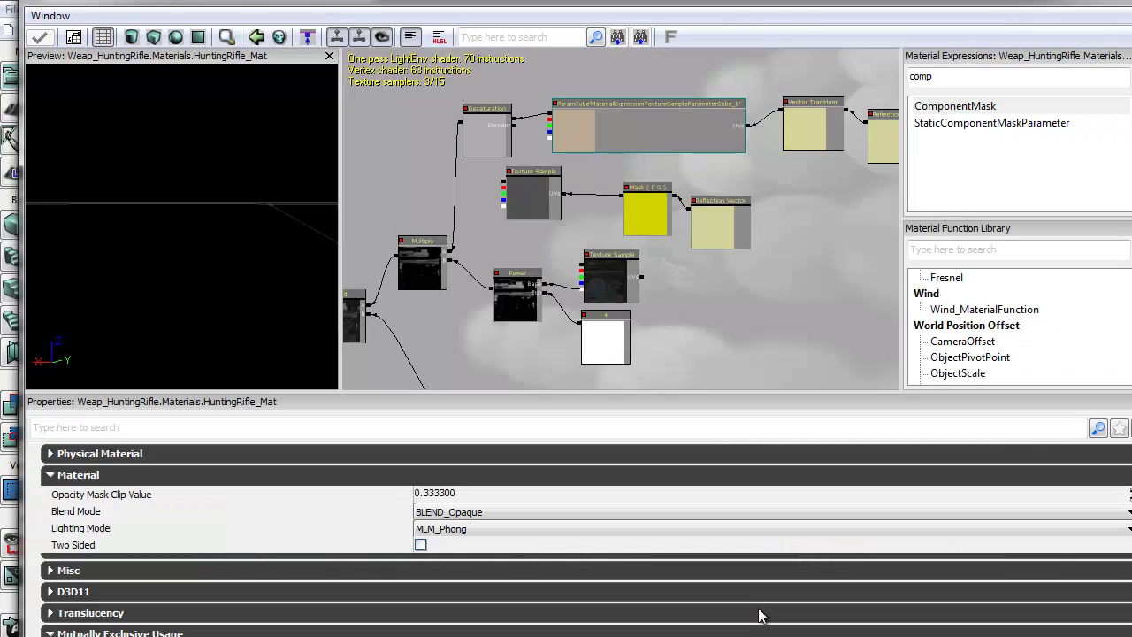
Step: Rearrange the cube map reflection nodes and position the Desaturation node beside the cube texture parameter, leaving room beneath them
{"action": "left_click", "coordinate": [487, 133]}
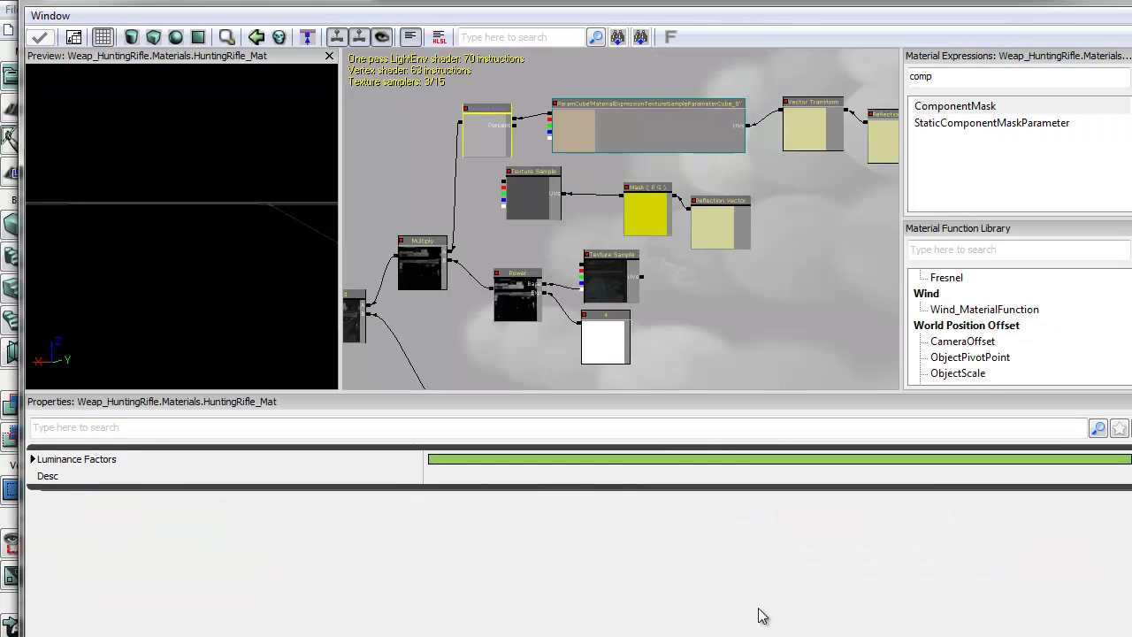
{"action": "left_click_drag", "start_coordinate": [562, 173], "coordinate": [575, 219]}
{"action": "scroll", "coordinate": [575, 220], "scroll_direction": "up", "scroll_amount": 3}
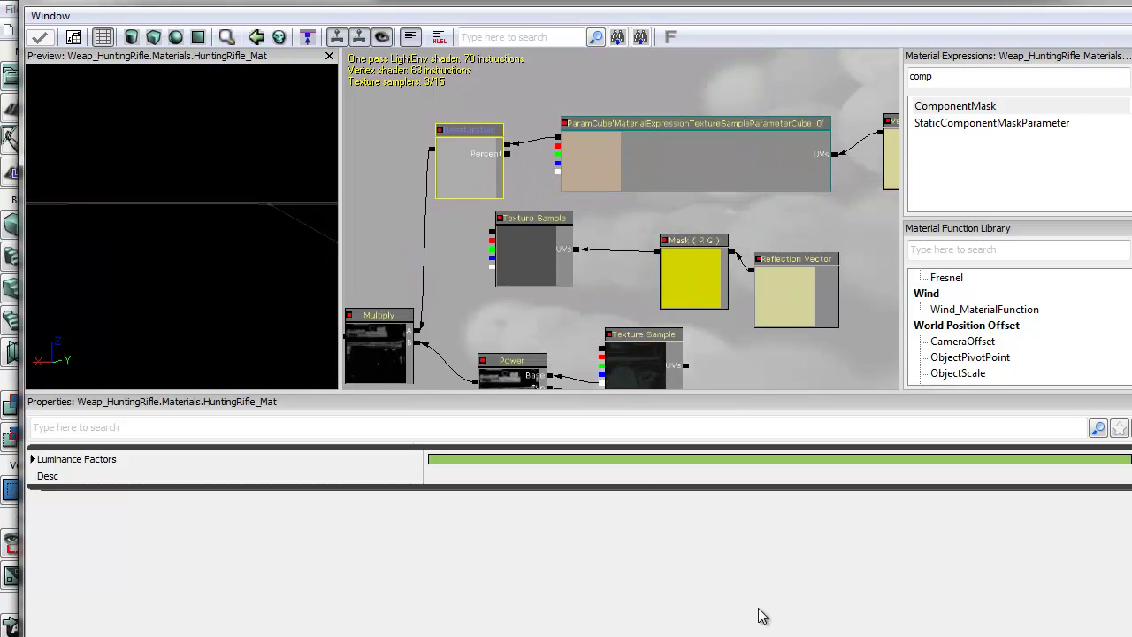
{"action": "left_click_drag", "start_coordinate": [778, 205], "coordinate": [647, 225]}
{"action": "scroll", "coordinate": [647, 225], "scroll_direction": "down", "scroll_amount": 3}
{"action": "mouse_move", "coordinate": [624, 122]}
{"action": "left_mouse_down", "text": "ctrl+alt"}
{"action": "mouse_move", "coordinate": [850, 210]}
{"action": "mouse_move", "coordinate": [841, 155]}
{"action": "mouse_move", "coordinate": [851, 144]}
{"action": "left_mouse_up", "text": "ctrl+alt"}
{"action": "left_click", "coordinate": [591, 126]}
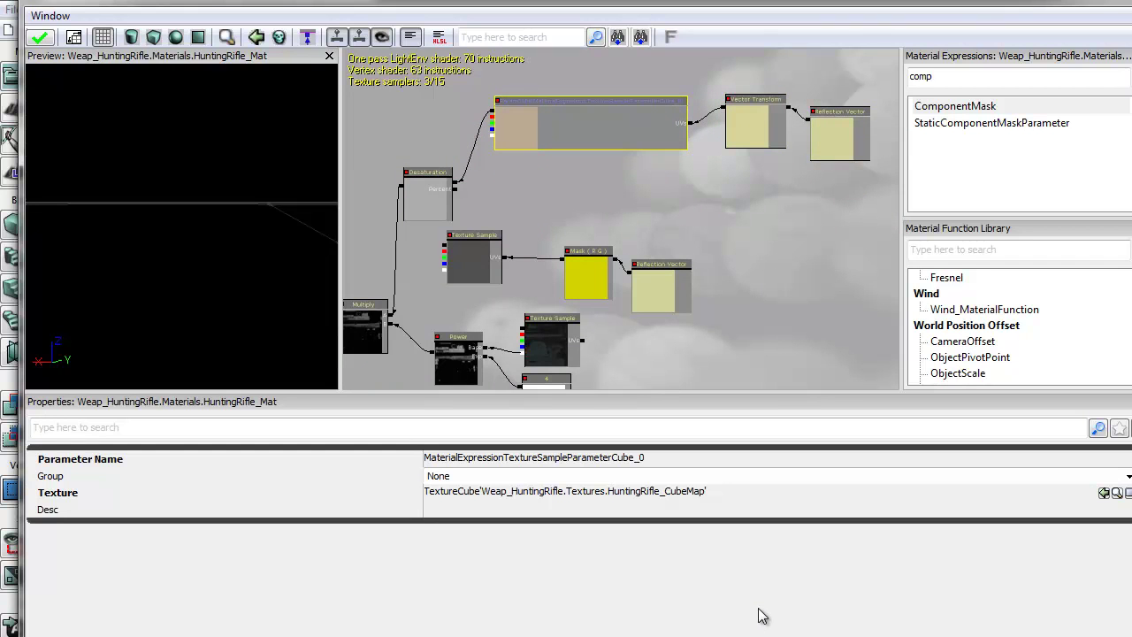
{"action": "left_click_drag", "start_coordinate": [567, 190], "coordinate": [598, 200]}
{"action": "left_click", "coordinate": [459, 207]}
{"action": "left_click_drag", "start_coordinate": [459, 207], "coordinate": [459, 155], "text": "ctrl"}
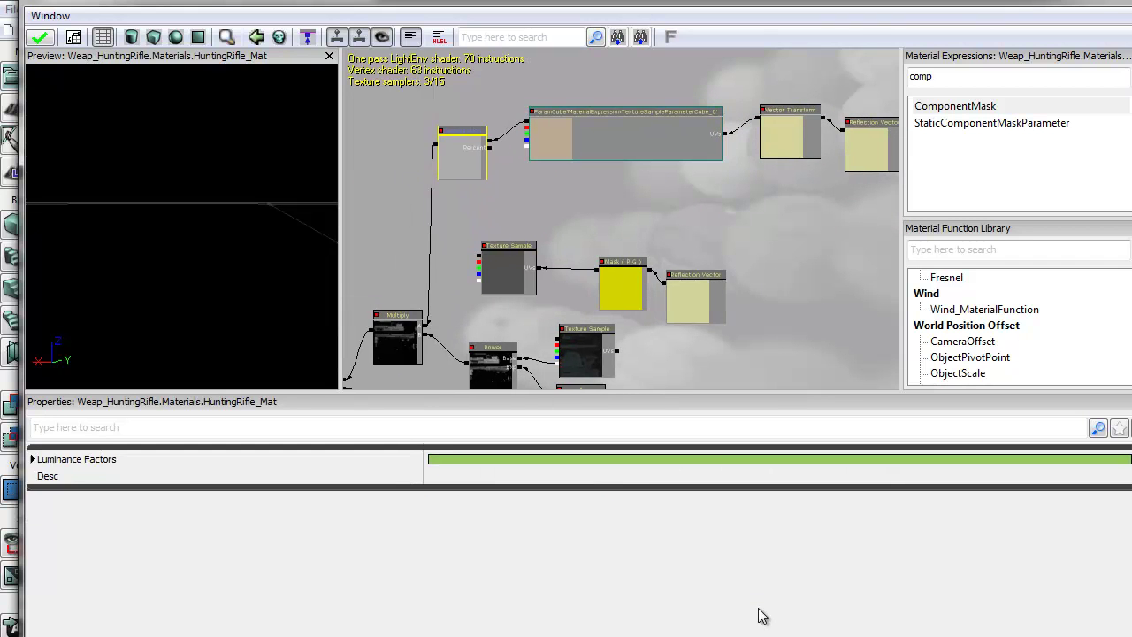
Step: Add a constant of 0.5 and connect it to the Desaturation node's Percent input
{"action": "left_click_drag", "start_coordinate": [531, 195], "coordinate": [555, 210]}
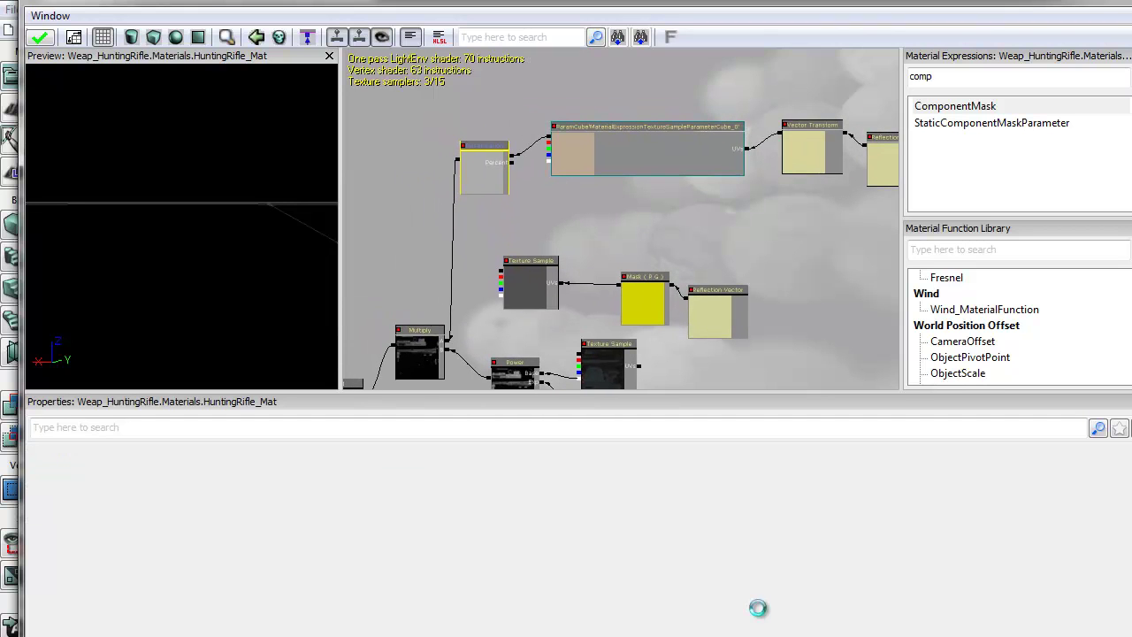
{"action": "left_click", "coordinate": [479, 458]}
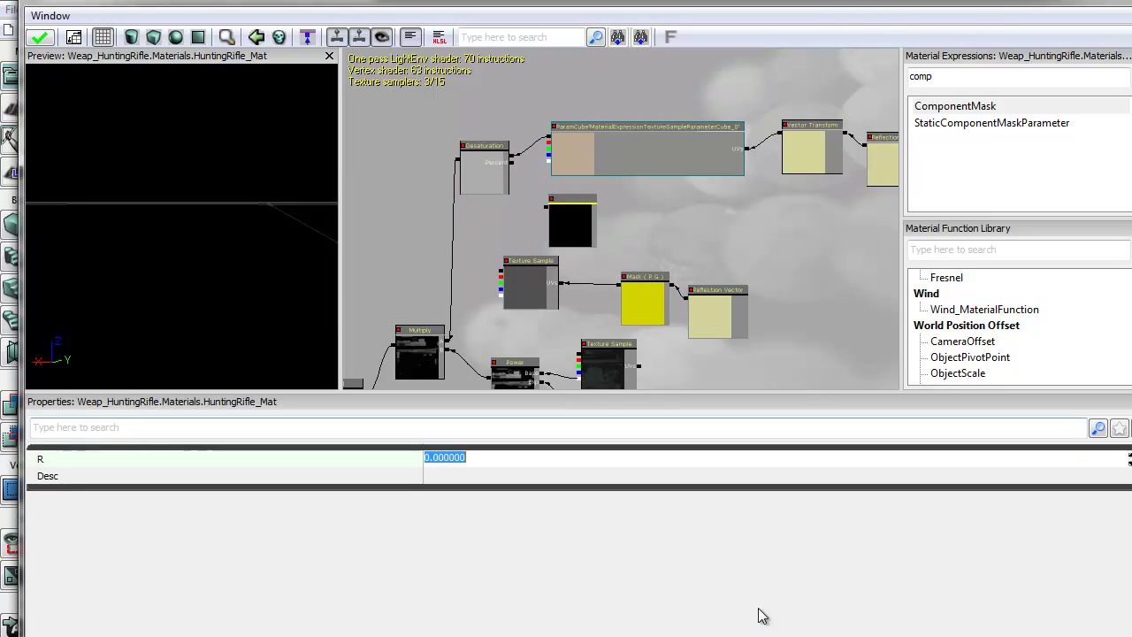
{"action": "type", "text": ".5"}
{"action": "key", "text": "Return"}
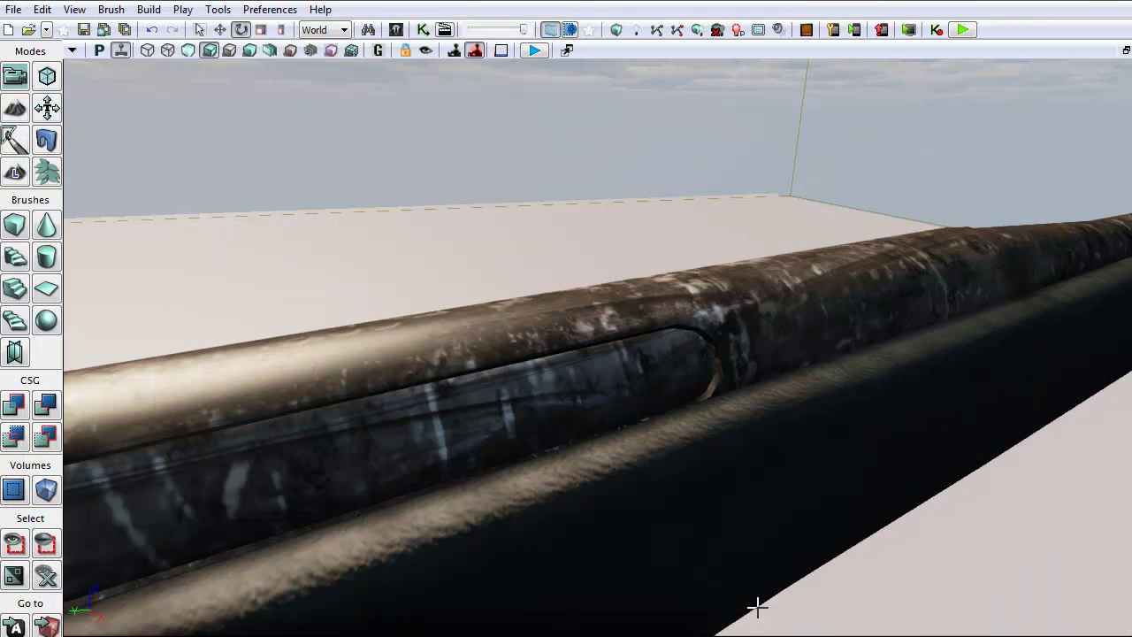
Step: Examine the rifle's partly desaturated reflections in the level viewport, and return to the "ref" search results
{"action": "left_click_drag", "start_coordinate": [758, 608], "coordinate": [758, 608]}
{"action": "right_click_drag", "start_coordinate": [757, 607], "coordinate": [759, 615]}
{"action": "key", "text": "ctrl+shift+f"}
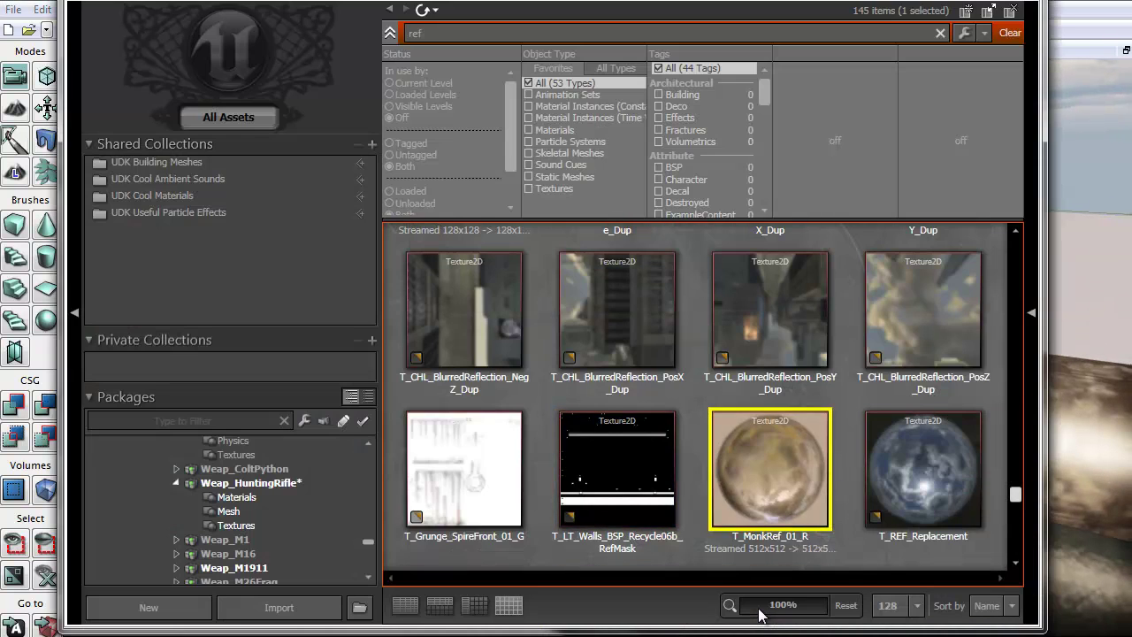
Step: Filter the "ref" results to Textures and examine reflection cube maps such as ReflectCube01_Tex and Airport_Reflect_B17_Tex
{"action": "scroll", "coordinate": [759, 615], "scroll_direction": "up", "scroll_amount": 7}
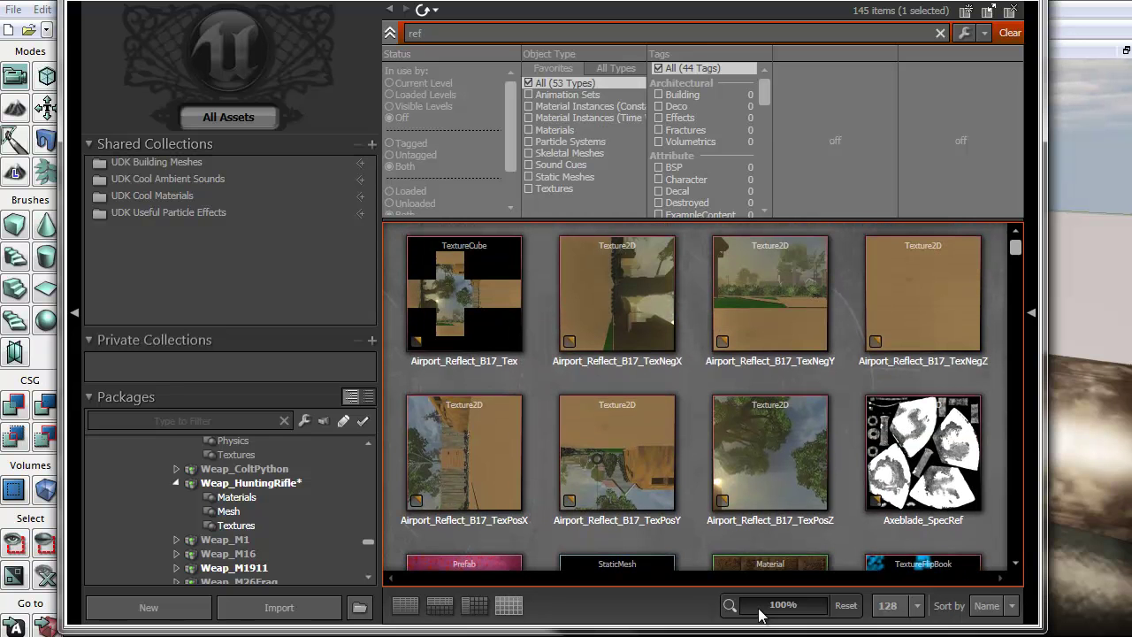
{"action": "left_click", "coordinate": [554, 188]}
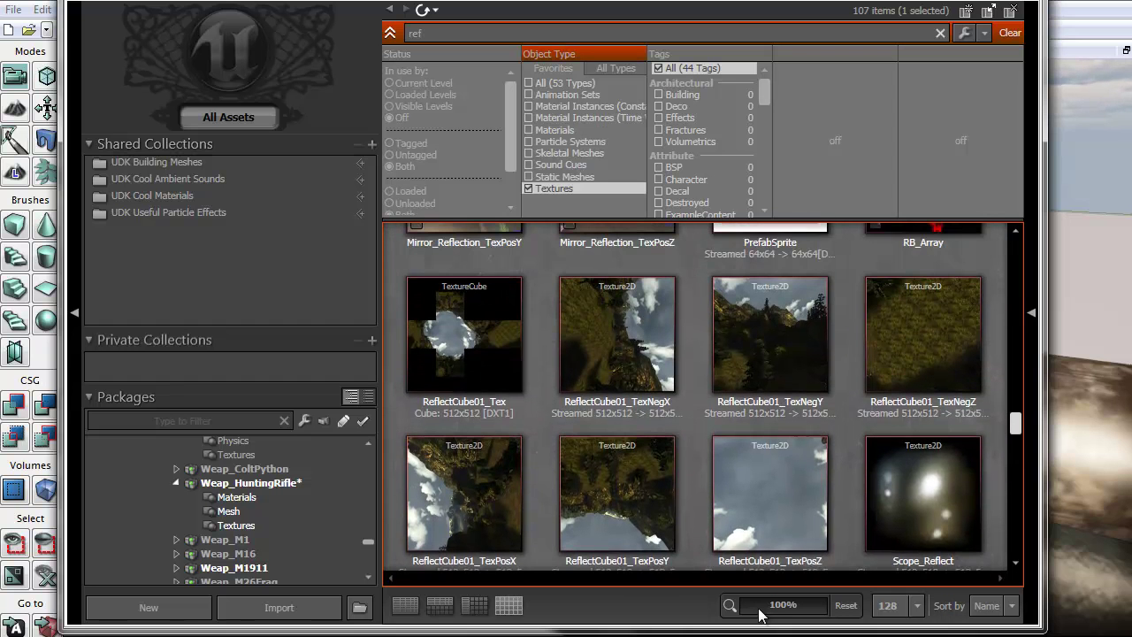
{"action": "left_click", "coordinate": [464, 367]}
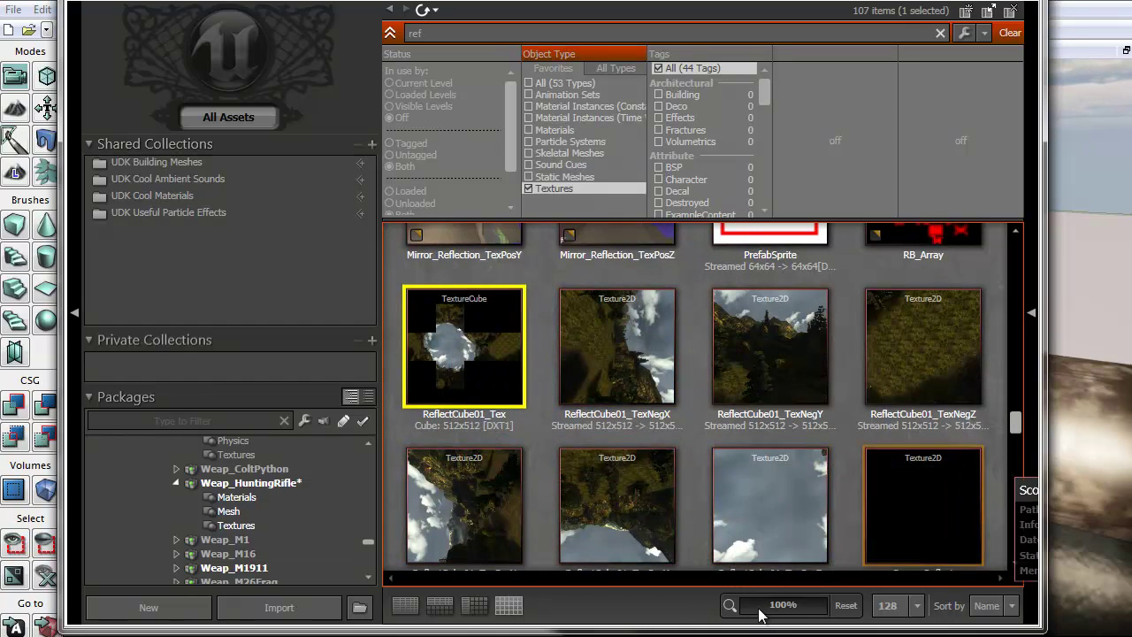
{"action": "scroll", "coordinate": [758, 613], "scroll_direction": "up", "scroll_amount": 5}
{"action": "scroll", "coordinate": [759, 613], "scroll_direction": "up", "scroll_amount": 5}
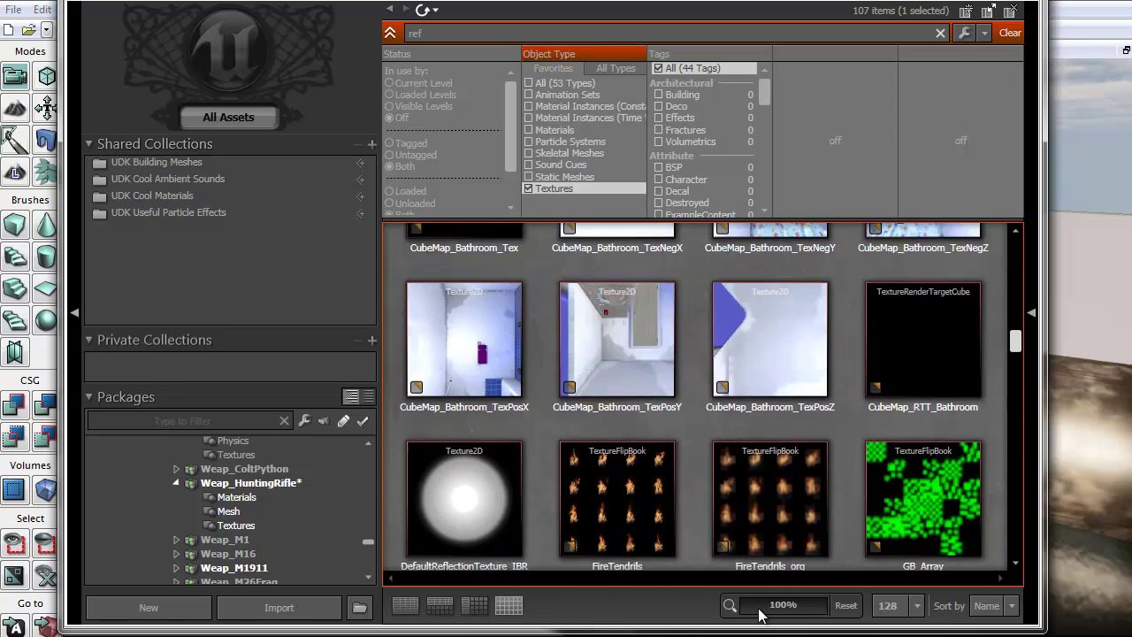
{"action": "scroll", "coordinate": [758, 613], "scroll_direction": "up", "scroll_amount": 5}
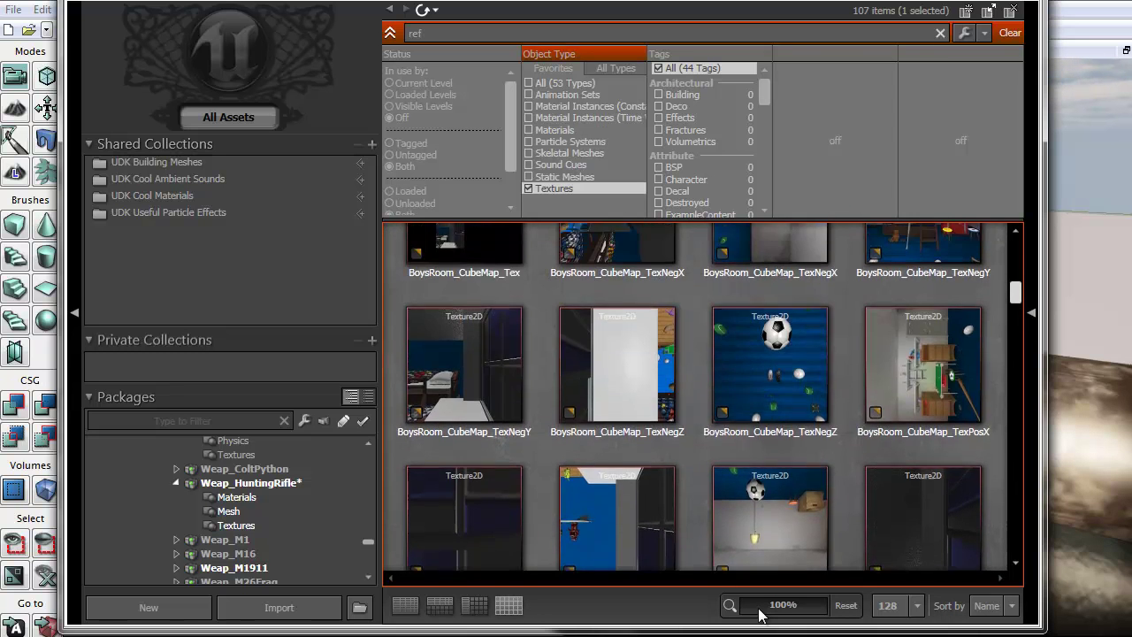
{"action": "scroll", "coordinate": [758, 614], "scroll_direction": "up", "scroll_amount": 5}
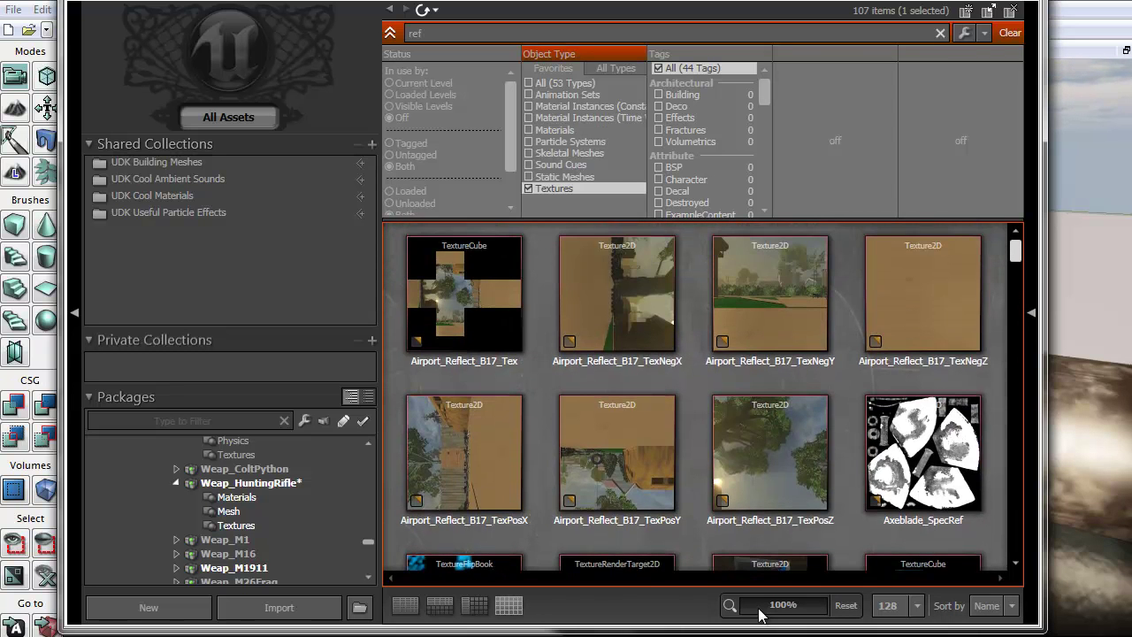
{"action": "left_click", "coordinate": [473, 295]}
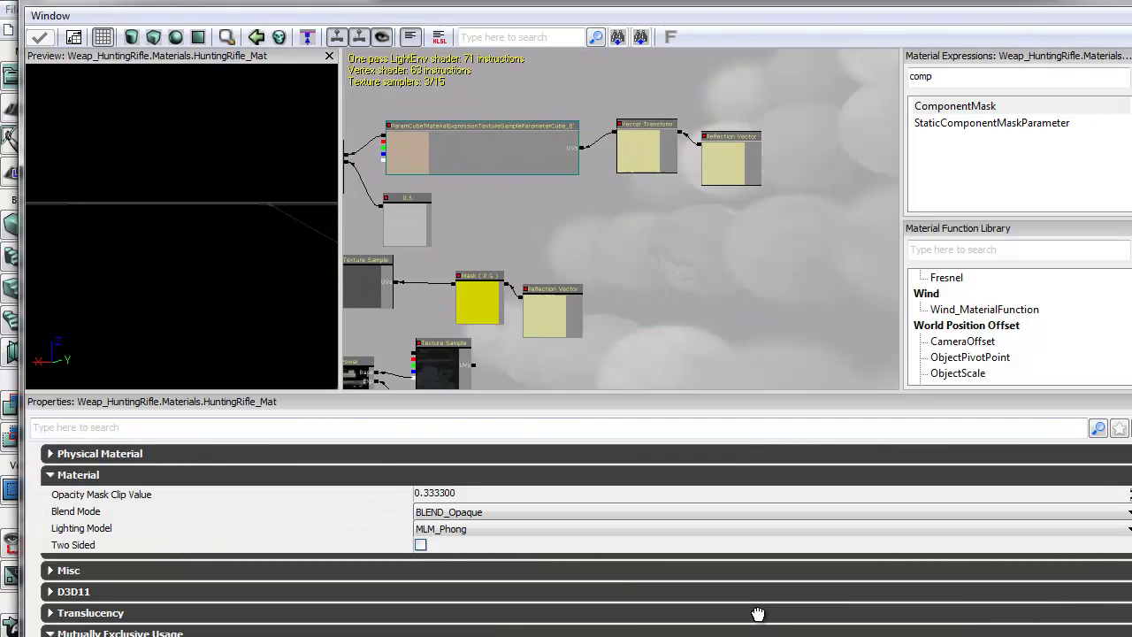
Step: Add a Multiply node and a Fresnel node near the Desaturation node in HuntingRifle_Mat, and preview the Fresnel on the mesh
{"action": "left_click_drag", "start_coordinate": [758, 614], "coordinate": [804, 628]}
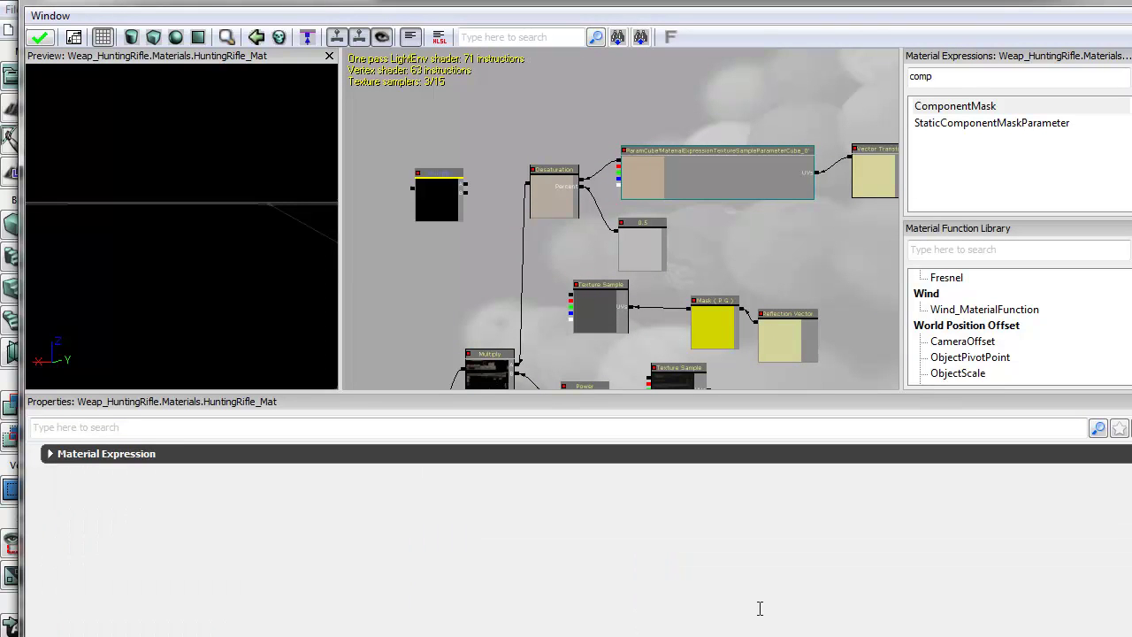
{"action": "double_click", "coordinate": [922, 77]}
{"action": "type", "text": "fres"}
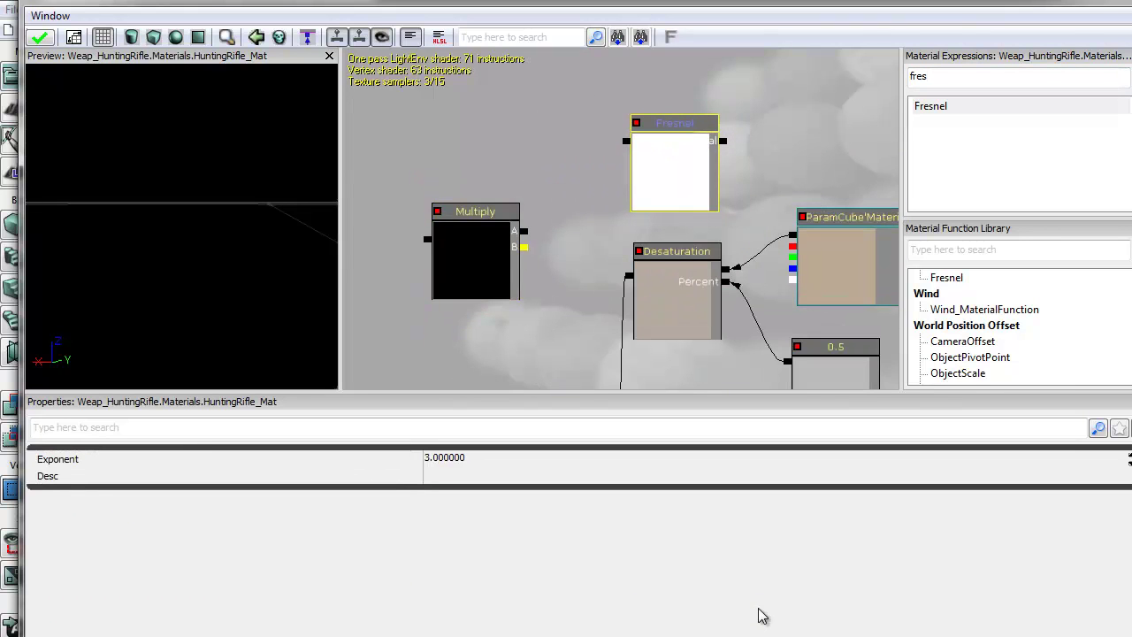
{"action": "right_click", "coordinate": [669, 94]}
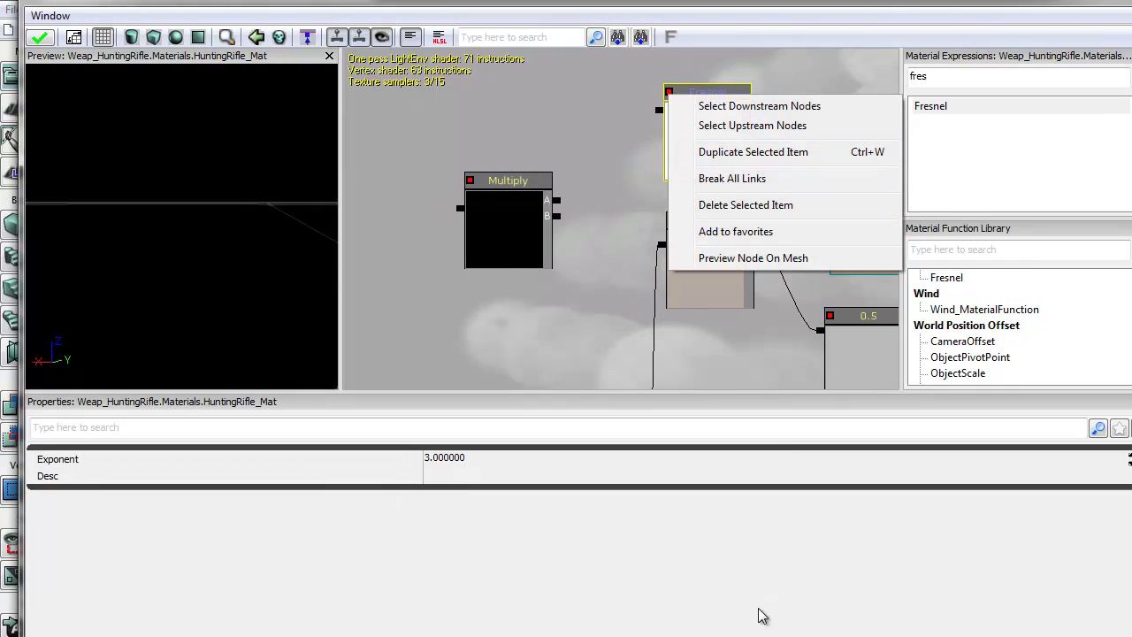
{"action": "key", "text": "Up"}
{"action": "key", "text": "Return"}
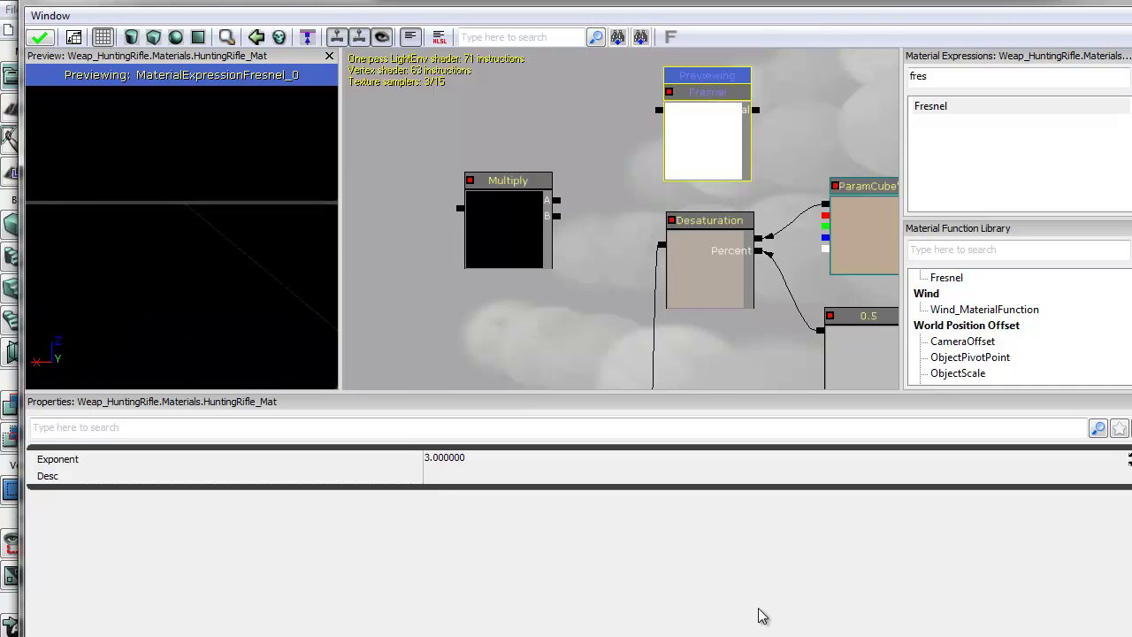
Step: Add a OneMinus node fed by the Fresnel output and preview it on the mesh
{"action": "key", "text": "ctrl+a"}
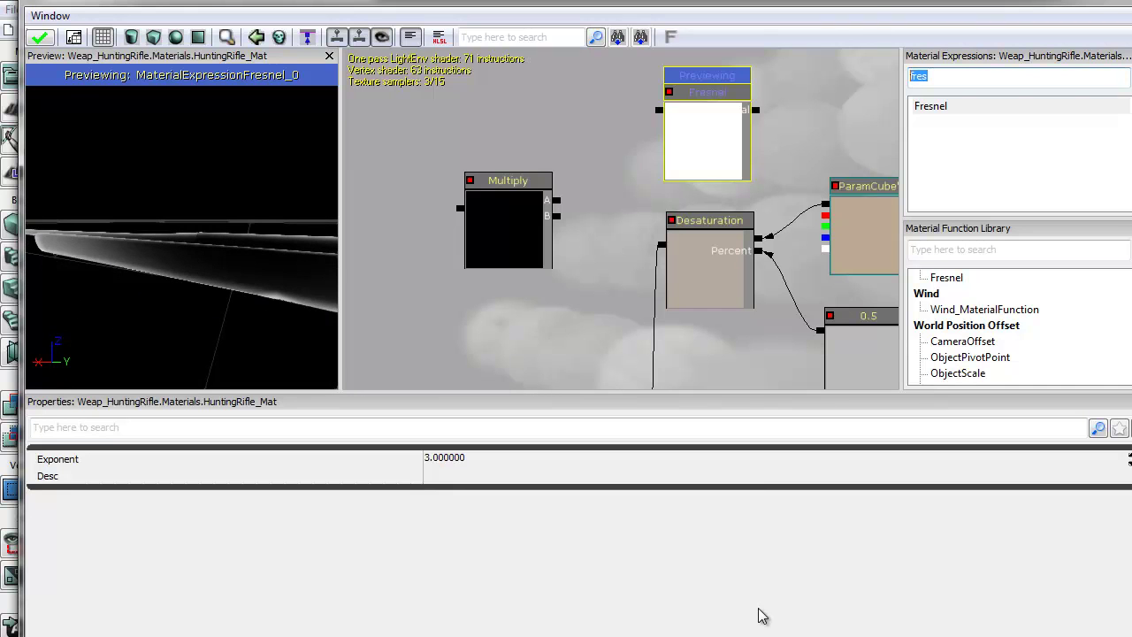
{"action": "type", "text": "one"}
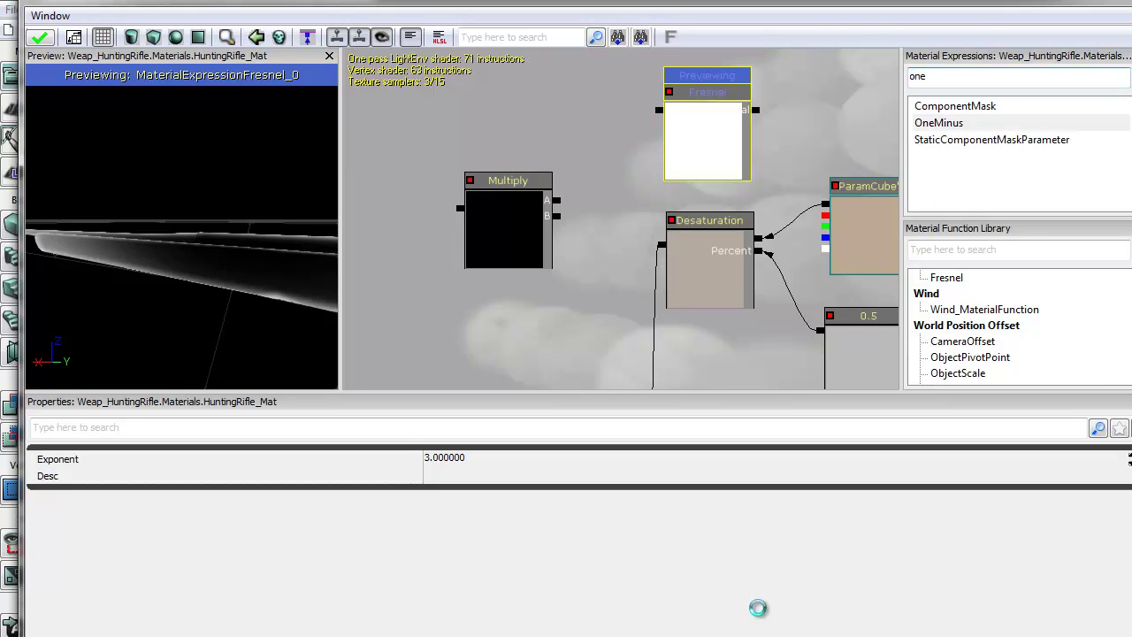
{"action": "left_click_drag", "start_coordinate": [594, 92], "coordinate": [659, 110], "text": "ctrl"}
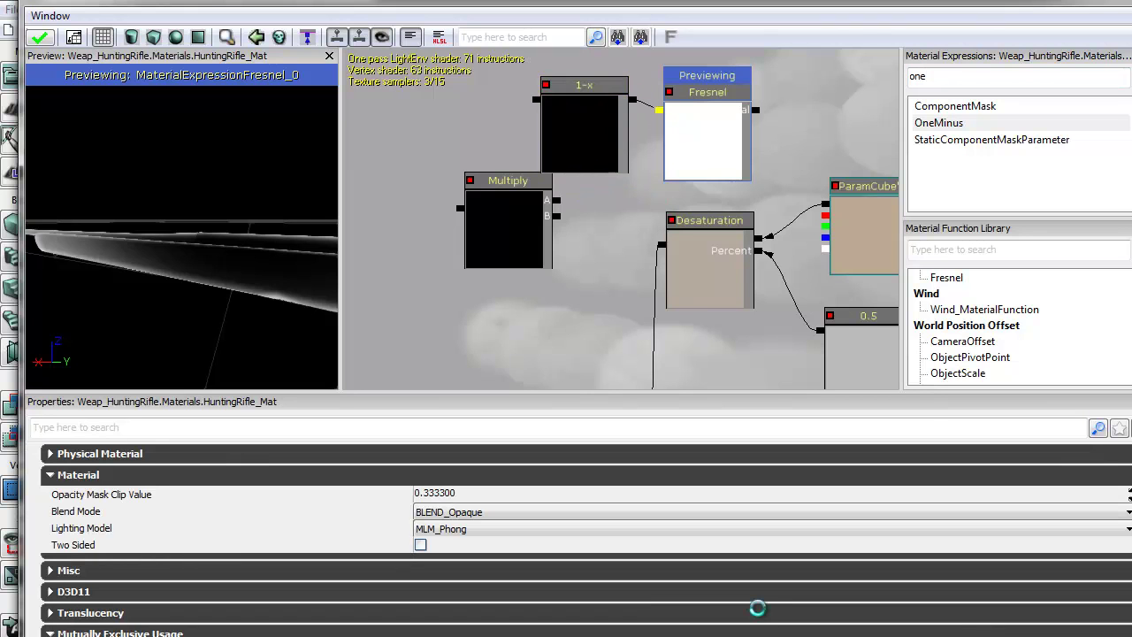
{"action": "right_click", "coordinate": [582, 99]}
{"action": "left_click", "coordinate": [671, 264]}
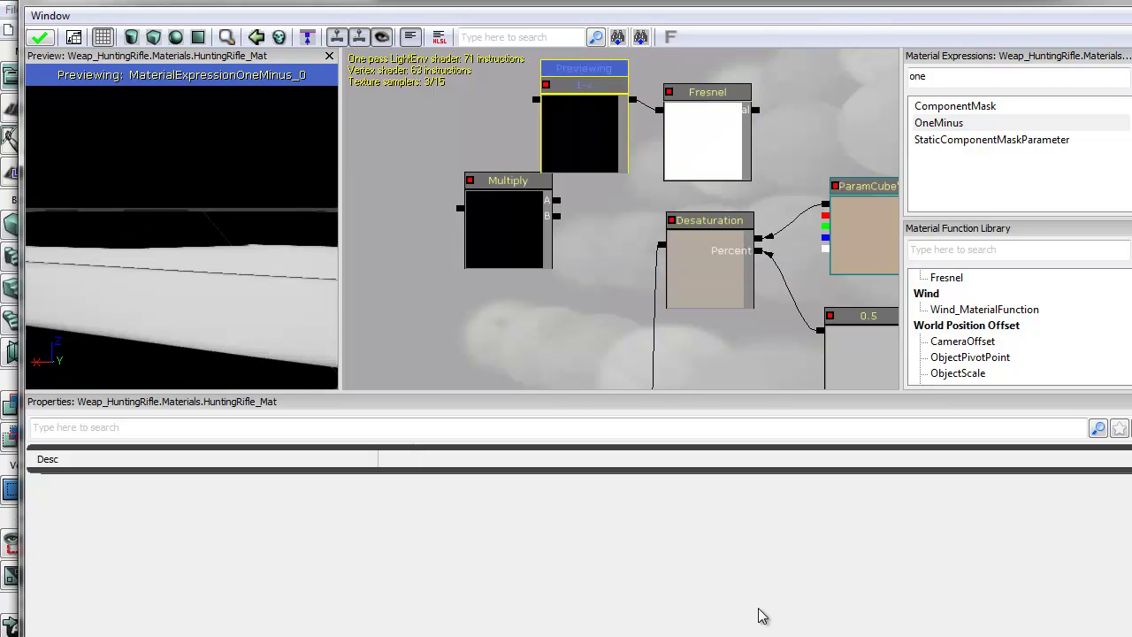
Step: Try Fresnel exponents of 1 and 0.5 while previewing the OneMinus result on the rifle mesh
{"action": "type", "text": "1"}
{"action": "key", "text": "Return"}
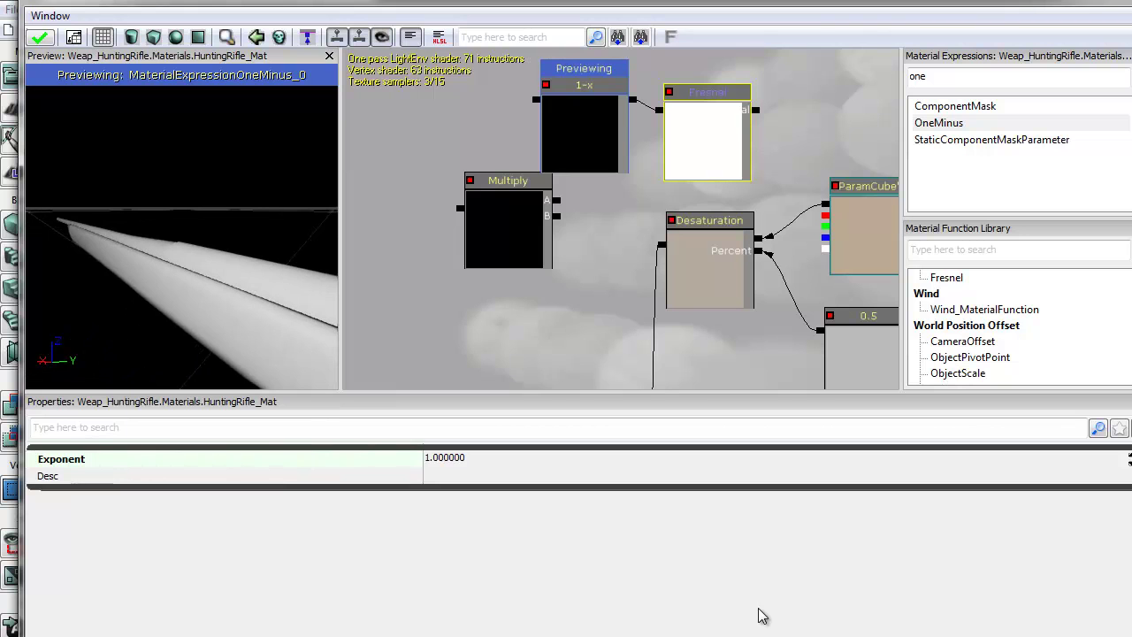
{"action": "left_click", "coordinate": [762, 616]}
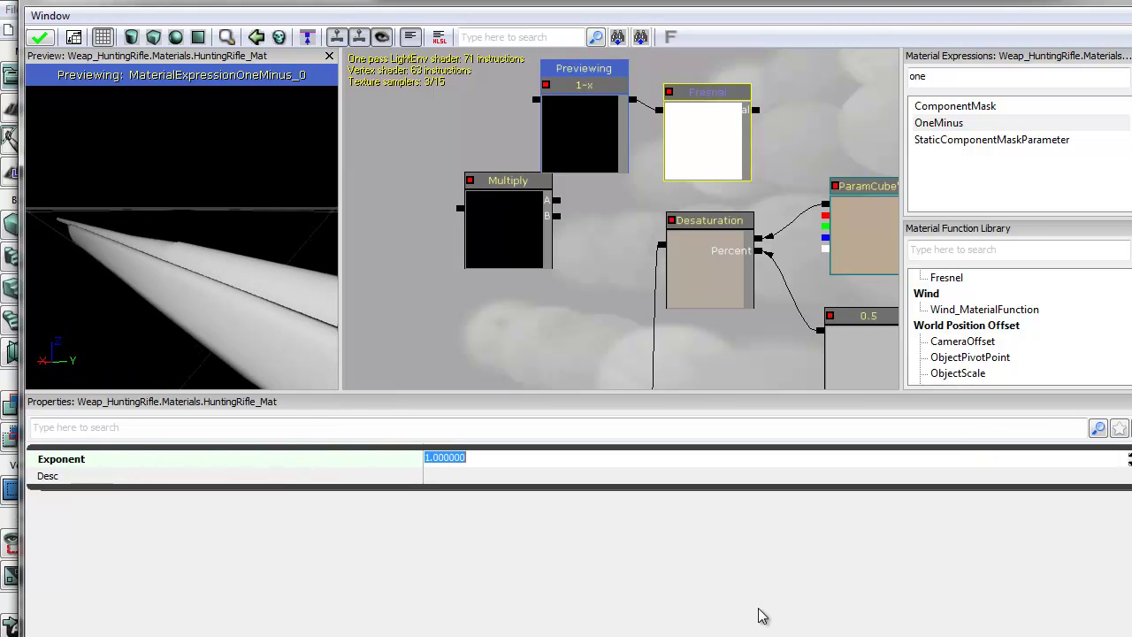
{"action": "type", "text": "0.5"}
{"action": "key", "text": "Return"}
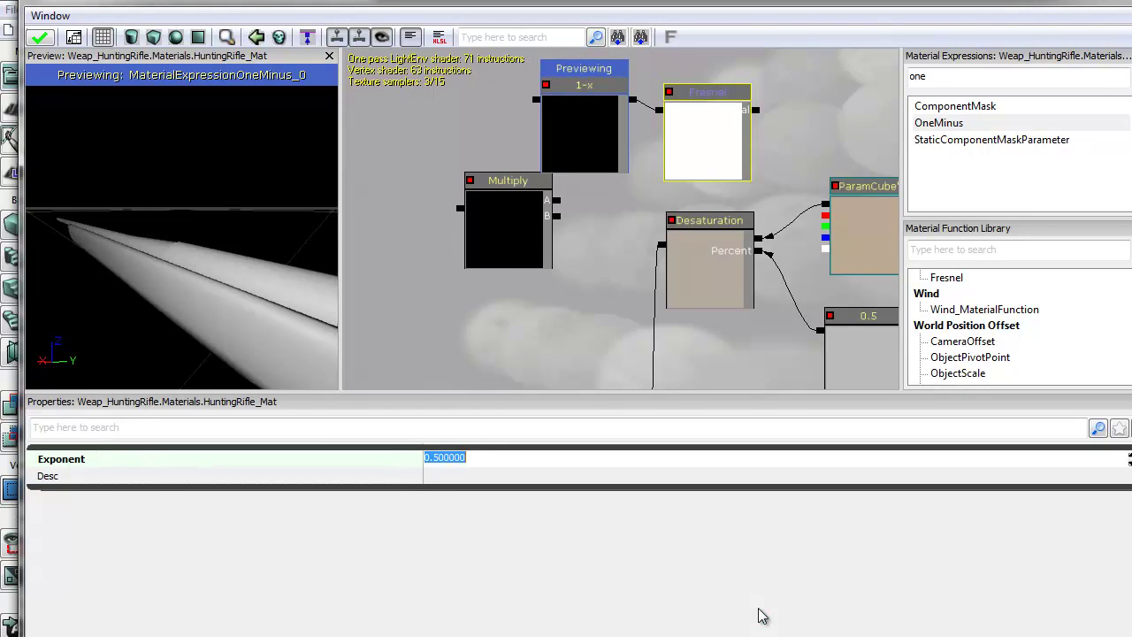
Step: Set the Fresnel exponent to -1 and connect the new Multiply node's A to OneMinus and B to Desaturation
{"action": "type", "text": "-1"}
{"action": "key", "text": "Return"}
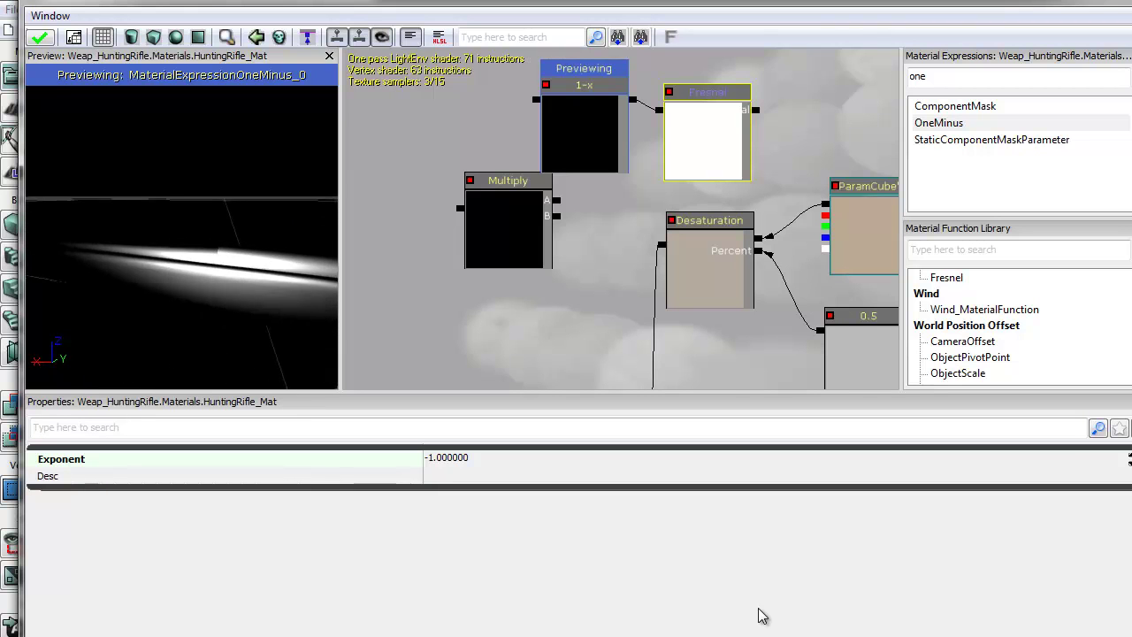
{"action": "left_click_drag", "start_coordinate": [506, 221], "coordinate": [518, 154]}
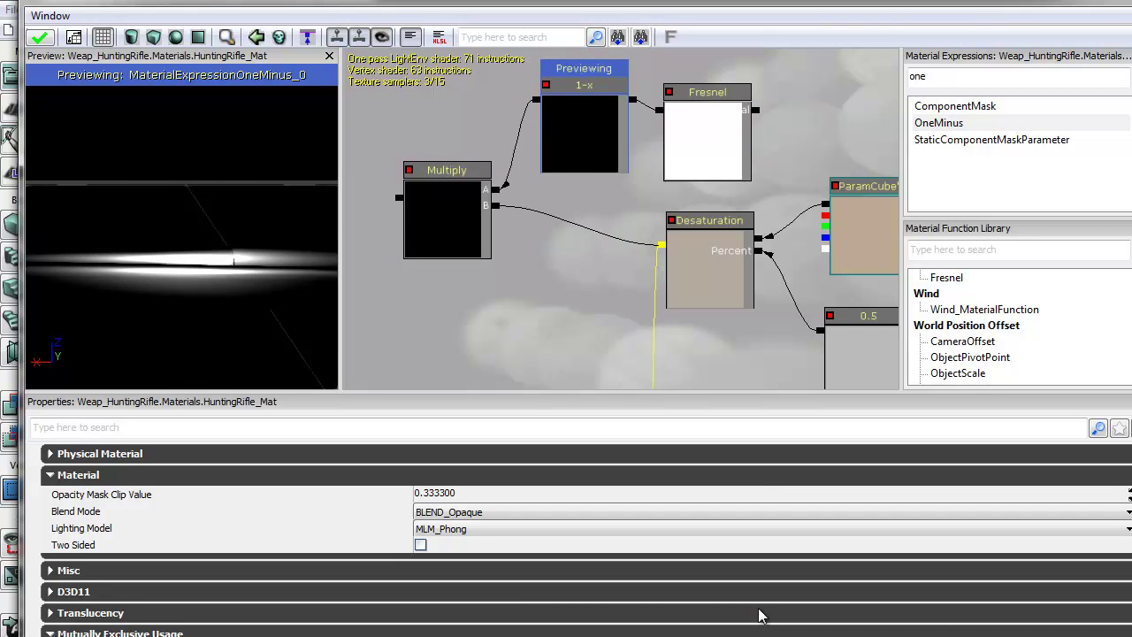
Step: Connect the new Multiply node's output to the A input of the lower Multiply and stop previewing the OneMinus node
{"action": "mouse_move", "coordinate": [481, 322]}
{"action": "left_mouse_down"}
{"action": "mouse_move", "coordinate": [455, 234]}
{"action": "mouse_move", "coordinate": [470, 205]}
{"action": "left_mouse_up"}
{"action": "scroll", "coordinate": [455, 234], "scroll_direction": "down", "scroll_amount": 4}
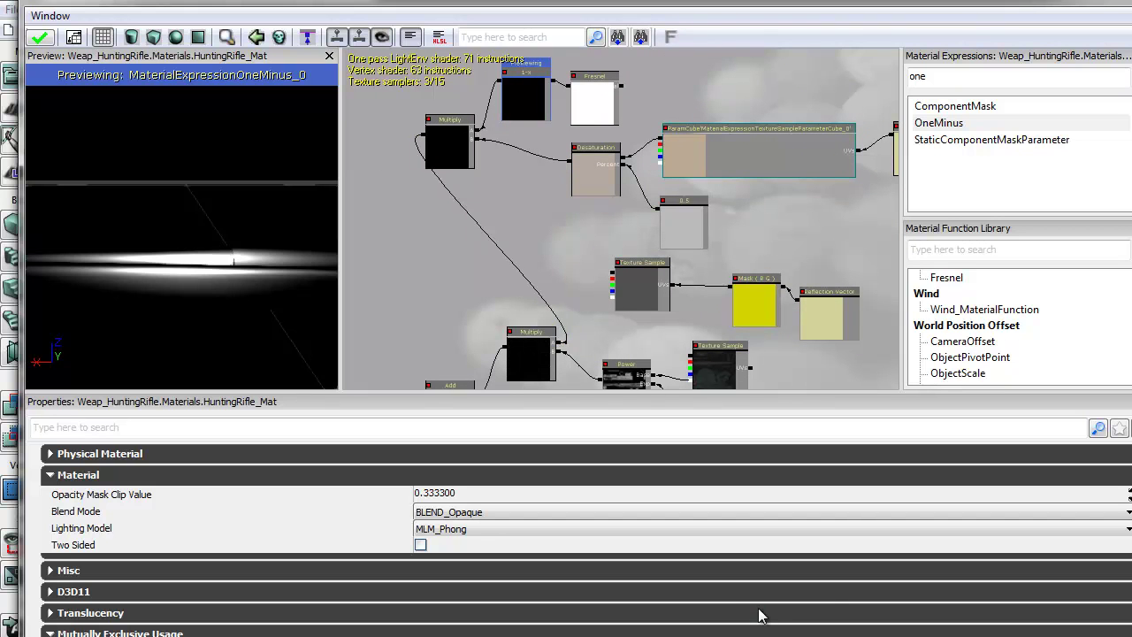
{"action": "left_click_drag", "start_coordinate": [513, 107], "coordinate": [513, 144]}
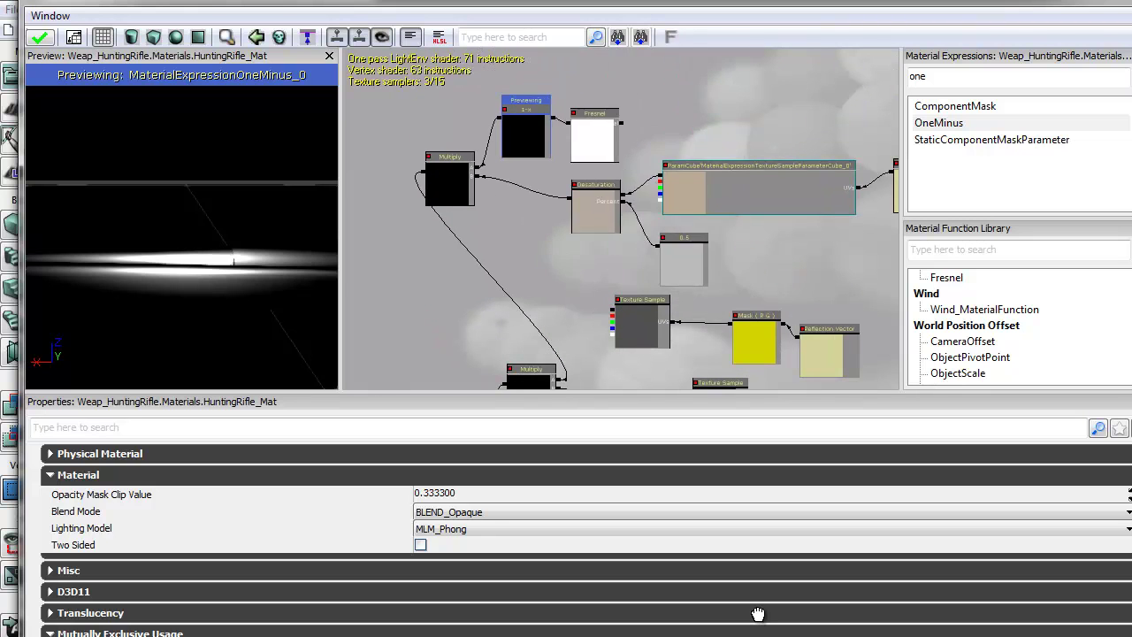
{"action": "right_click", "coordinate": [513, 107]}
{"action": "left_click", "coordinate": [595, 271]}
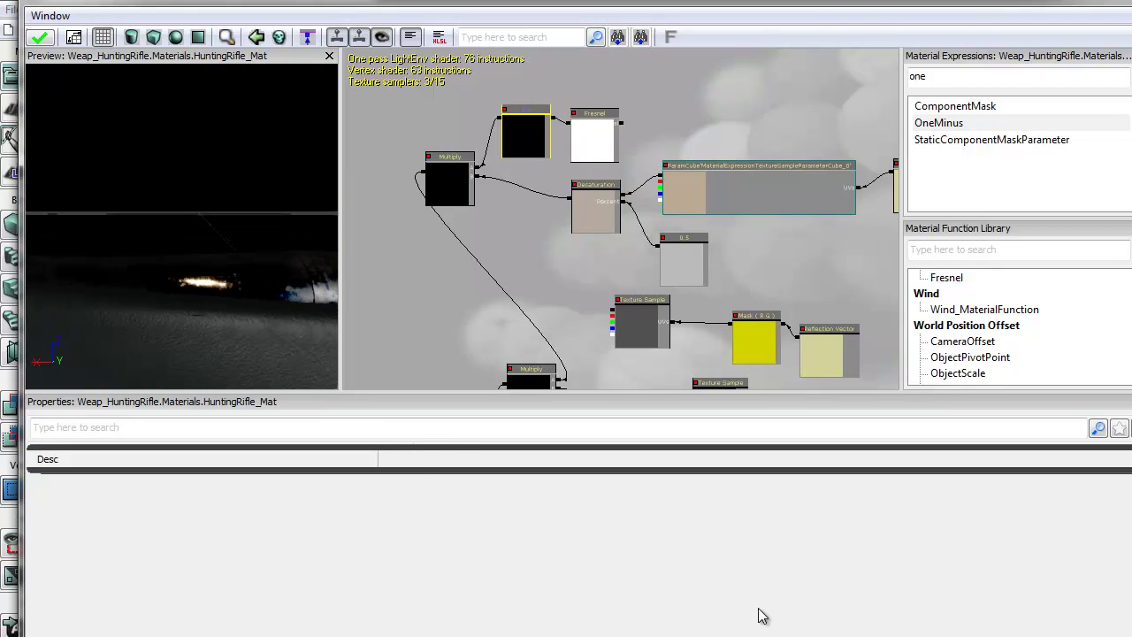
Step: Disconnect the 0.5 constant from the Desaturation node's Percent input and inspect the applied material on the rifle in the level
{"action": "left_click", "coordinate": [683, 263]}
{"action": "key", "text": "Delete"}
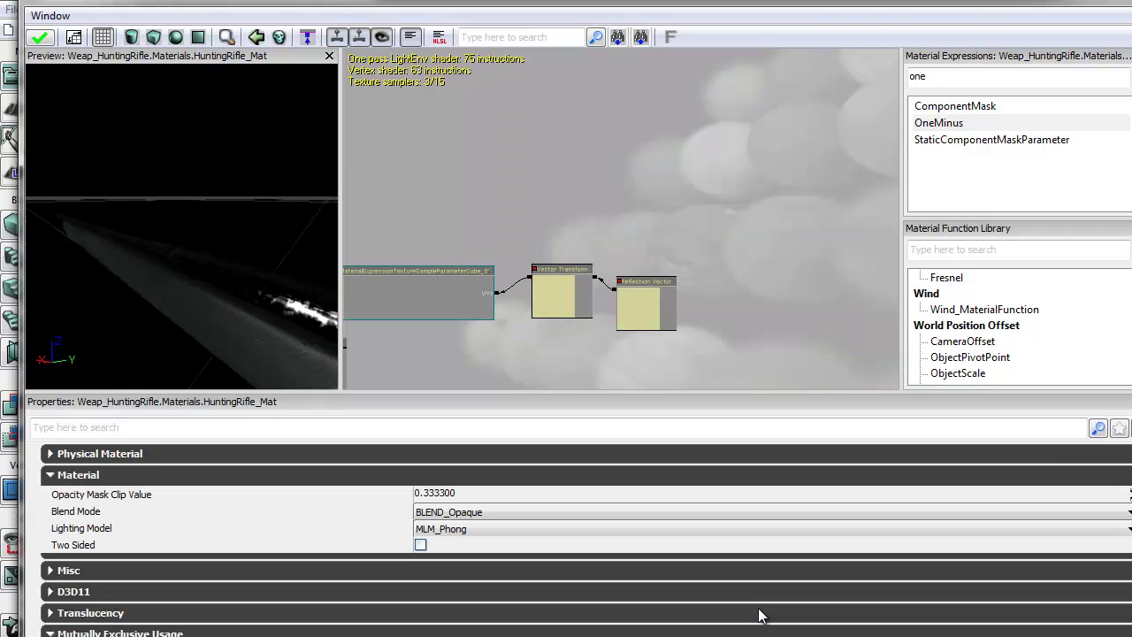
{"action": "left_click_drag", "start_coordinate": [762, 615], "coordinate": [758, 614]}
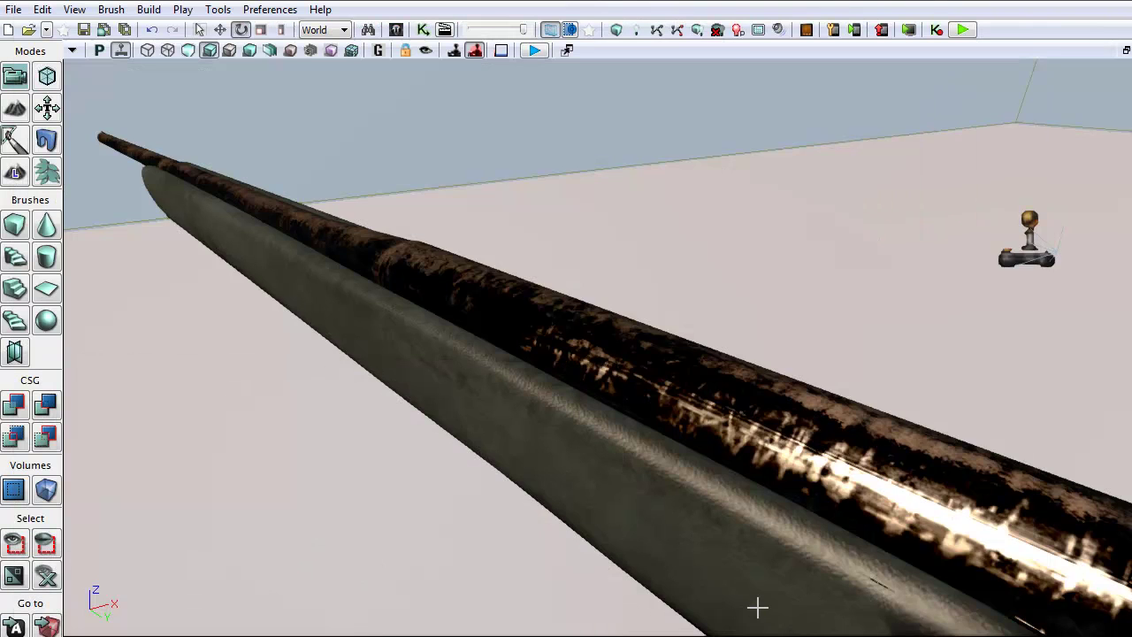
{"action": "left_click_drag", "start_coordinate": [759, 607], "coordinate": [758, 607]}
{"action": "right_click_drag", "start_coordinate": [759, 608], "coordinate": [758, 608]}
{"action": "left_click_drag", "start_coordinate": [758, 607], "coordinate": [758, 607]}
{"action": "right_click_drag", "start_coordinate": [758, 609], "coordinate": [758, 608]}
{"action": "key", "text": "alt+Tab"}
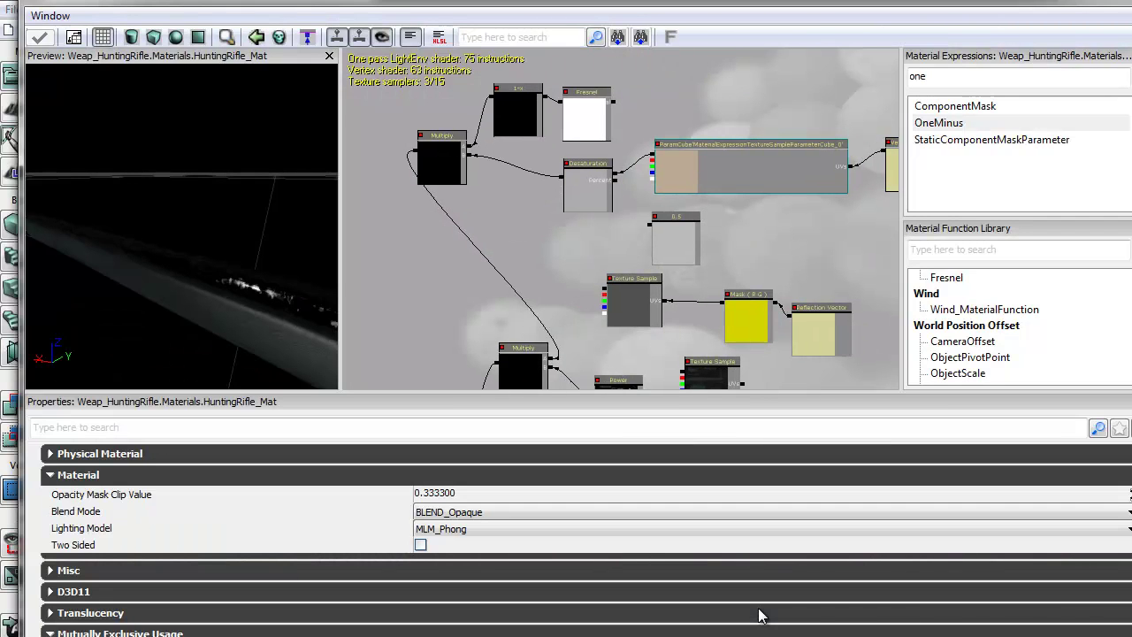
Step: Try a Fresnel exponent of 0, and set the exponent to 1
{"action": "left_click", "coordinate": [586, 116]}
{"action": "left_click", "coordinate": [460, 476]}
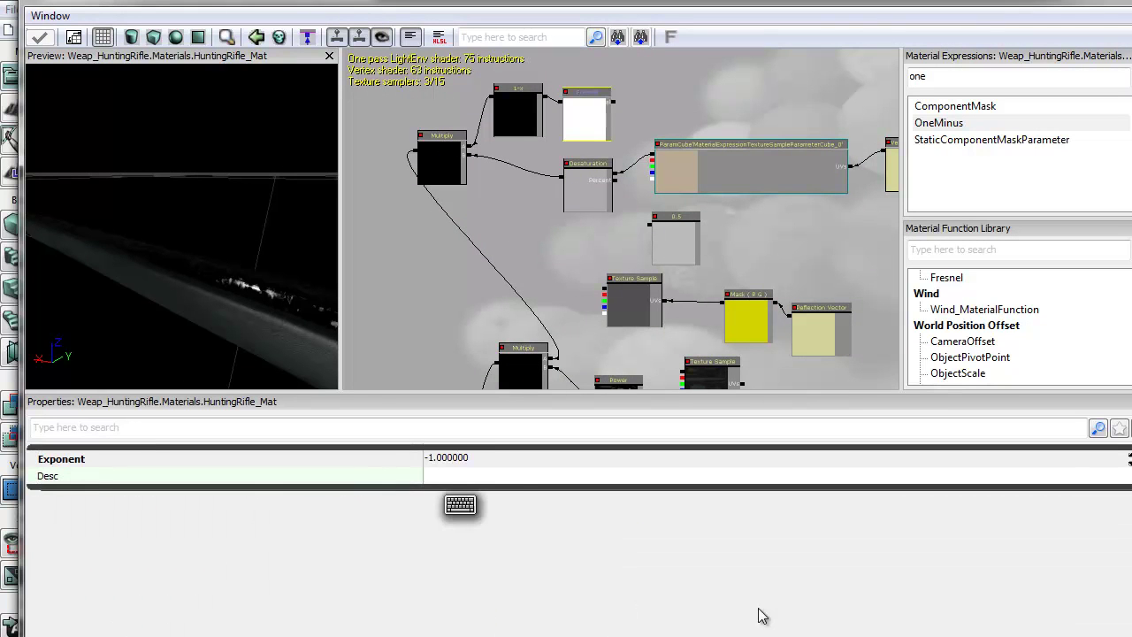
{"action": "key", "text": "shift+Tab"}
{"action": "type", "text": "0"}
{"action": "key", "text": "Return"}
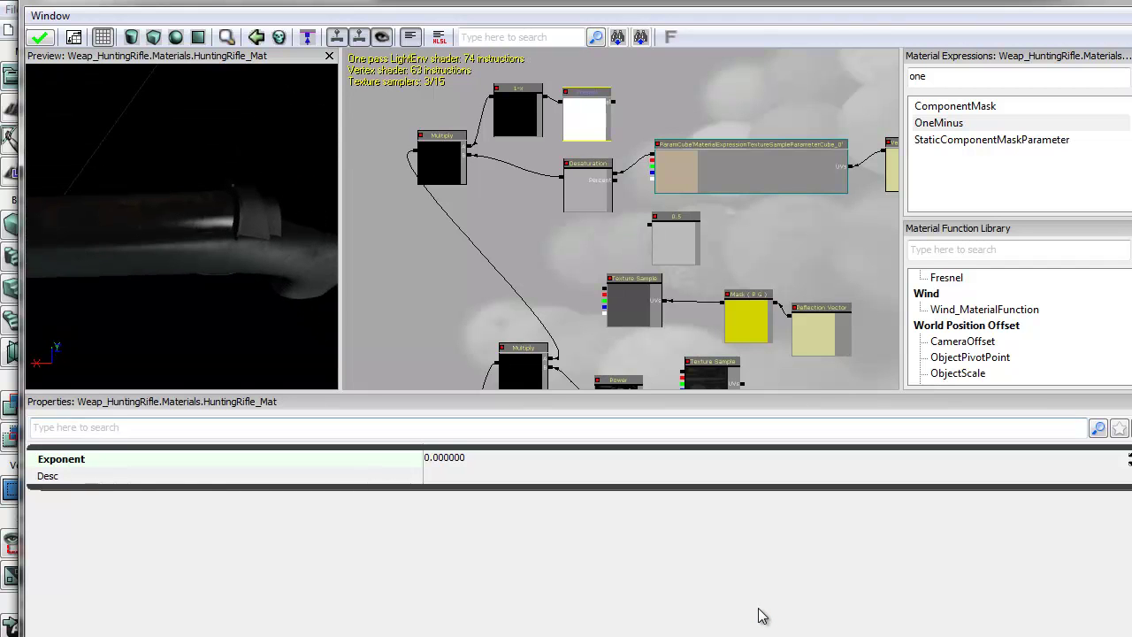
{"action": "type", "text": "1"}
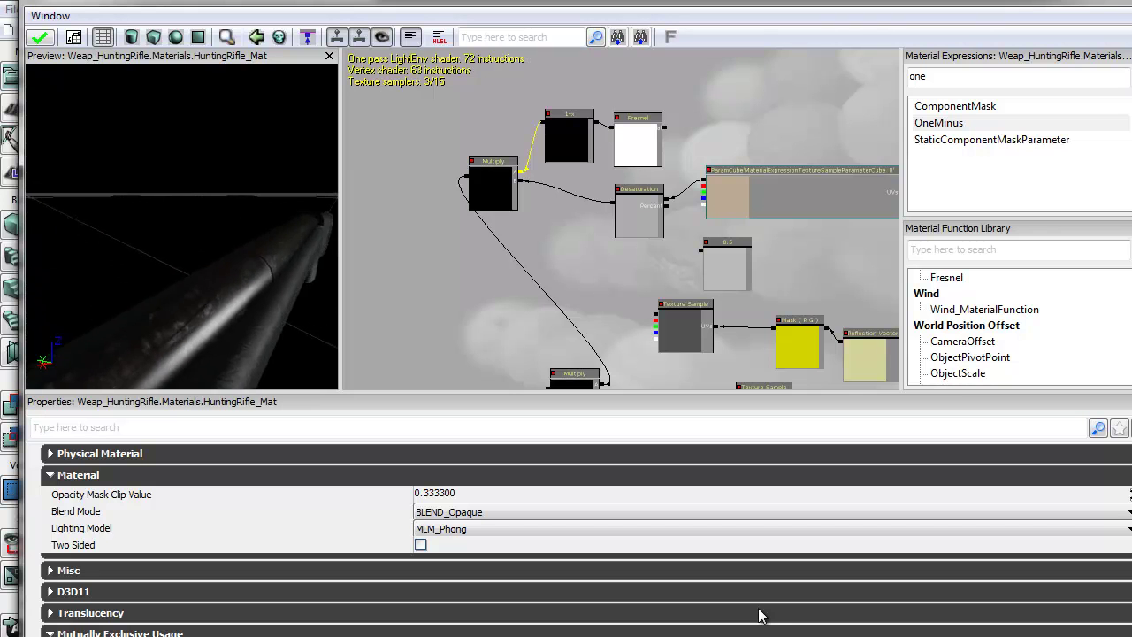
Step: Move the specular power Multiply and its 30 constant down, away from the diffuse Texture Sample
{"action": "mouse_move", "coordinate": [763, 616]}
{"action": "left_mouse_down"}
{"action": "mouse_move", "coordinate": [738, 434]}
{"action": "mouse_move", "coordinate": [787, 346]}
{"action": "mouse_move", "coordinate": [761, 539]}
{"action": "left_mouse_up"}
{"action": "scroll", "coordinate": [763, 615], "scroll_direction": "up", "scroll_amount": 3}
{"action": "left_click_drag", "start_coordinate": [761, 266], "coordinate": [780, 295]}
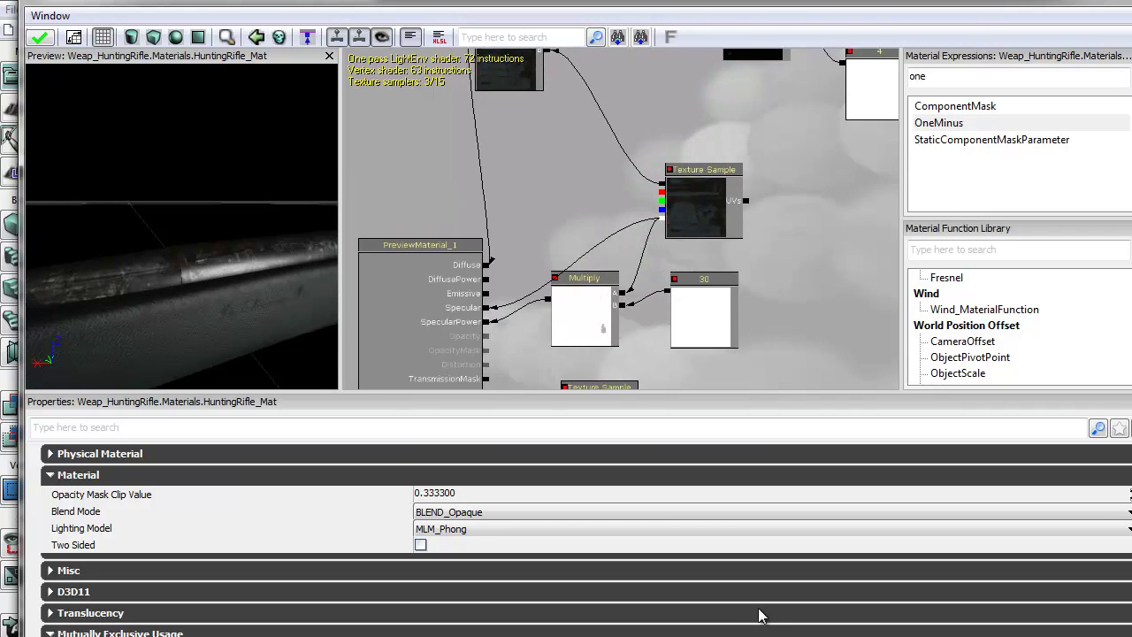
{"action": "left_click", "coordinate": [584, 314]}
{"action": "left_click", "coordinate": [701, 315], "text": "ctrl"}
{"action": "left_click", "coordinate": [697, 207], "text": "ctrl"}
{"action": "left_click_drag", "start_coordinate": [697, 207], "coordinate": [744, 185], "text": "ctrl"}
{"action": "left_click", "coordinate": [628, 294]}
{"action": "left_click", "coordinate": [750, 294], "text": "ctrl"}
{"action": "left_click_drag", "start_coordinate": [750, 294], "coordinate": [798, 328], "text": "ctrl"}
{"action": "mouse_move", "coordinate": [797, 247]}
{"action": "left_mouse_down"}
{"action": "mouse_move", "coordinate": [731, 256]}
{"action": "mouse_move", "coordinate": [727, 275]}
{"action": "left_mouse_up"}
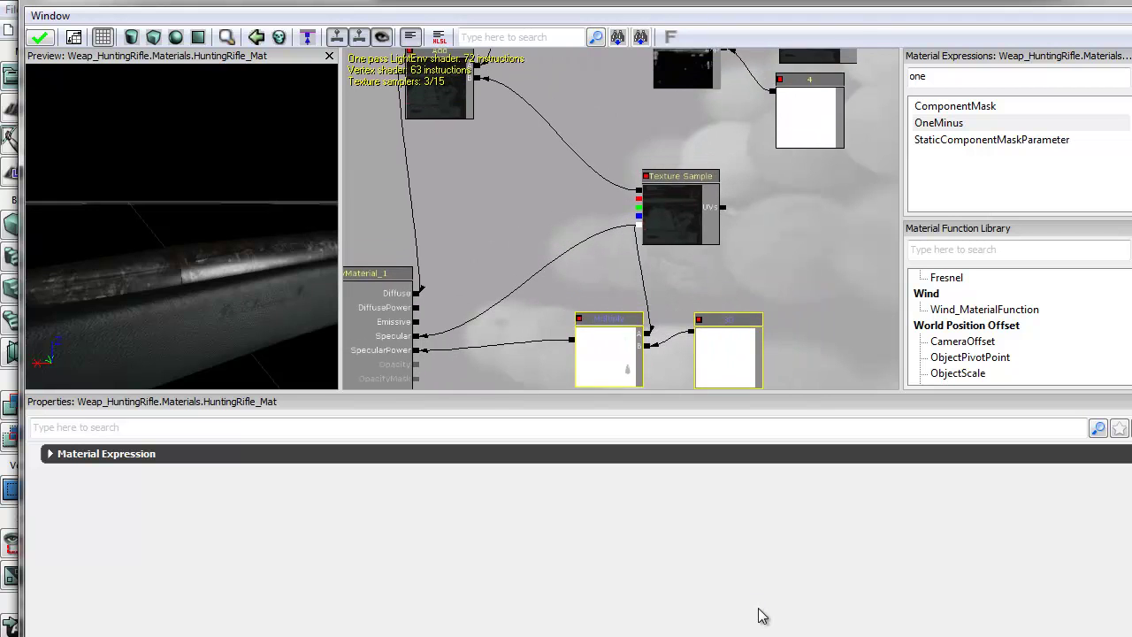
Step: Move the HuntingRifle_DIFF Texture Sample farther from the material node to make room beside the Specular input
{"action": "scroll", "coordinate": [611, 285], "scroll_direction": "up", "scroll_amount": 1}
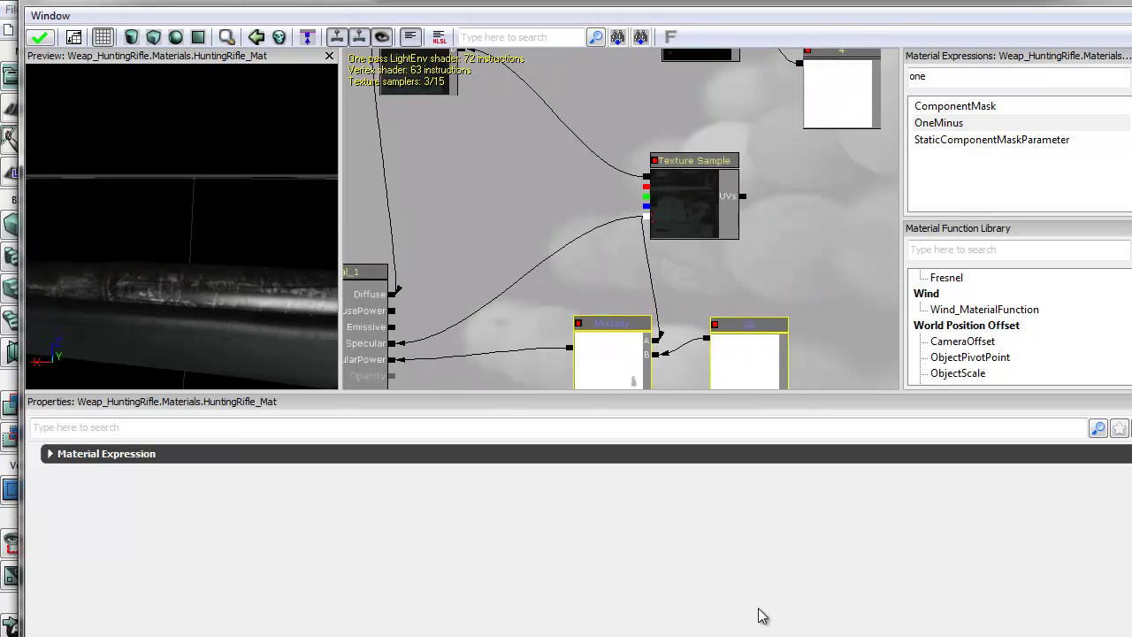
{"action": "left_click", "coordinate": [690, 203]}
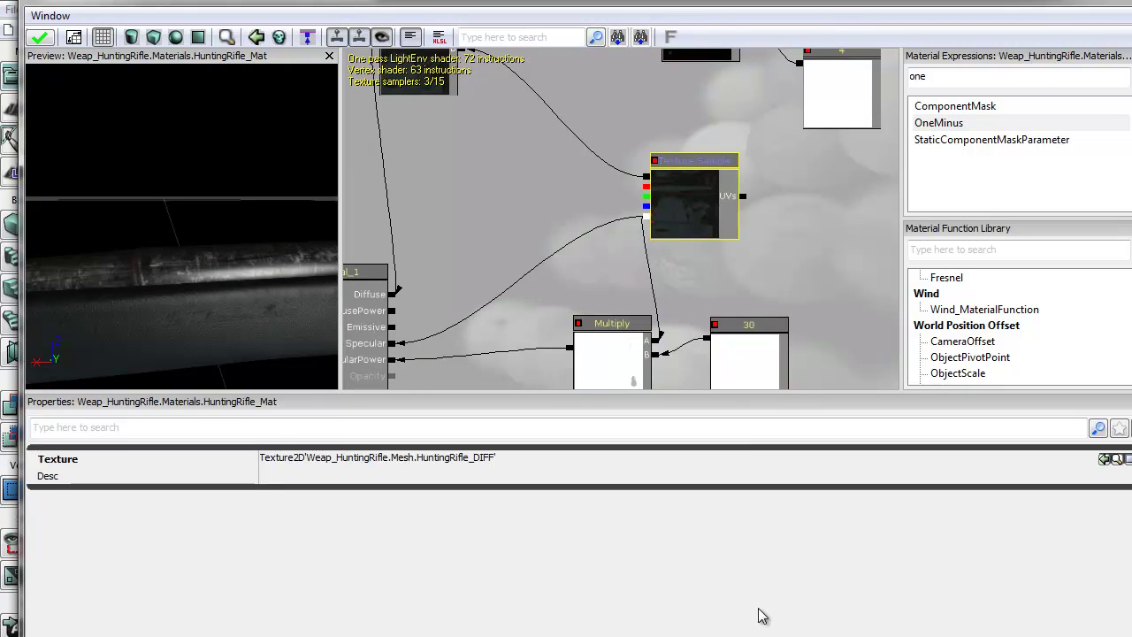
{"action": "left_click_drag", "start_coordinate": [690, 204], "coordinate": [758, 203], "text": "ctrl"}
{"action": "left_click_drag", "start_coordinate": [778, 266], "coordinate": [722, 410]}
{"action": "scroll", "coordinate": [752, 327], "scroll_direction": "down", "scroll_amount": 1}
{"action": "left_click_drag", "start_coordinate": [761, 327], "coordinate": [821, 199]}
{"action": "left_click_drag", "start_coordinate": [758, 614], "coordinate": [763, 616]}
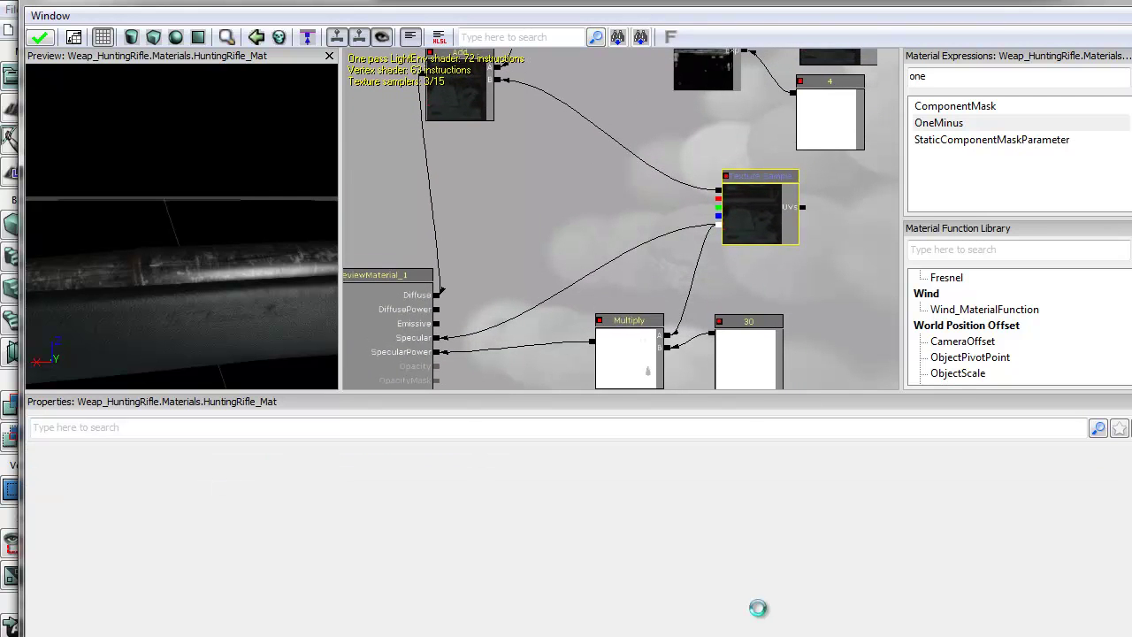
Step: Add a Multiply of the Power output and a 1.6 constant, and connect it to Specular in place of the texture alpha
{"action": "key", "text": "m"}
{"action": "left_click_drag", "start_coordinate": [505, 195], "coordinate": [504, 206]}
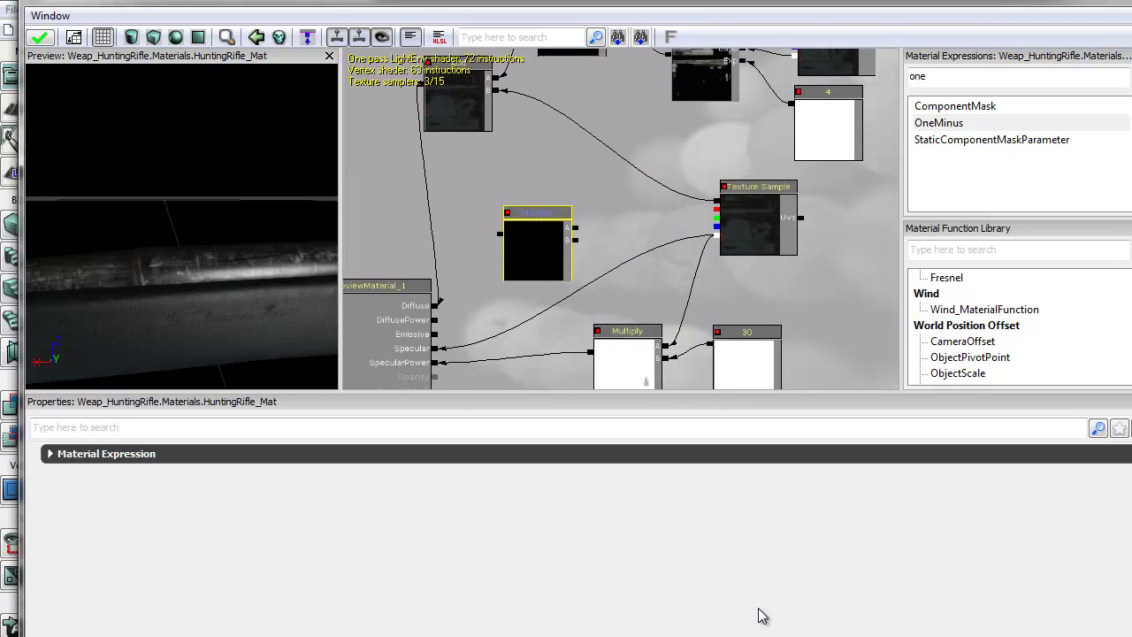
{"action": "key", "text": "Escape"}
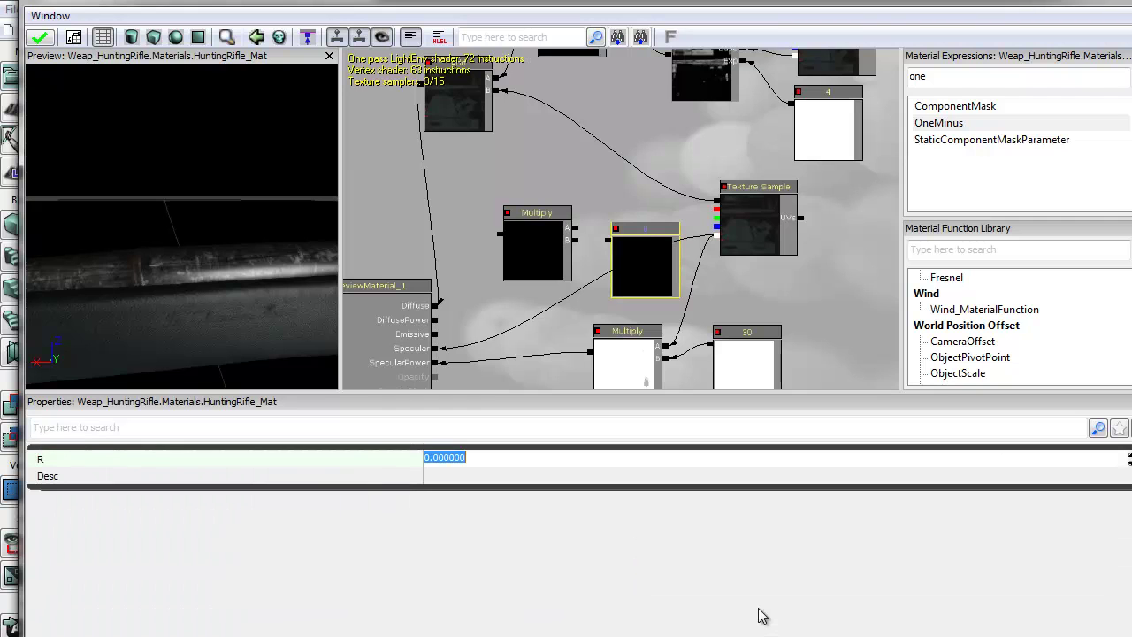
{"action": "key", "text": "Return"}
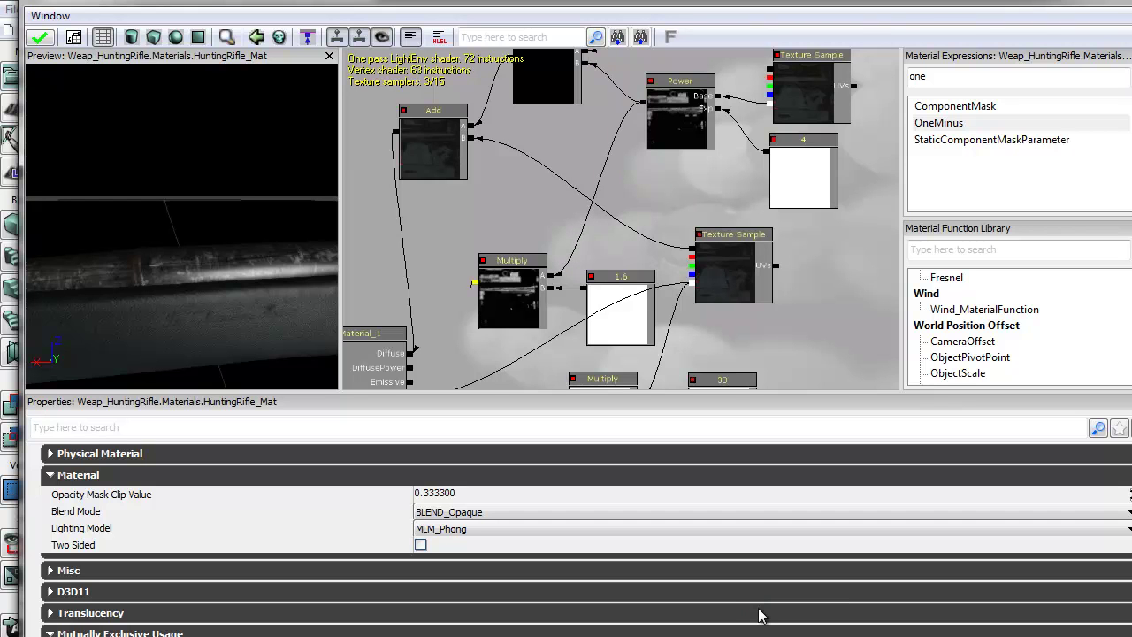
{"action": "left_click_drag", "start_coordinate": [442, 376], "coordinate": [442, 253]}
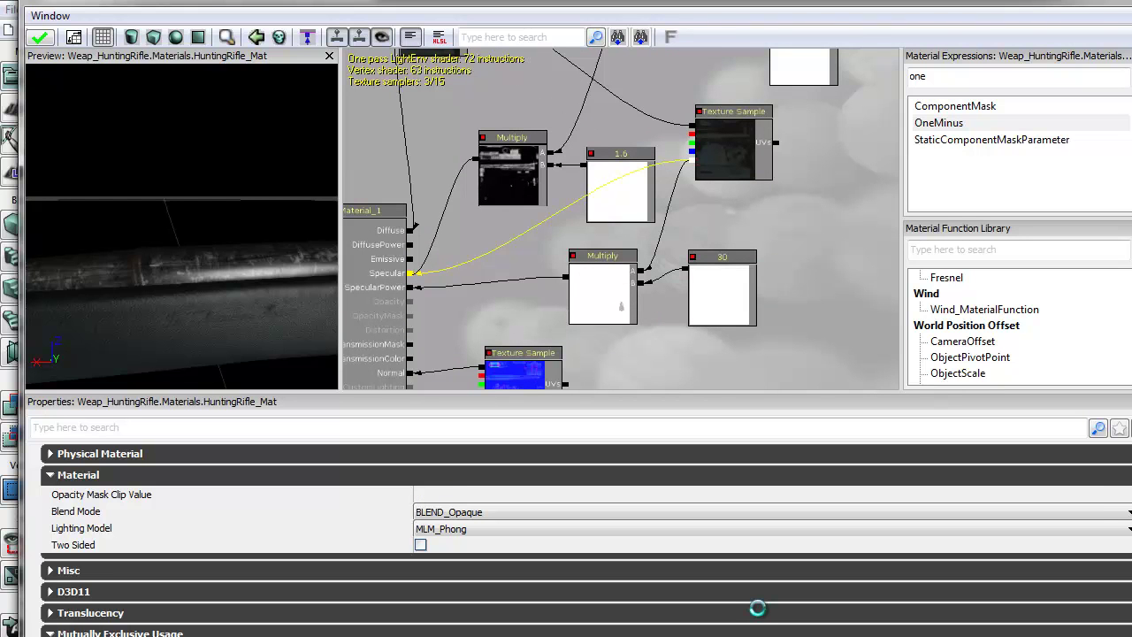
{"action": "key", "text": "ctrl+z"}
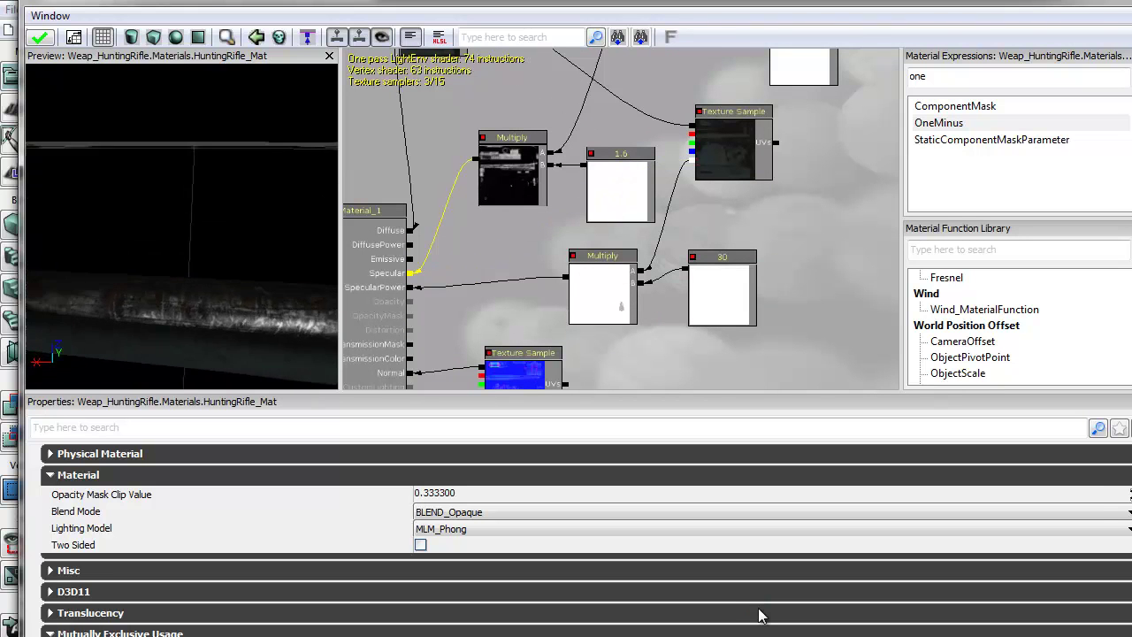
Step: Set the constant feeding the specular Multiply to 3
{"action": "left_click", "coordinate": [619, 189]}
{"action": "left_click", "coordinate": [460, 458]}
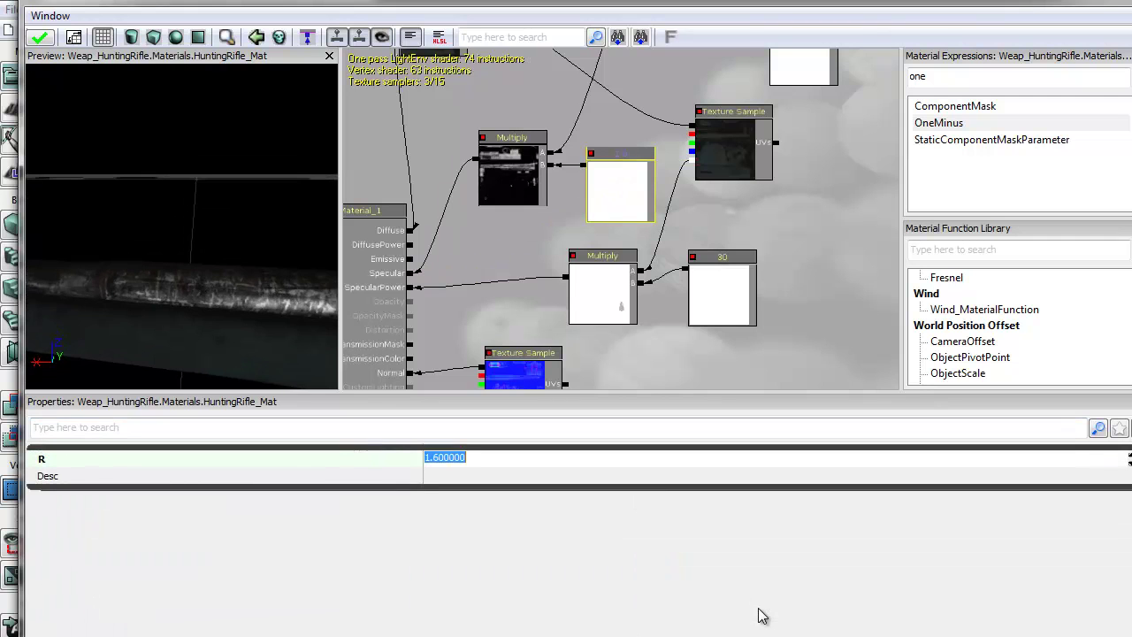
{"action": "type", "text": "3"}
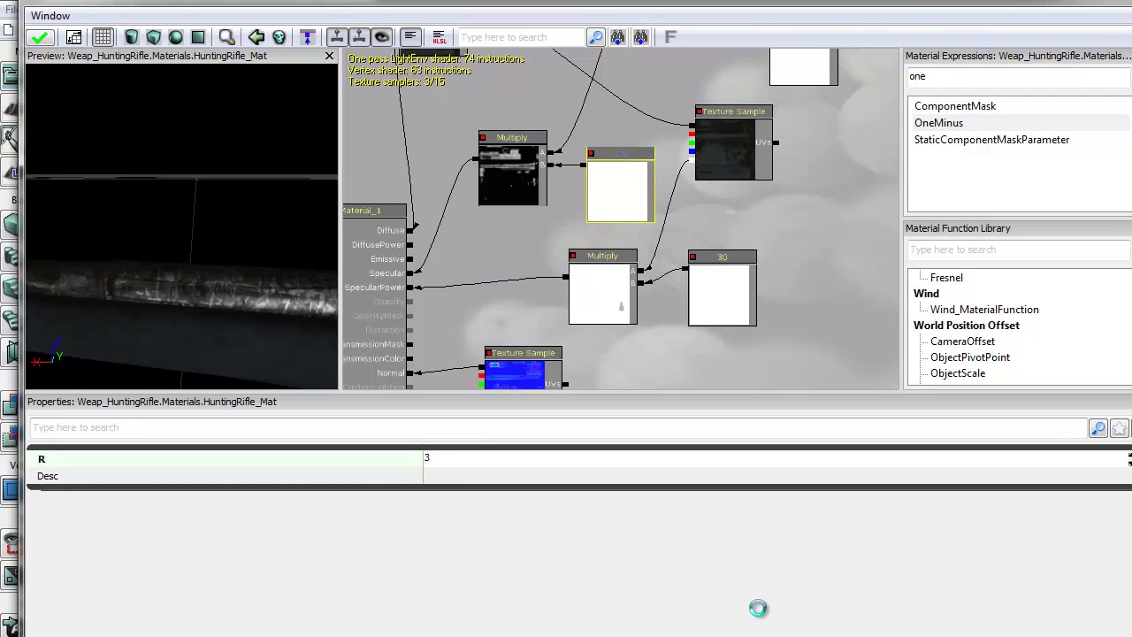
{"action": "key", "text": "Return"}
Step: Spread out the diffuse Texture Sample, the specular Multiply and its constant to free space before the Specular input
{"action": "left_click_drag", "start_coordinate": [341, 345], "coordinate": [336, 345]}
{"action": "left_click_drag", "start_coordinate": [420, 348], "coordinate": [670, 319]}
{"action": "left_click_drag", "start_coordinate": [549, 310], "coordinate": [645, 298]}
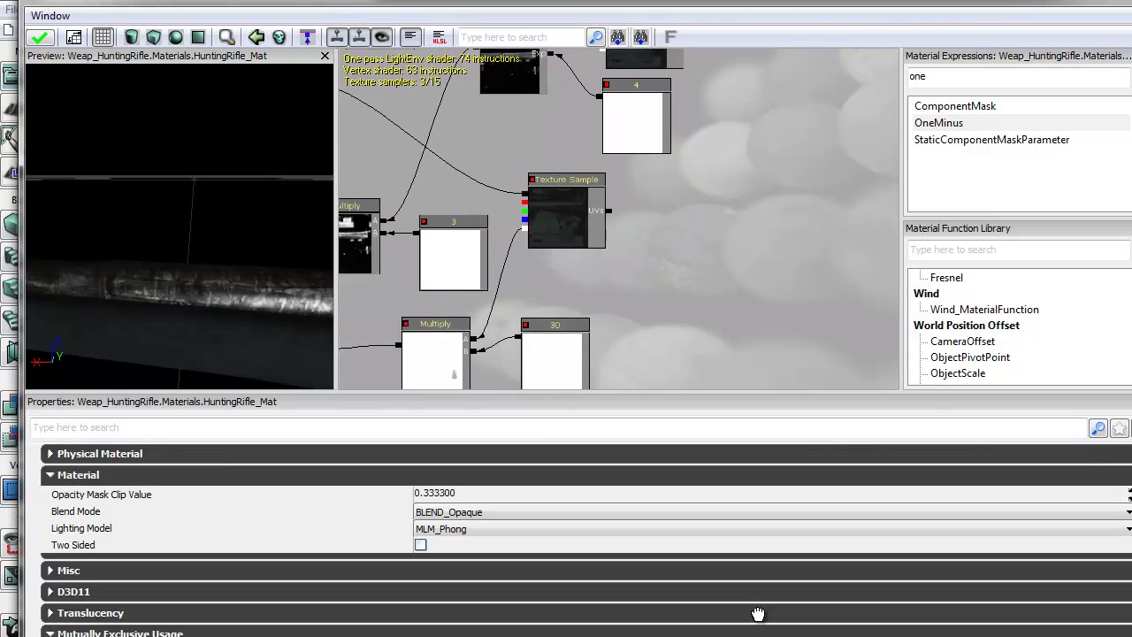
{"action": "left_click", "coordinate": [719, 180]}
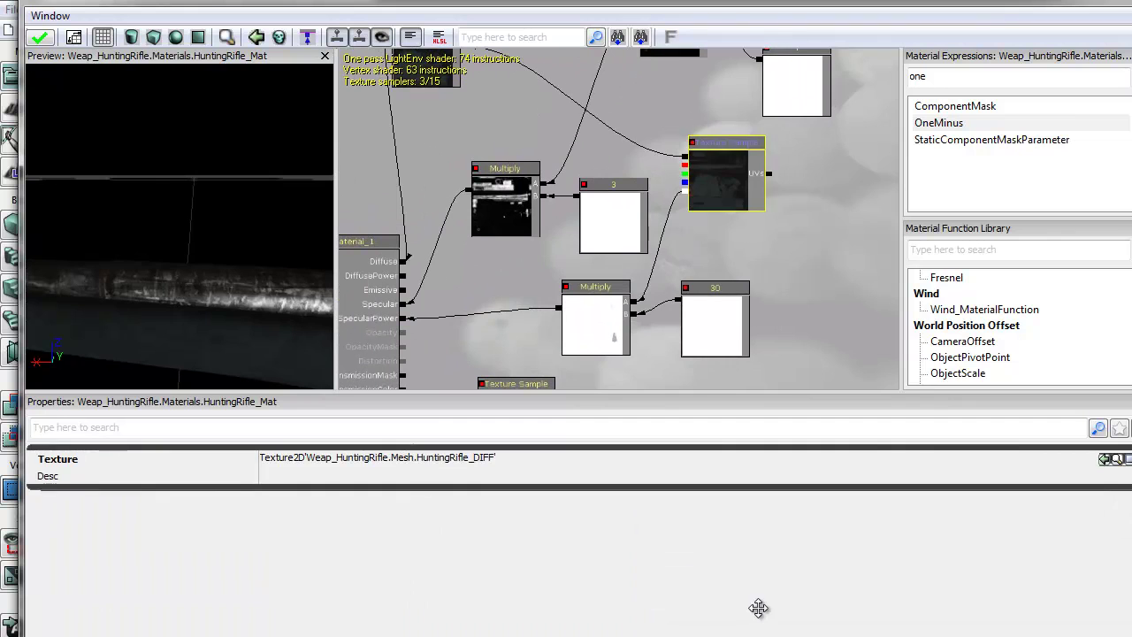
{"action": "left_click_drag", "start_coordinate": [719, 180], "coordinate": [814, 178], "text": "ctrl"}
{"action": "left_click", "coordinate": [612, 221]}
{"action": "mouse_move", "coordinate": [612, 222]}
{"action": "left_mouse_down", "text": "ctrl"}
{"action": "mouse_move", "coordinate": [640, 234]}
{"action": "mouse_move", "coordinate": [627, 202]}
{"action": "left_mouse_up", "text": "ctrl"}
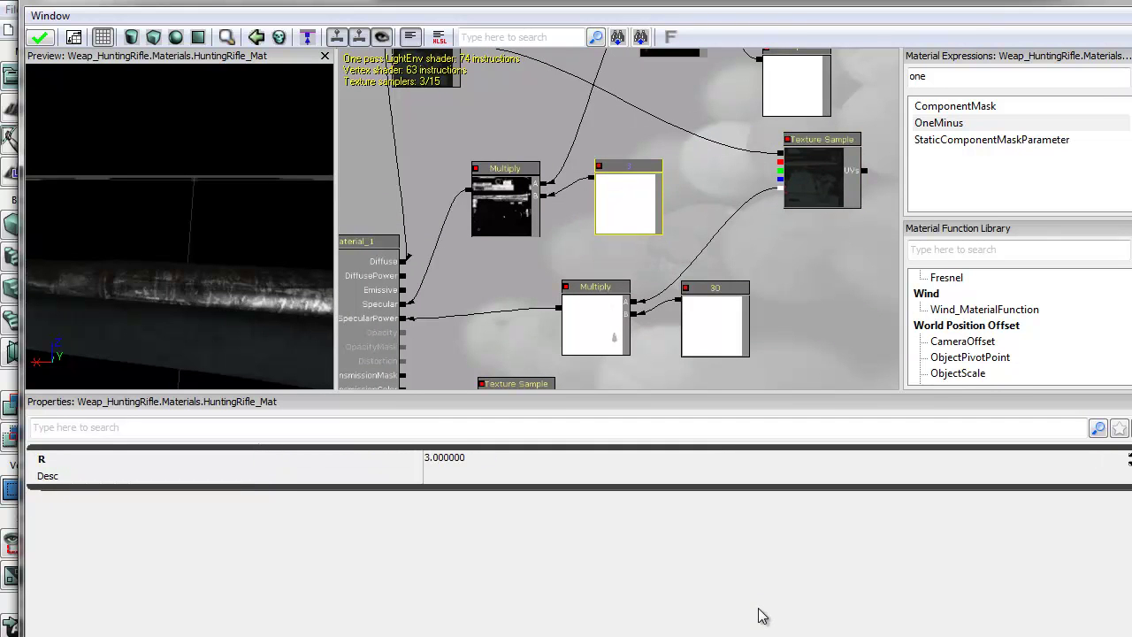
{"action": "left_click", "coordinate": [502, 205], "text": "ctrl"}
{"action": "mouse_move", "coordinate": [502, 205]}
{"action": "left_mouse_down", "text": "ctrl"}
{"action": "mouse_move", "coordinate": [565, 161]}
{"action": "mouse_move", "coordinate": [555, 170]}
{"action": "left_mouse_up", "text": "ctrl"}
{"action": "mouse_move", "coordinate": [619, 239]}
{"action": "left_mouse_down"}
{"action": "mouse_move", "coordinate": [608, 268]}
{"action": "mouse_move", "coordinate": [617, 307]}
{"action": "left_mouse_up"}
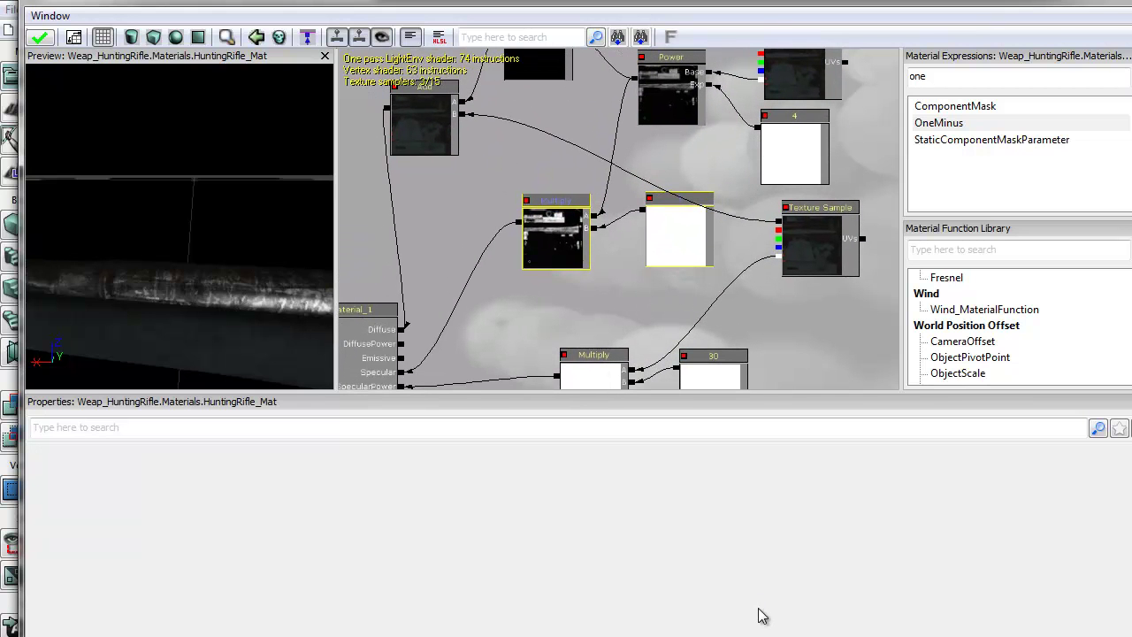
Step: Add an Add node combining the specular Multiply with the diffuse texture's alpha, and connect it to Specular
{"action": "key", "text": "a"}
{"action": "left_click", "coordinate": [431, 227]}
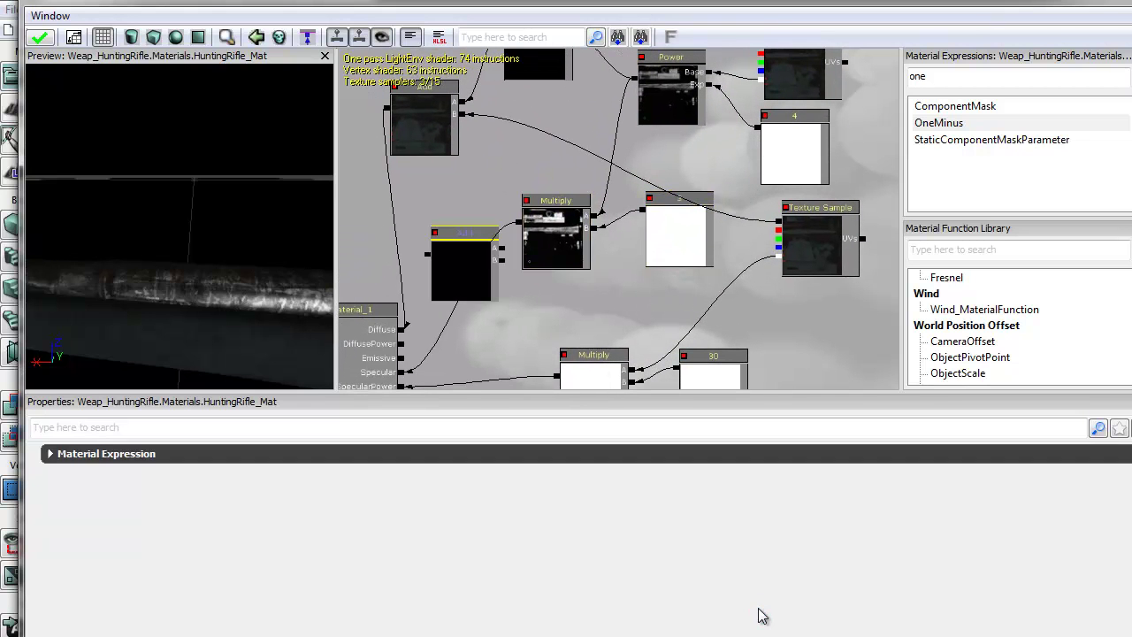
{"action": "left_click_drag", "start_coordinate": [501, 260], "coordinate": [778, 223]}
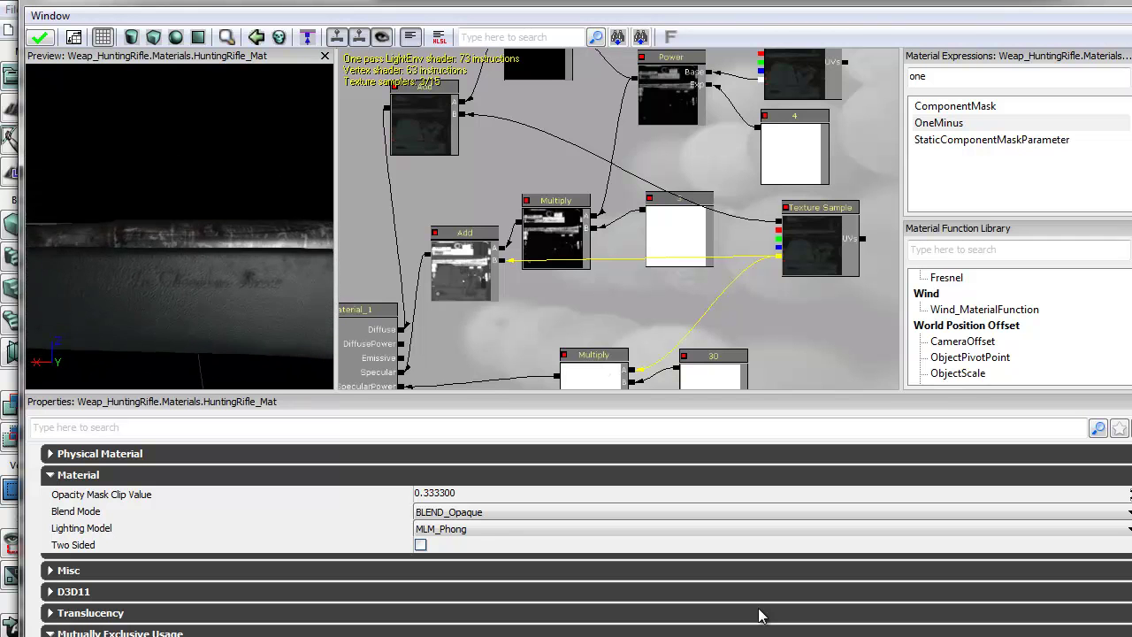
{"action": "mouse_move", "coordinate": [759, 611]}
{"action": "left_mouse_down"}
{"action": "mouse_move", "coordinate": [748, 510]}
{"action": "mouse_move", "coordinate": [760, 615]}
{"action": "left_mouse_up"}
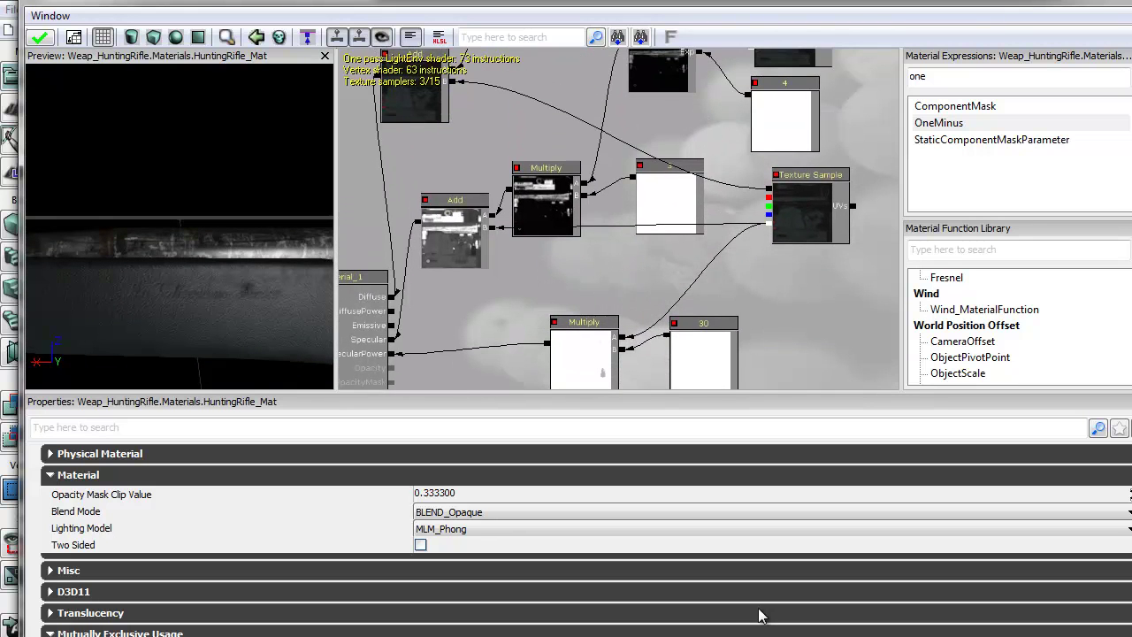
Step: Set the constant feeding the specular Multiply to 2.5 and inspect the rifle in the material preview
{"action": "left_click", "coordinate": [763, 616]}
{"action": "left_click", "coordinate": [445, 457]}
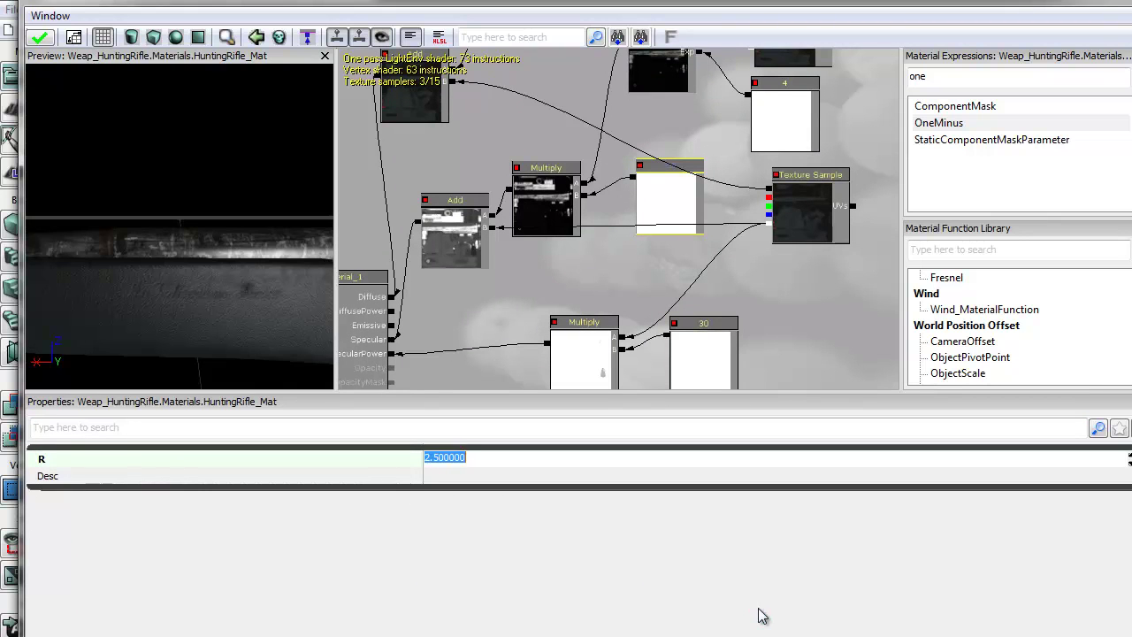
{"action": "left_click_drag", "start_coordinate": [179, 266], "coordinate": [230, 265]}
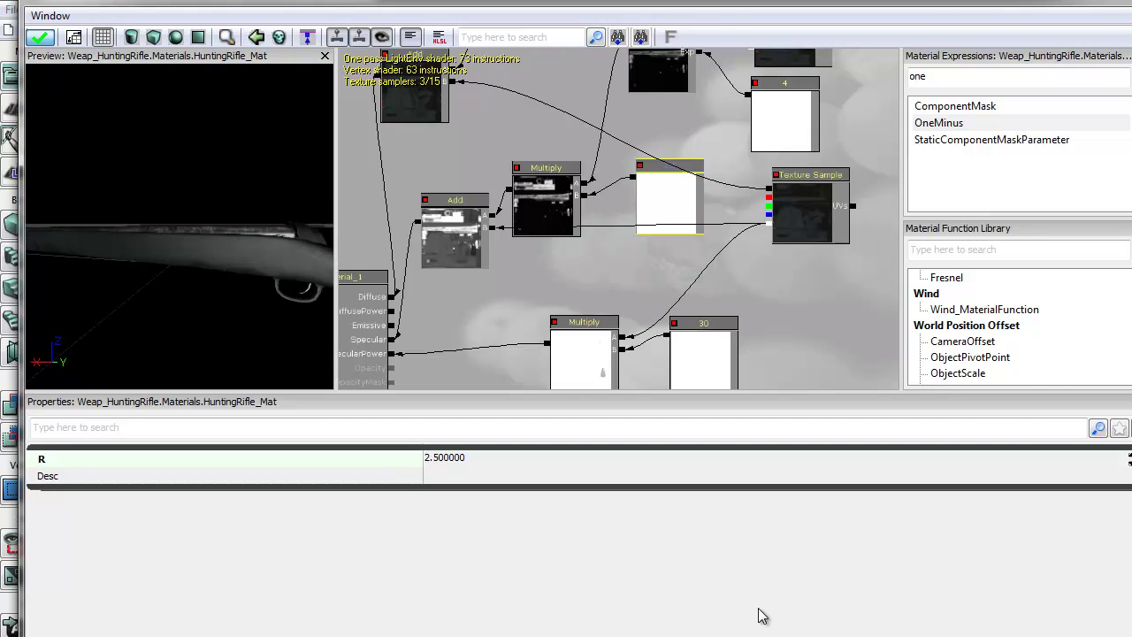
{"action": "key", "text": "Return"}
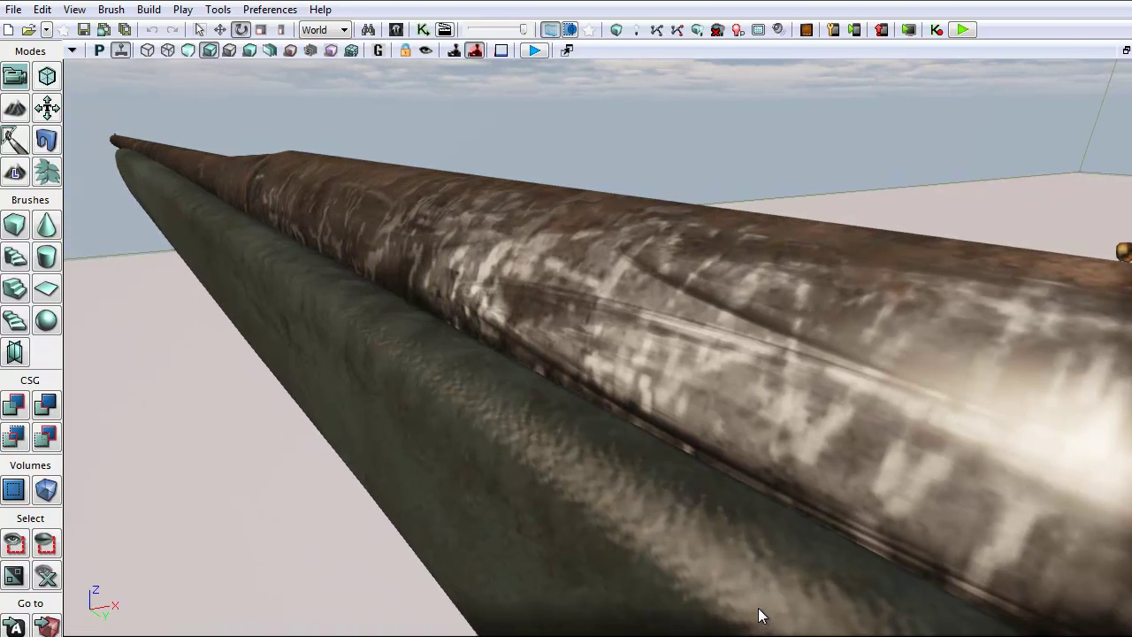
Step: Locate the rifle actor's HuntingRifle_Mat in the Content Browser from the level view
{"action": "key", "text": "ctrl+shift+f"}
{"action": "key", "text": "ctrl+shift+f"}
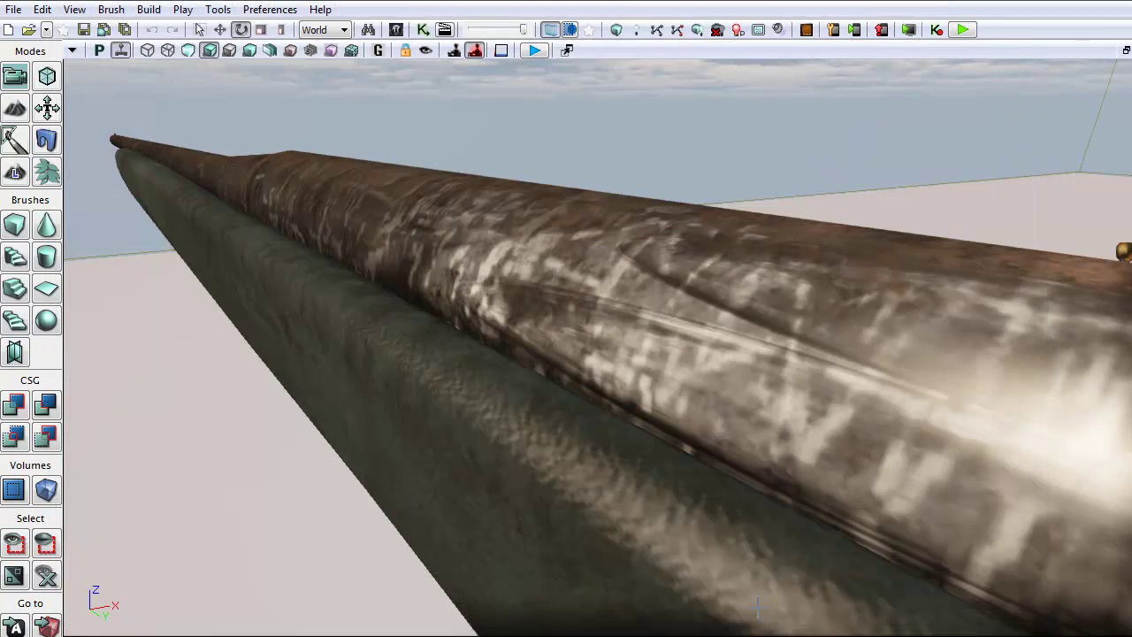
{"action": "right_click", "coordinate": [761, 614]}
{"action": "mouse_move", "coordinate": [776, 595]}
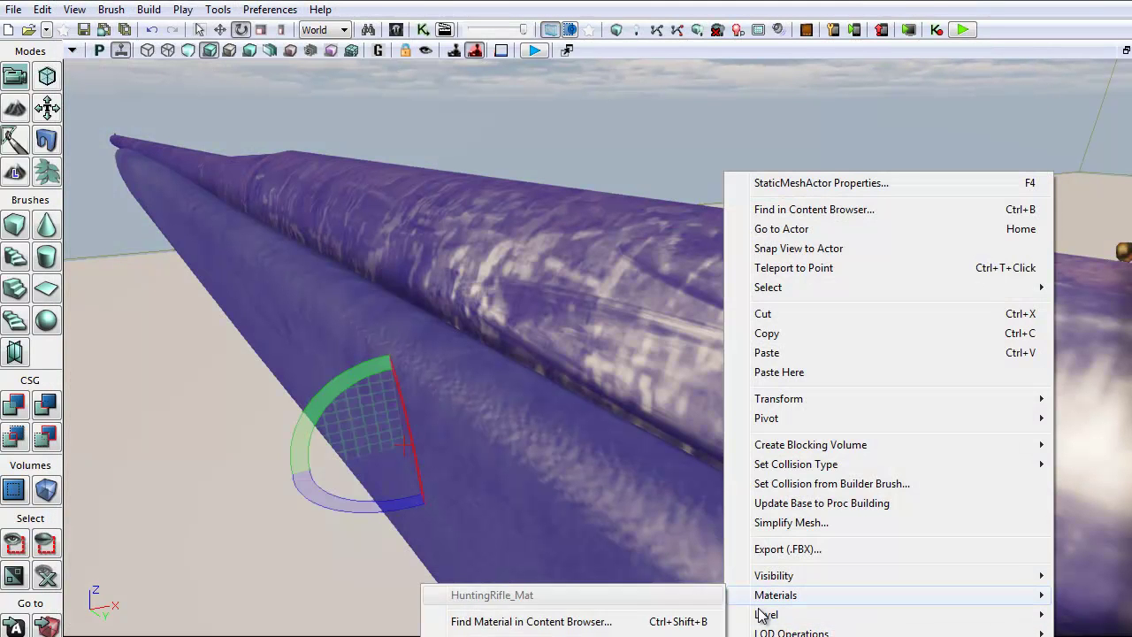
{"action": "left_click", "coordinate": [567, 621]}
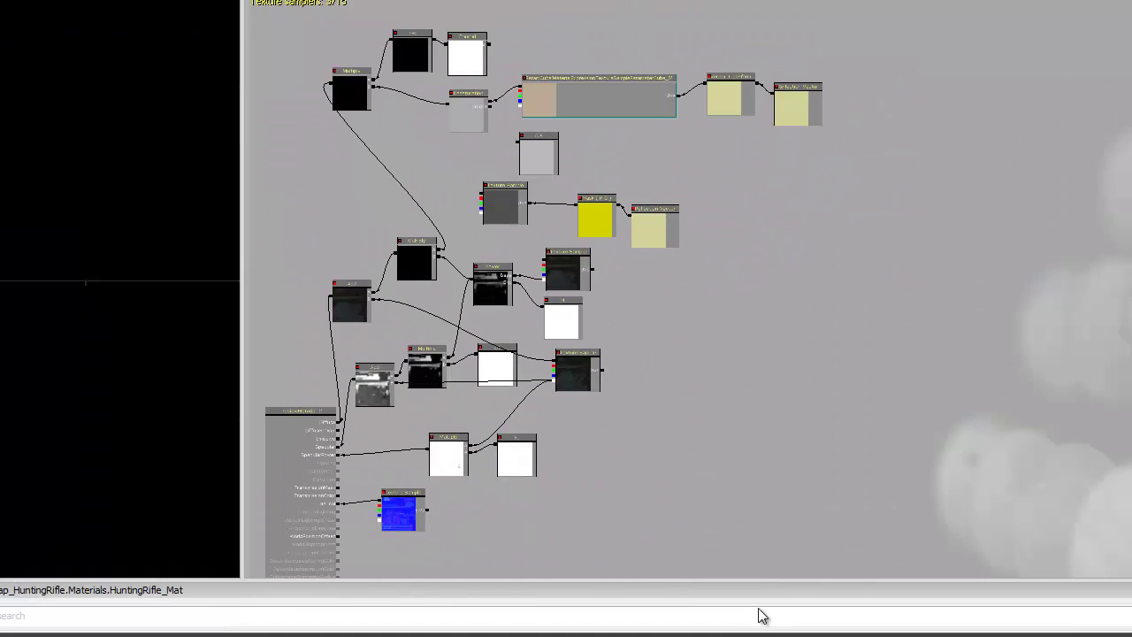
Step: Delete the unconnected Texture Sample chain and shift the reflection and diffuse node groups away from the specular nodes
{"action": "mouse_move", "coordinate": [312, 7]}
{"action": "left_mouse_down", "text": "ctrl+alt"}
{"action": "mouse_move", "coordinate": [815, 142]}
{"action": "mouse_move", "coordinate": [1013, 154]}
{"action": "mouse_move", "coordinate": [982, 152]}
{"action": "left_mouse_up", "text": "ctrl+alt"}
{"action": "left_click_drag", "start_coordinate": [759, 607], "coordinate": [763, 617], "text": "ctrl"}
{"action": "left_click_drag", "start_coordinate": [663, 228], "coordinate": [664, 228], "text": "ctrl+alt"}
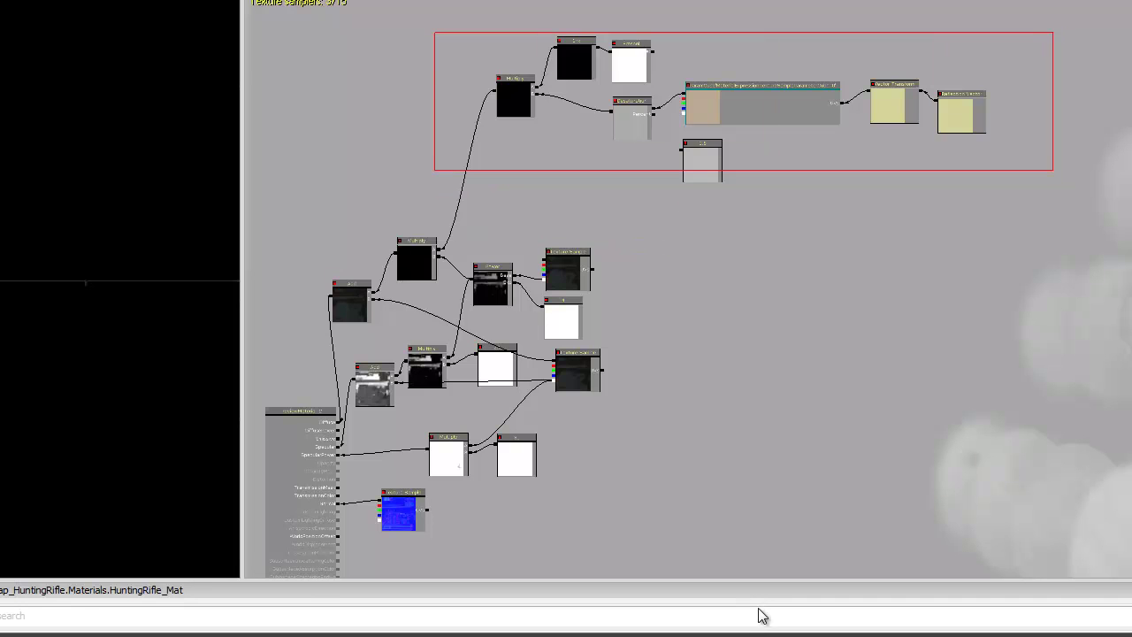
{"action": "mouse_move", "coordinate": [762, 105]}
{"action": "left_mouse_down", "text": "ctrl"}
{"action": "mouse_move", "coordinate": [764, 172]}
{"action": "mouse_move", "coordinate": [742, 223]}
{"action": "mouse_move", "coordinate": [742, 204]}
{"action": "left_mouse_up", "text": "ctrl"}
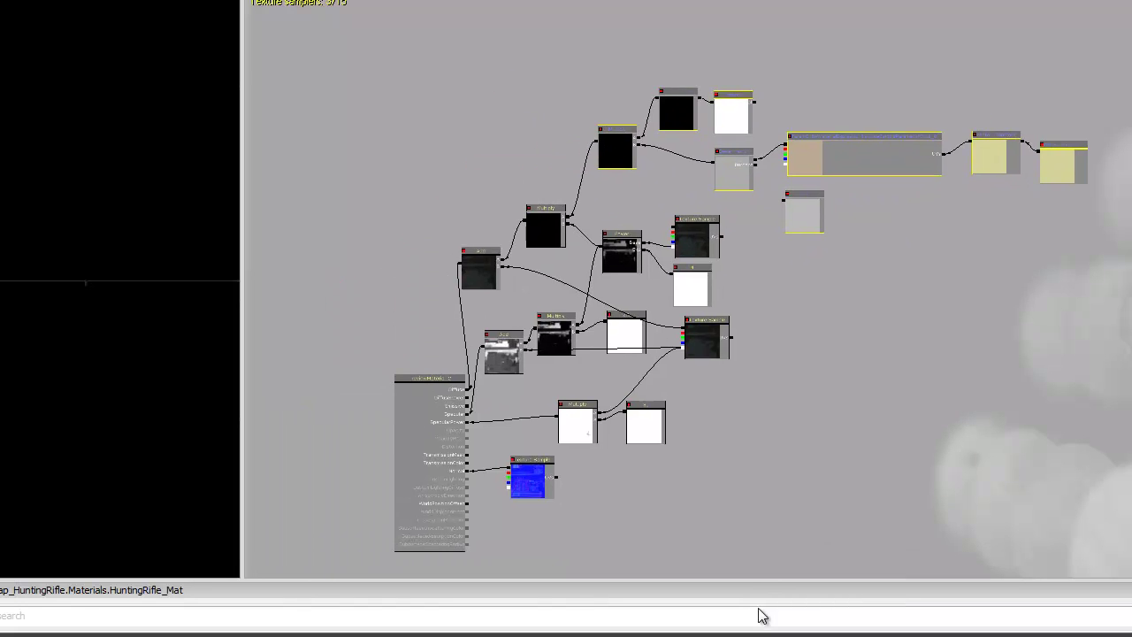
{"action": "left_click_drag", "start_coordinate": [763, 617], "coordinate": [850, 571], "text": "ctrl"}
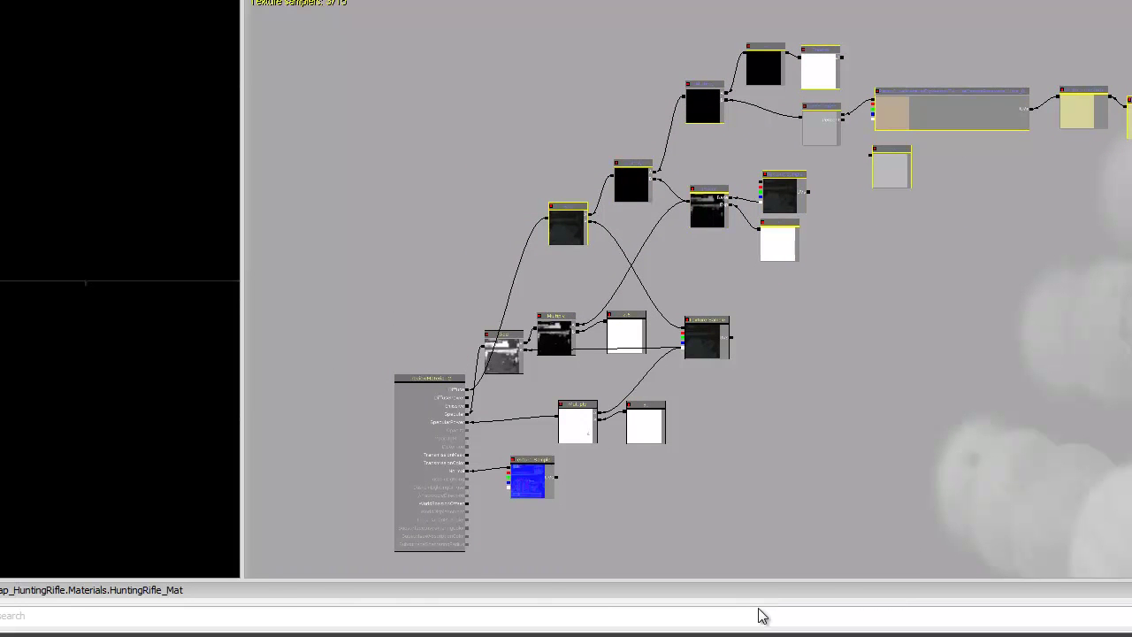
Step: Space out the Specular Add and Multiply nodes and move the SpecularPower Multiply and its constant closer to the preview material
{"action": "left_click_drag", "start_coordinate": [581, 355], "coordinate": [767, 286], "text": "ctrl+alt"}
{"action": "left_click_drag", "start_coordinate": [637, 354], "coordinate": [676, 343]}
{"action": "left_click", "coordinate": [543, 342]}
{"action": "mouse_move", "coordinate": [543, 342]}
{"action": "left_mouse_down", "text": "ctrl"}
{"action": "mouse_move", "coordinate": [500, 315]}
{"action": "mouse_move", "coordinate": [588, 313]}
{"action": "left_mouse_up", "text": "ctrl"}
{"action": "left_click_drag", "start_coordinate": [636, 341], "coordinate": [644, 363]}
{"action": "scroll", "coordinate": [643, 363], "scroll_direction": "up", "scroll_amount": 4}
{"action": "left_click_drag", "start_coordinate": [558, 309], "coordinate": [559, 390], "text": "ctrl"}
{"action": "left_click_drag", "start_coordinate": [619, 424], "coordinate": [656, 358]}
{"action": "left_click", "coordinate": [644, 424]}
{"action": "left_click", "coordinate": [762, 425], "text": "ctrl"}
{"action": "left_click_drag", "start_coordinate": [763, 425], "coordinate": [679, 432], "text": "ctrl"}
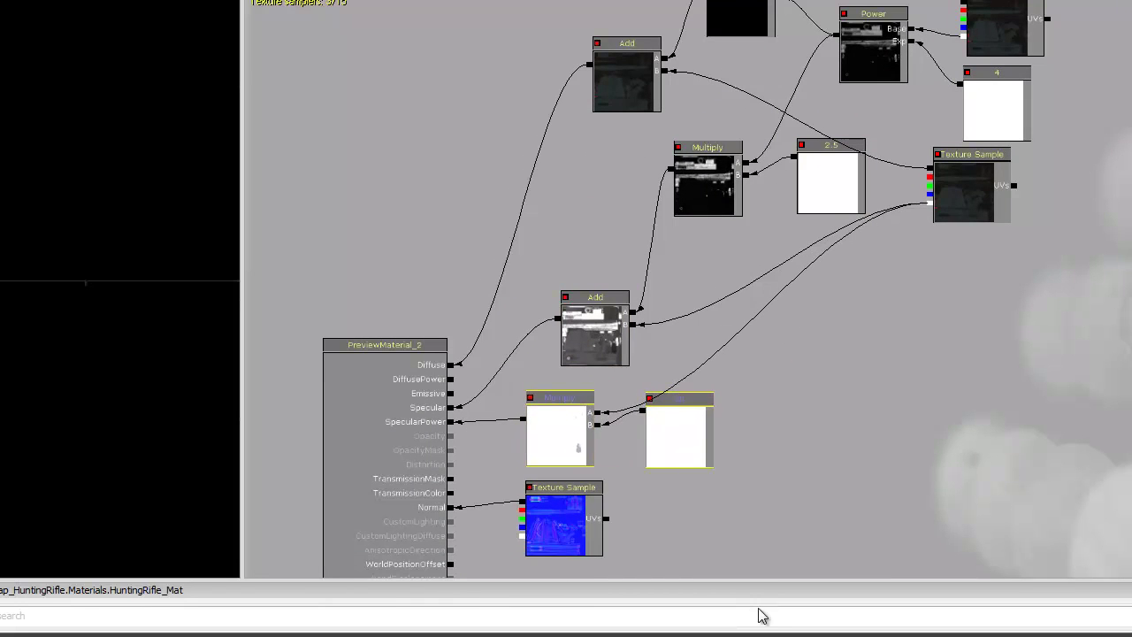
Step: Move the 2.5 constant beside its Multiply and shift the diffuse Add away from the masked reflection Multiply
{"action": "left_click_drag", "start_coordinate": [593, 495], "coordinate": [625, 600], "text": "ctrl"}
{"action": "left_click", "coordinate": [727, 296]}
{"action": "left_click", "coordinate": [851, 296]}
{"action": "left_click_drag", "start_coordinate": [851, 296], "coordinate": [818, 335], "text": "ctrl"}
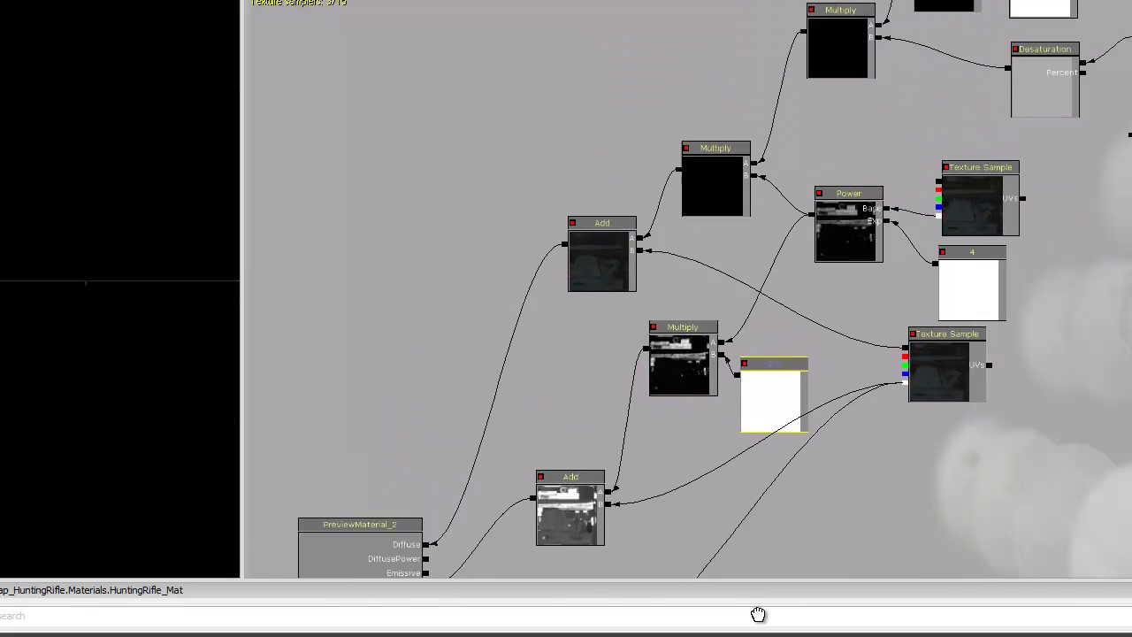
{"action": "left_click_drag", "start_coordinate": [453, 306], "coordinate": [448, 307], "text": "ctrl"}
{"action": "left_click", "coordinate": [662, 224]}
{"action": "left_click", "coordinate": [566, 159]}
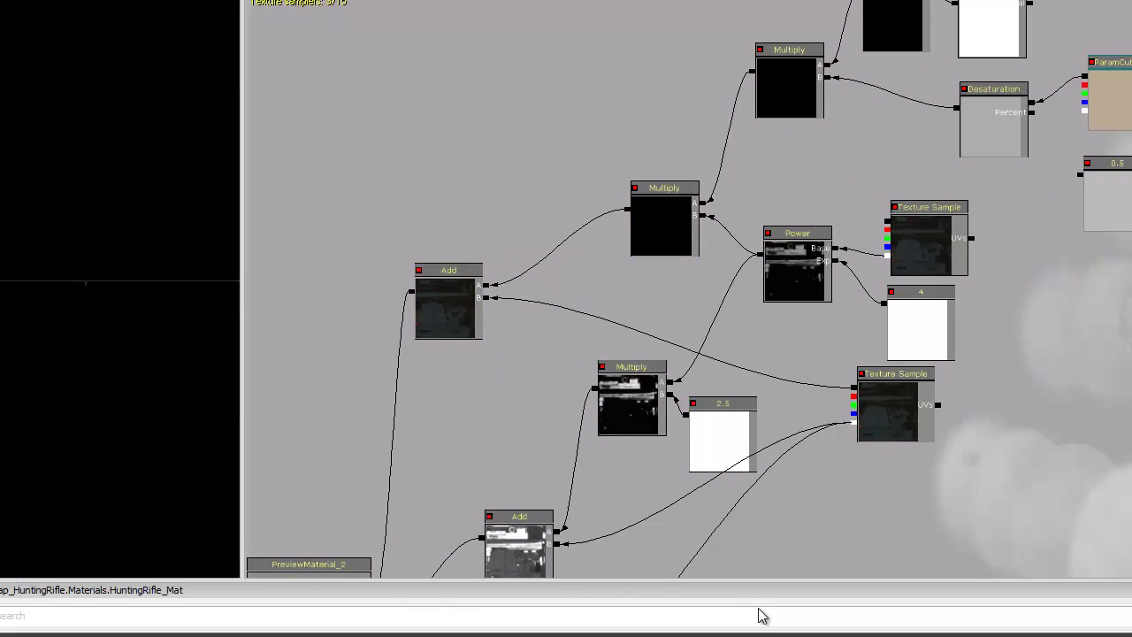
Step: Insert a Multiply between the masked reflection Multiply and the diffuse Add, with a new Constant as its other input
{"action": "key", "text": "m"}
{"action": "left_click", "coordinate": [523, 200]}
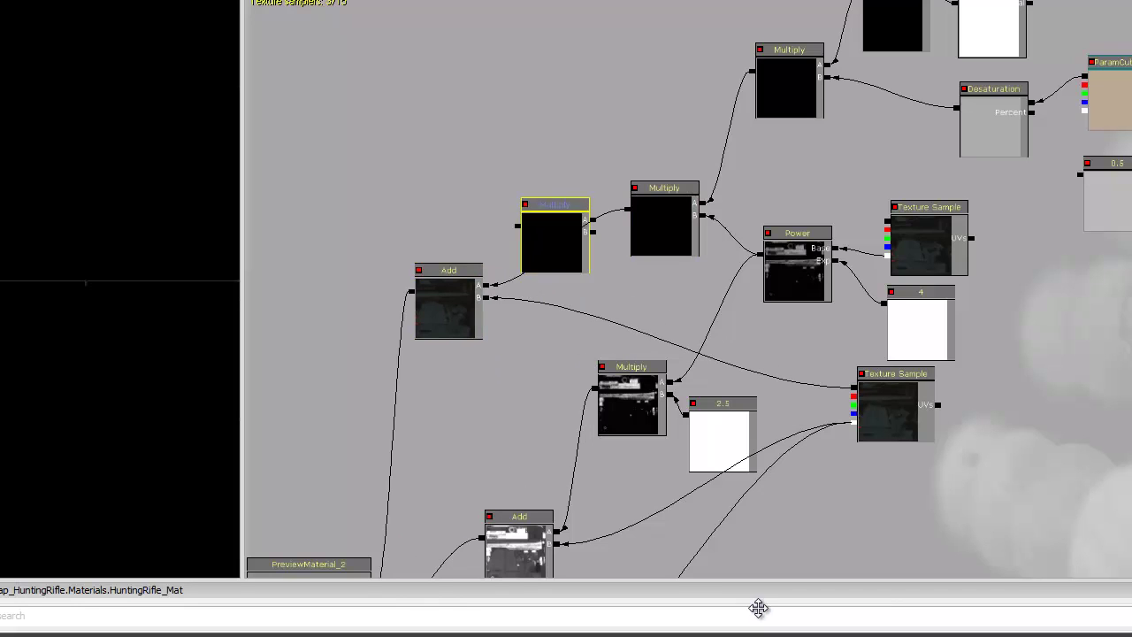
{"action": "left_click_drag", "start_coordinate": [551, 236], "coordinate": [536, 221], "text": "ctrl"}
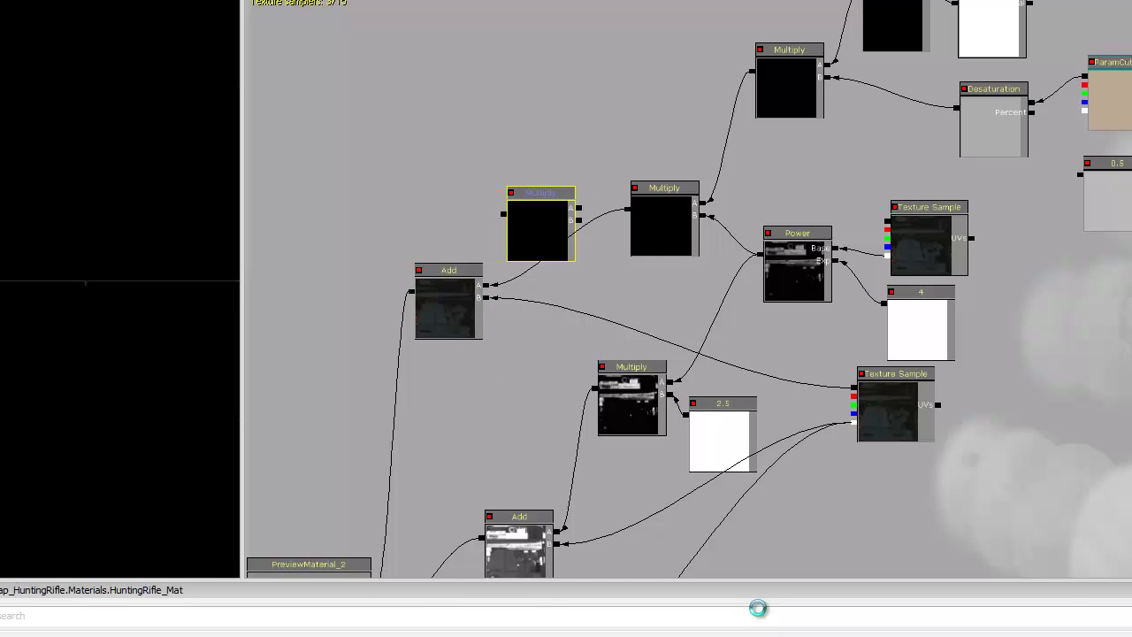
{"action": "key", "text": "1"}
{"action": "left_click", "coordinate": [626, 108]}
{"action": "left_click_drag", "start_coordinate": [658, 146], "coordinate": [662, 130], "text": "ctrl"}
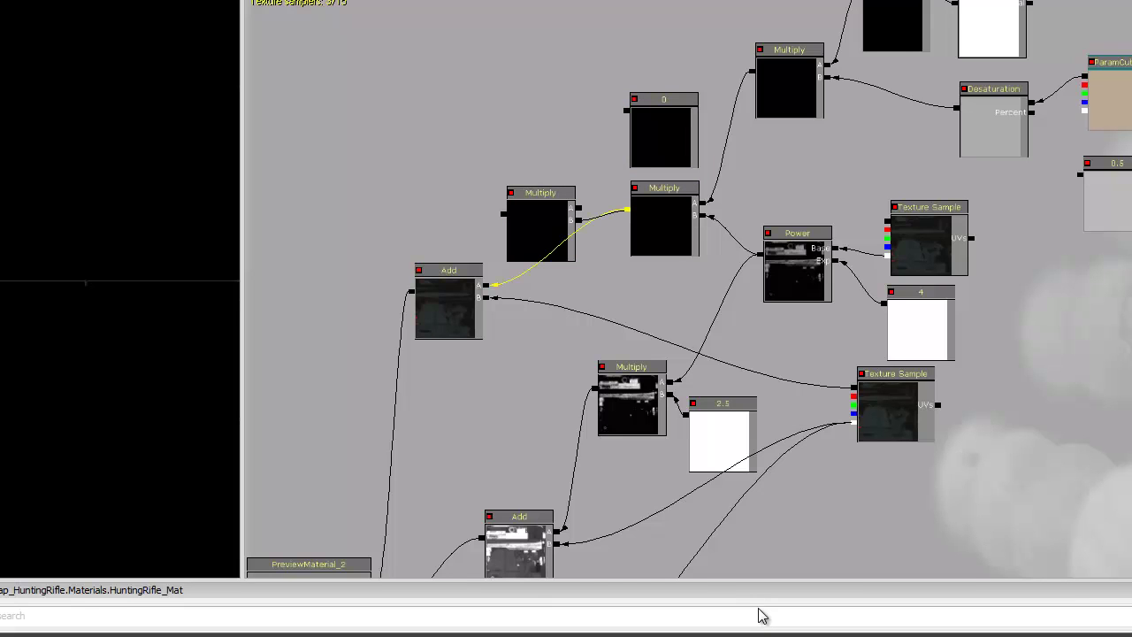
{"action": "left_click_drag", "start_coordinate": [628, 210], "coordinate": [579, 220]}
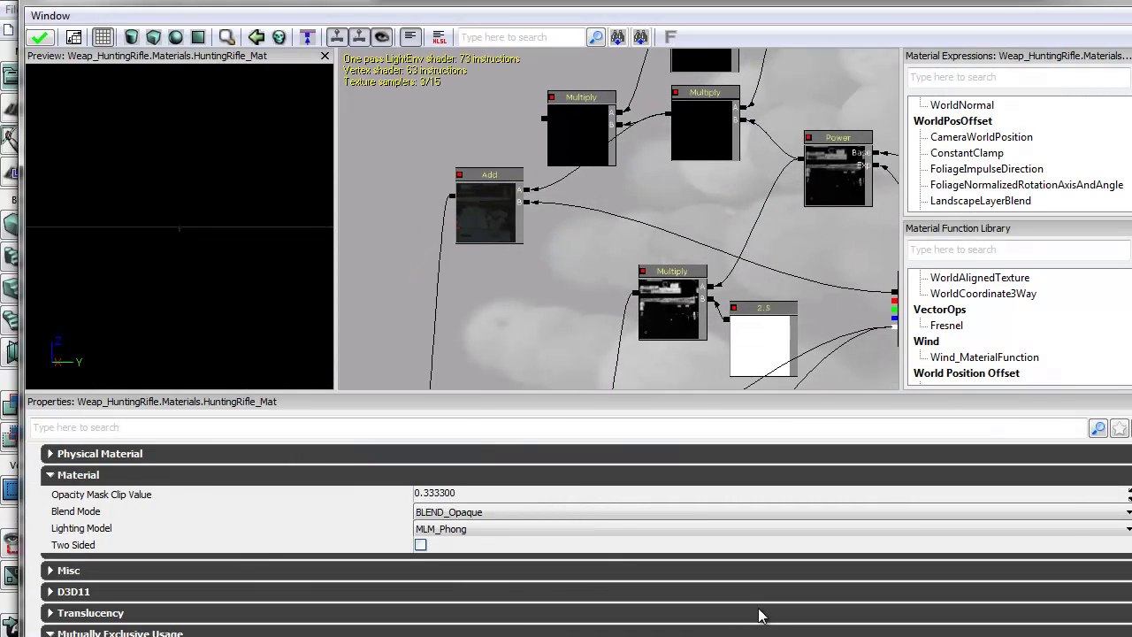
{"action": "left_click_drag", "start_coordinate": [762, 615], "coordinate": [766, 635]}
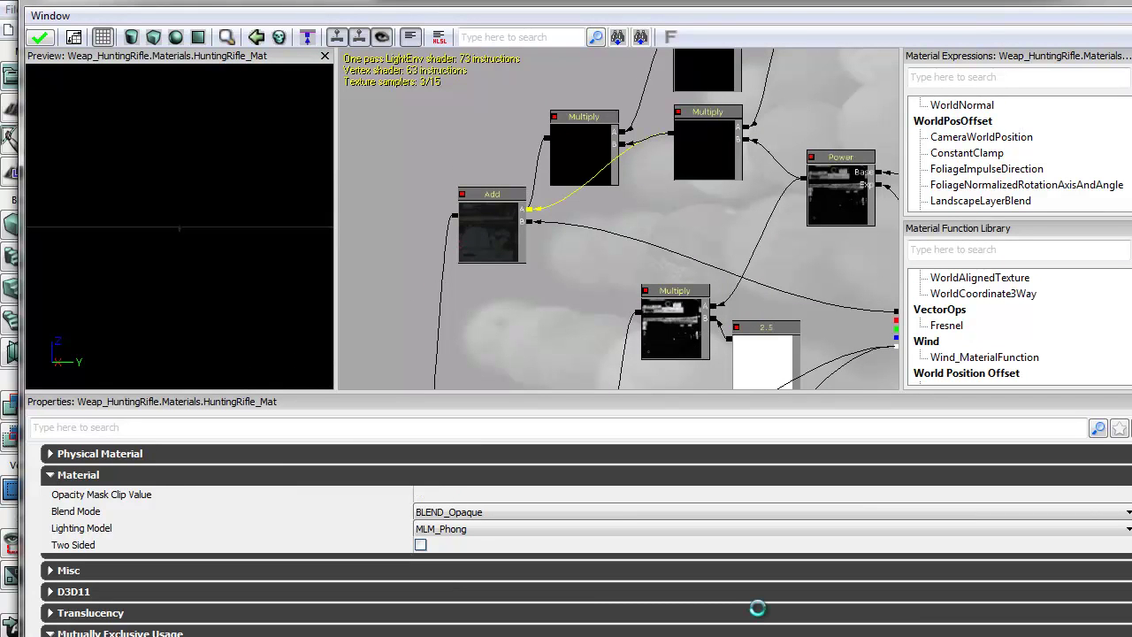
{"action": "left_click_drag", "start_coordinate": [584, 239], "coordinate": [551, 325]}
Step: Set the reflection Multiply's new constant to 0.35, apply the material and inspect the rifle's barrel in the level
{"action": "left_click", "coordinate": [674, 146]}
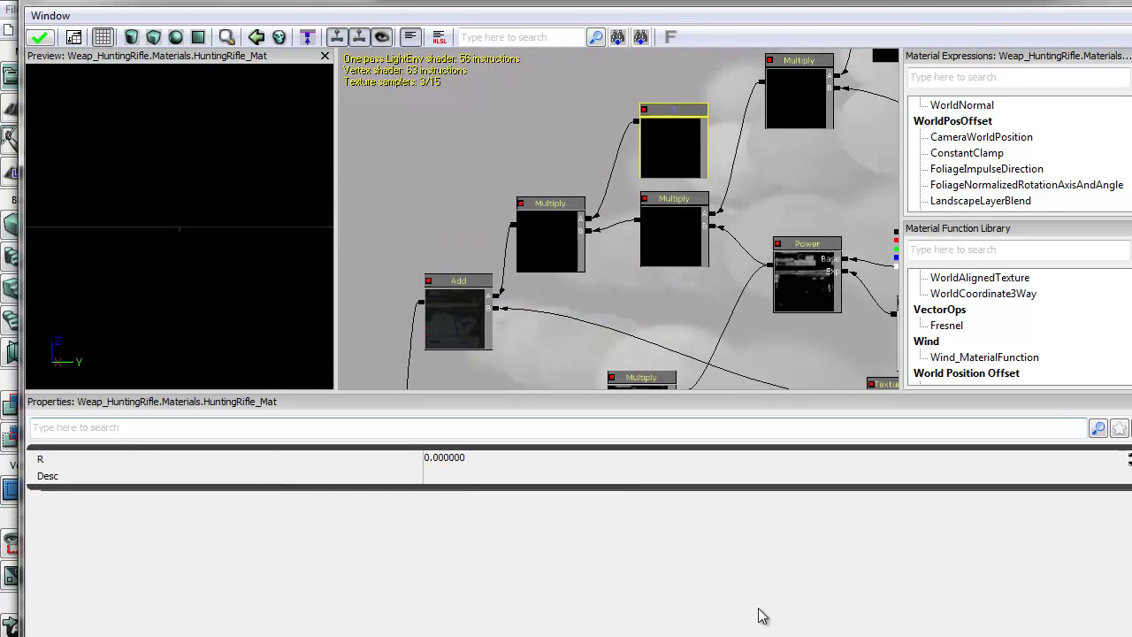
{"action": "left_click", "coordinate": [460, 458]}
{"action": "type", "text": ".37"}
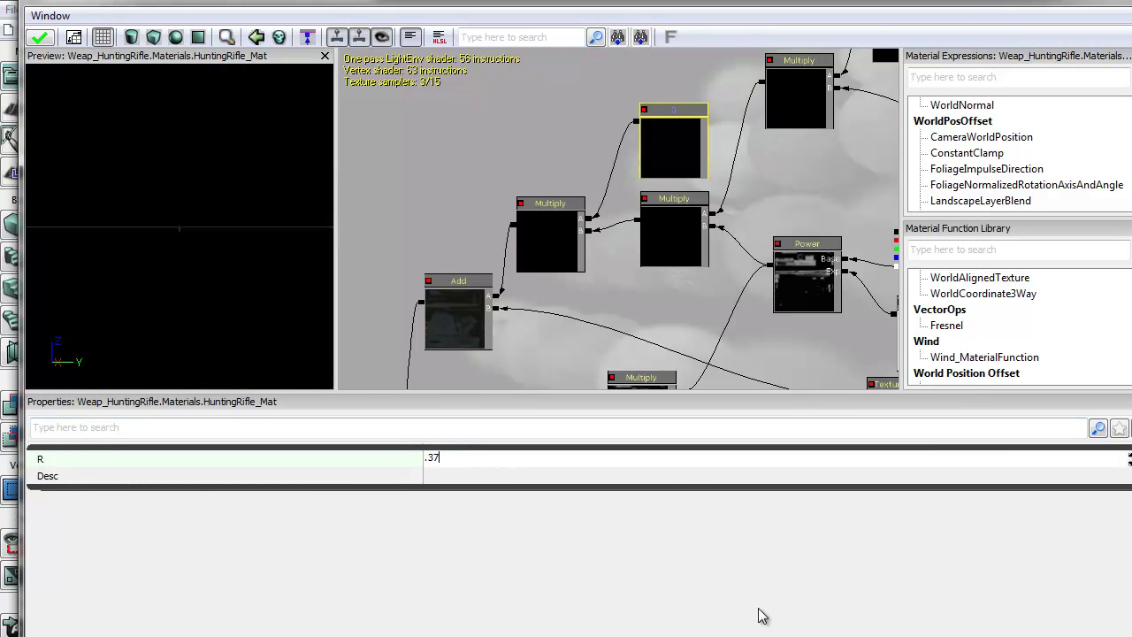
{"action": "type", "text": "12"}
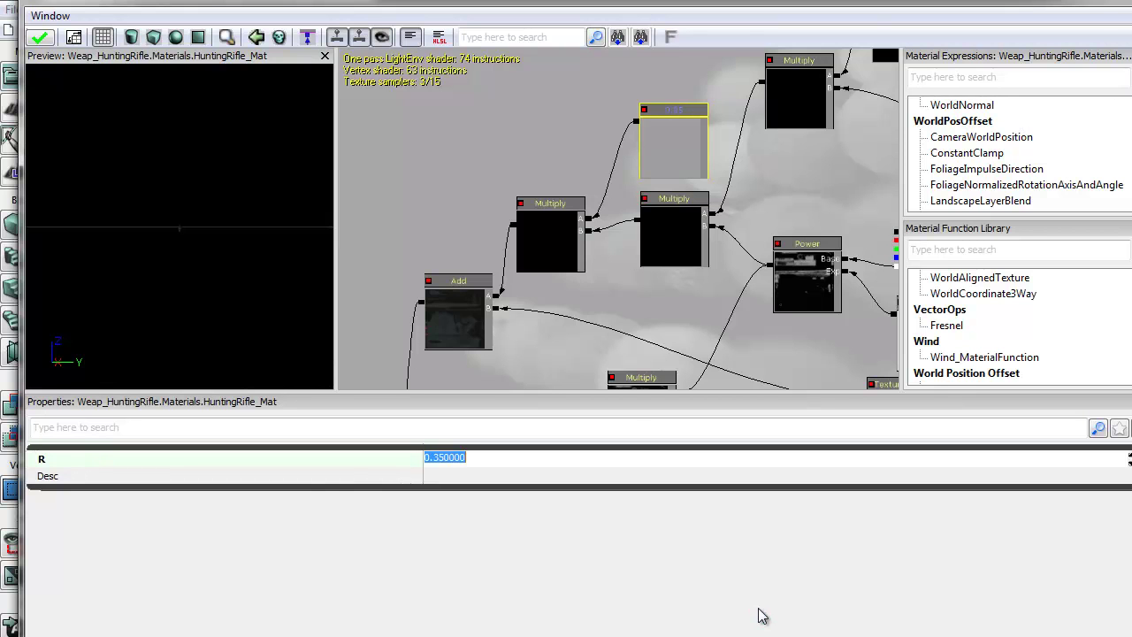
{"action": "left_click", "coordinate": [762, 616]}
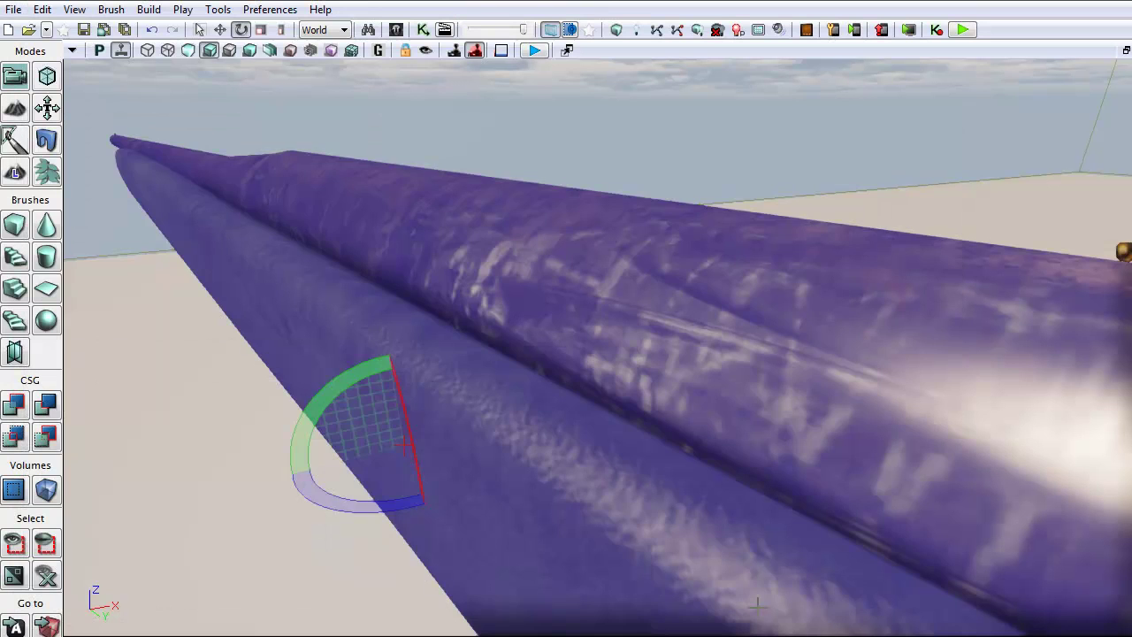
{"action": "right_click_drag", "start_coordinate": [758, 607], "coordinate": [758, 608]}
{"action": "key", "text": "Escape"}
{"action": "left_click_drag", "start_coordinate": [758, 607], "coordinate": [759, 616]}
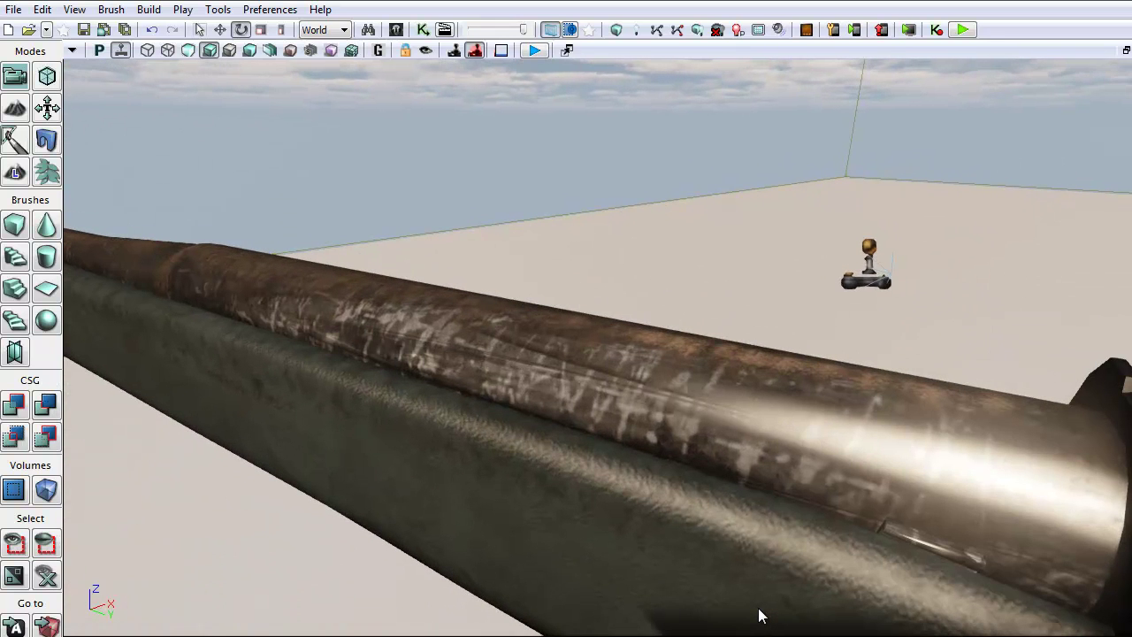
{"action": "key", "text": "alt+Tab"}
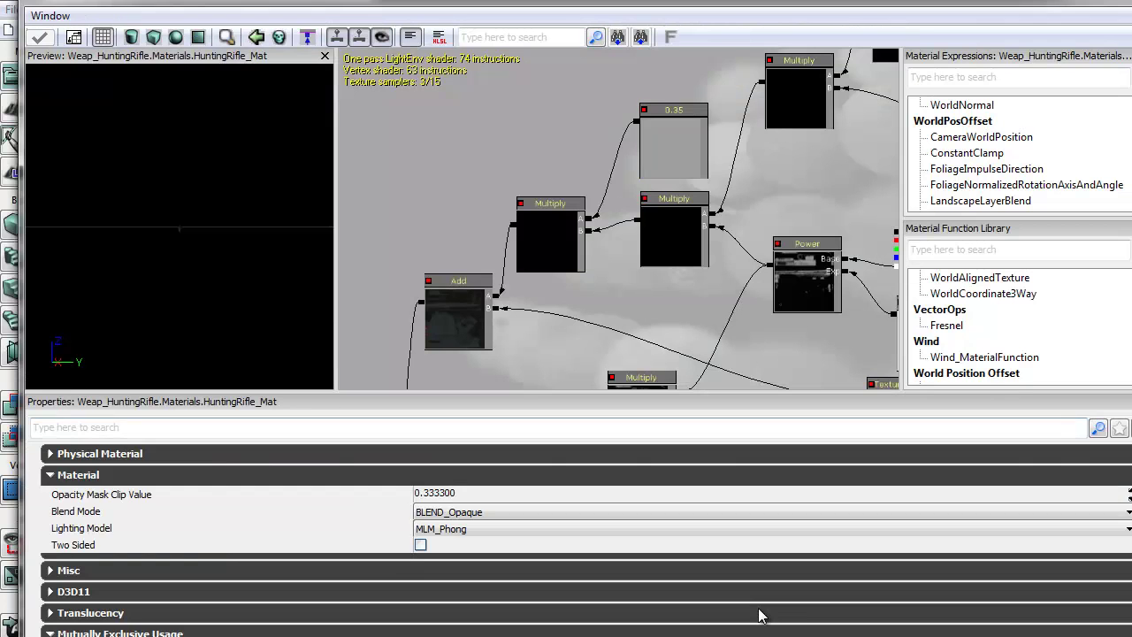
Step: Set the reflection strength constant to 0.15, apply the material and inspect the rifle in the level
{"action": "left_click", "coordinate": [445, 458]}
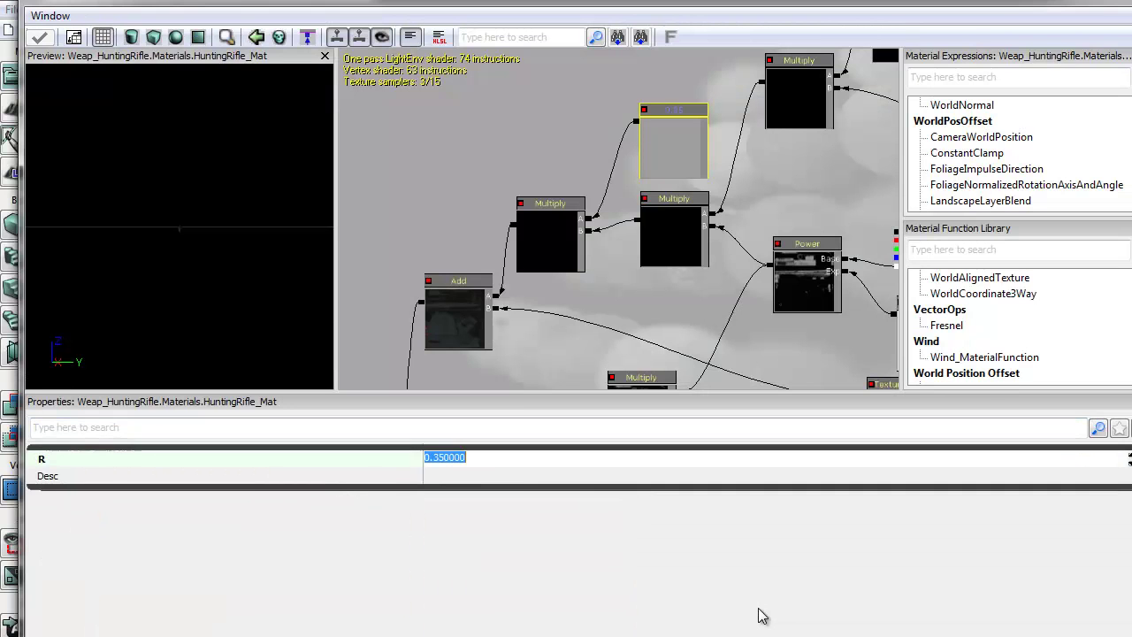
{"action": "type", "text": ".1"}
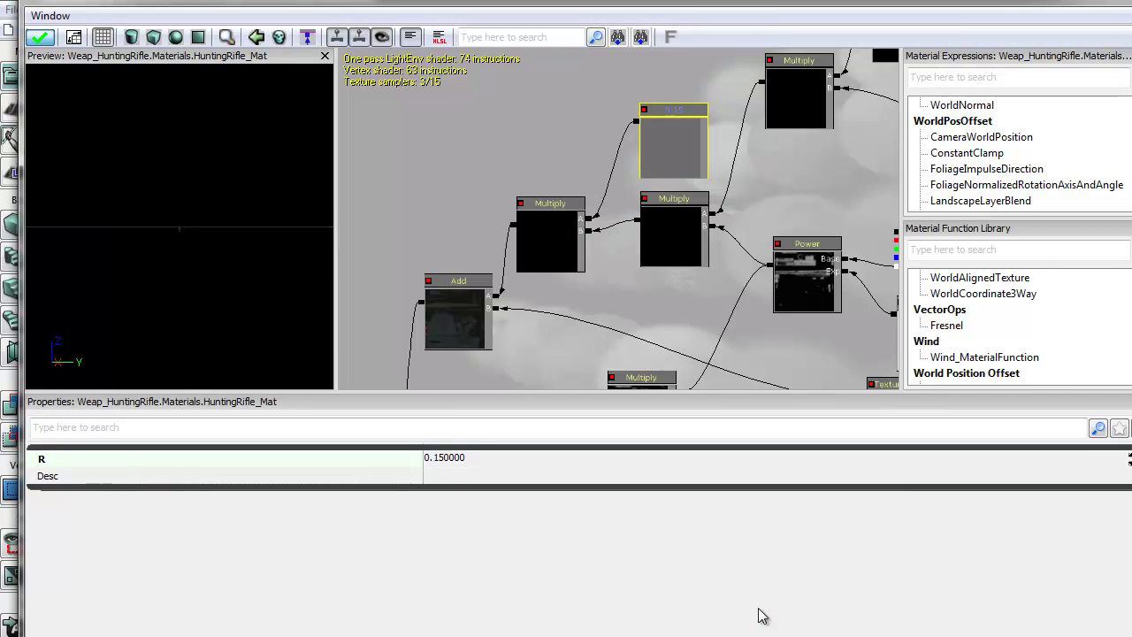
{"action": "left_click", "coordinate": [40, 37]}
{"action": "key", "text": "alt+F4"}
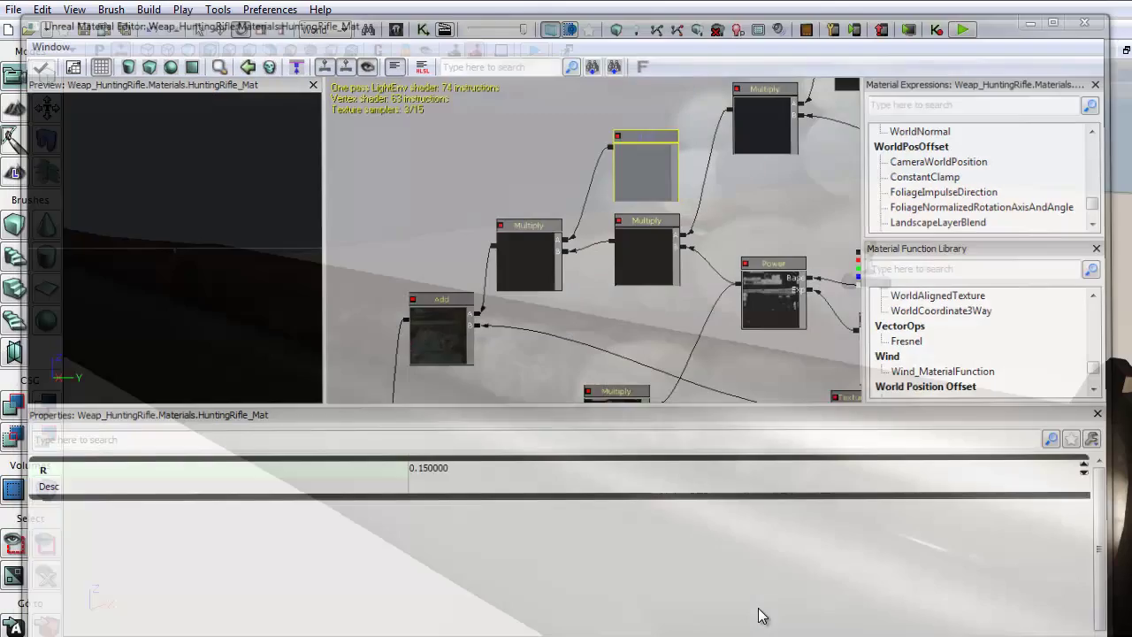
{"action": "right_click_drag", "start_coordinate": [758, 607], "coordinate": [759, 608]}
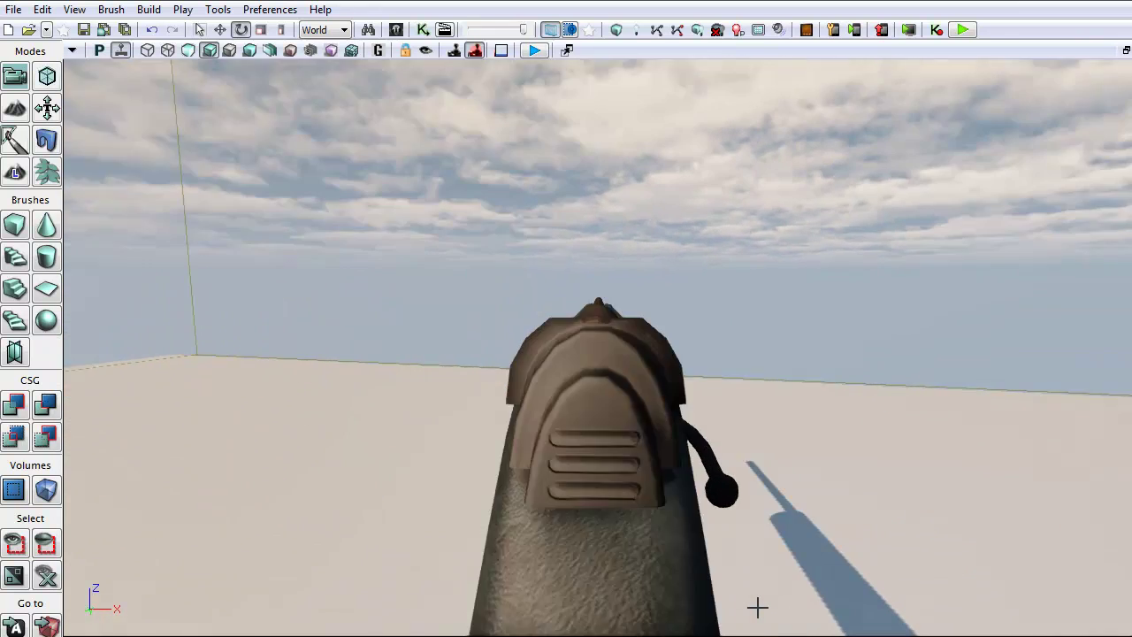
{"action": "key", "text": "Left"}
{"action": "right_click_drag", "start_coordinate": [756, 608], "coordinate": [758, 608]}
{"action": "left_click_drag", "start_coordinate": [758, 607], "coordinate": [757, 607]}
{"action": "right_click_drag", "start_coordinate": [758, 607], "coordinate": [758, 608]}
{"action": "left_click_drag", "start_coordinate": [758, 615], "coordinate": [758, 609]}
Step: Add a Multiply combining the diffuse Add with the Fresnel's 1-x output, connect it to Diffuse and apply the material
{"action": "key", "text": "alt+Tab"}
{"action": "scroll", "coordinate": [758, 613], "scroll_direction": "down", "scroll_amount": 3}
{"action": "left_click", "coordinate": [758, 614]}
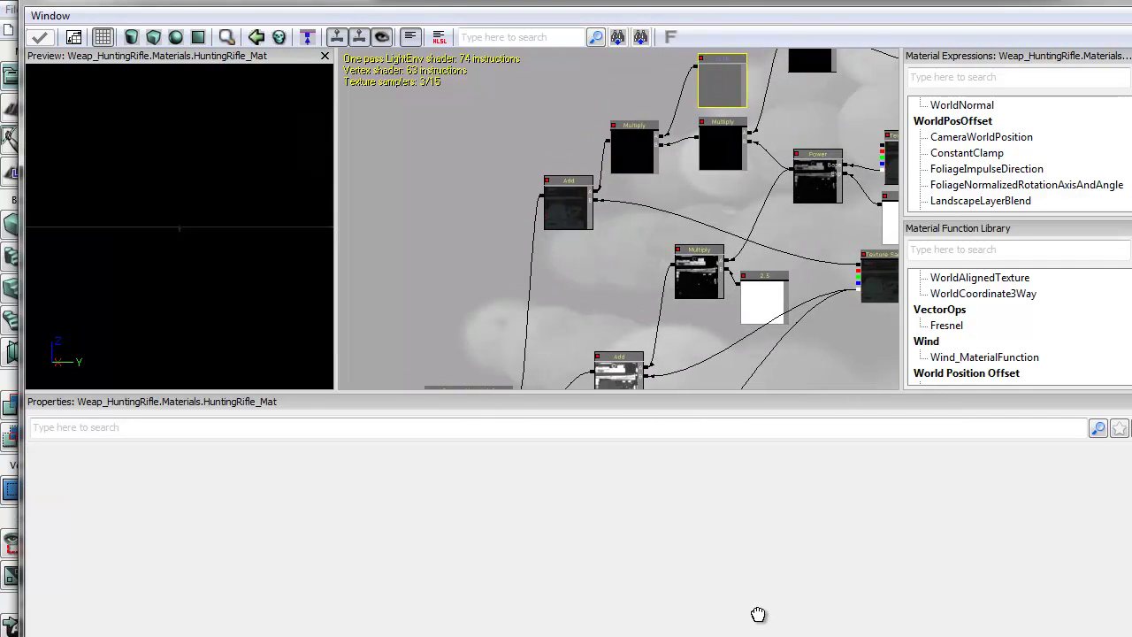
{"action": "key", "text": "ctrl+v"}
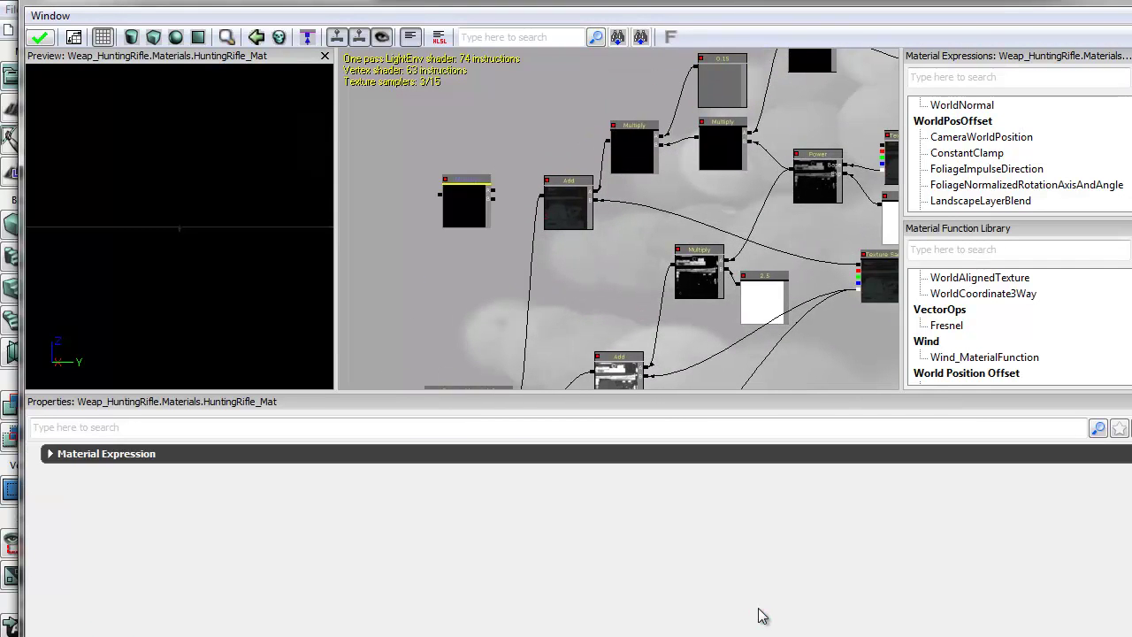
{"action": "left_click_drag", "start_coordinate": [493, 199], "coordinate": [516, 198]}
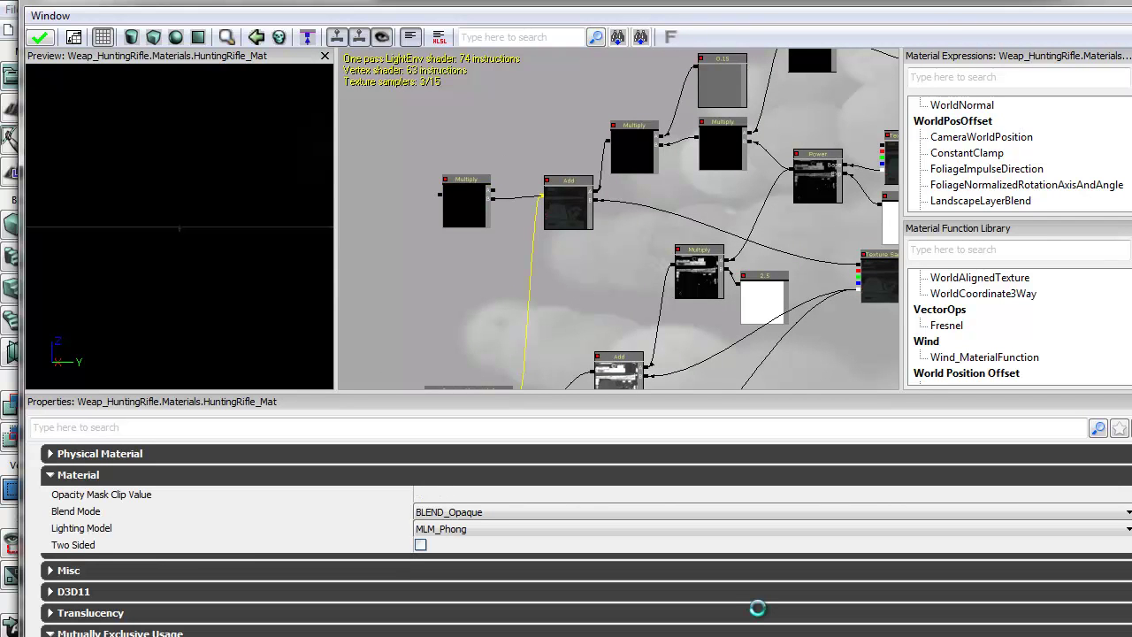
{"action": "mouse_move", "coordinate": [492, 191]}
{"action": "left_mouse_down"}
{"action": "mouse_move", "coordinate": [887, 60]}
{"action": "mouse_move", "coordinate": [801, 152]}
{"action": "left_mouse_up"}
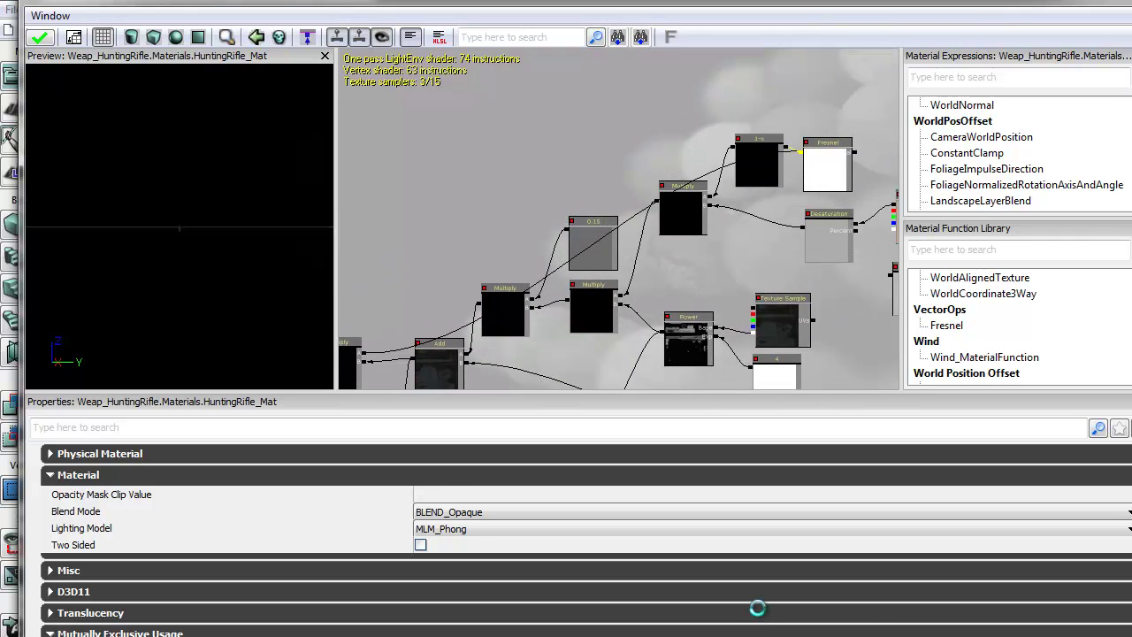
{"action": "mouse_move", "coordinate": [425, 301]}
{"action": "left_mouse_down"}
{"action": "mouse_move", "coordinate": [711, 92]}
{"action": "mouse_move", "coordinate": [726, 58]}
{"action": "left_mouse_up"}
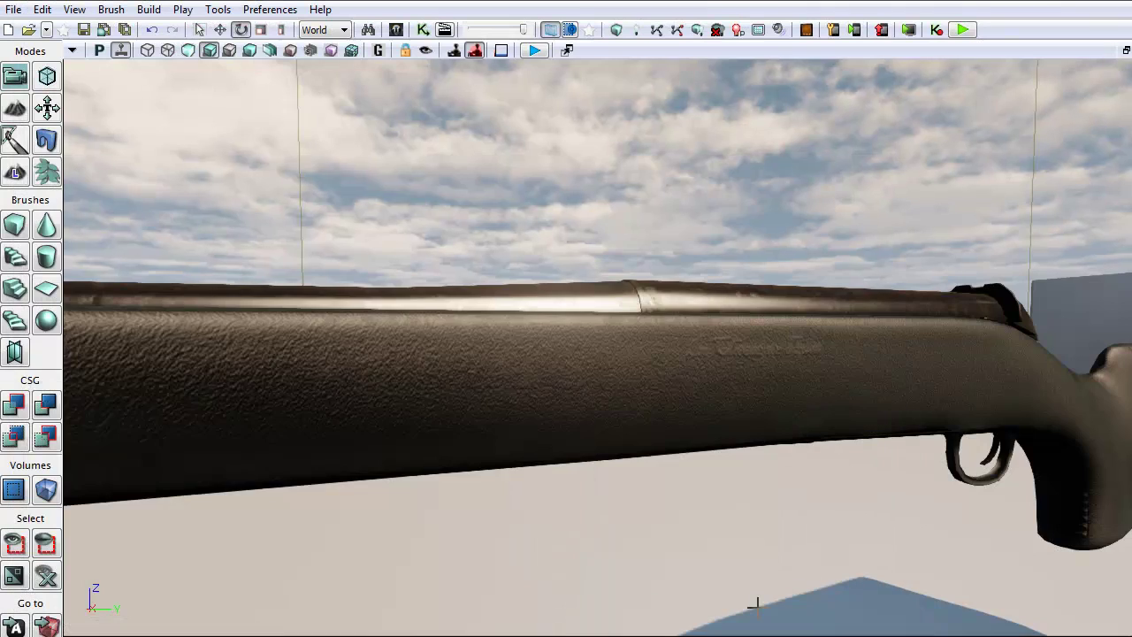
Step: Examine the shading on the rifle's barrel, grip and stock from several angles in the level
{"action": "right_click_drag", "start_coordinate": [758, 608], "coordinate": [758, 608]}
{"action": "left_click_drag", "start_coordinate": [758, 608], "coordinate": [758, 608]}
{"action": "right_click_drag", "start_coordinate": [758, 607], "coordinate": [758, 614]}
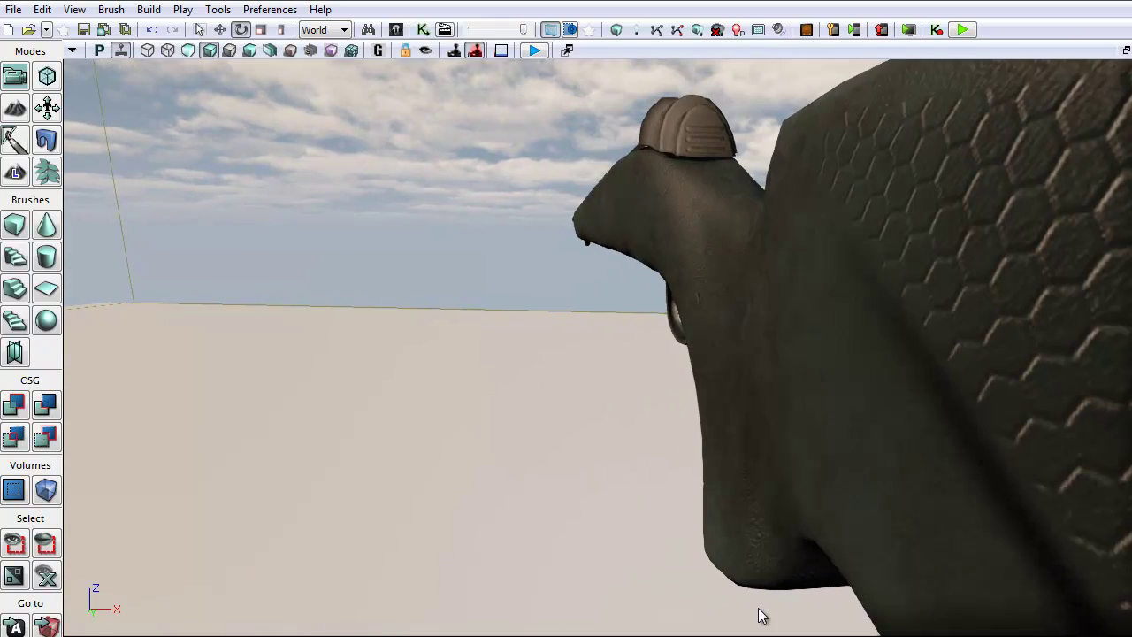
{"action": "key", "text": "alt+Tab"}
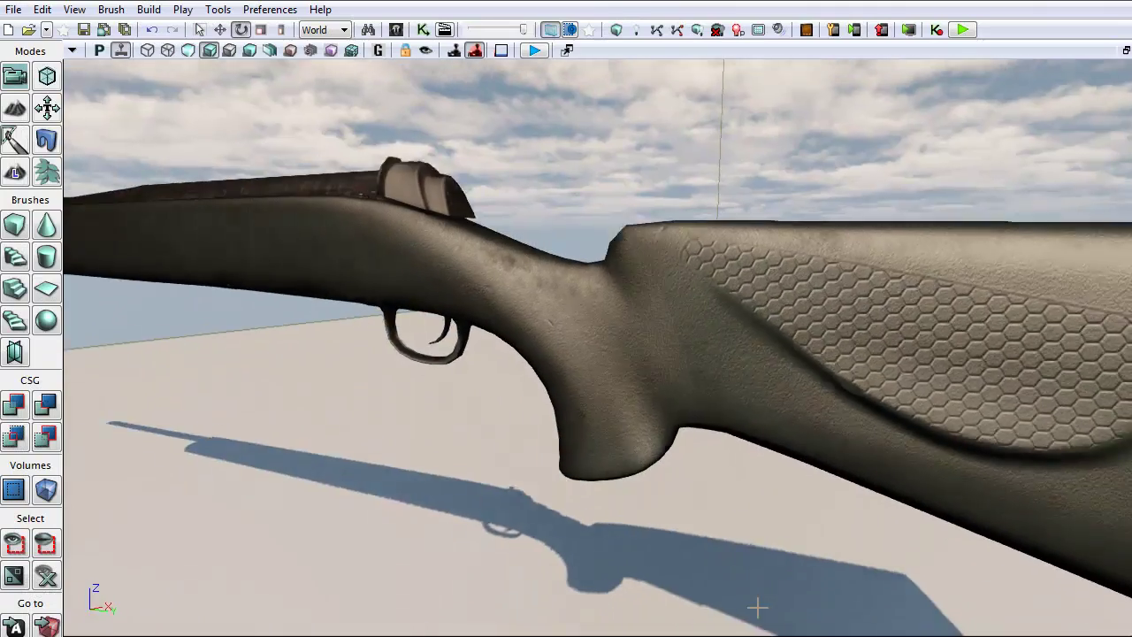
{"action": "left_click_drag", "start_coordinate": [758, 608], "coordinate": [758, 608]}
{"action": "right_click_drag", "start_coordinate": [759, 607], "coordinate": [758, 608]}
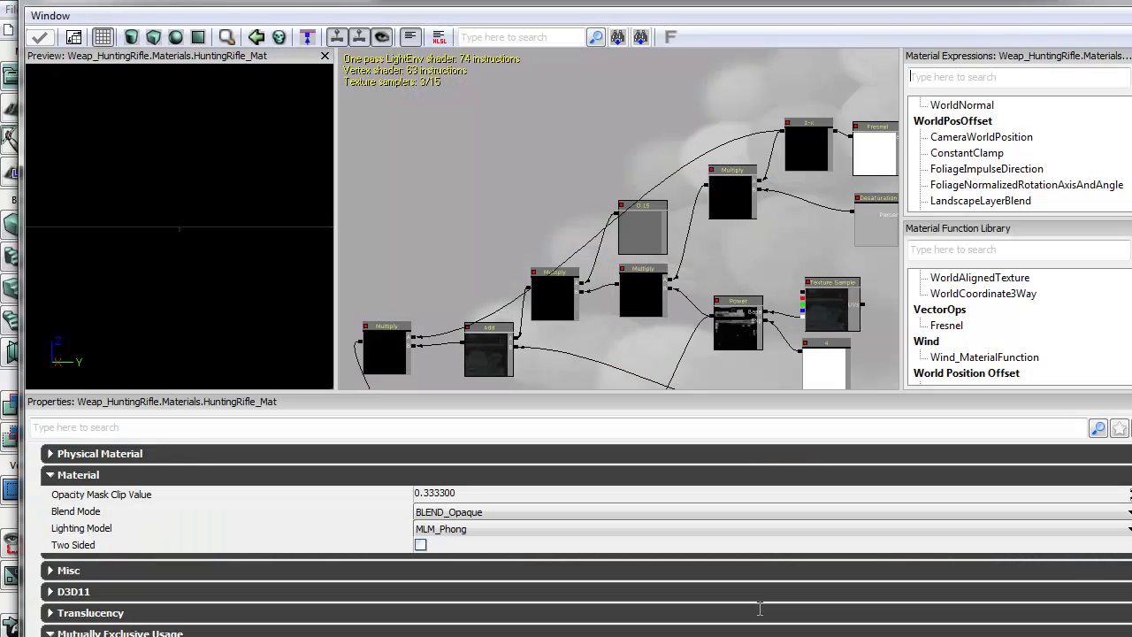
Step: Route the 1-x output through a ConstantClamp with Min 0.6 and Max 1.0 into the diffuse Multiply, and check the rifle
{"action": "type", "text": "clamp"}
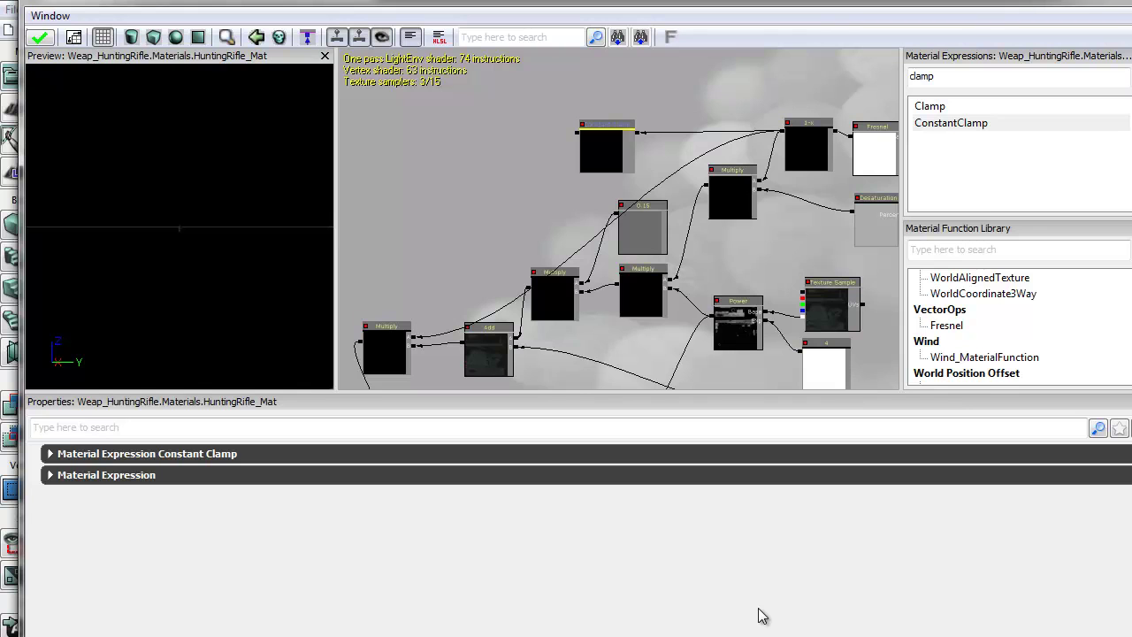
{"action": "key", "text": "Tab"}
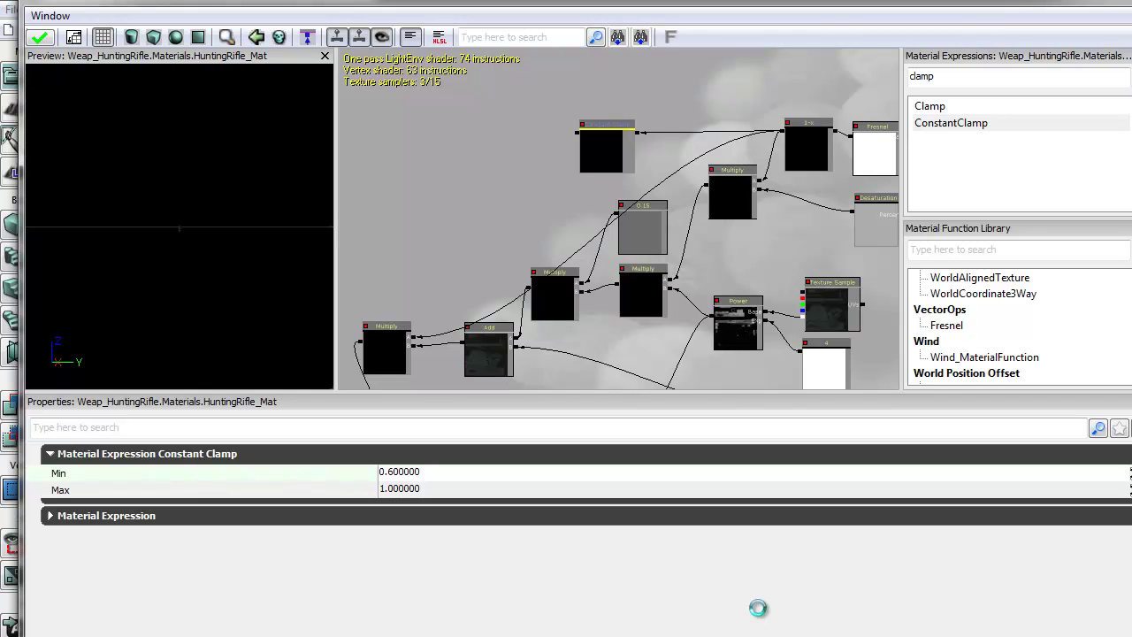
{"action": "left_click_drag", "start_coordinate": [577, 133], "coordinate": [511, 231]}
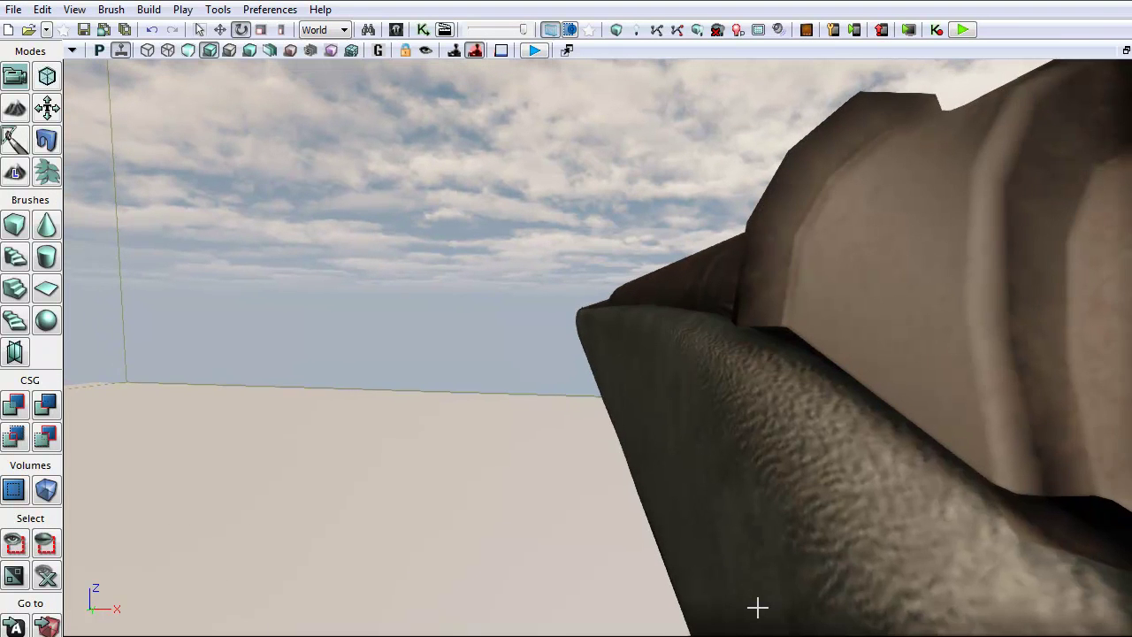
{"action": "right_click_drag", "start_coordinate": [758, 607], "coordinate": [758, 607]}
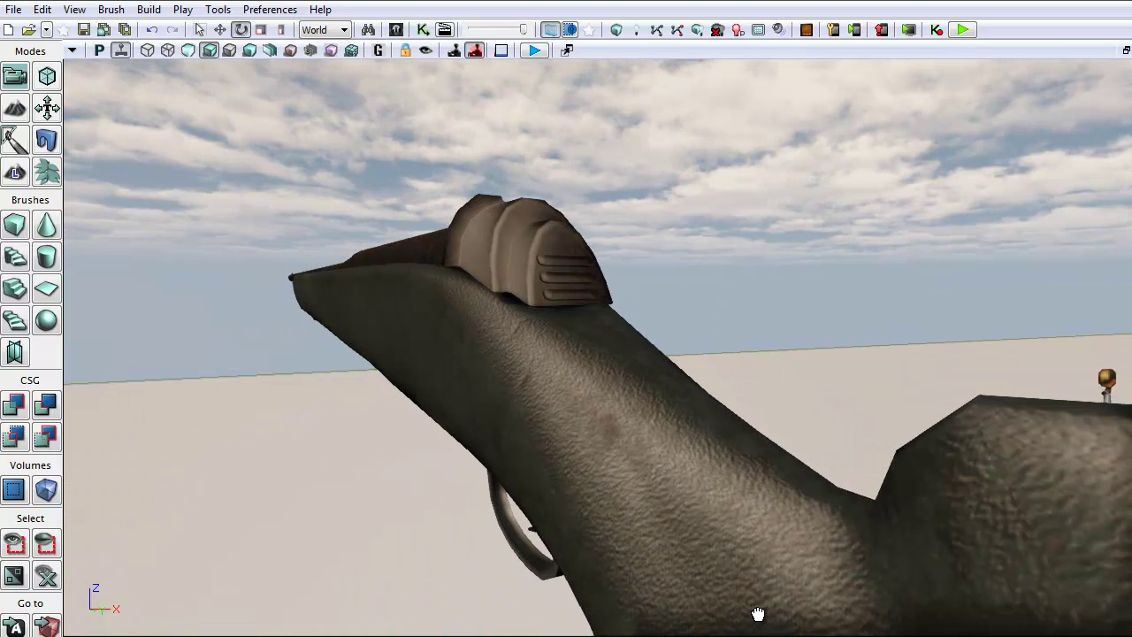
Step: Reposition the HuntingRifle_NM texture sample beside the Fresnel nodes in the material graph
{"action": "key", "text": "alt+Tab"}
{"action": "mouse_move", "coordinate": [637, 354]}
{"action": "left_mouse_down"}
{"action": "mouse_move", "coordinate": [541, 288]}
{"action": "mouse_move", "coordinate": [632, 231]}
{"action": "mouse_move", "coordinate": [659, 89]}
{"action": "left_mouse_up"}
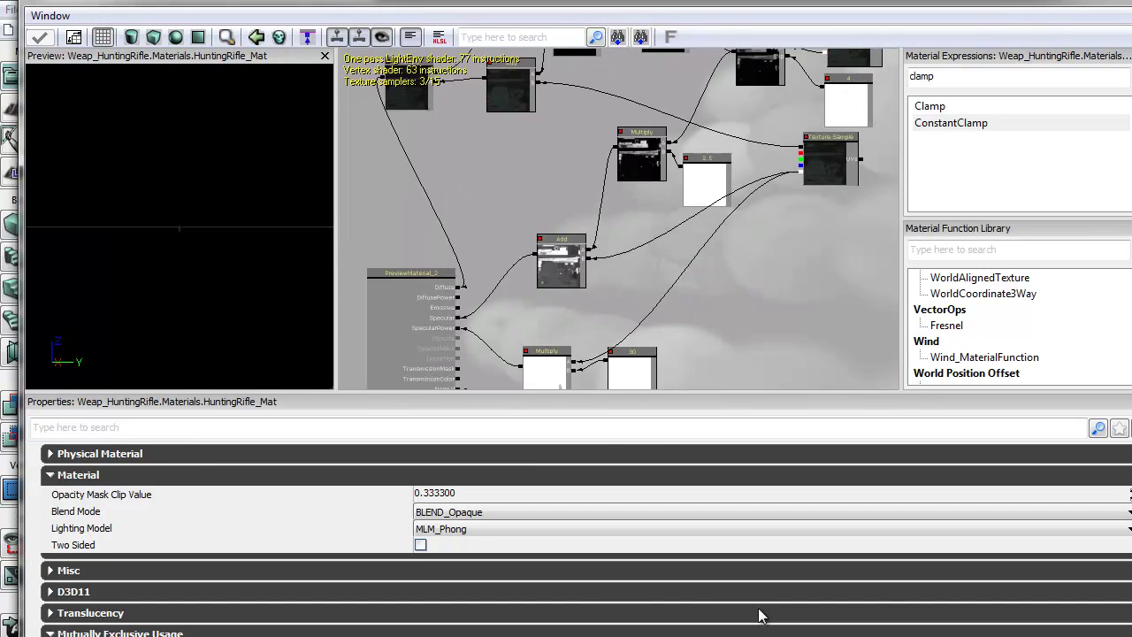
{"action": "scroll", "coordinate": [515, 247], "scroll_direction": "down", "scroll_amount": 6}
{"action": "left_click", "coordinate": [528, 324]}
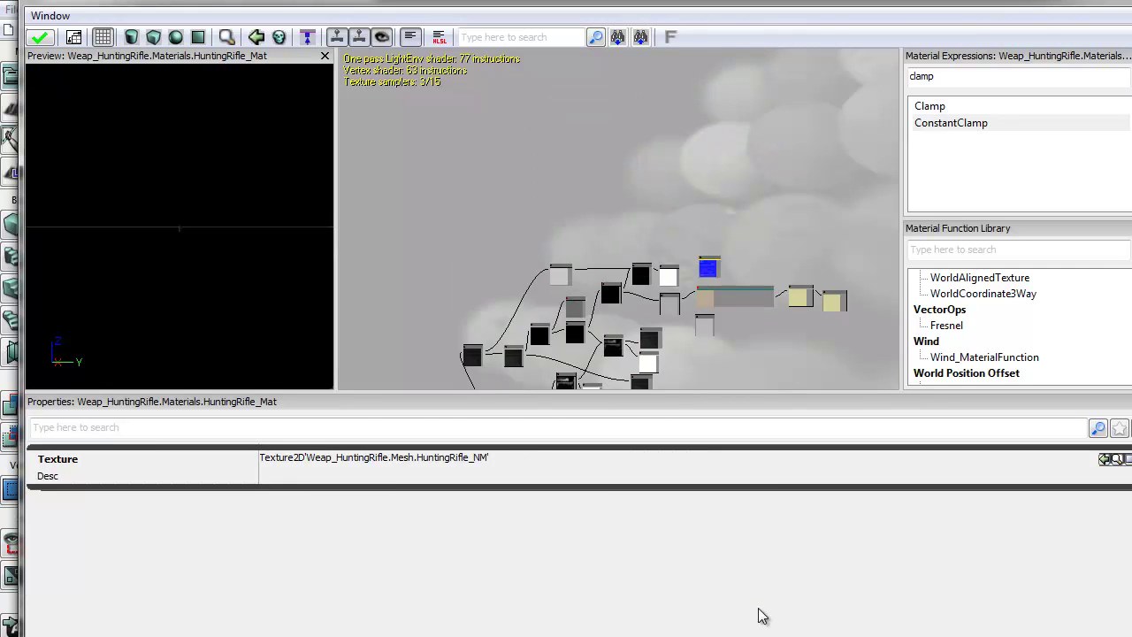
{"action": "left_click_drag", "start_coordinate": [725, 257], "coordinate": [797, 226]}
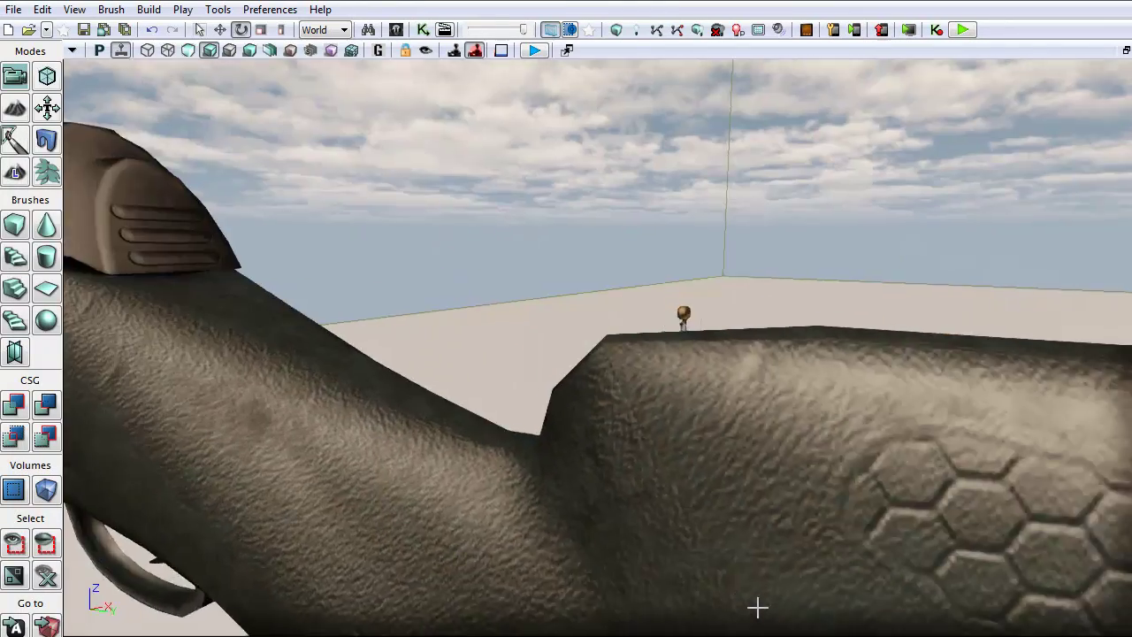
Step: Inspect the rifle's stock, trigger area, receiver and barrel in the level from both the lit and shaded sides
{"action": "right_click_drag", "start_coordinate": [758, 607], "coordinate": [758, 608]}
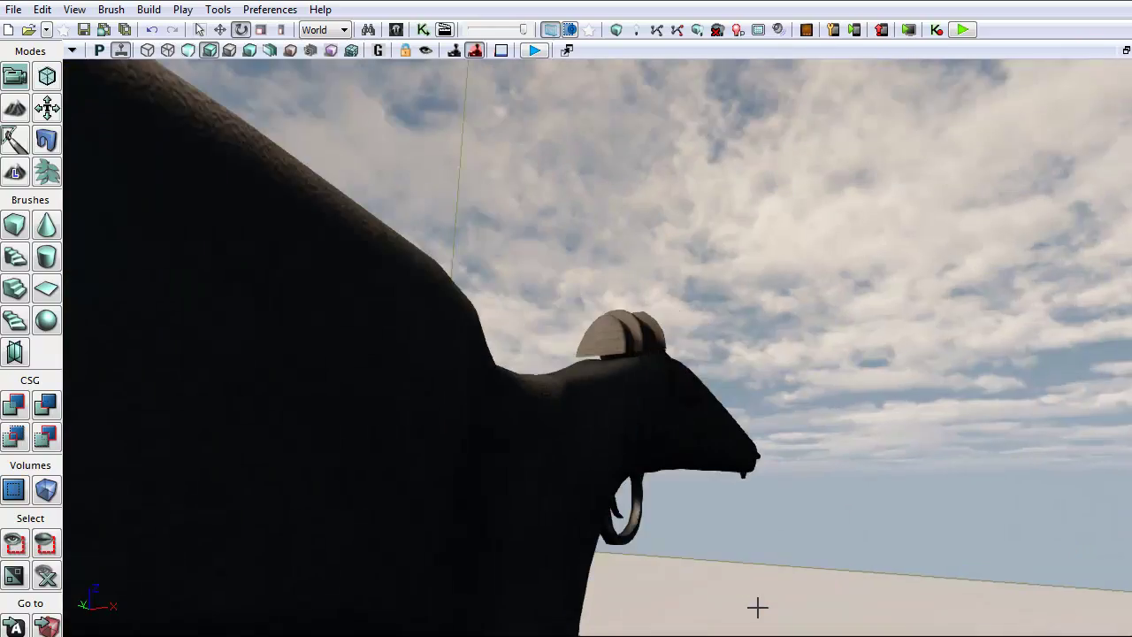
{"action": "key", "text": "g"}
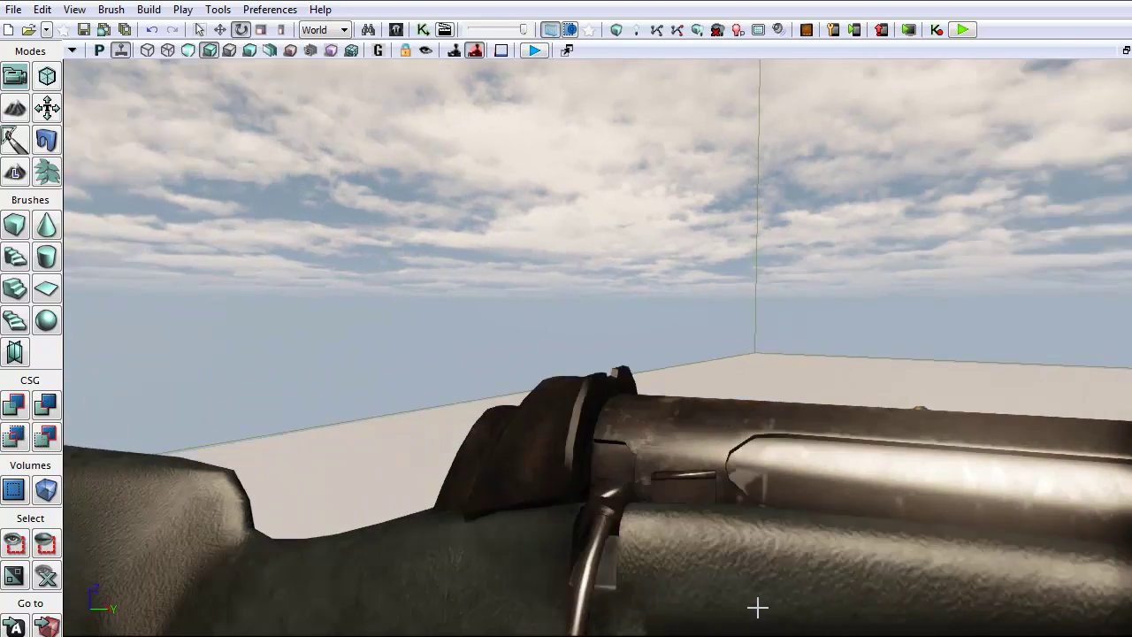
{"action": "right_click_drag", "start_coordinate": [759, 608], "coordinate": [758, 607]}
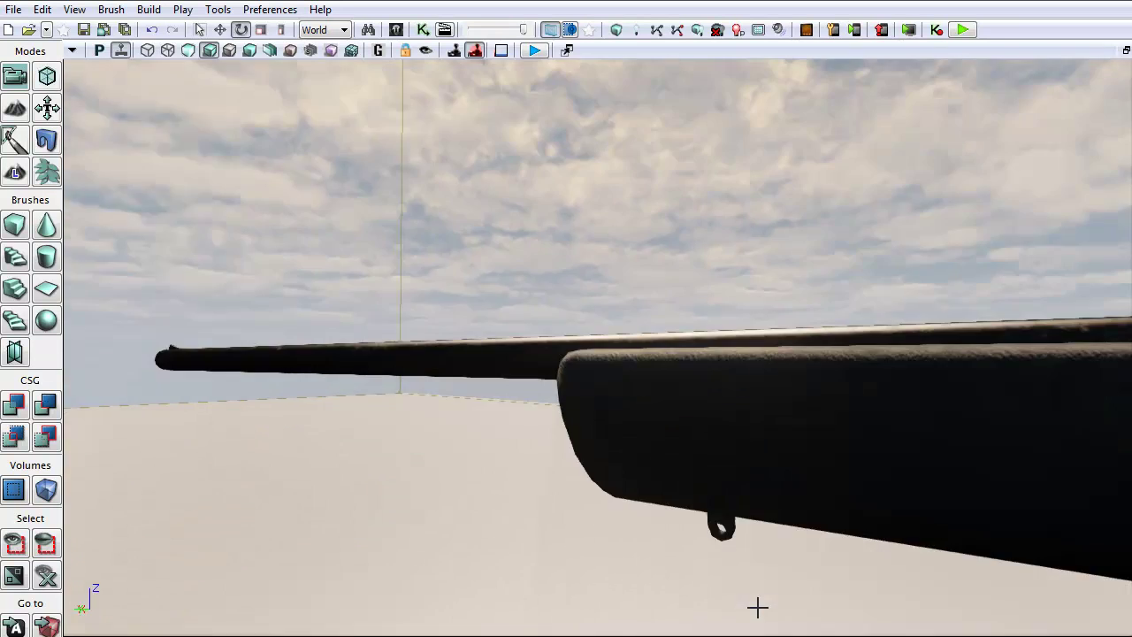
{"action": "right_click_drag", "start_coordinate": [757, 607], "coordinate": [757, 607]}
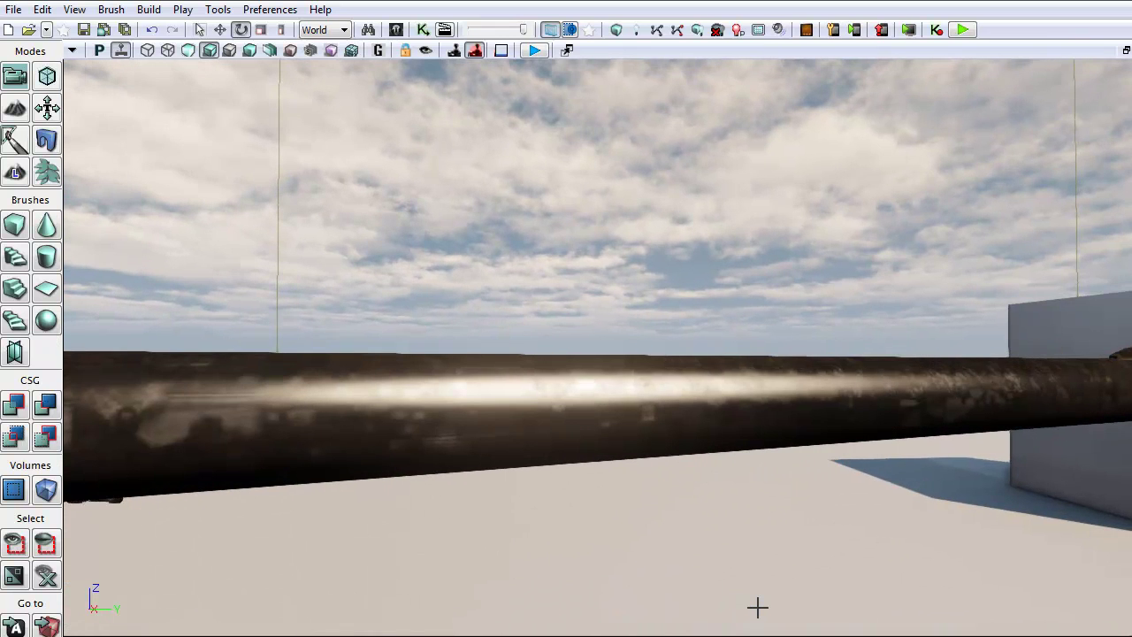
{"action": "right_click_drag", "start_coordinate": [757, 607], "coordinate": [757, 607]}
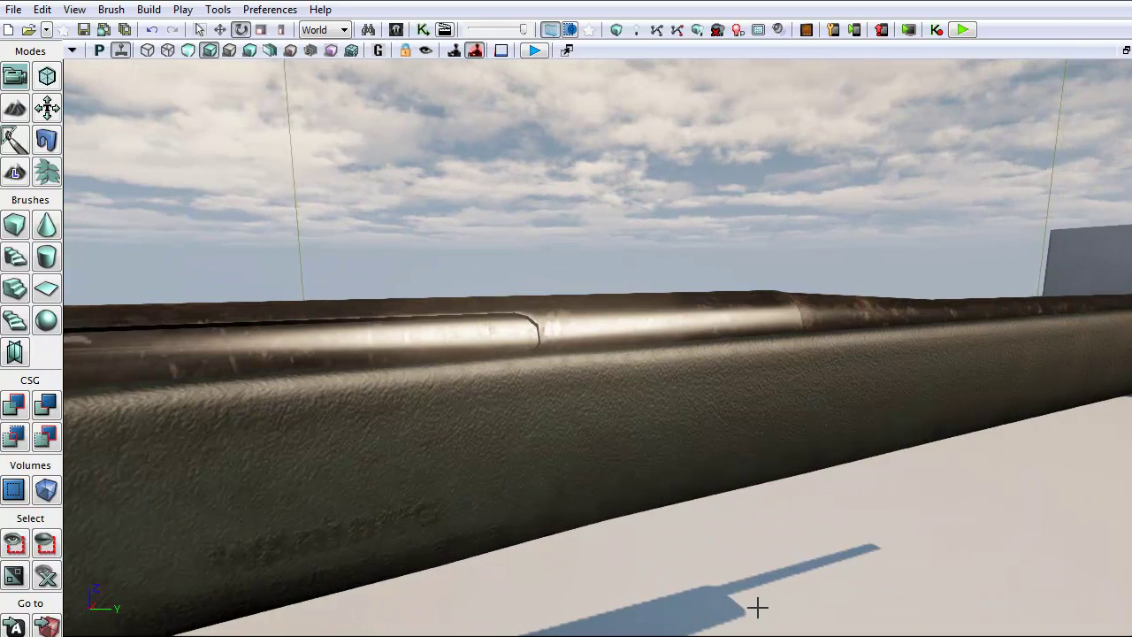